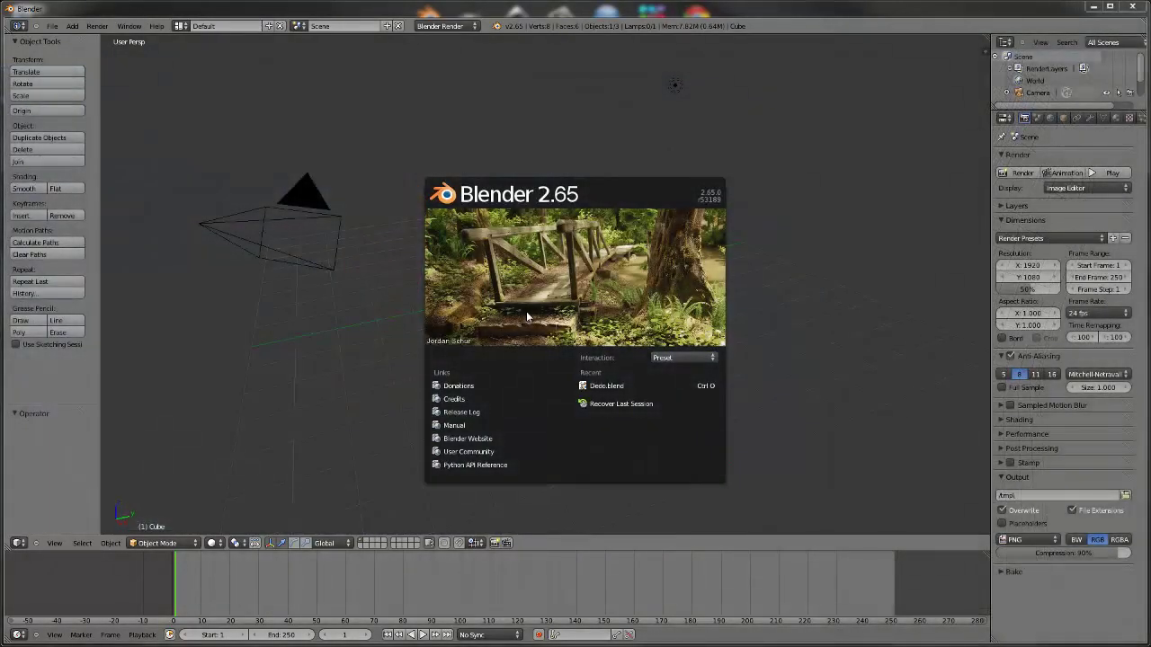
Dismiss the splash screen and delete the default cube and lamp.
click(625, 105)
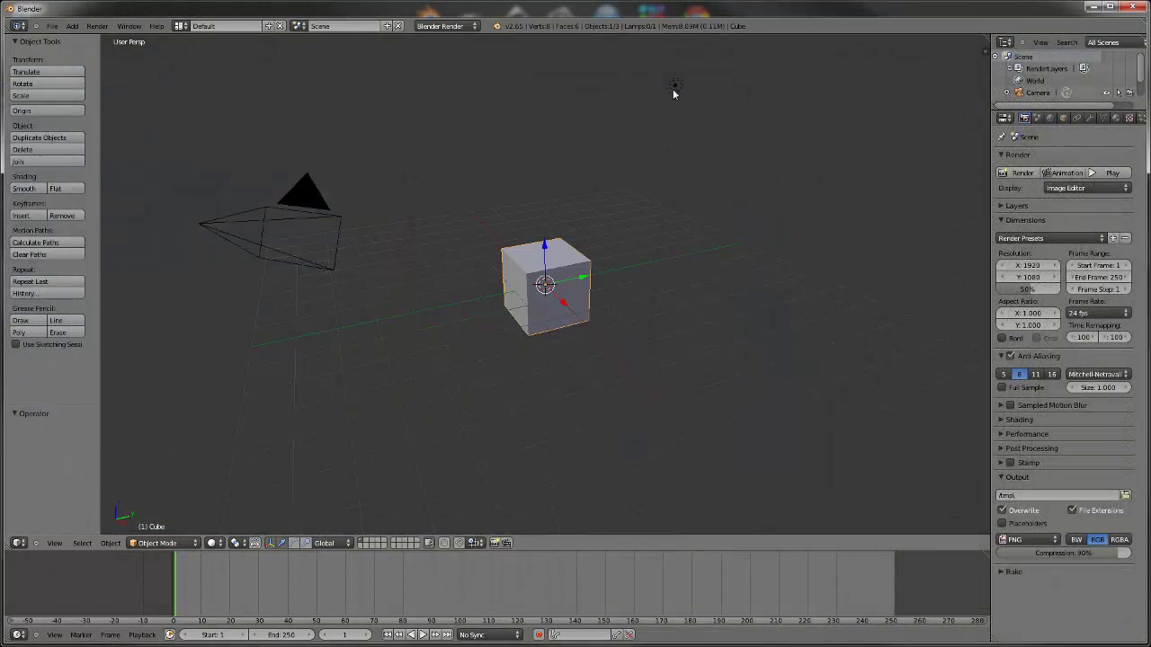
key(x)
click(566, 315)
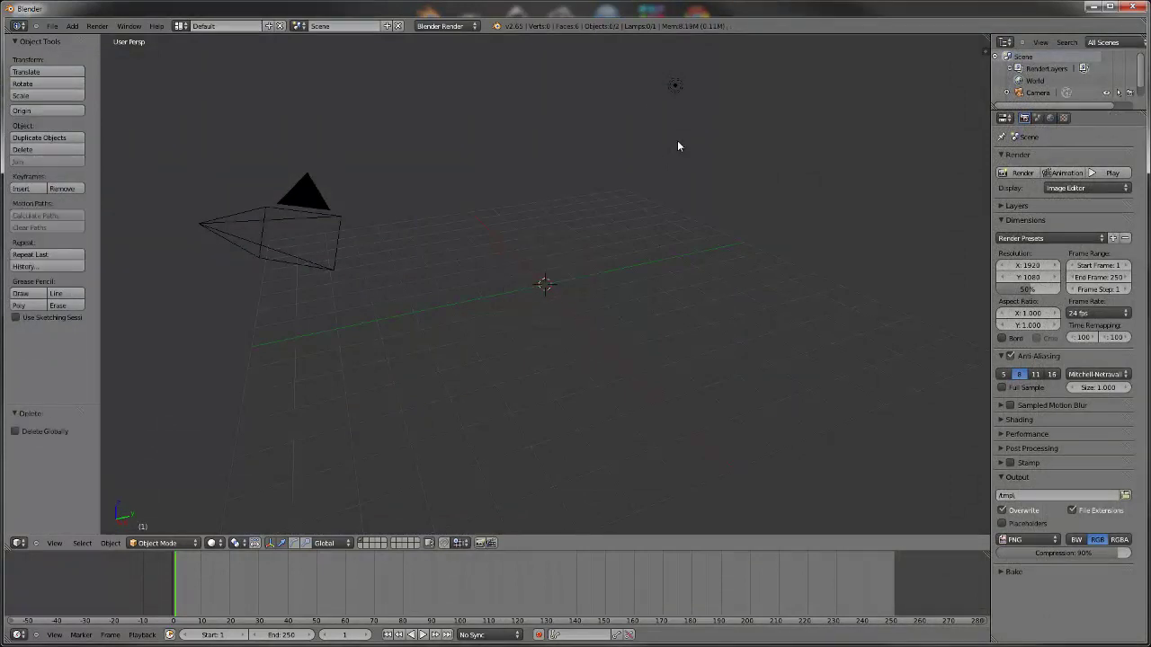
right_click(676, 93)
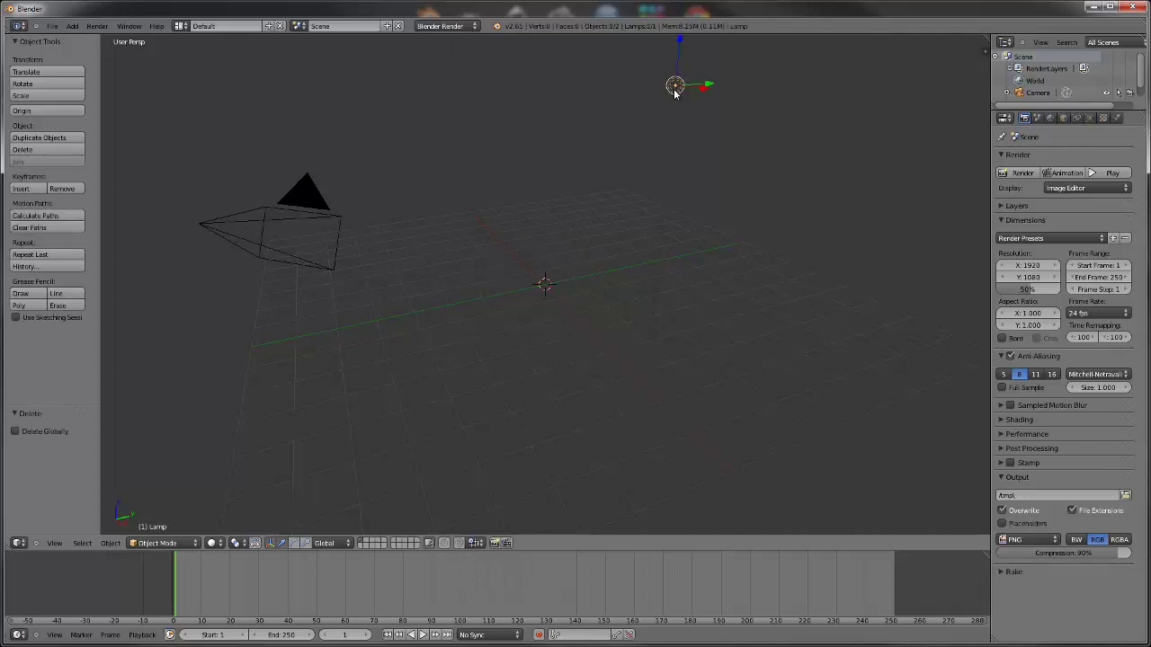
key(x)
click(673, 88)
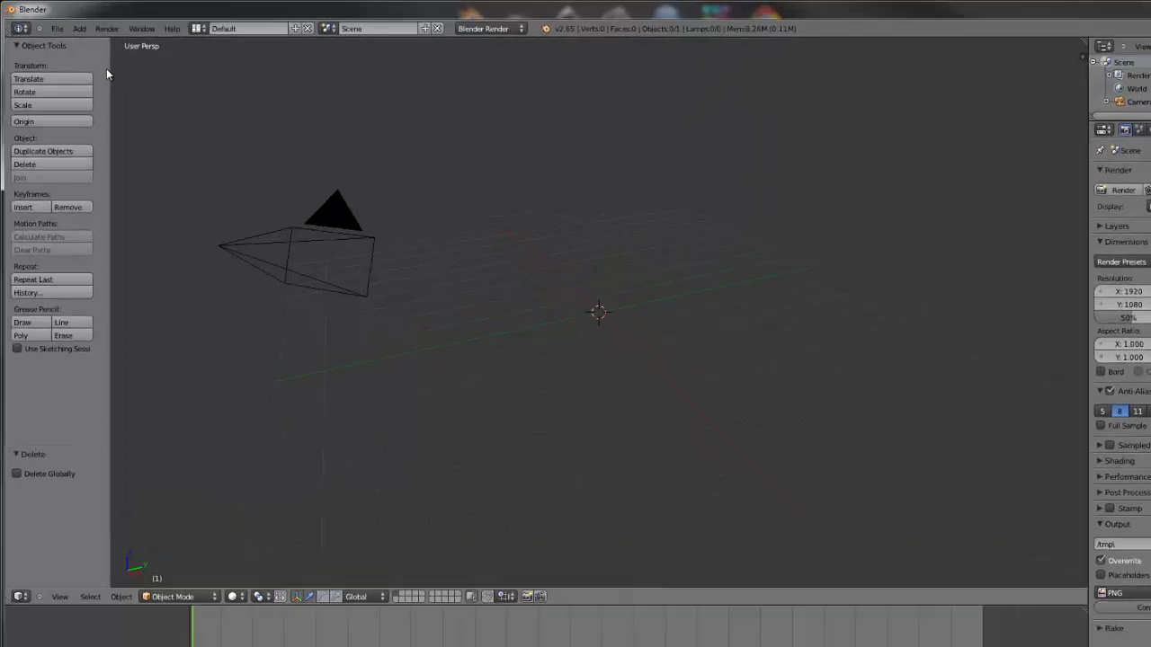
In User Preferences > System, set Compute Device to CUDA using the GeForce GTX 660 Ti.
click(52, 25)
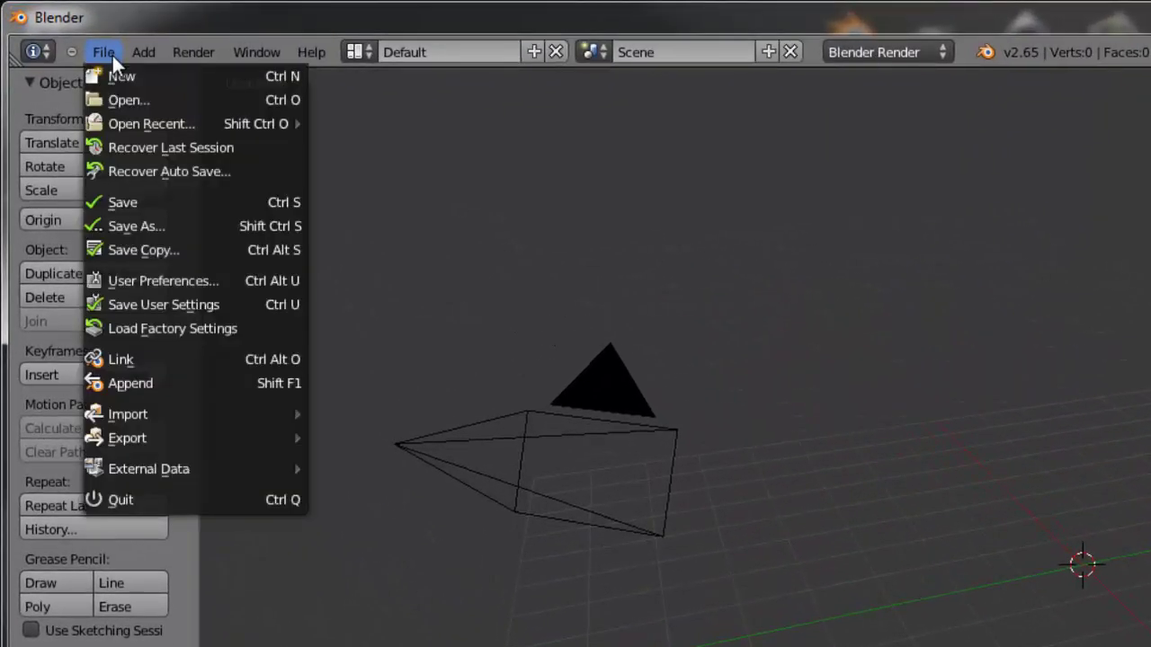
click(136, 281)
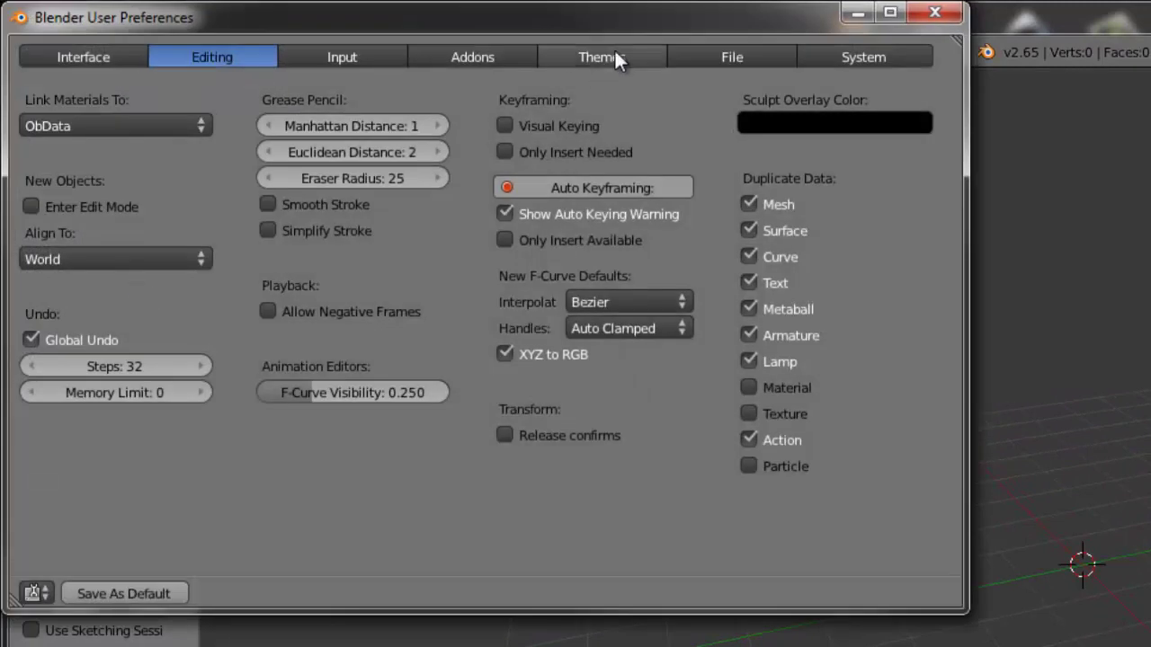
click(838, 56)
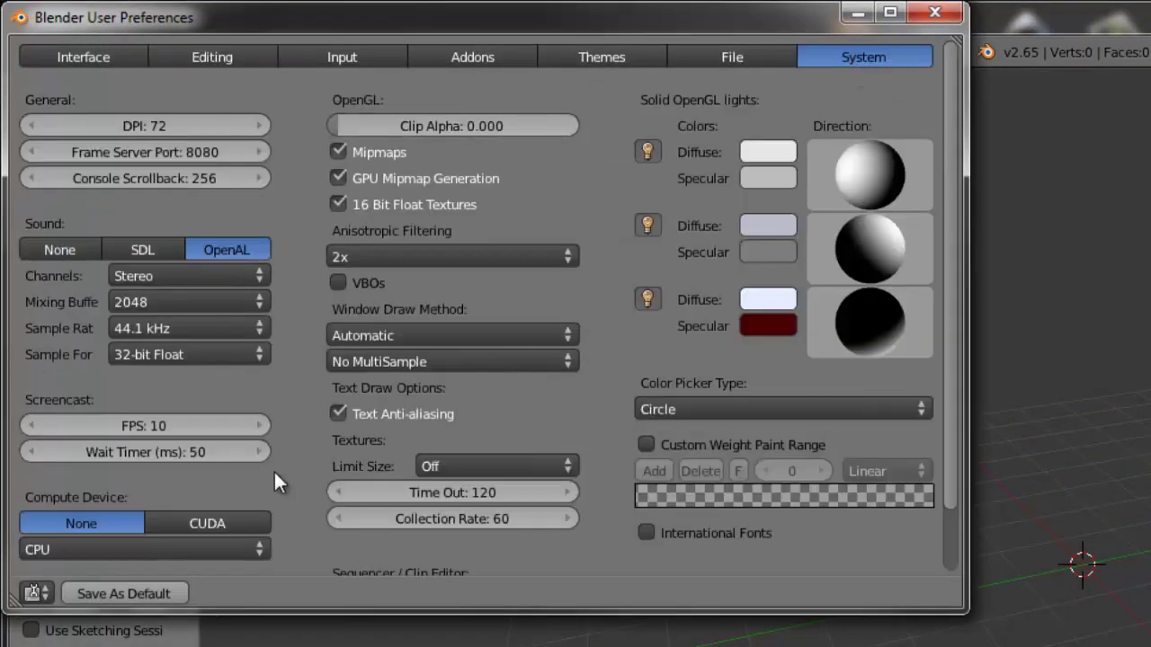
click(193, 522)
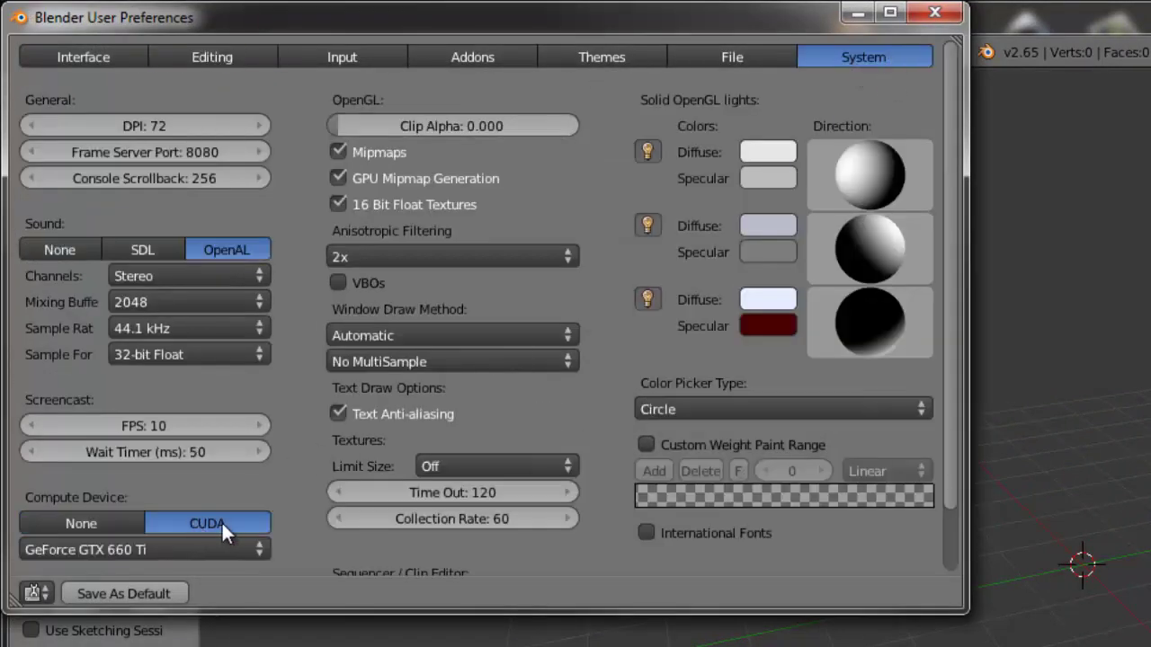
click(94, 557)
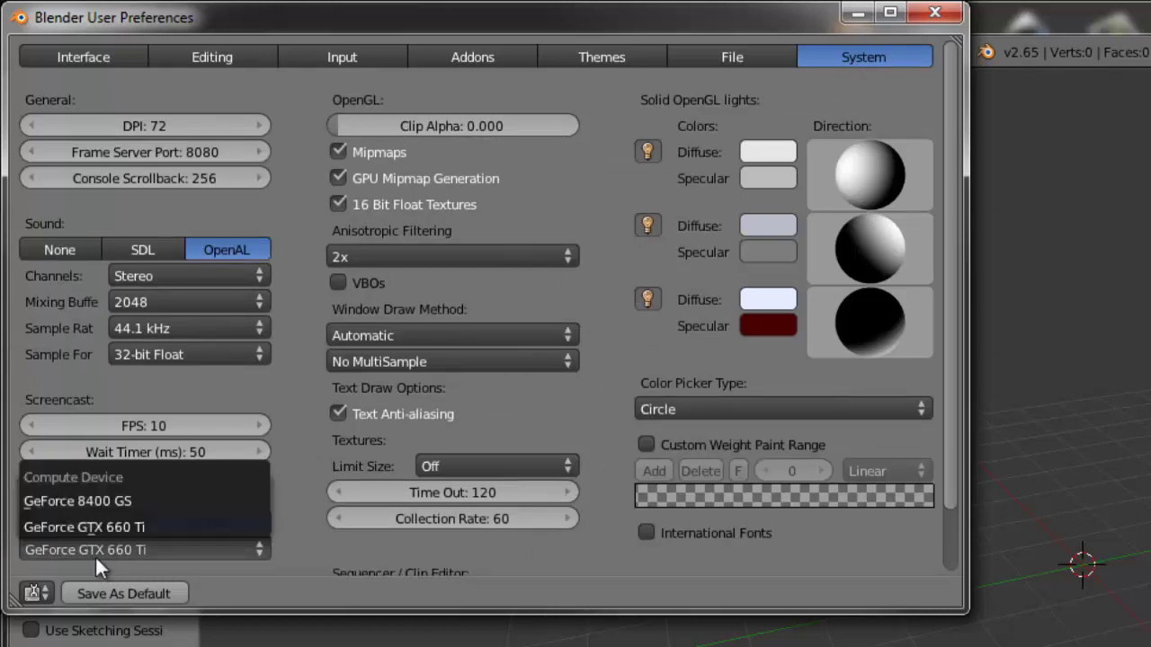
click(143, 526)
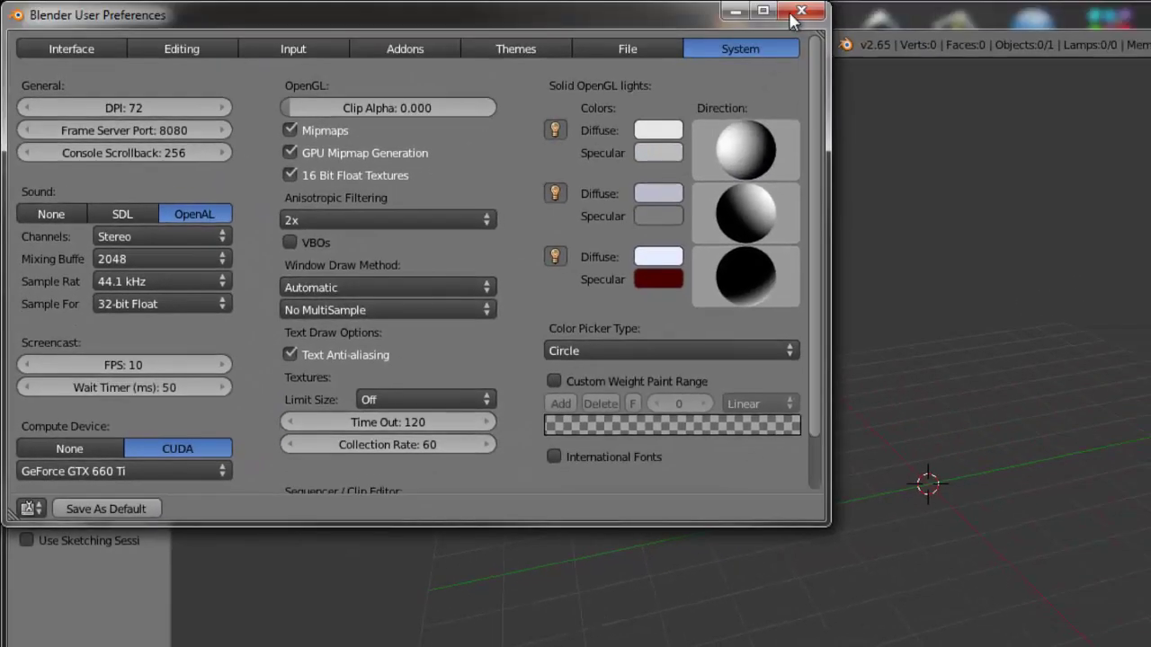
click(792, 14)
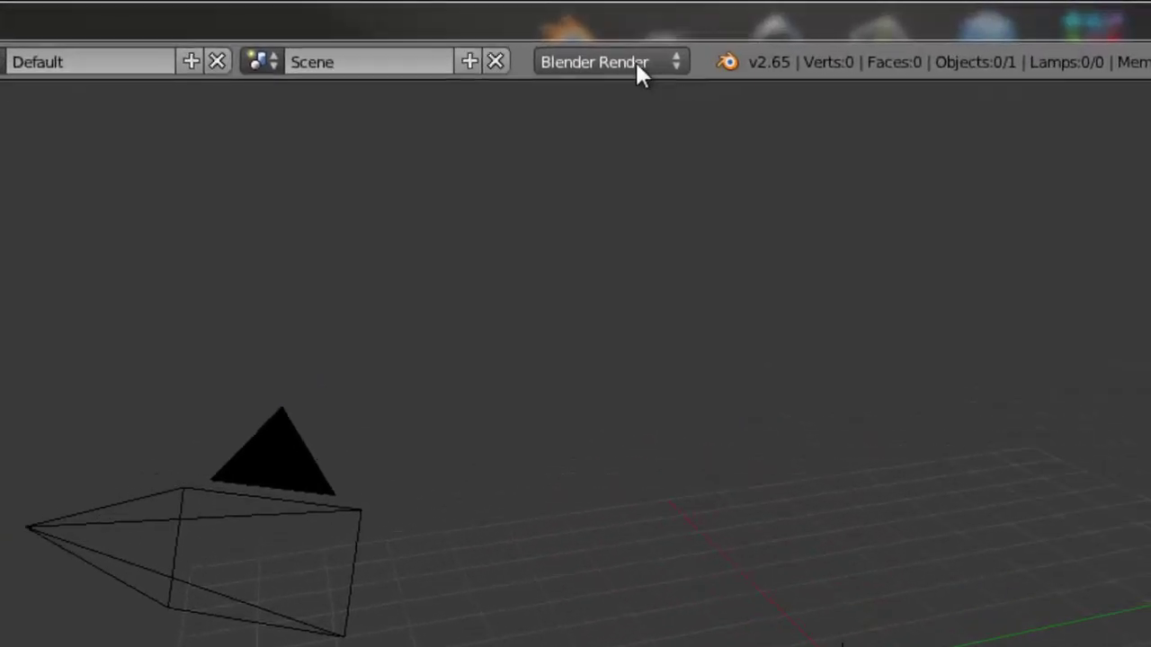
Switch the render engine to Cycles Render and set Device to GPU Compute.
click(779, 45)
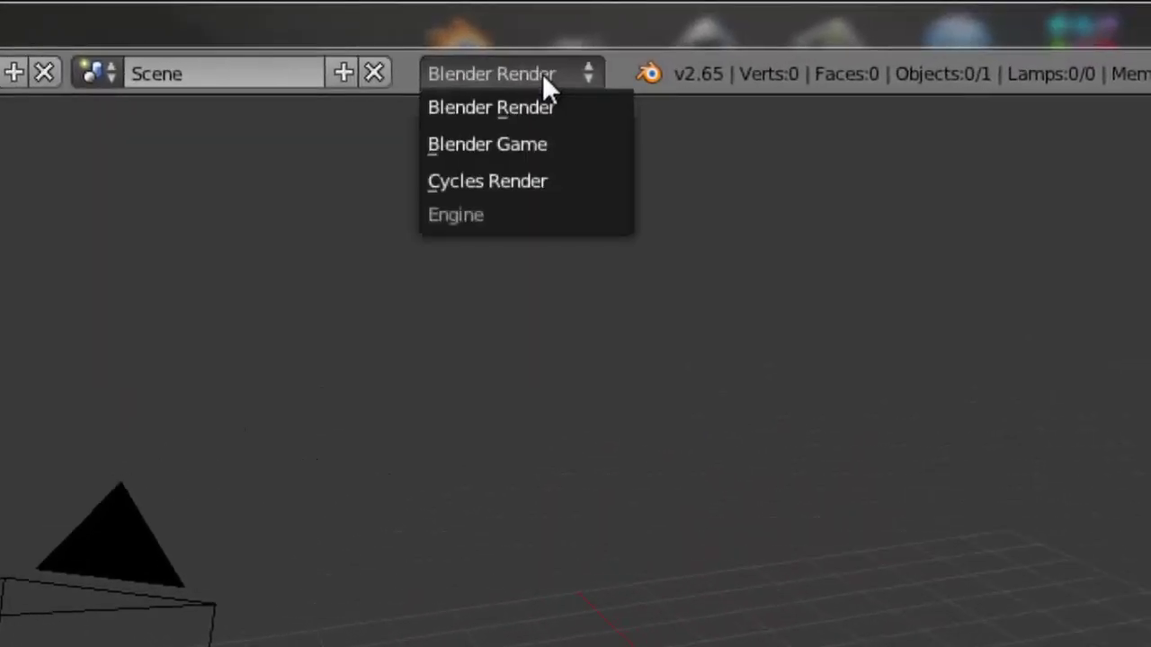
click(544, 181)
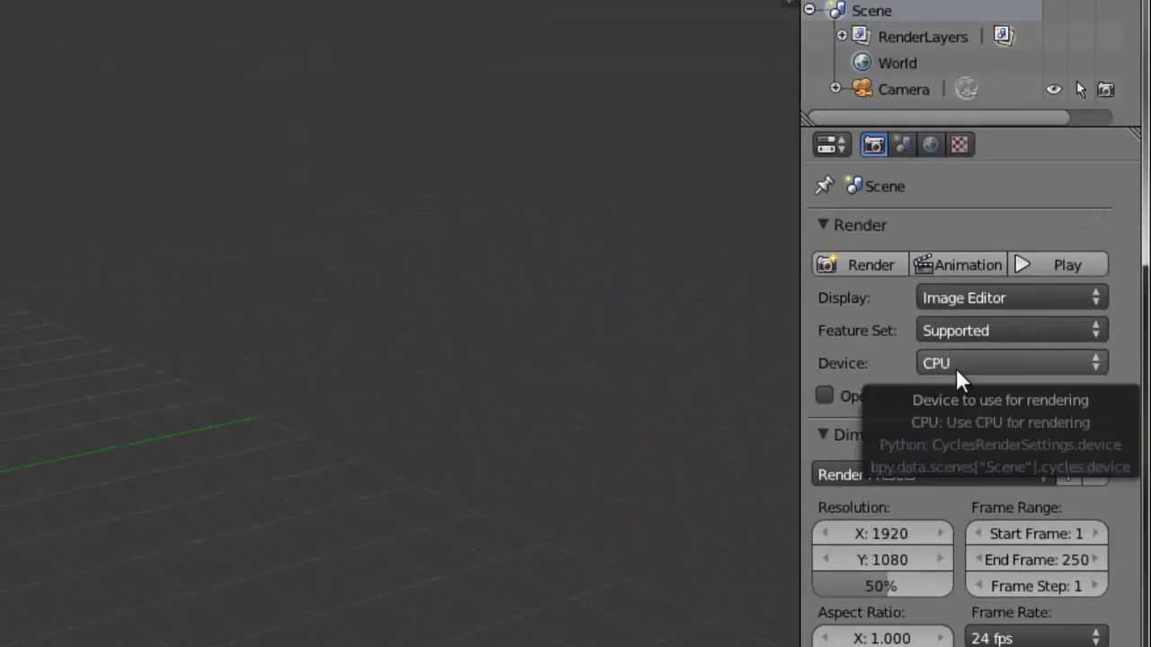
click(956, 363)
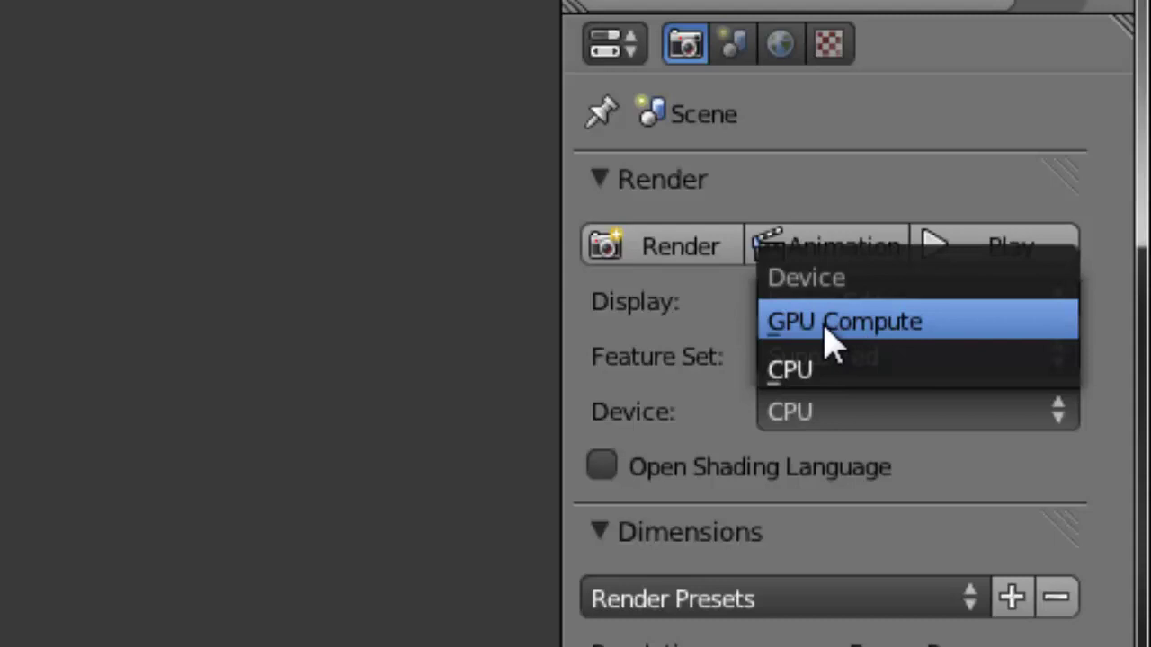
click(825, 329)
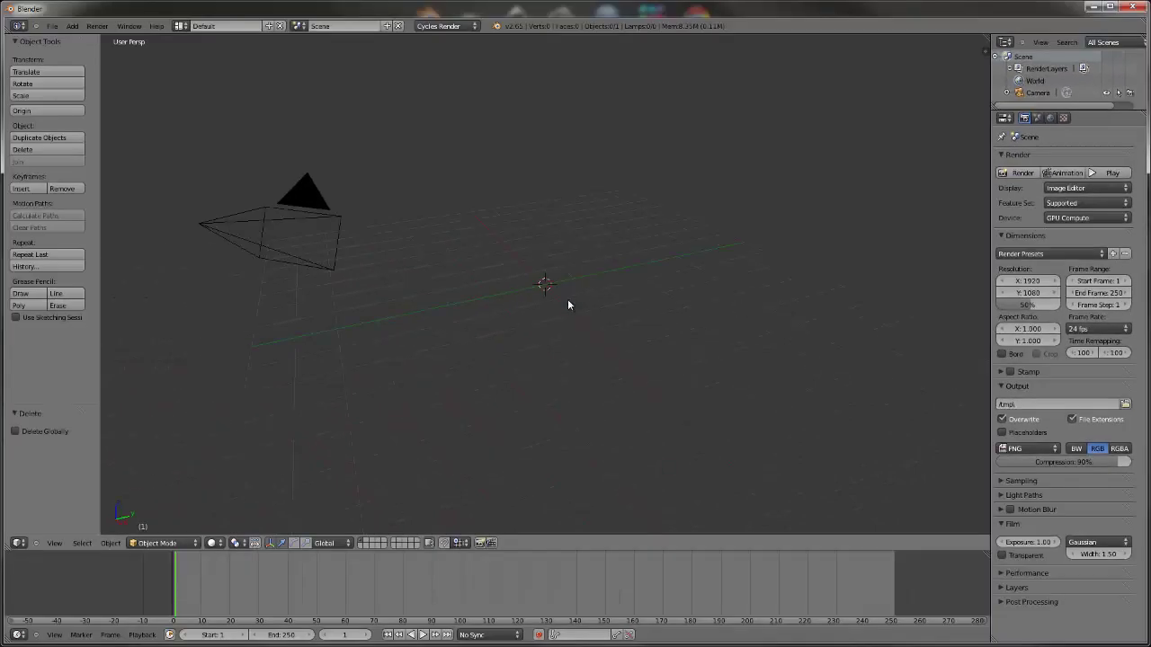
Add a circle mesh with 6 vertices and switch to front orthographic view.
key(shift+a)
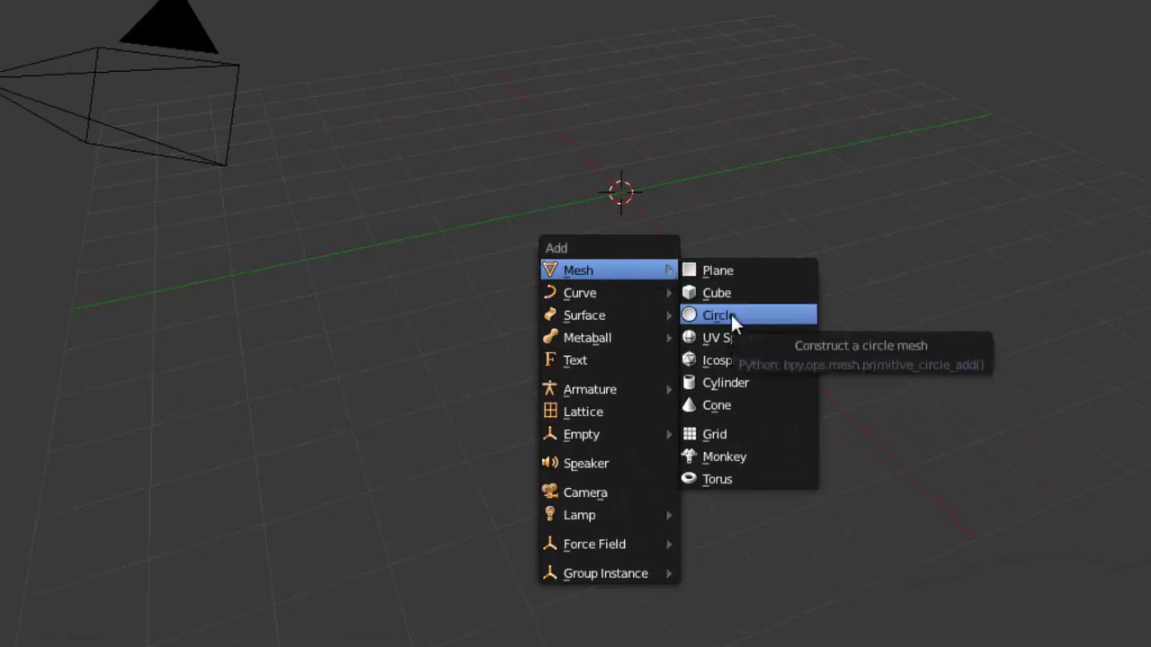
click(731, 316)
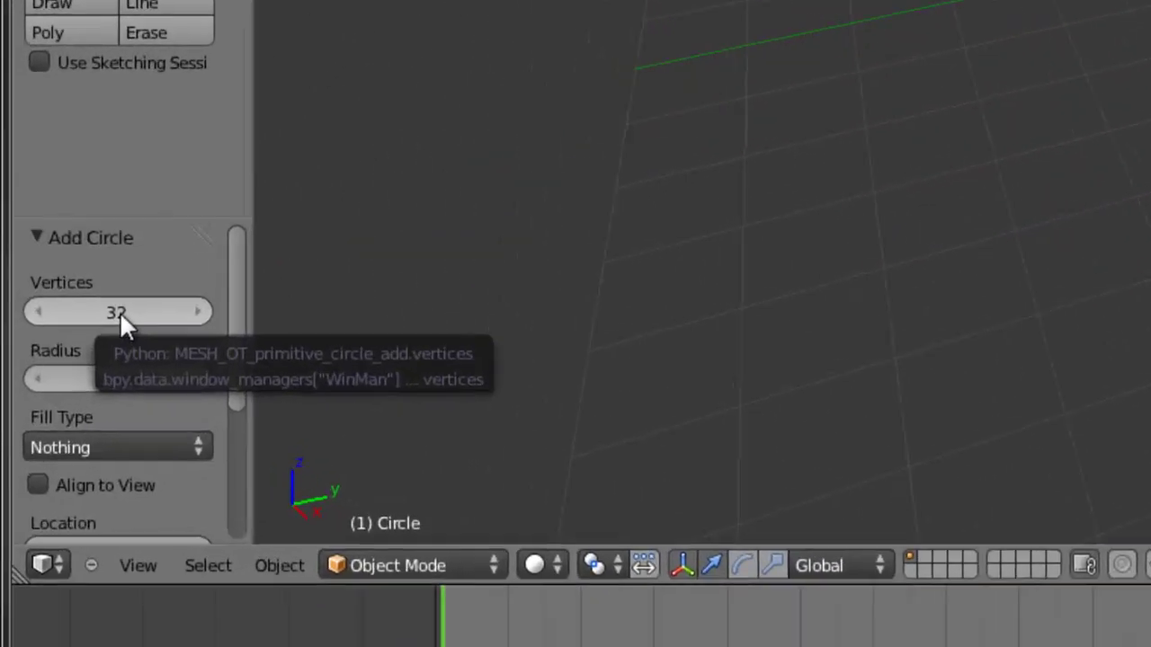
click(120, 311)
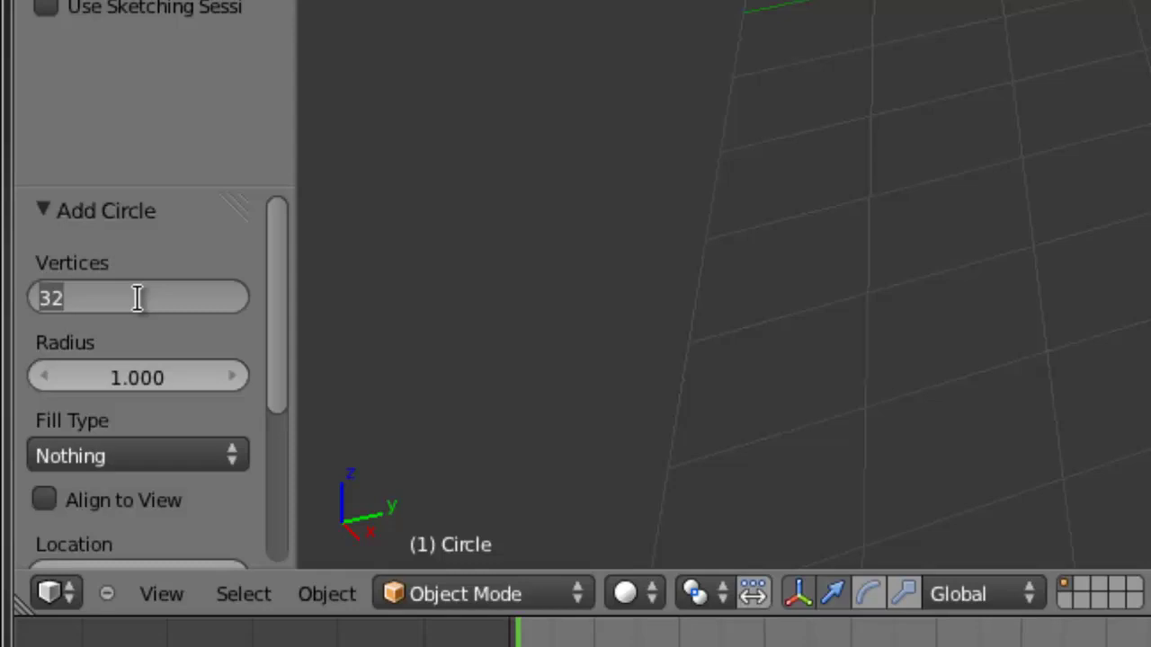
text(6)
key(Return)
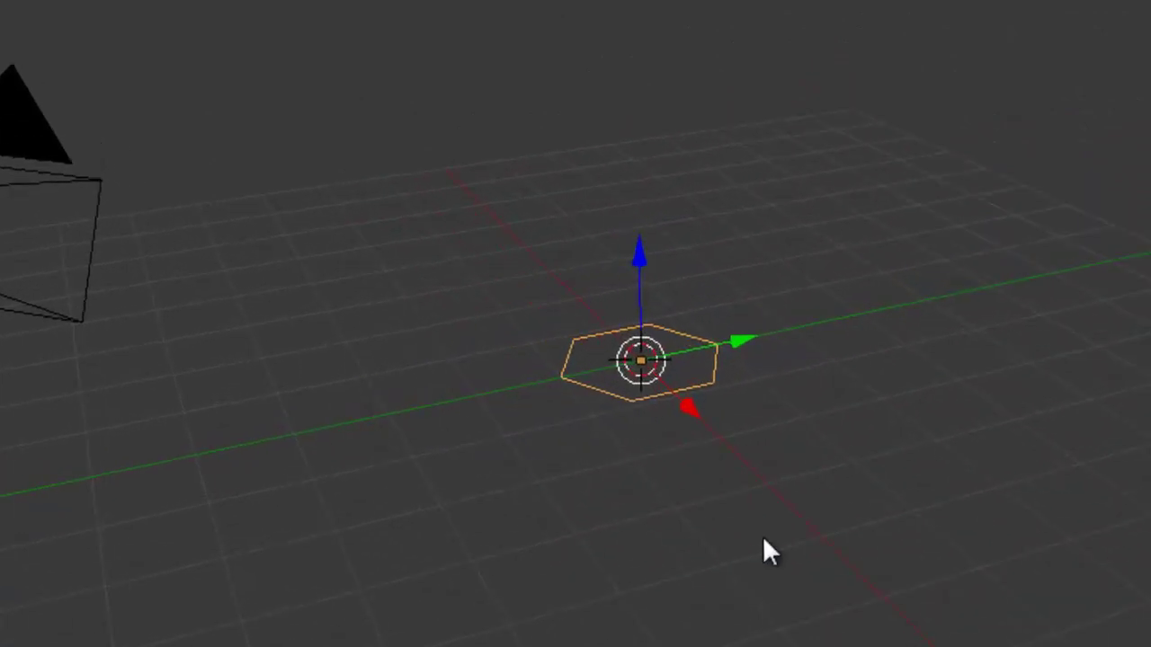
key(KP_1)
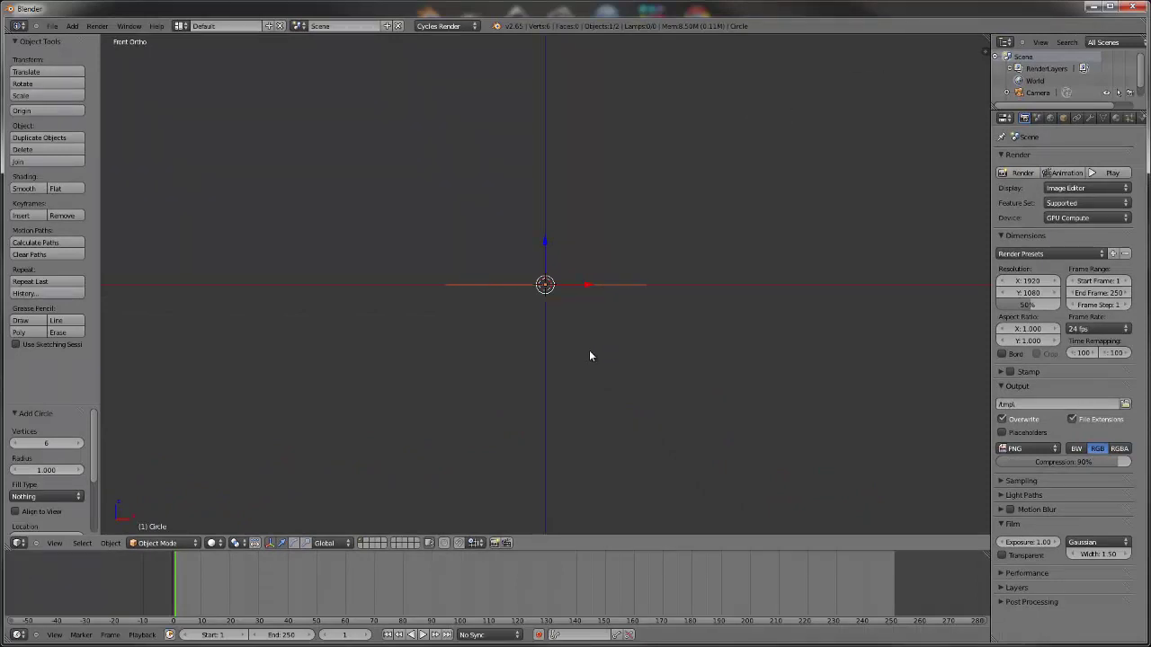
shift+middle_drag(578, 244, 583, 492)
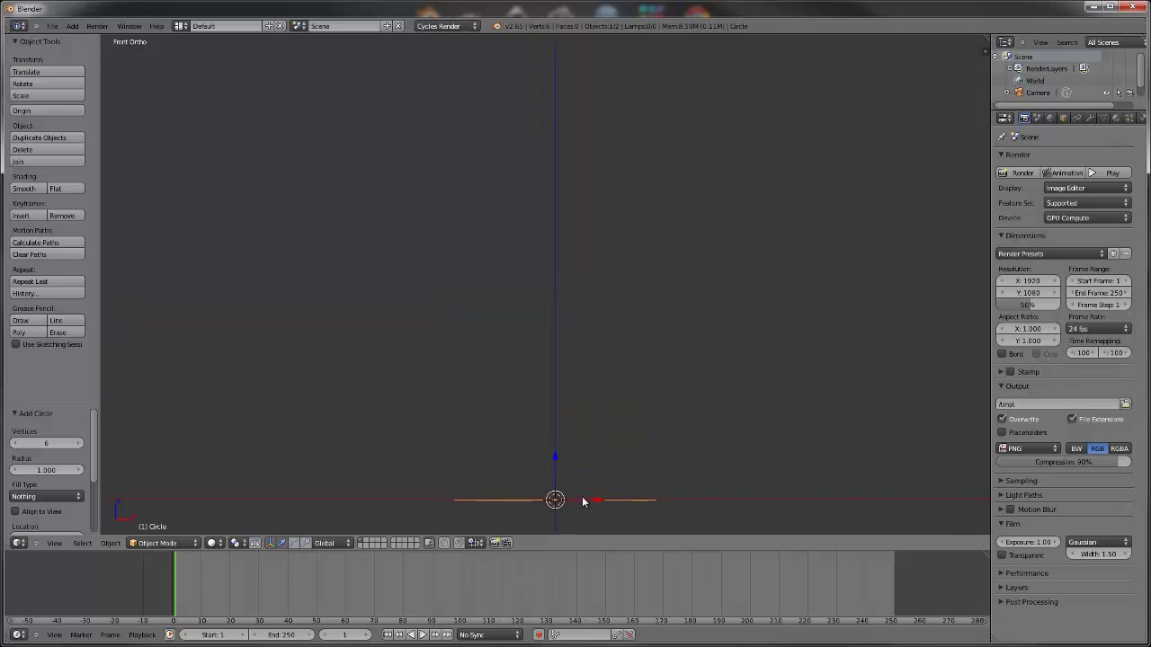
scroll(604, 376, down, 3)
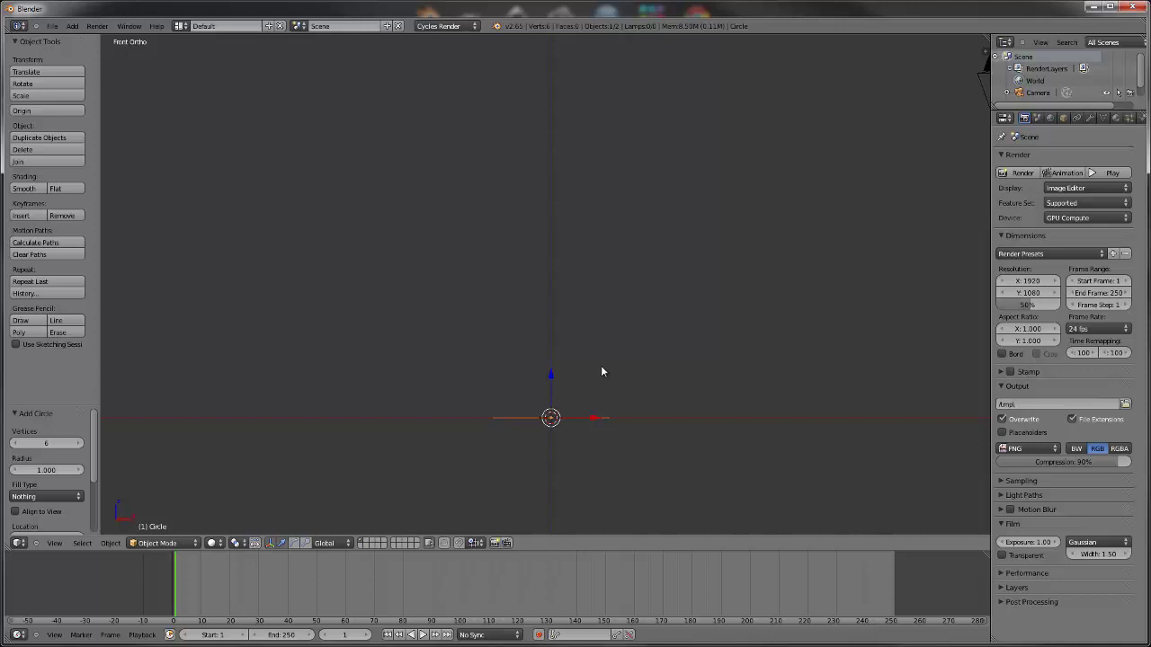
shift+middle_drag(589, 357, 583, 417)
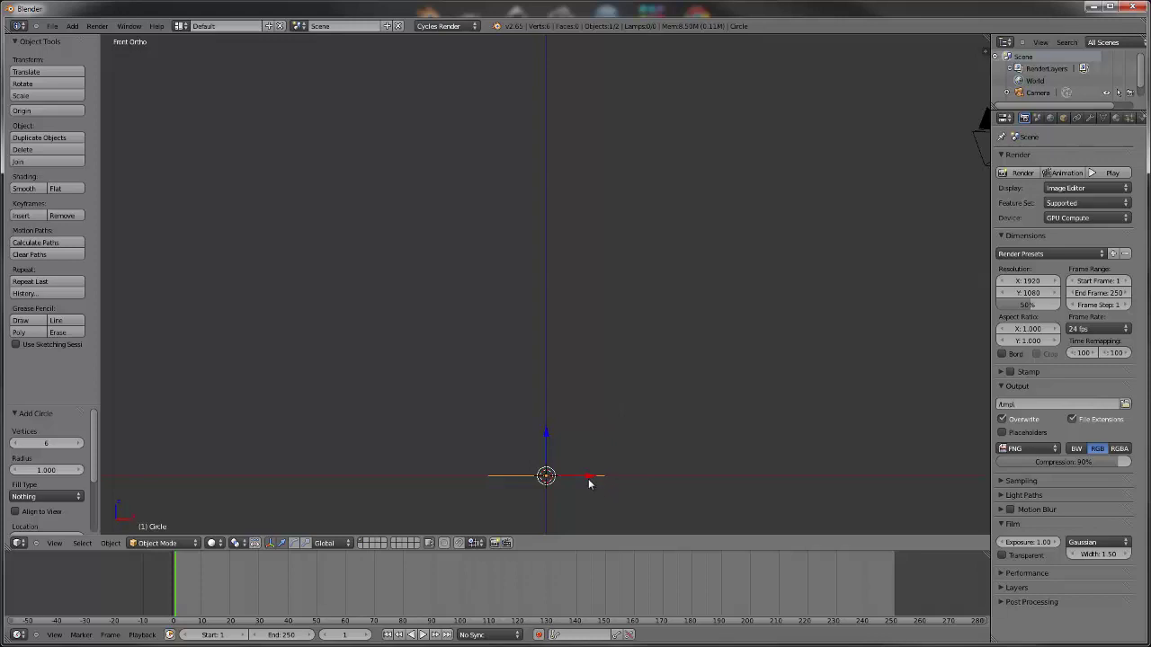
Enter Edit Mode and extrude the six-sided circle upward into tall walls.
key(Tab)
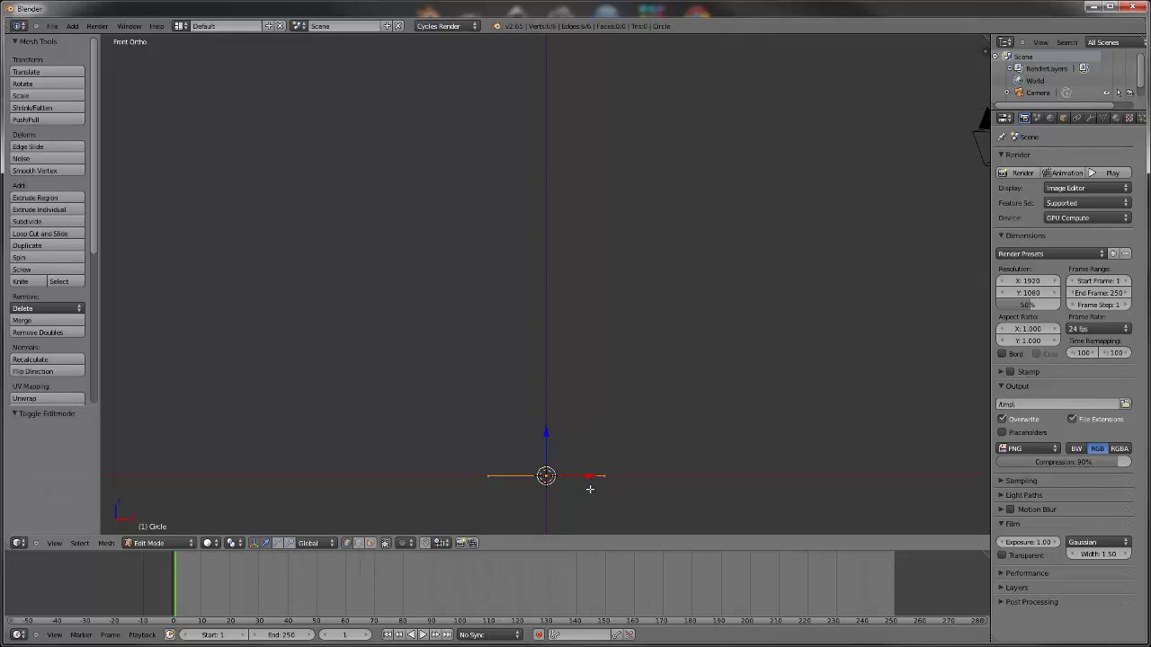
key(e)
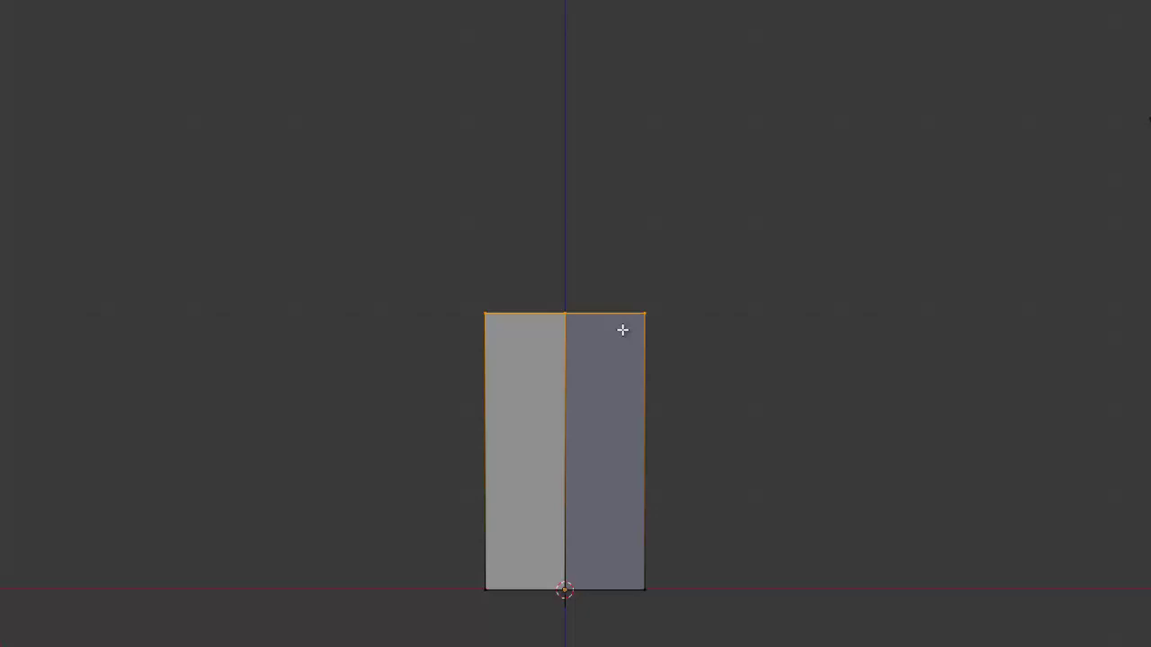
key(ctrl+space)
shift+middle_drag(649, 331, 647, 401)
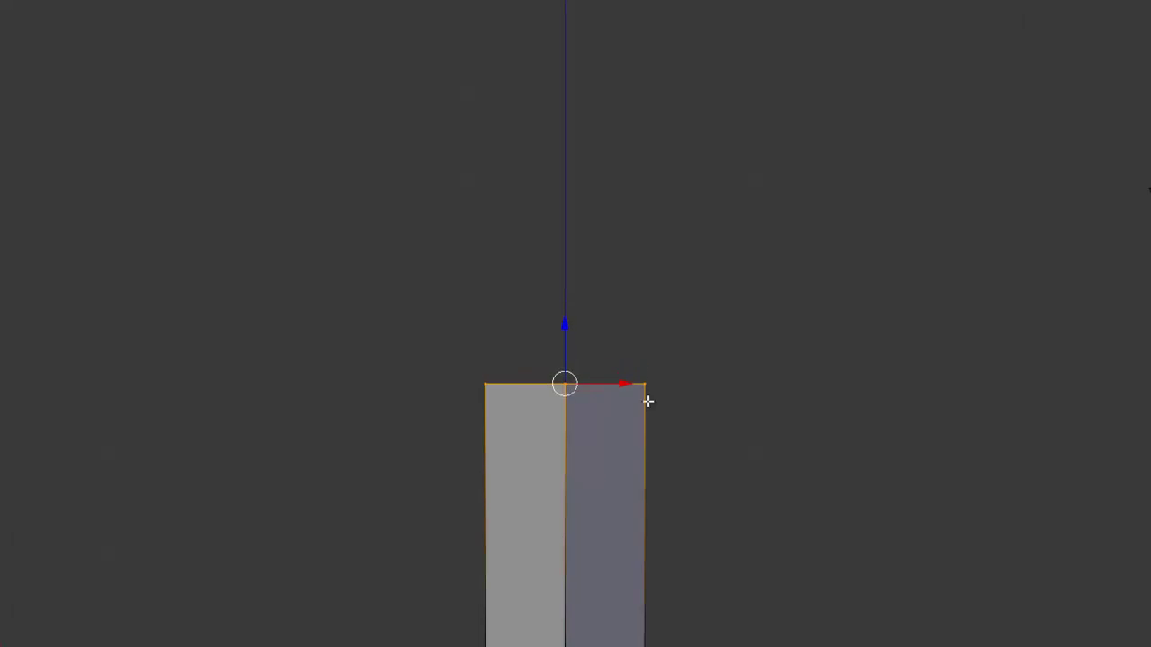
Extrude the top again to stack a shorter second section.
key(e)
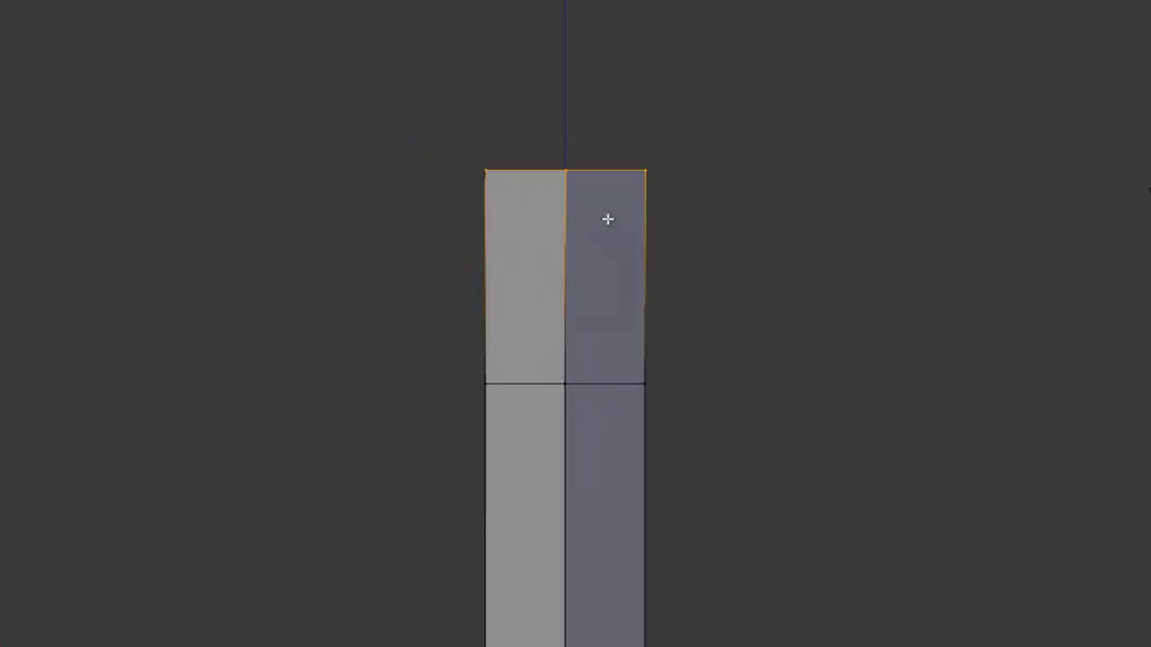
right_click(610, 225)
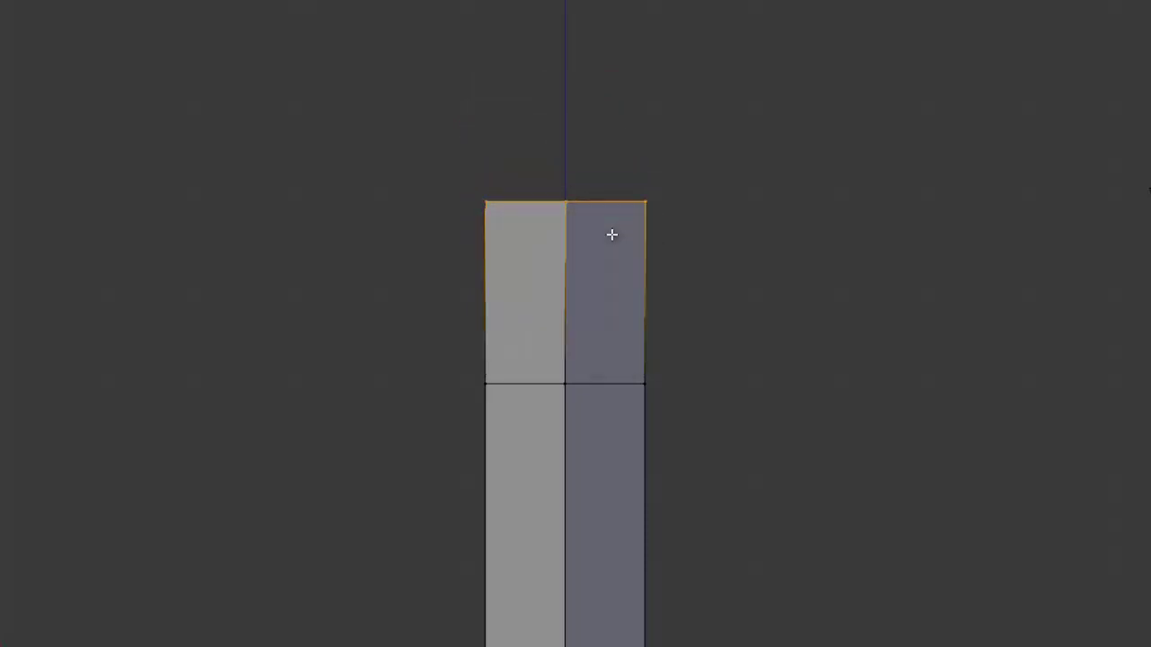
key(g)
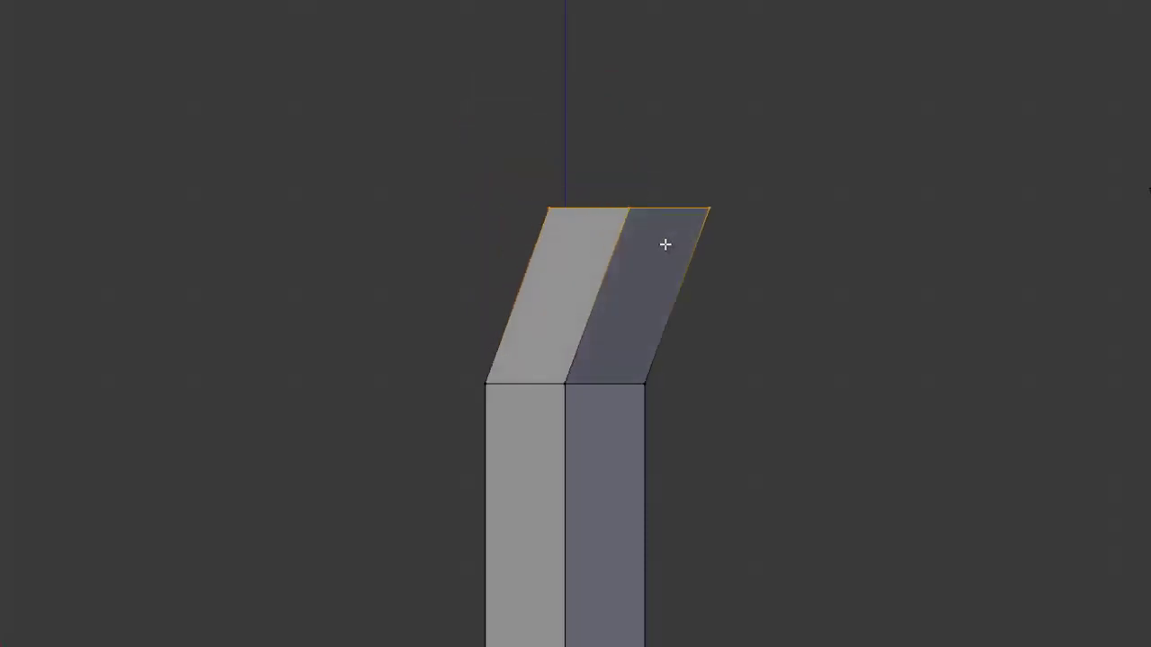
key(z)
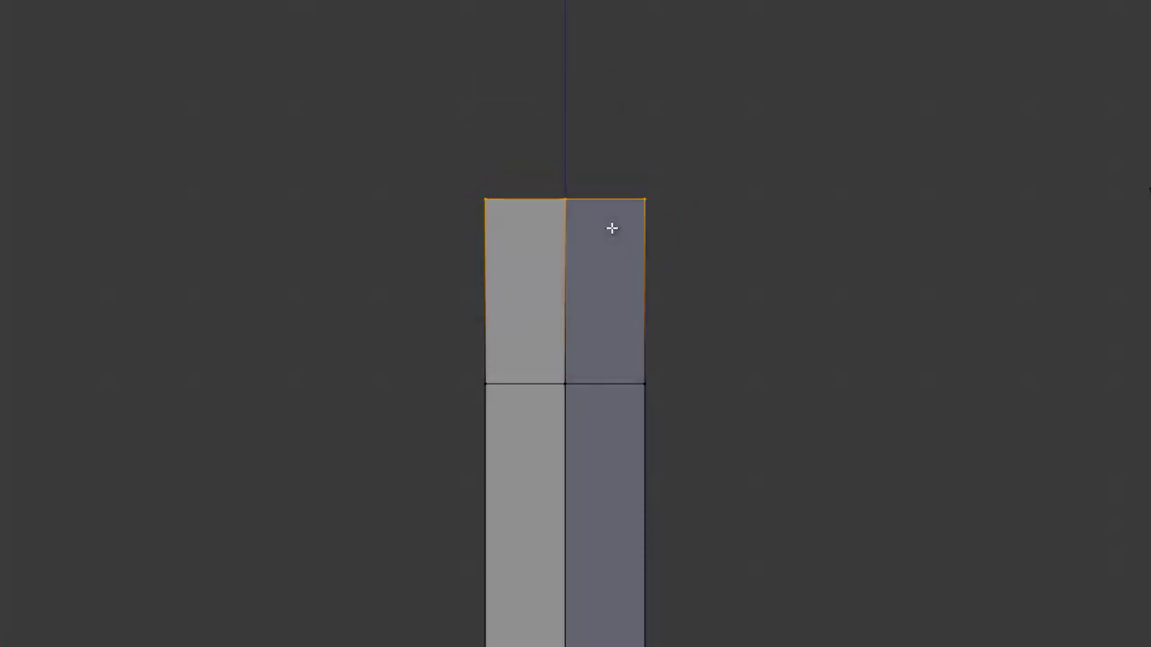
click(611, 228)
Extrude the top edge loop straight up along Z for a third section.
key(e)
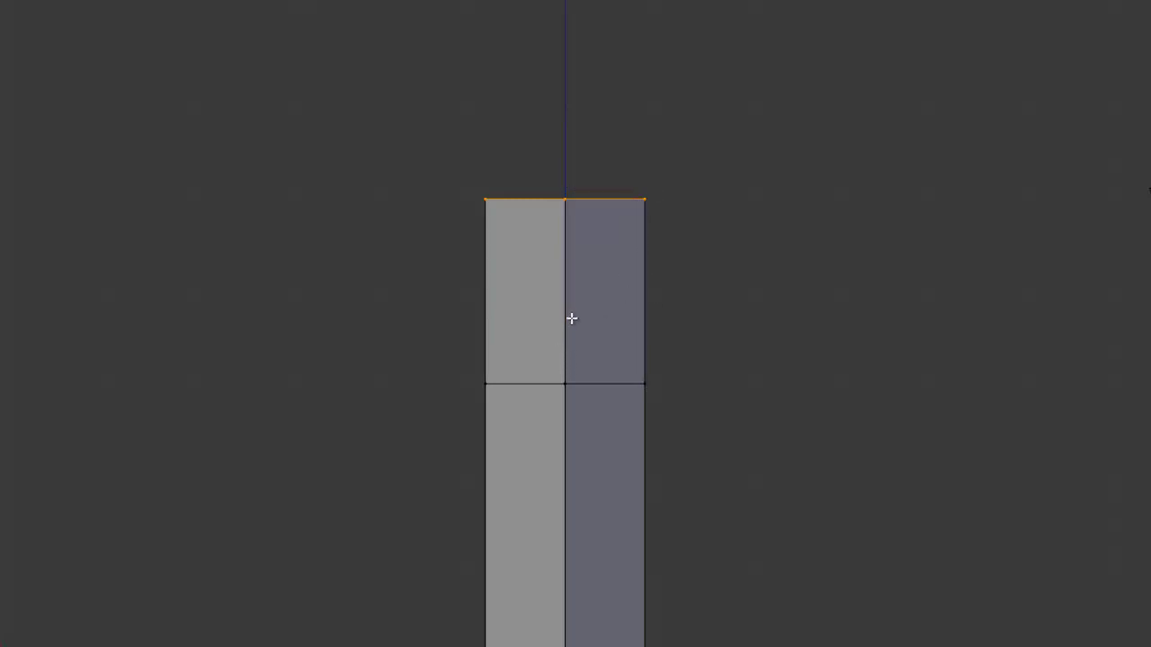
key(z)
click(570, 161)
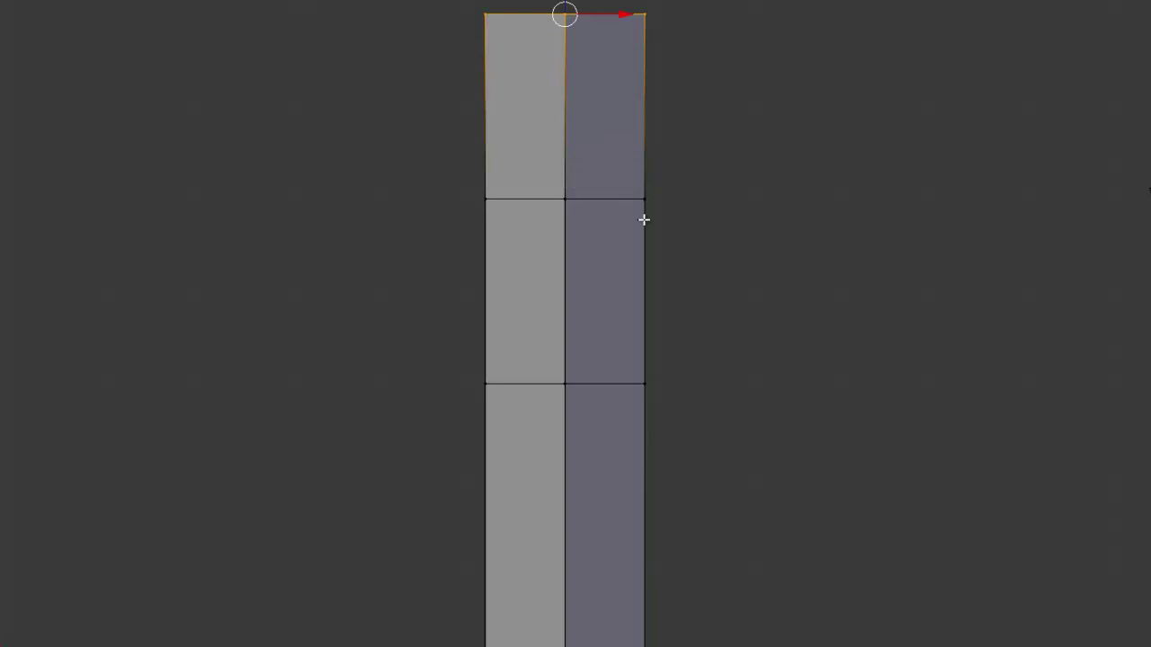
Fill the open top edge loop with a hexagonal cap face, then return to front view.
key(KP_0)
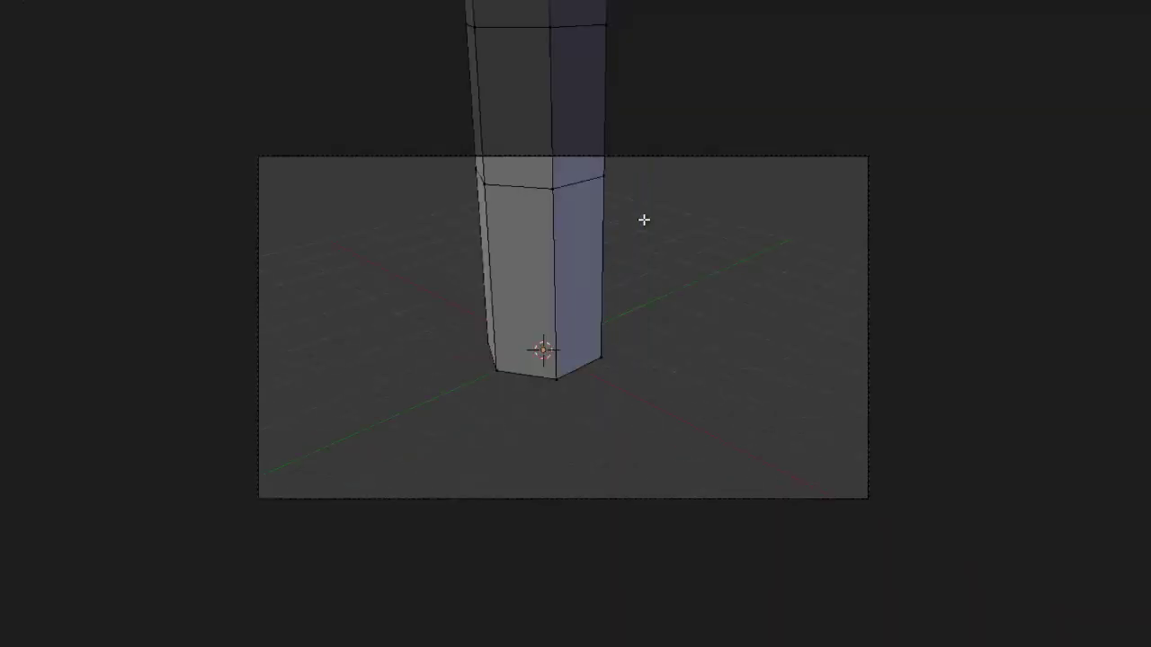
key(KP_0)
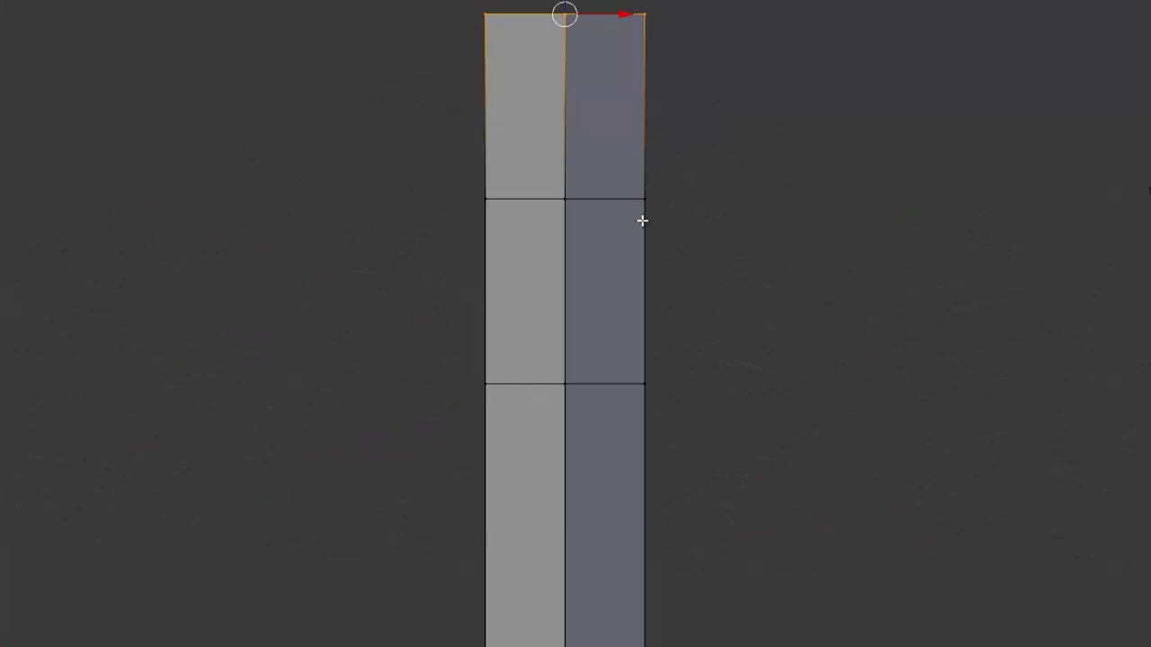
scroll(644, 219, down, 3)
middle_drag(642, 221, 550, 362)
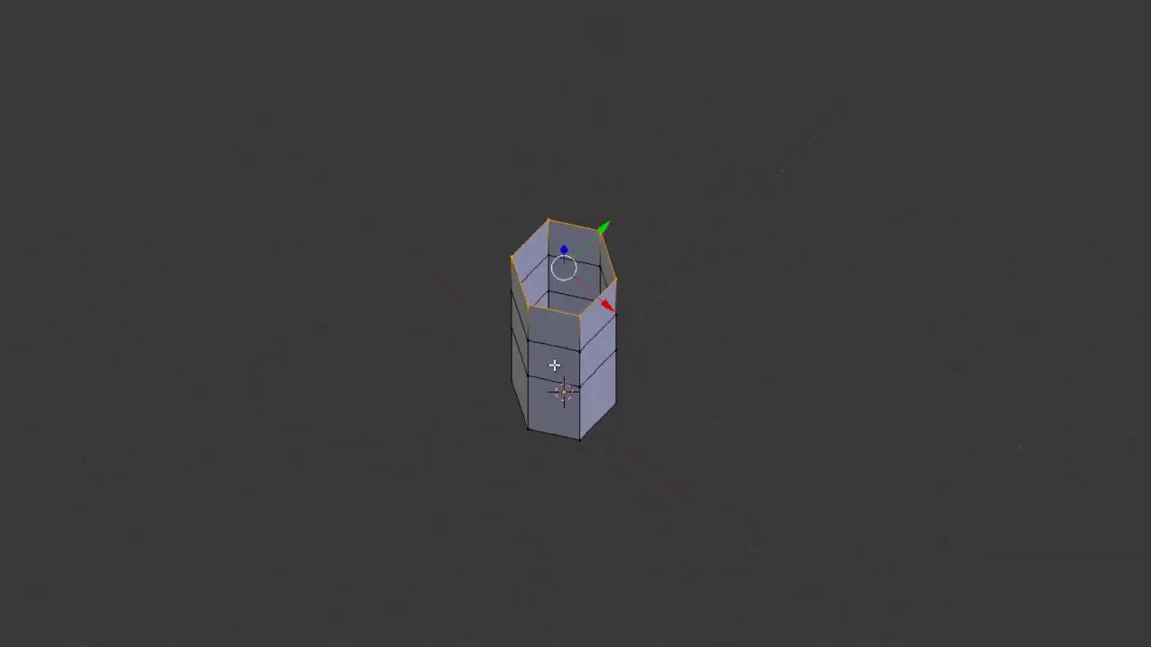
scroll(609, 368, up, 2)
scroll(613, 356, up, 2)
scroll(613, 356, up, 1)
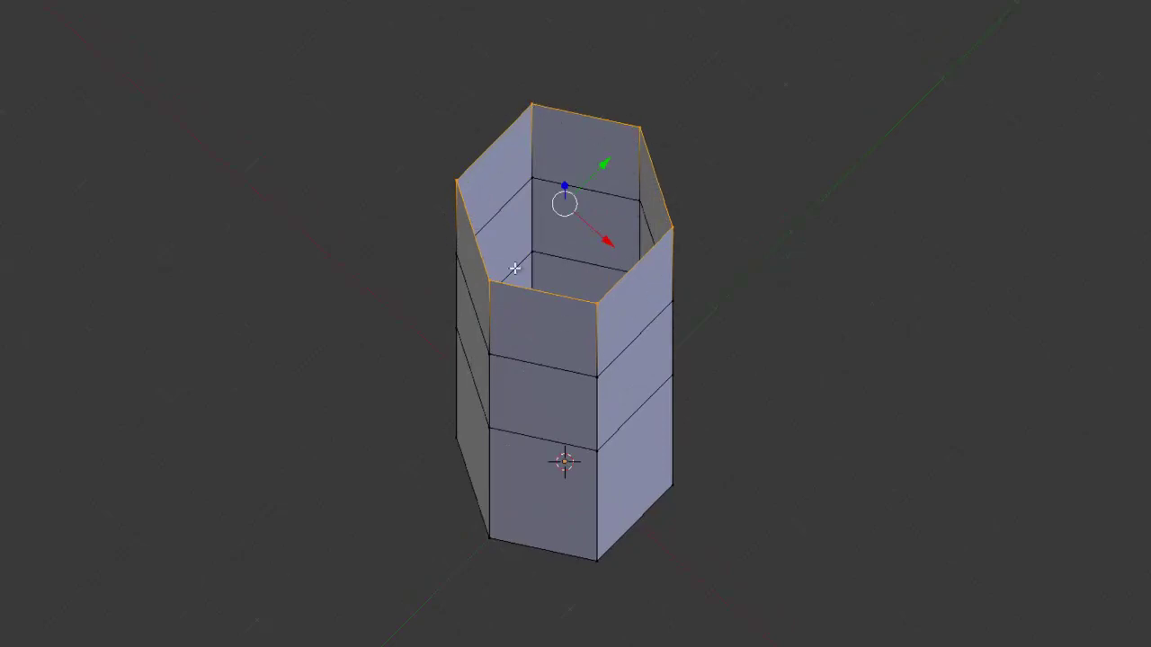
key(f)
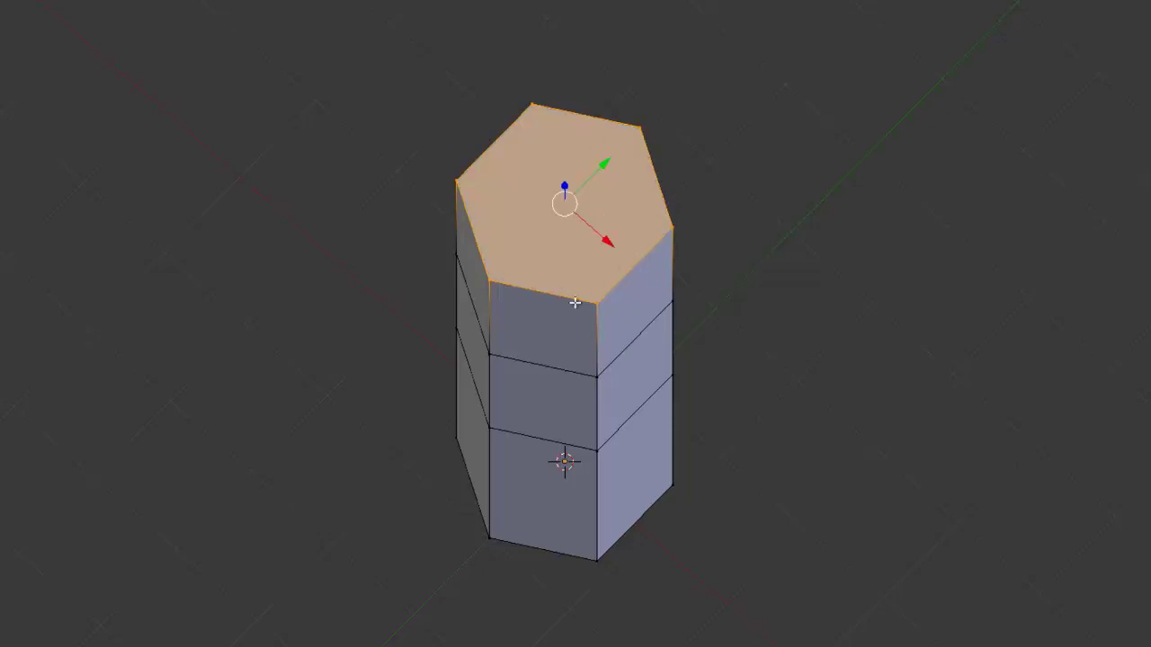
mouse_move(546, 326)
middle_down()
mouse_move(660, 238)
mouse_move(642, 336)
mouse_move(640, 314)
middle_up()
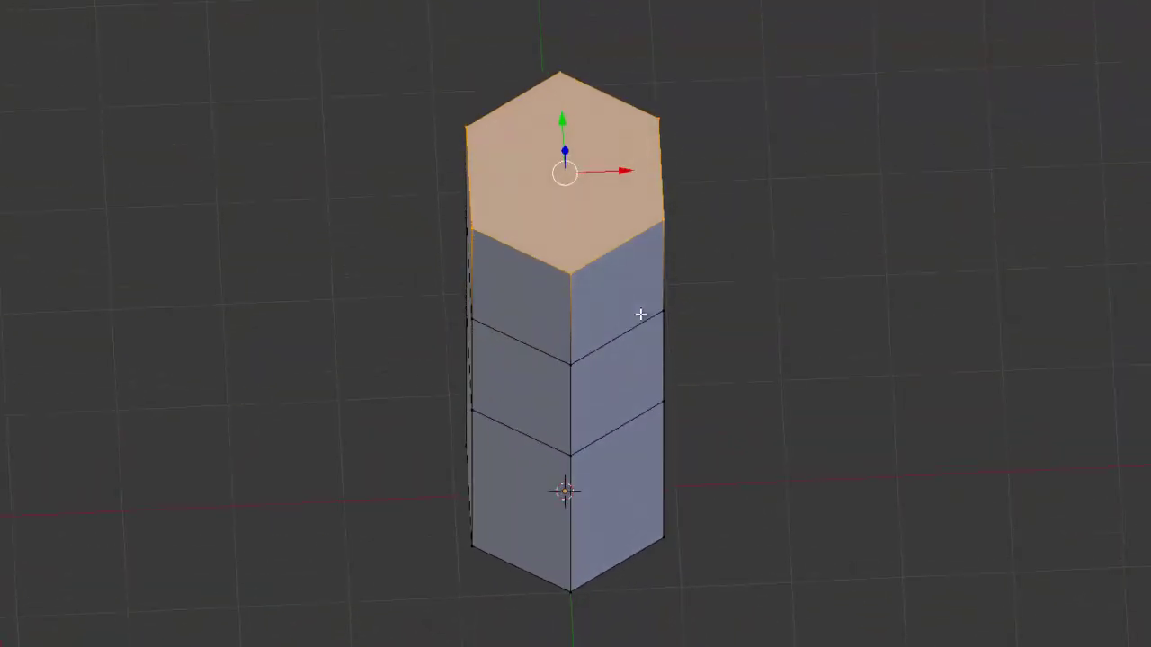
key(KP_1)
scroll(638, 312, down, 5)
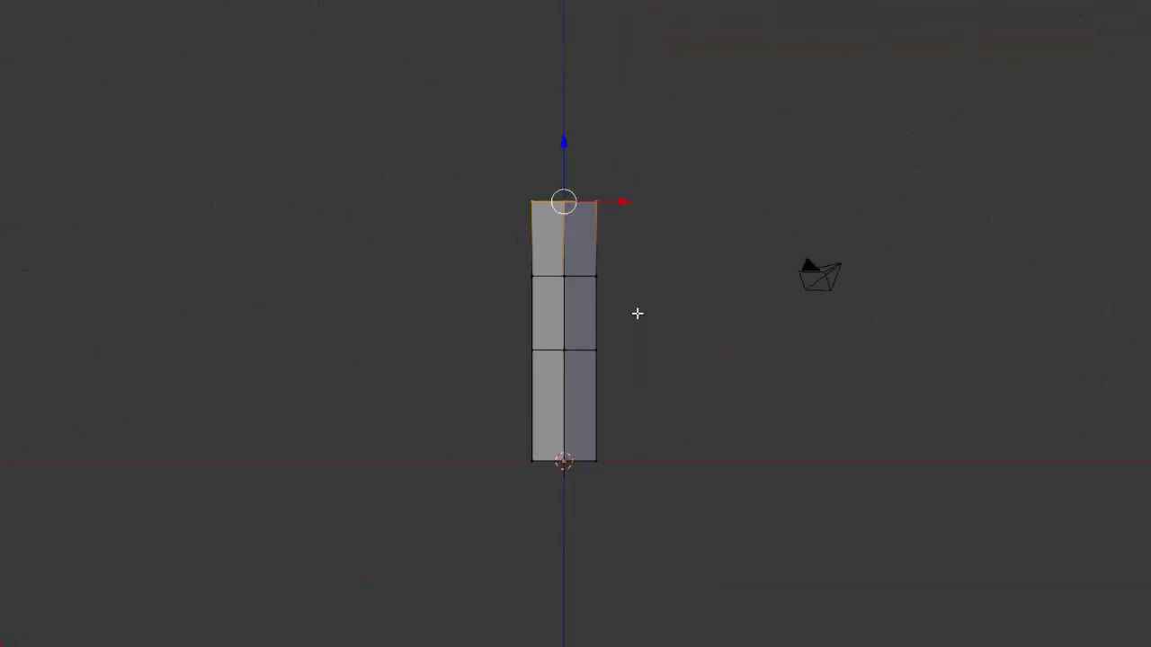
scroll(638, 313, up, 1)
scroll(637, 313, up, 3)
In face select mode, select the two upper front faces and inset them.
shift+middle_drag(611, 260, 625, 238)
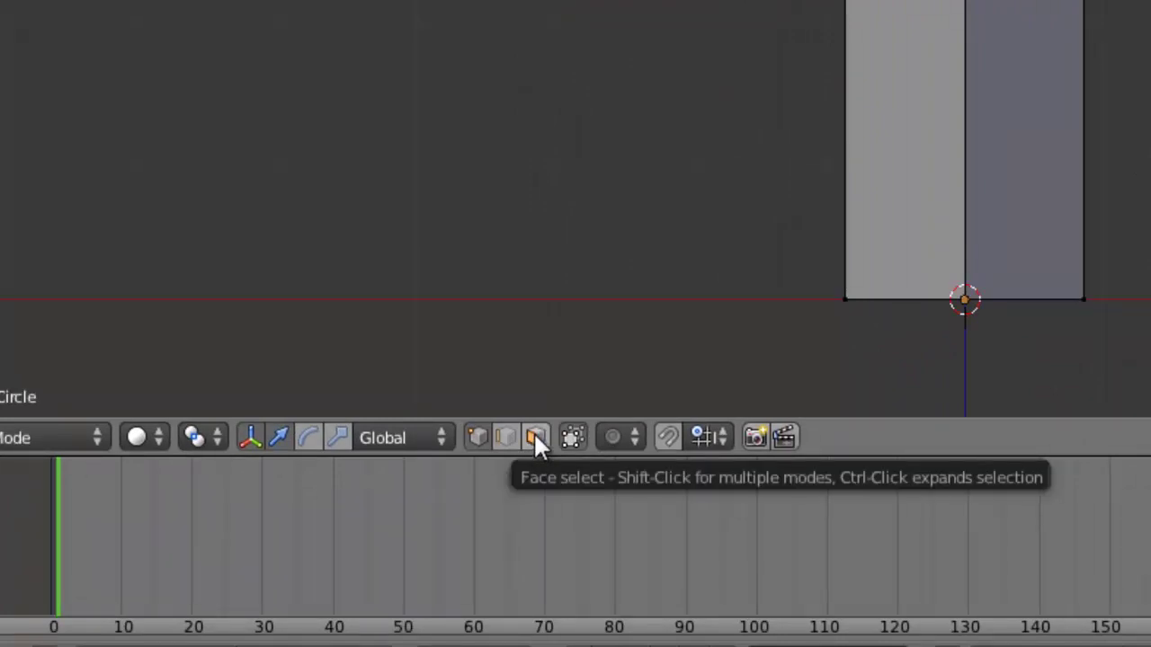
click(536, 438)
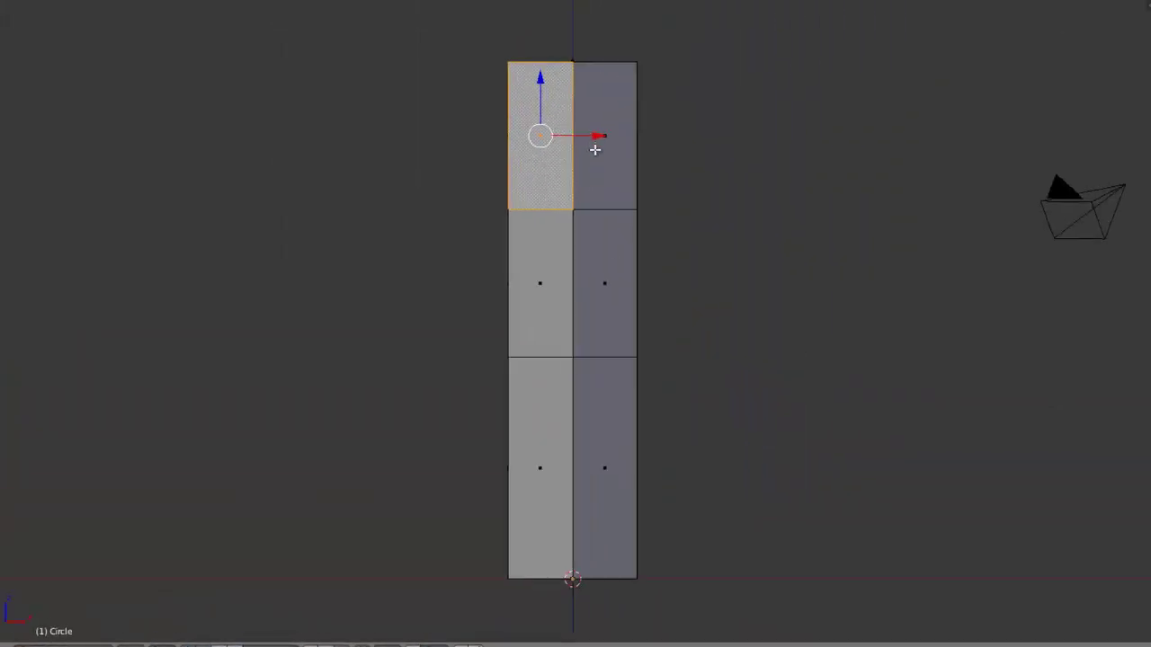
shift+click(598, 146)
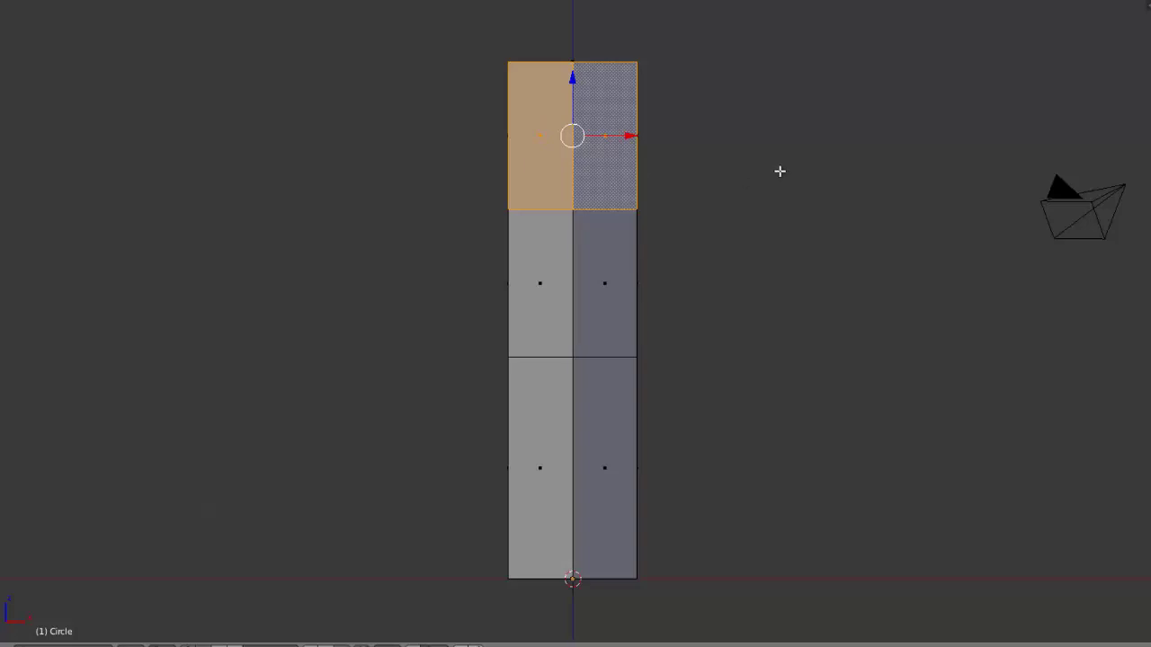
key(ctrl+space)
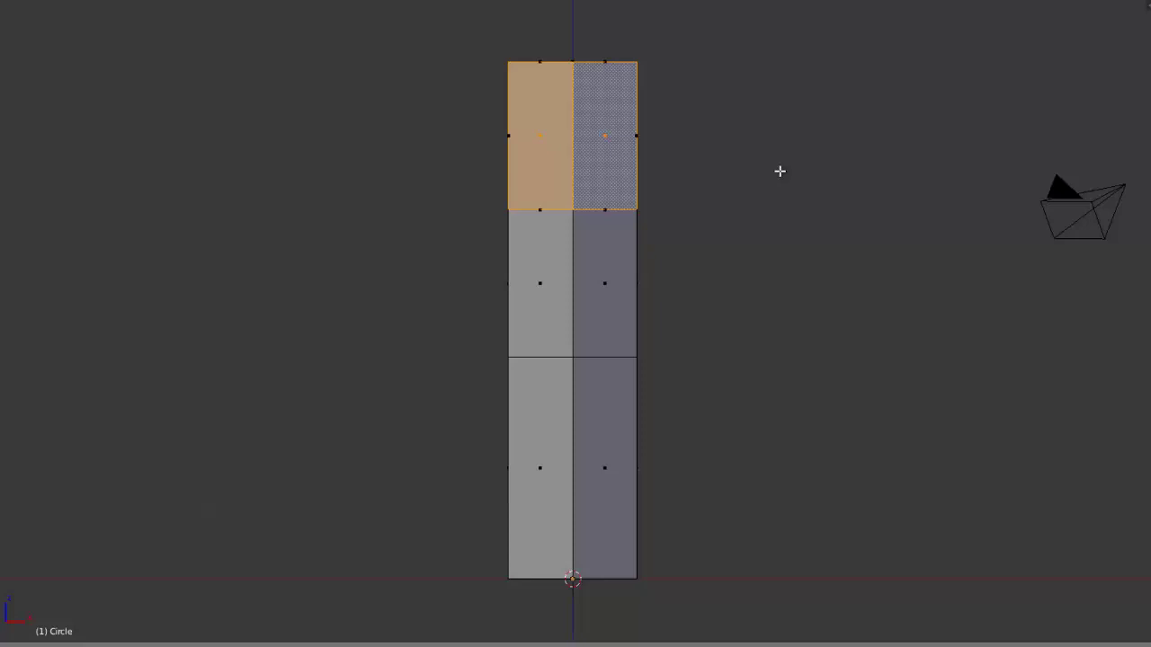
key(ctrl+space)
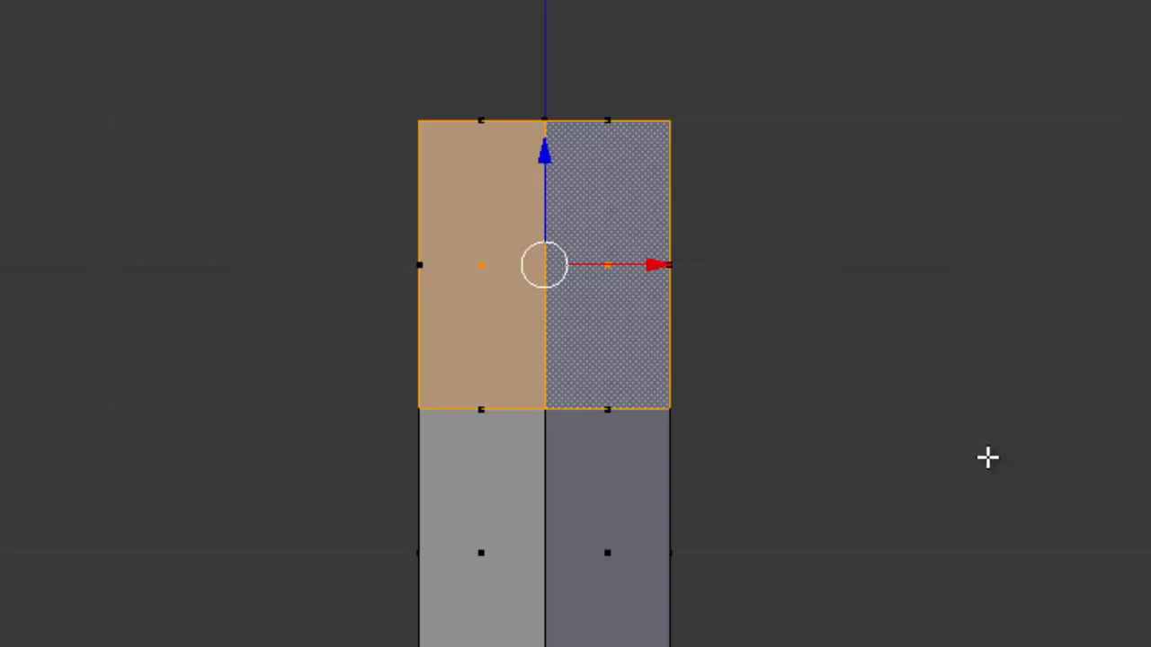
key(s)
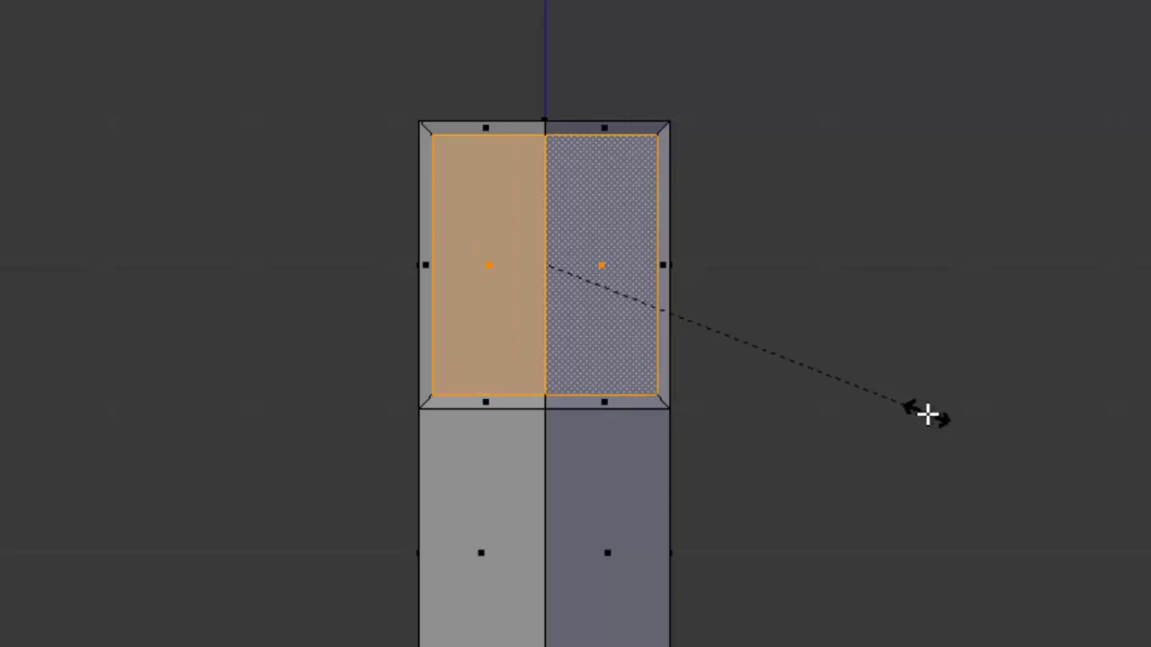
click(926, 413)
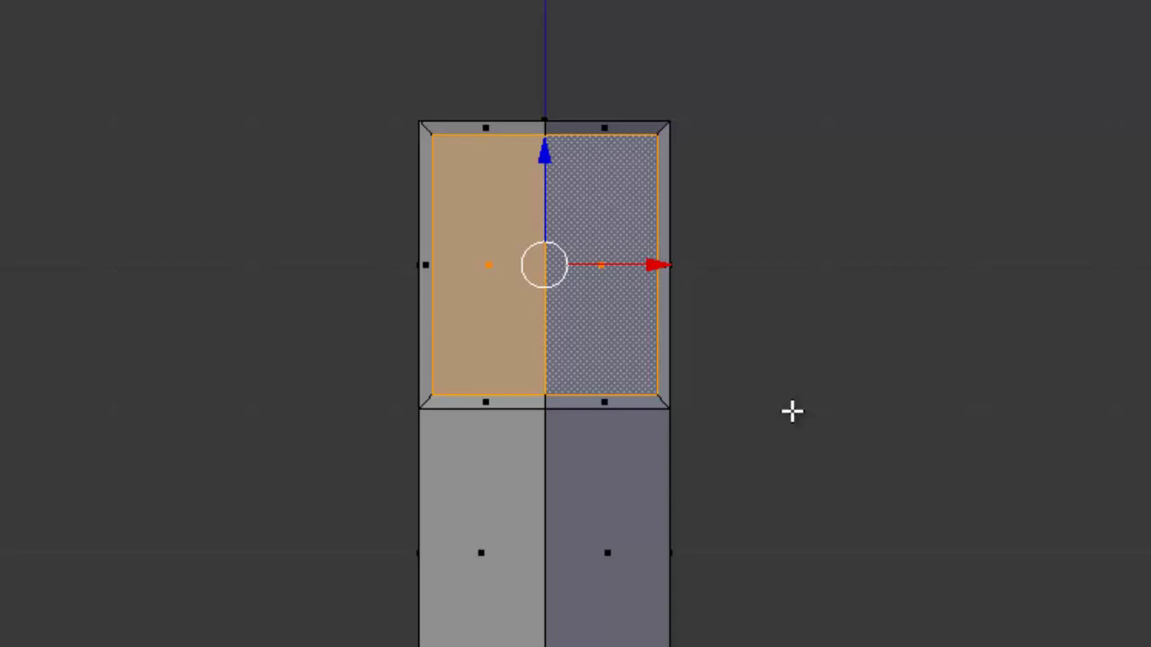
In side view, push the inset face outward along Y and raise it 0.4 above the top.
key(KP_3)
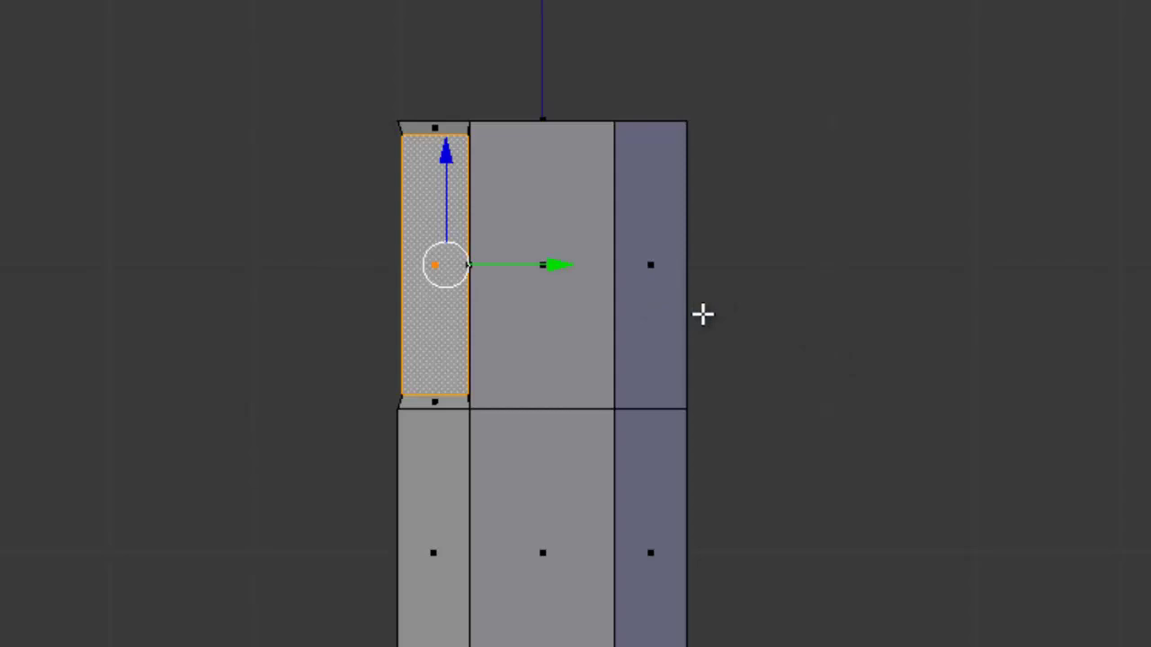
key(shift+d)
key(y)
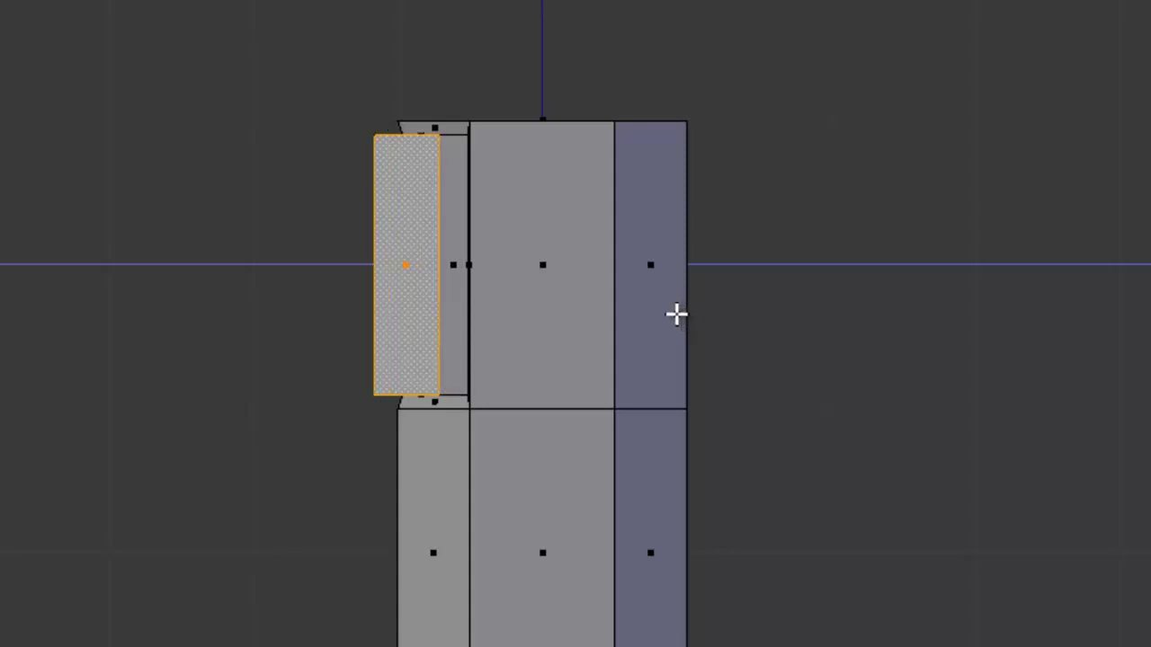
click(676, 314)
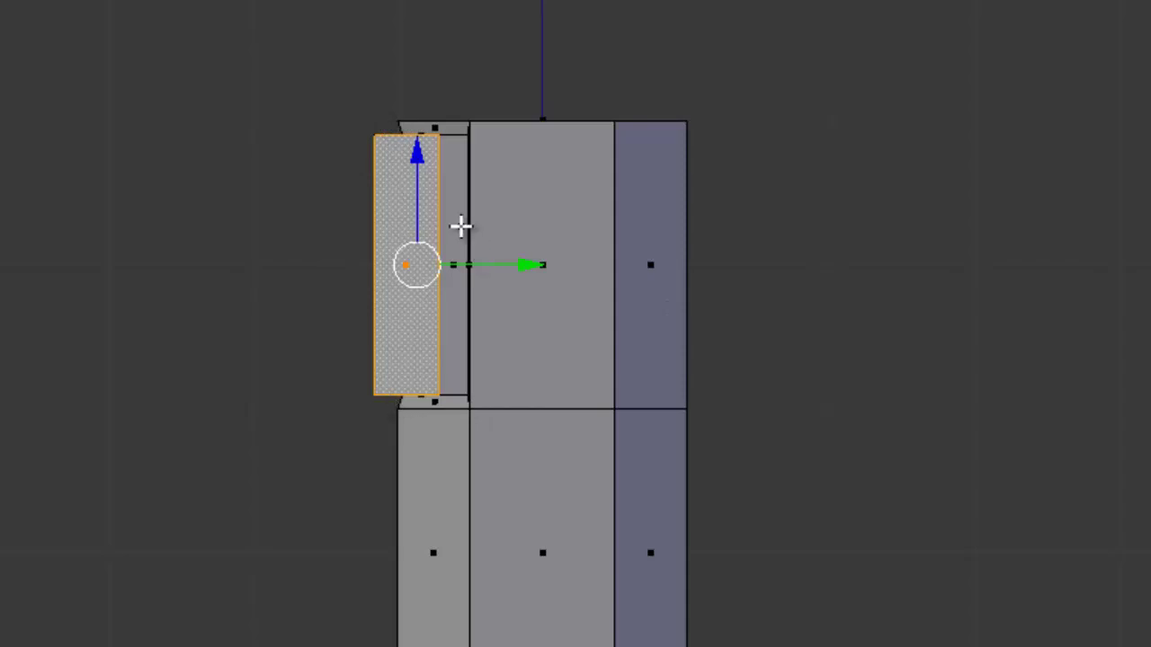
drag(416, 155, 424, 97)
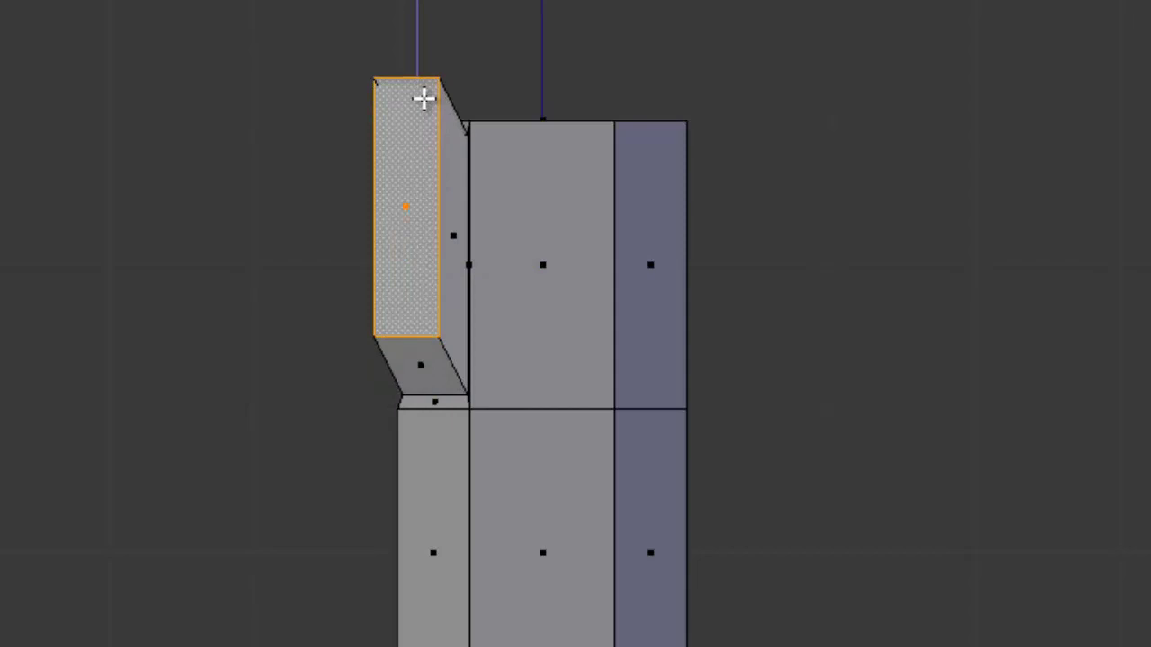
key(KP_1)
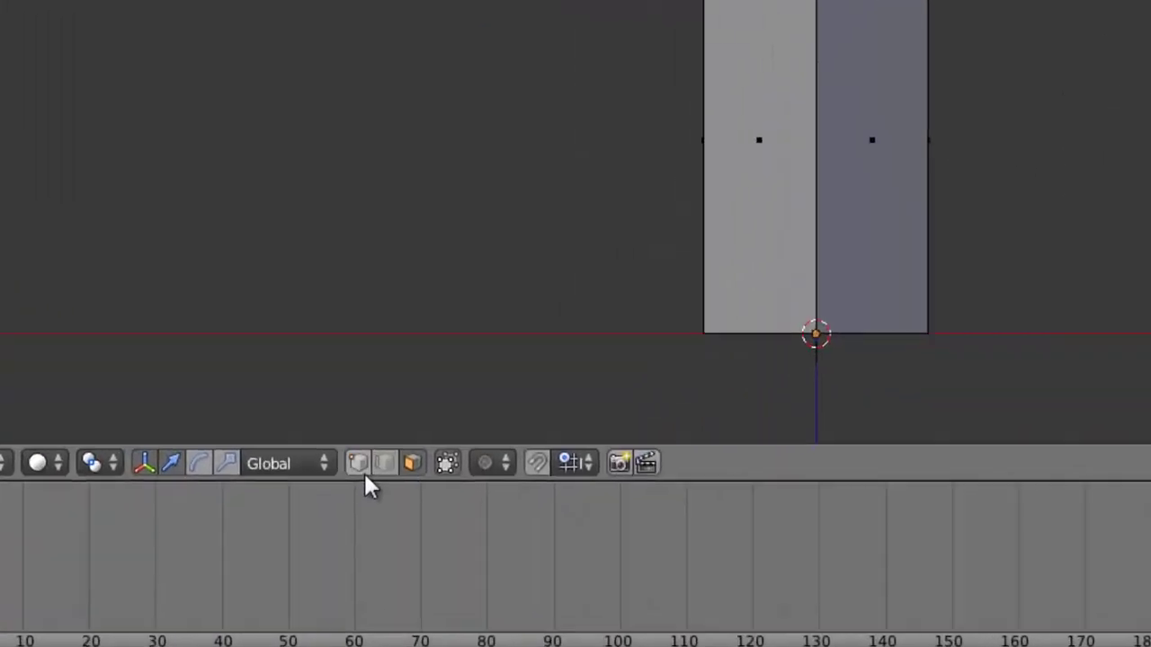
In vertex select and side view, raise the nail's top corner vertex.
click(360, 450)
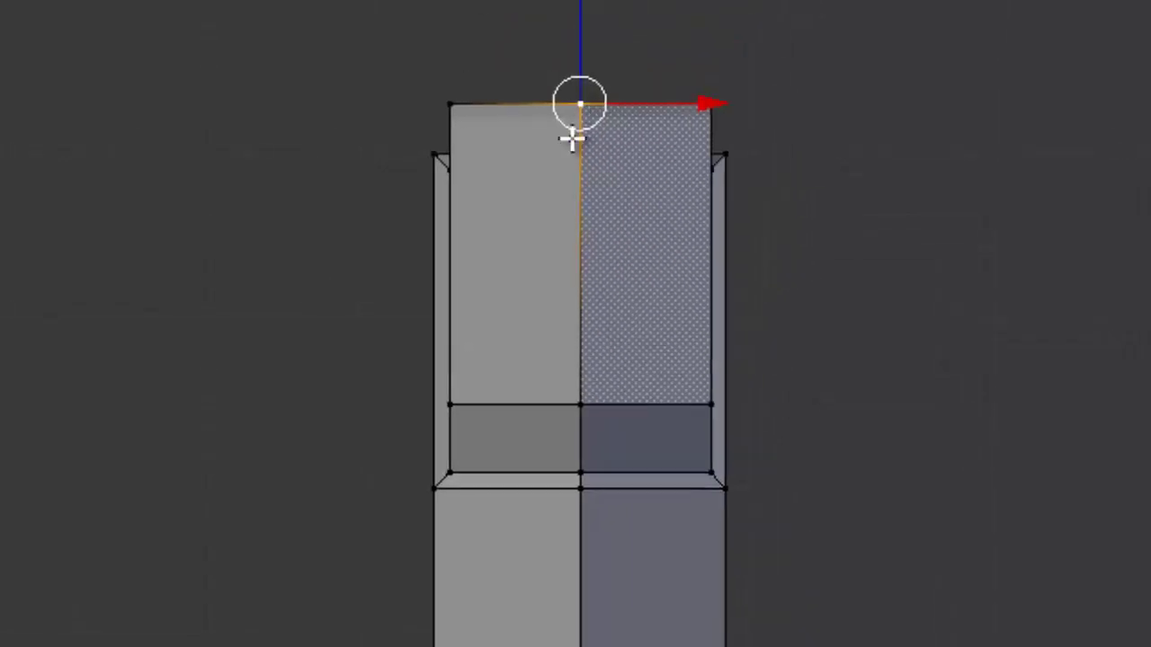
key(KP_3)
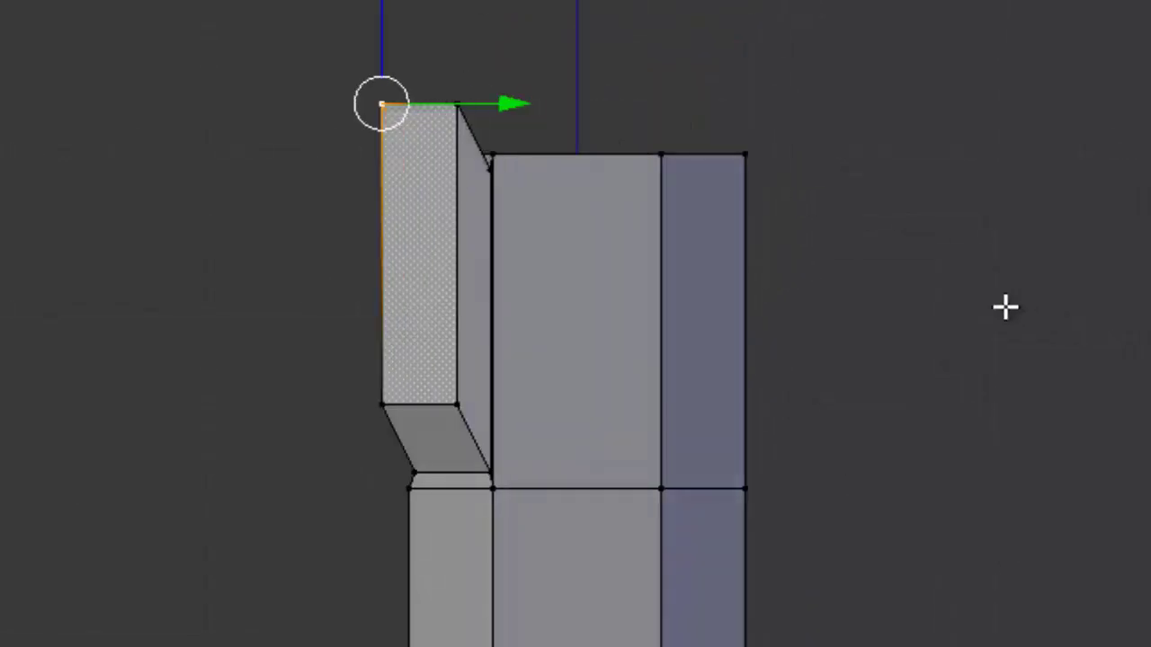
scroll(614, 76, down, 1)
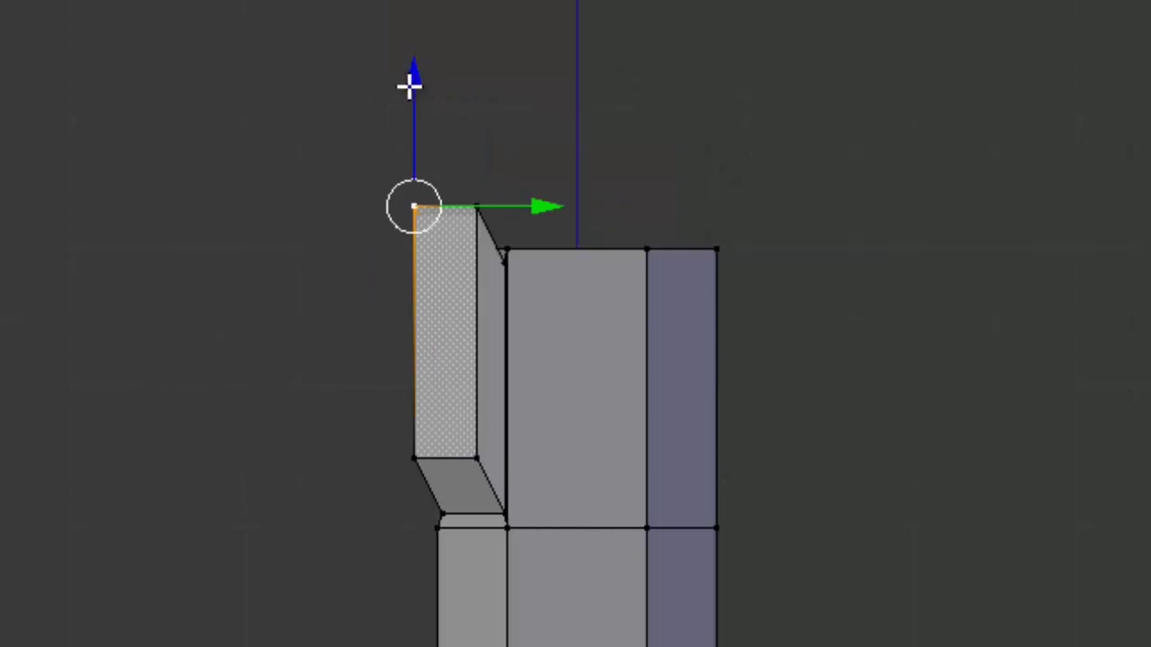
drag(409, 84, 415, 64)
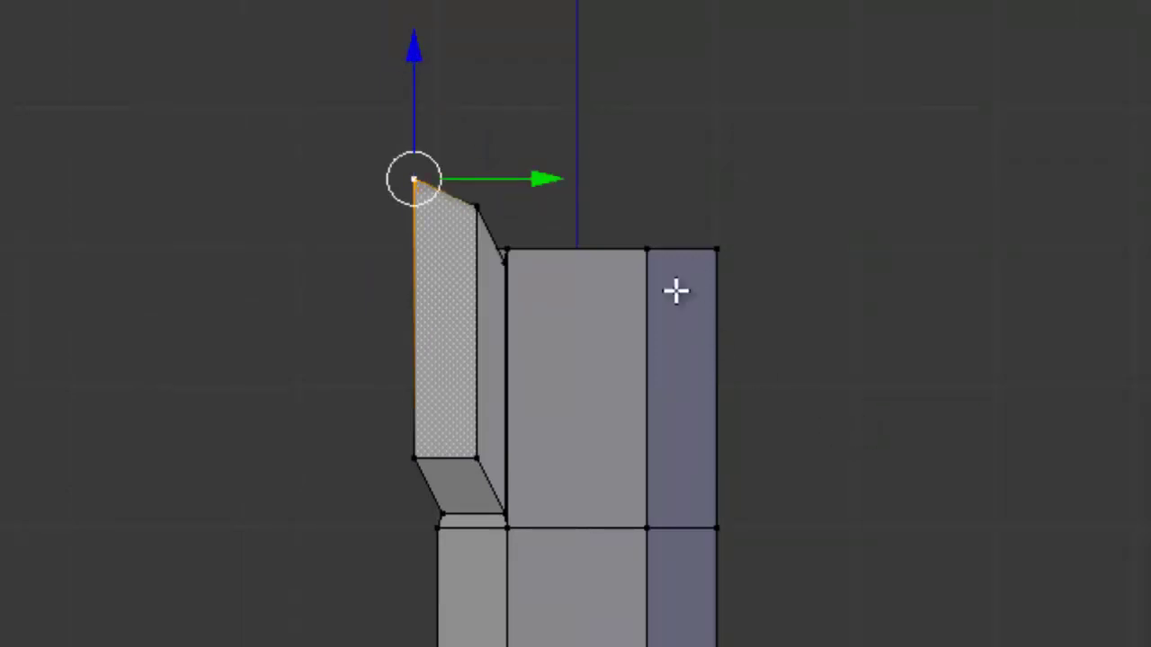
Select the column's top corner vertices and lower that top edge slightly.
middle_drag(666, 187, 660, 351)
right_click(644, 419)
mouse_move(651, 414)
middle_down()
mouse_move(645, 203)
mouse_move(629, 182)
middle_up()
shift+right_click(629, 185)
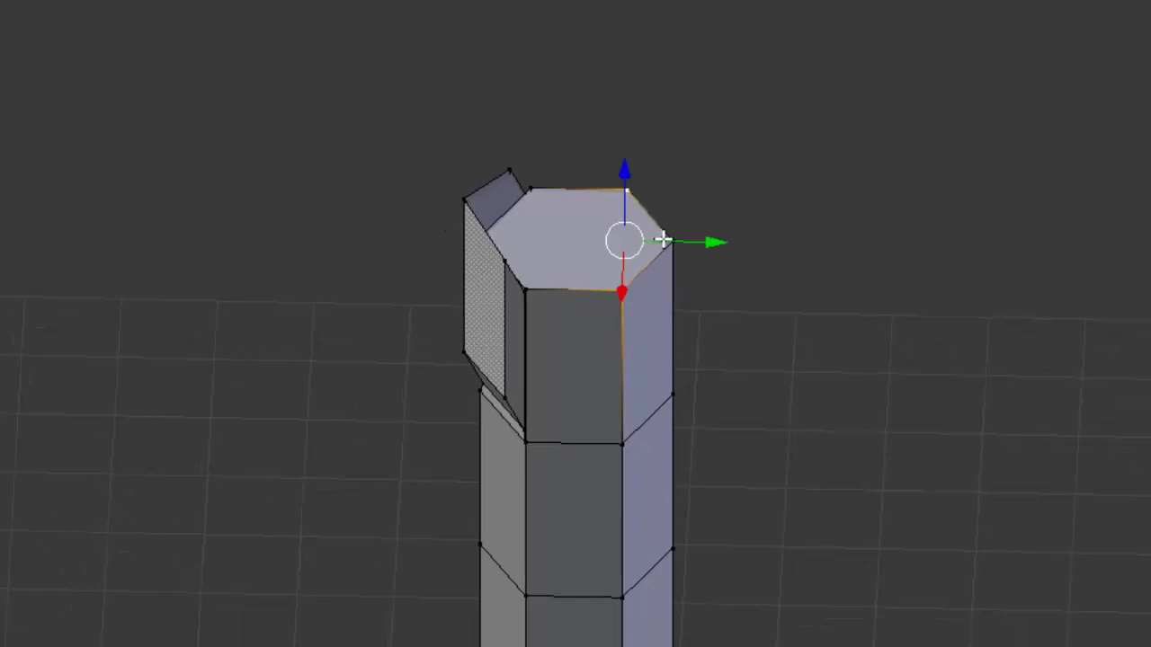
shift+right_click(665, 241)
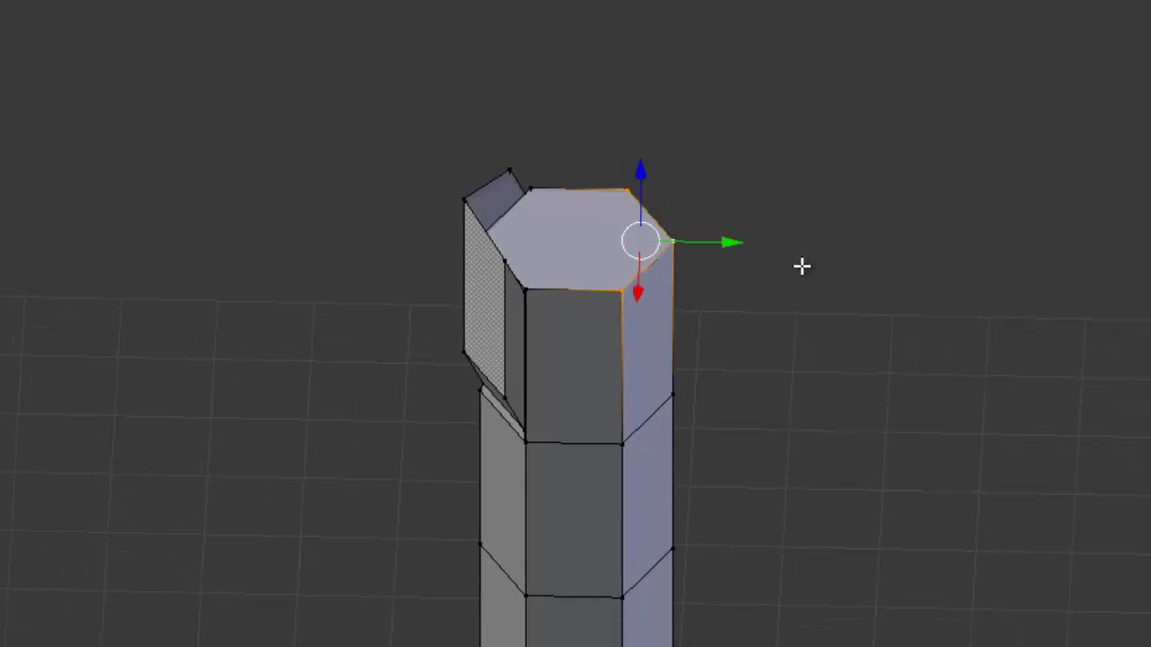
key(KP_1)
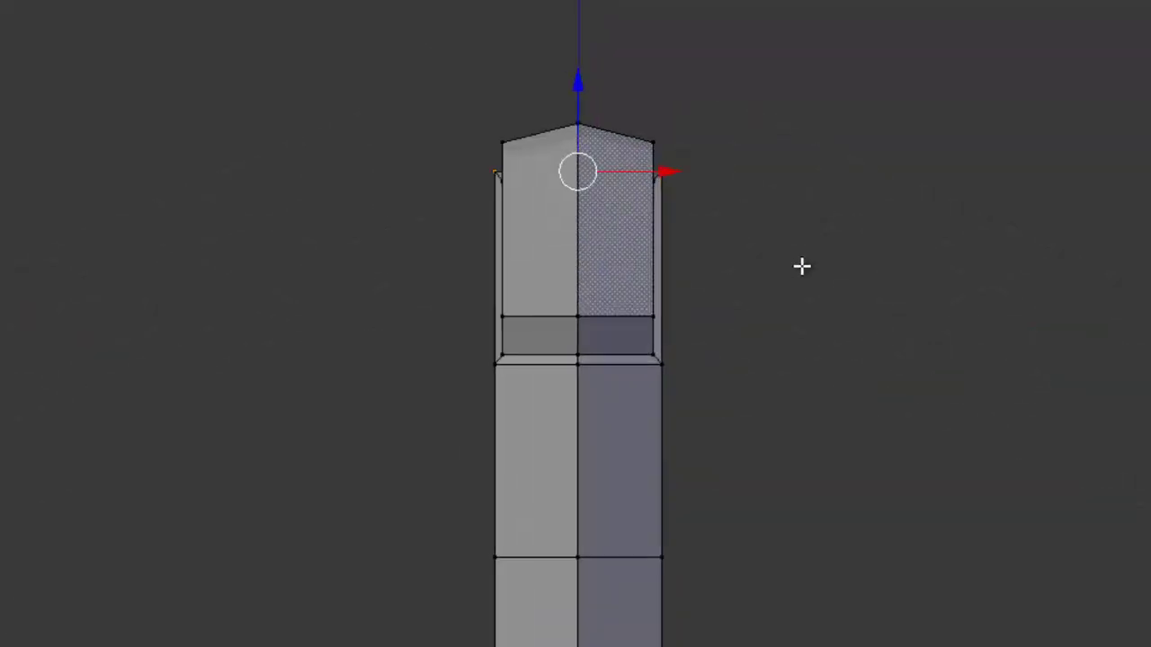
key(KP_3)
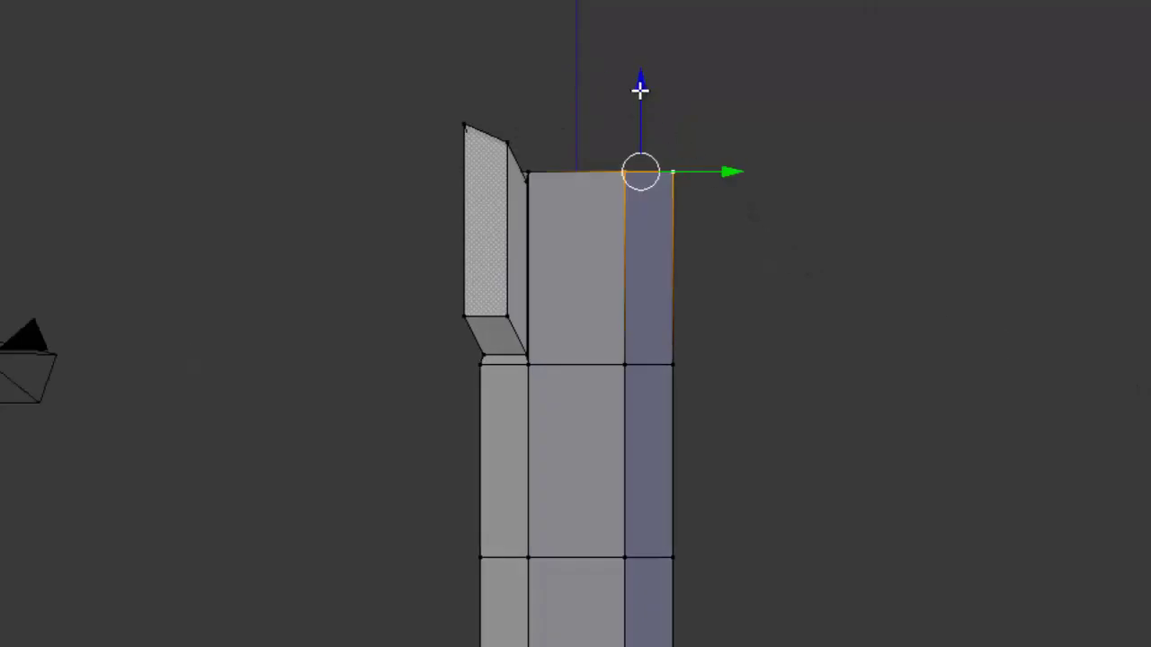
mouse_move(639, 90)
mouse_down()
mouse_move(646, 137)
mouse_move(674, 186)
mouse_up()
Slide the rear top corner vertex -0.2 along Y to bevel the fingertip.
right_click(671, 221)
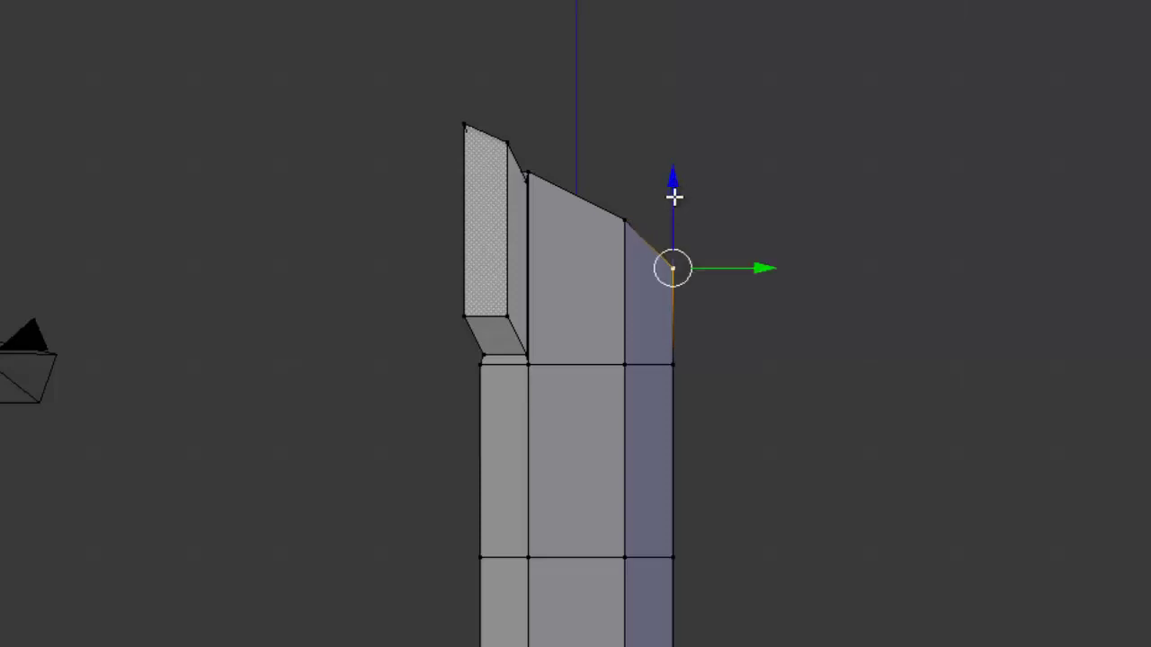
drag(760, 268, 744, 272)
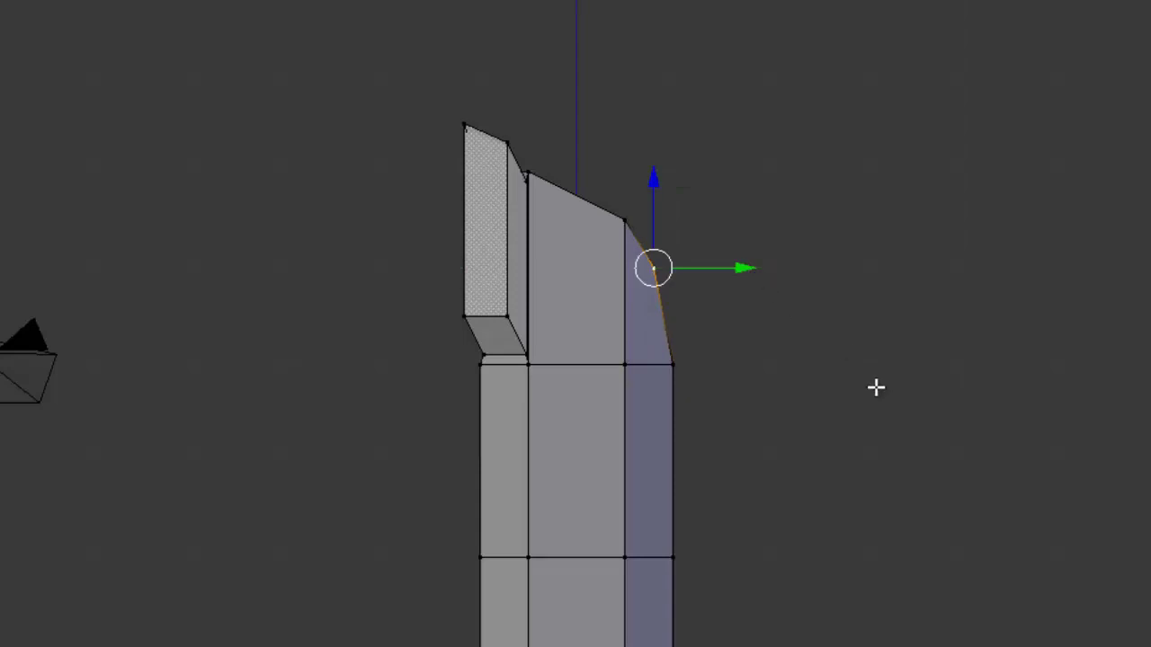
mouse_move(375, 354)
middle_down()
mouse_move(566, 519)
mouse_move(629, 357)
mouse_move(610, 209)
mouse_move(765, 226)
mouse_move(738, 311)
mouse_move(564, 226)
mouse_move(375, 206)
mouse_move(411, 303)
mouse_move(491, 257)
mouse_move(504, 207)
mouse_move(614, 239)
mouse_move(711, 242)
mouse_move(587, 253)
middle_up()
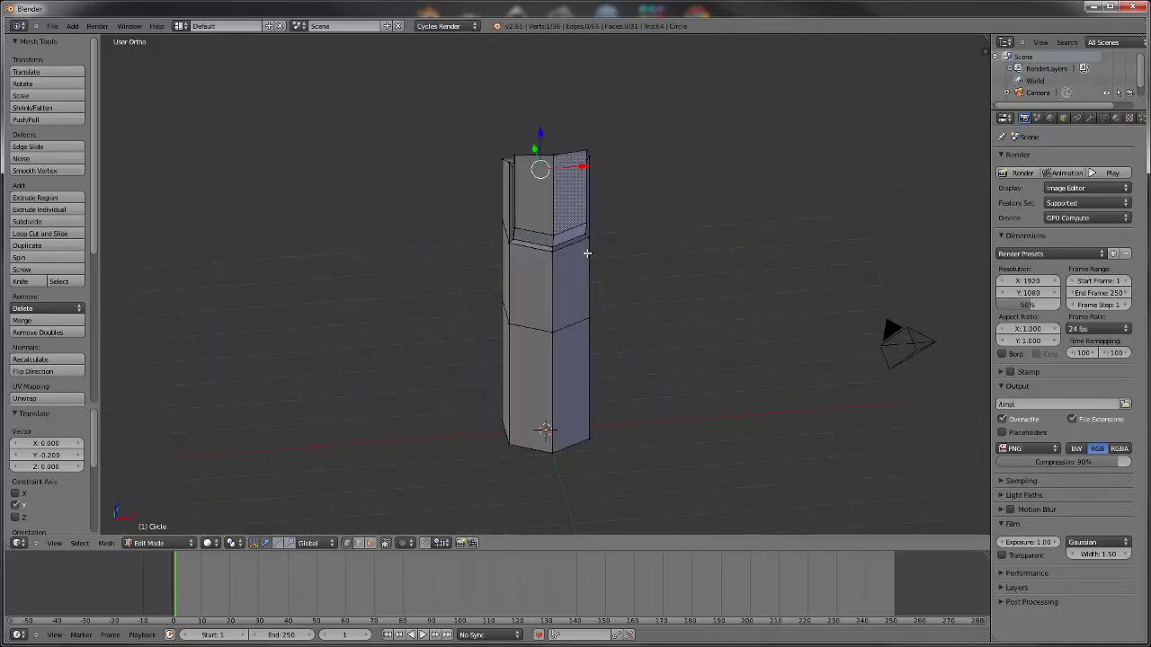
Add two loop cuts across the lower and upper finger sections near the joints.
key(KP_3)
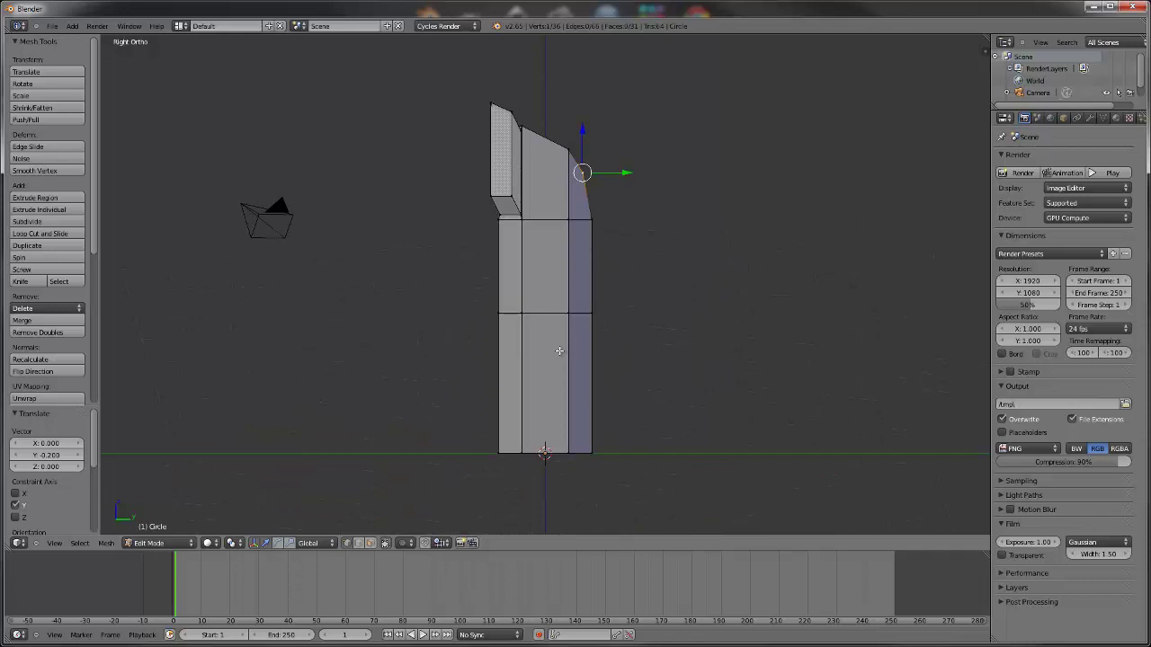
key(ctrl+r)
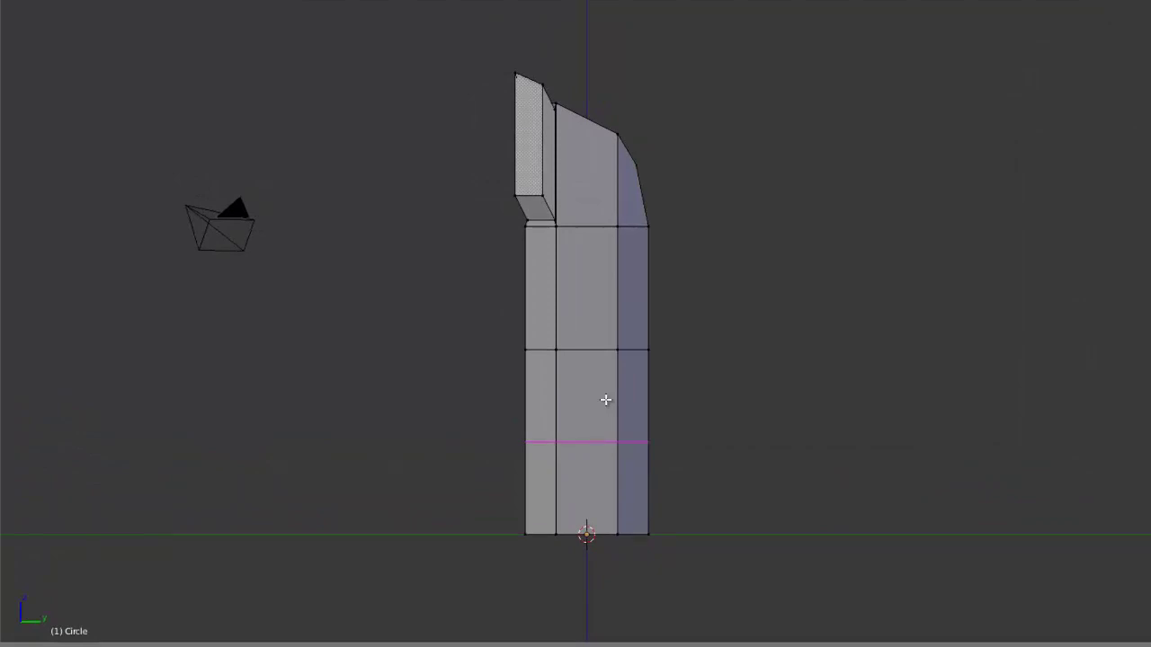
click(606, 400)
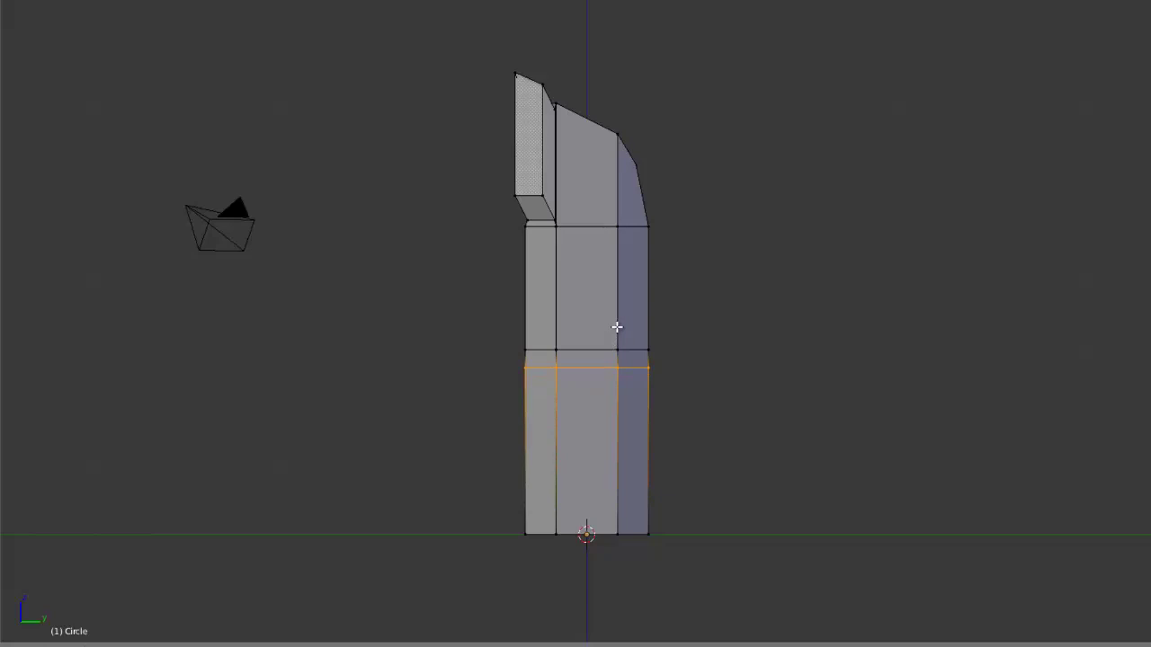
click(617, 327)
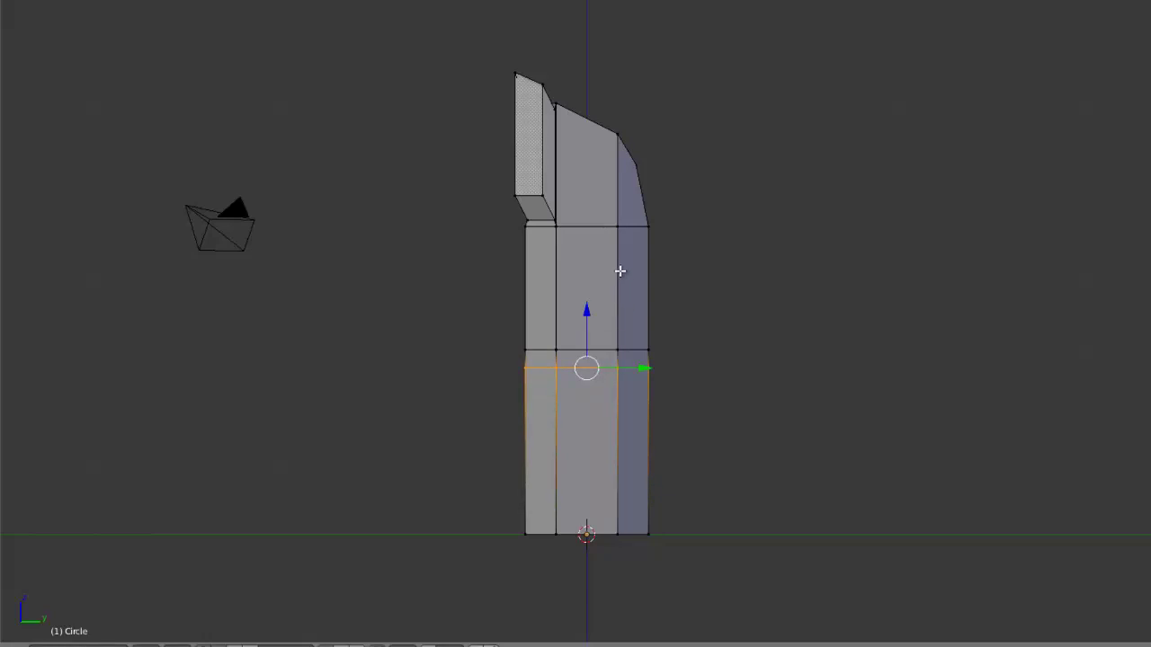
key(a)
key(ctrl+r)
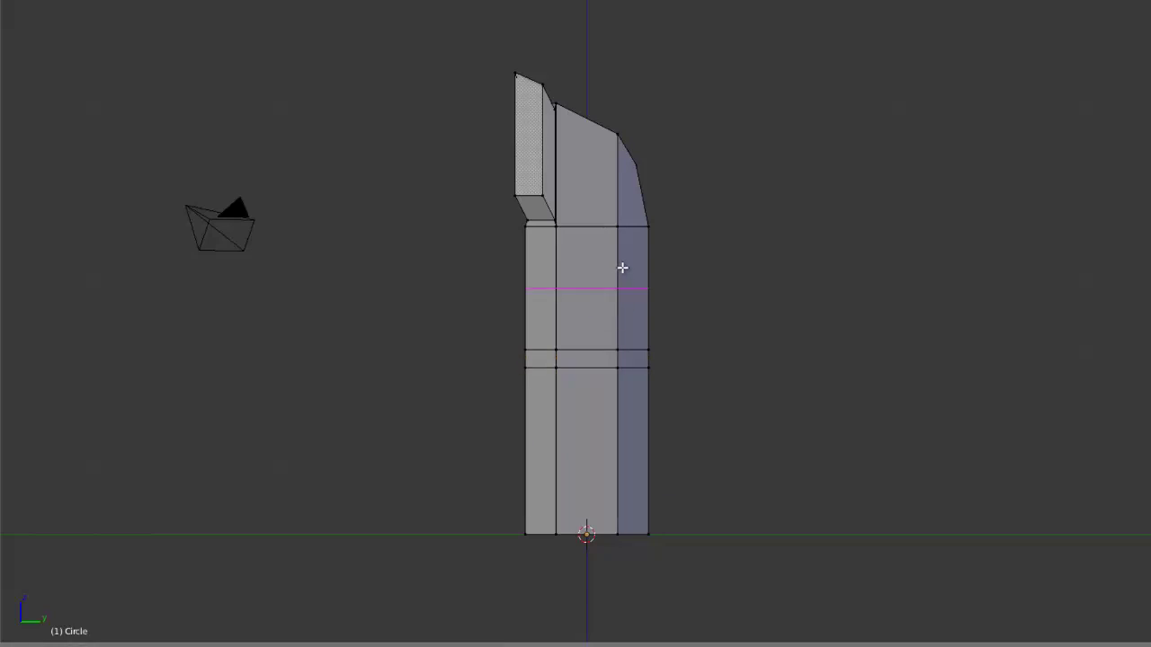
click(627, 254)
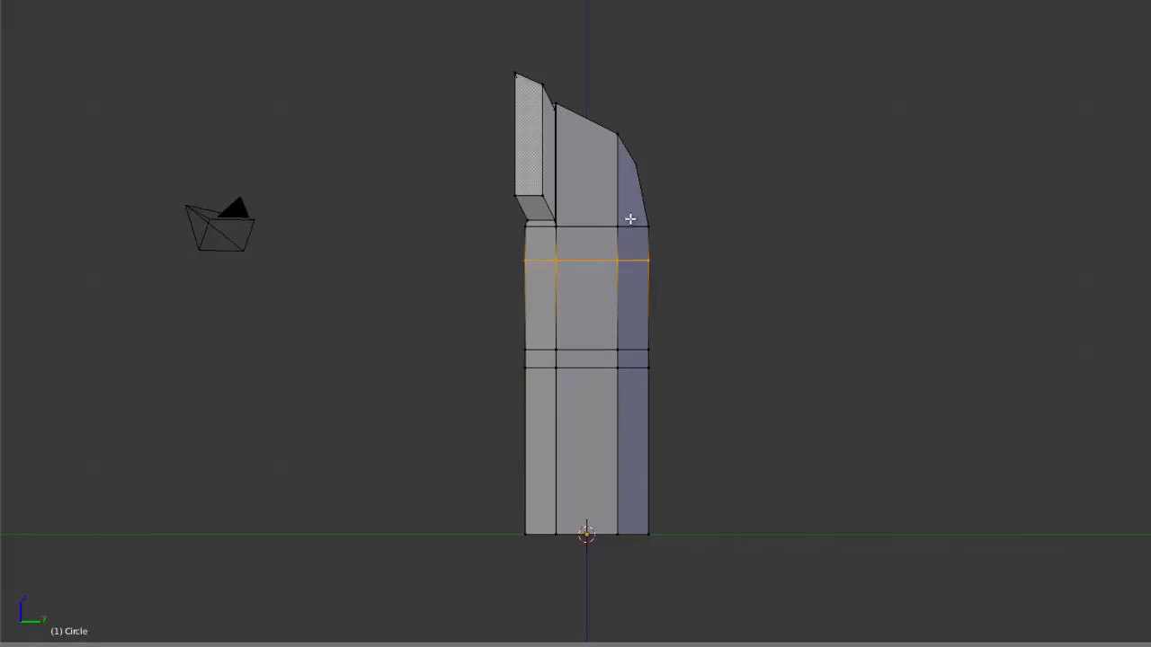
click(633, 206)
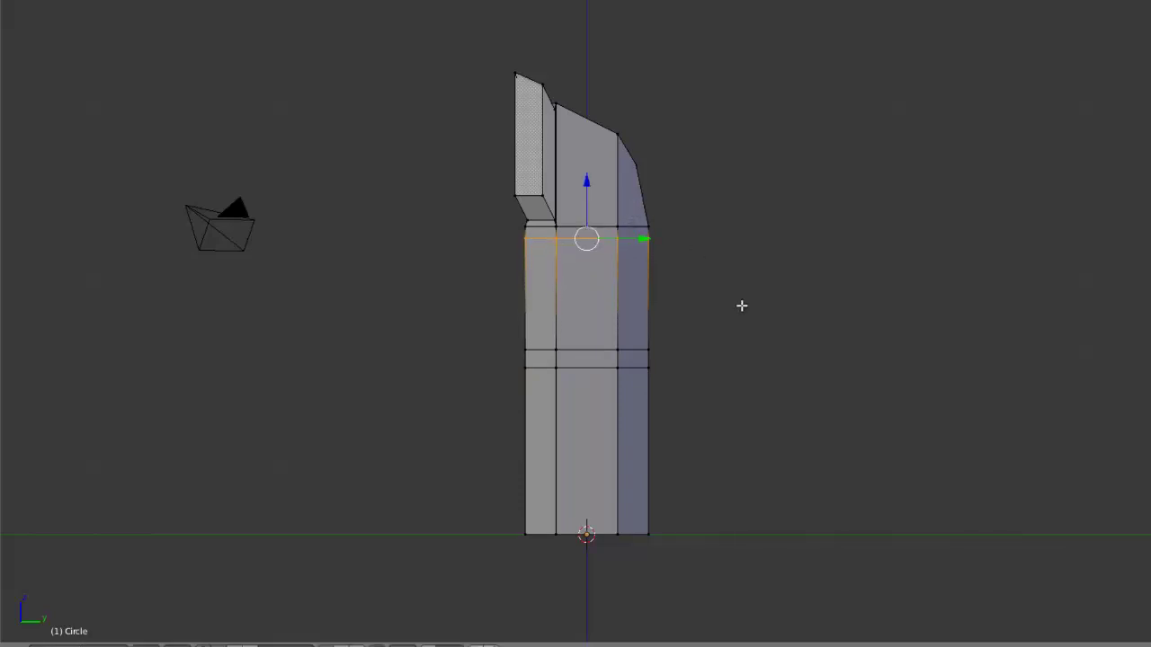
Scale the left joint vertices inward and slide the lower left vertex down into a crease.
right_click(526, 241)
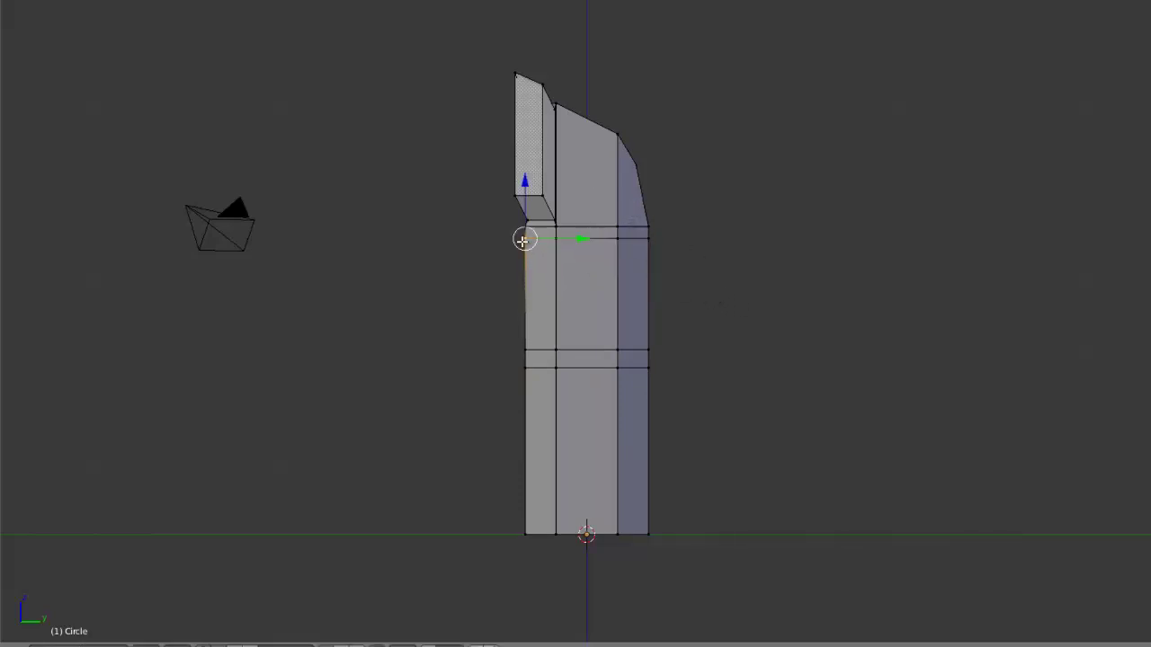
shift+click(522, 358)
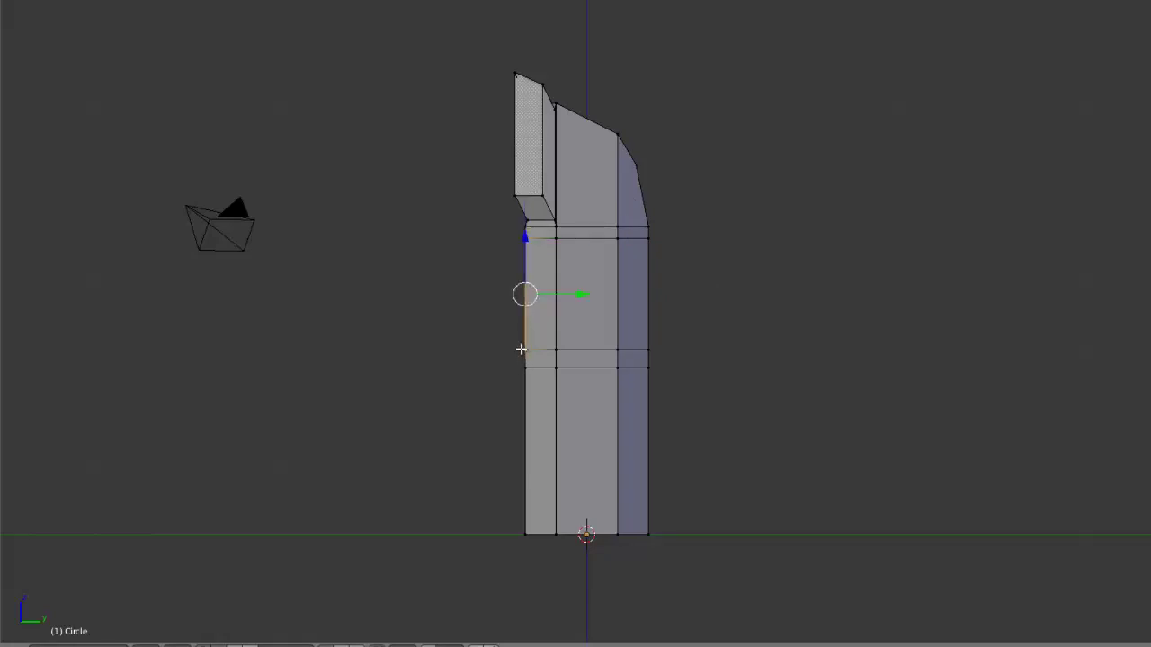
scroll(737, 264, up, 1)
scroll(1027, 280, up, 2)
scroll(1027, 281, up, 1)
key(s)
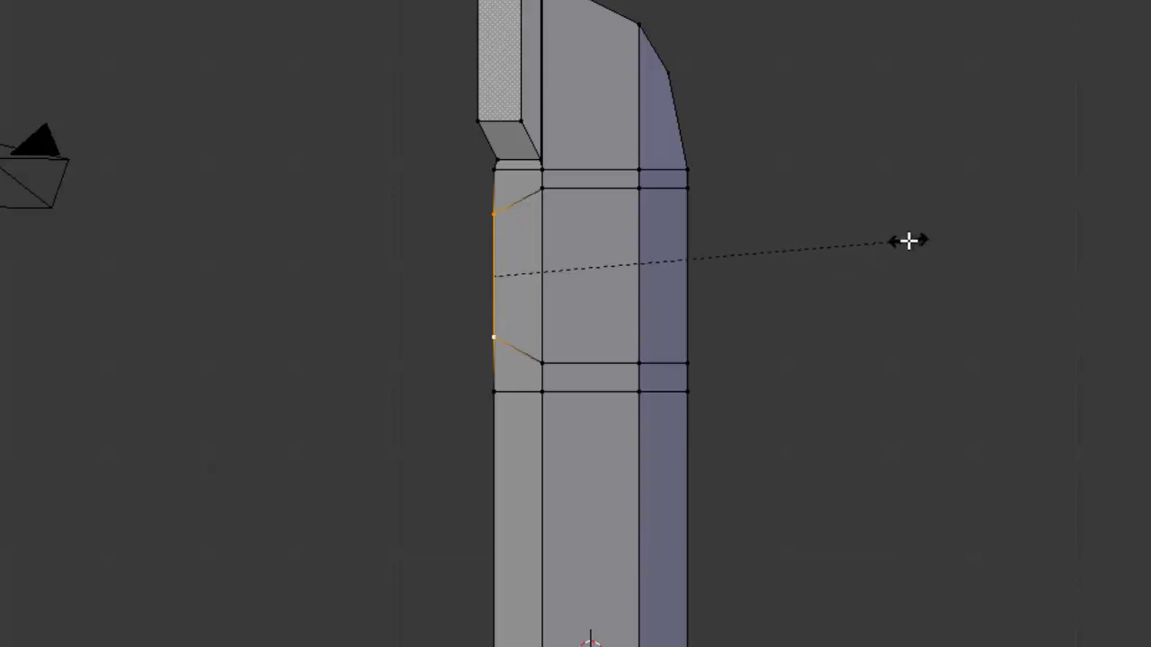
click(904, 241)
right_click(507, 402)
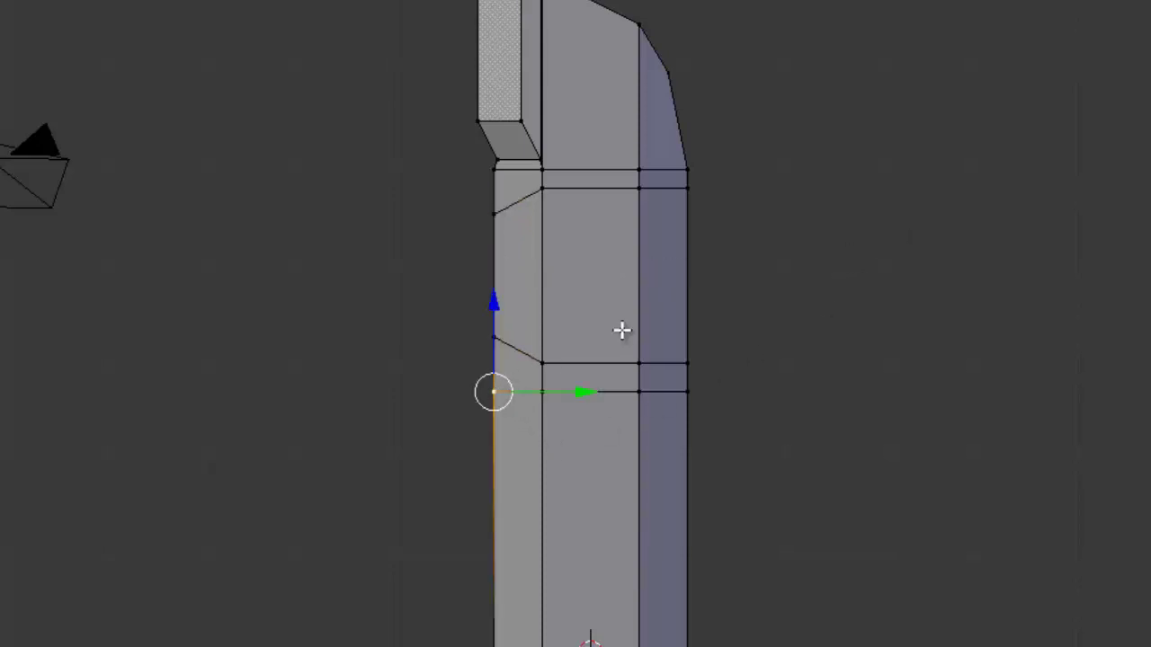
key(g)
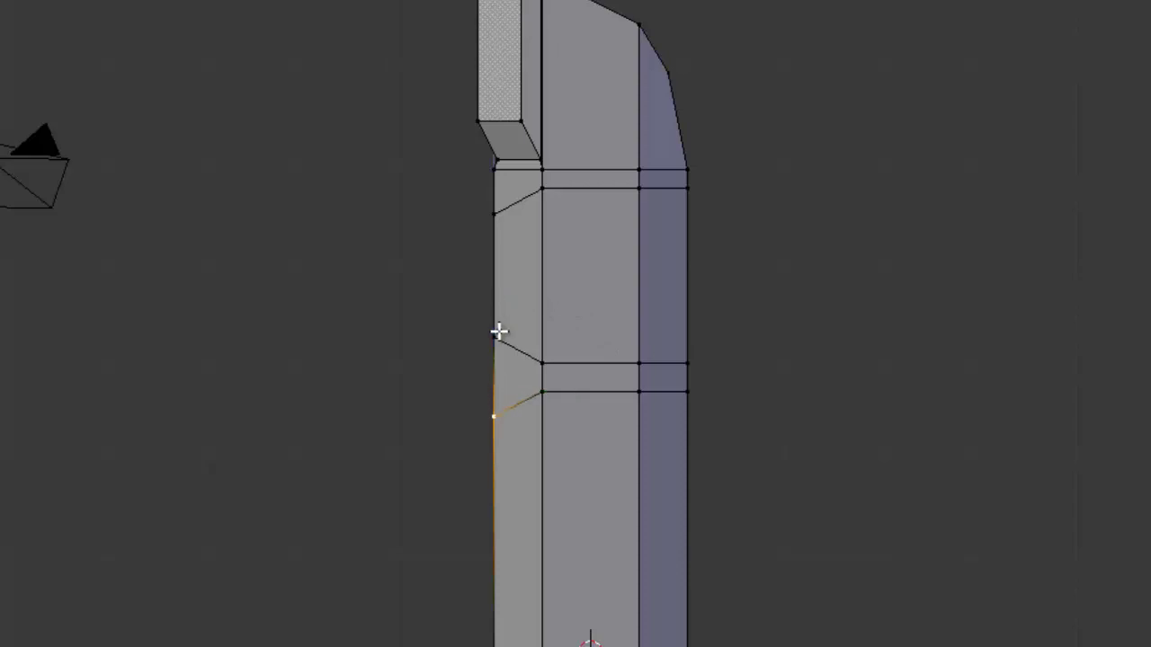
click(498, 333)
Switch to wireframe display and clear the selection.
key(z)
shift+middle_drag(312, 482, 308, 590)
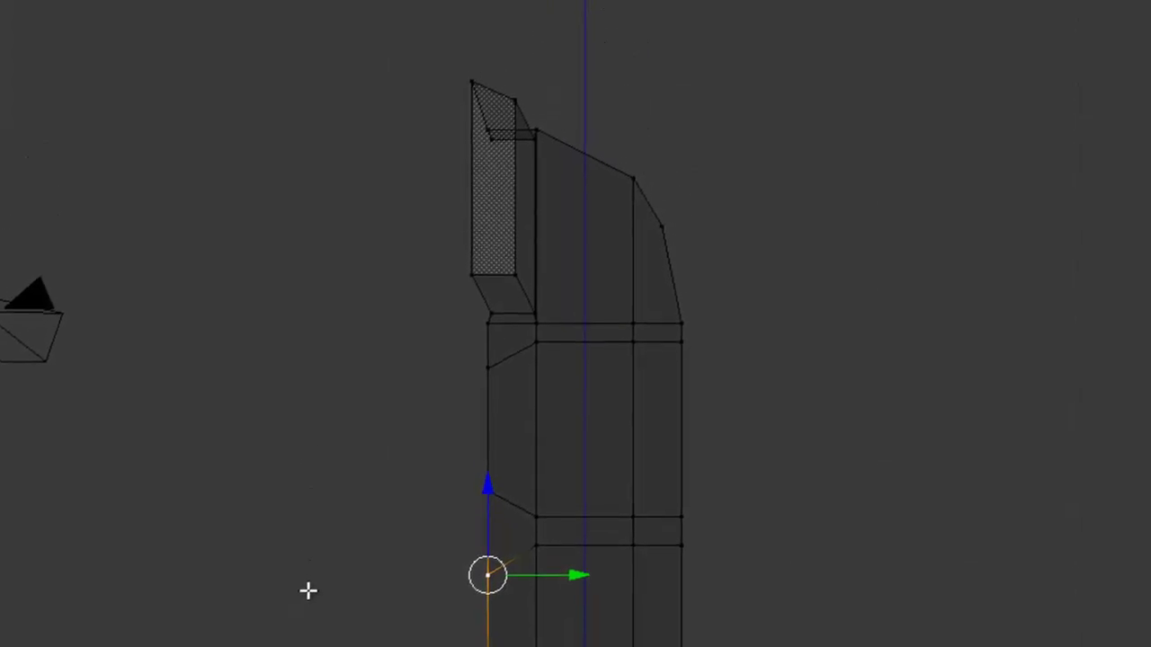
key(a)
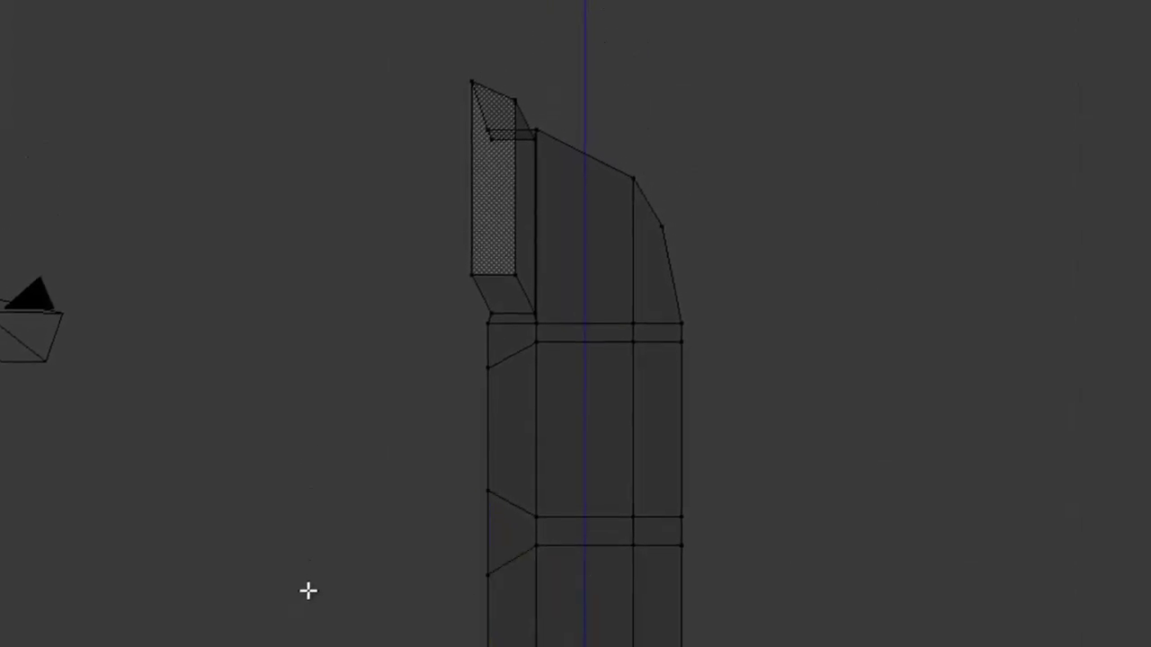
key(a)
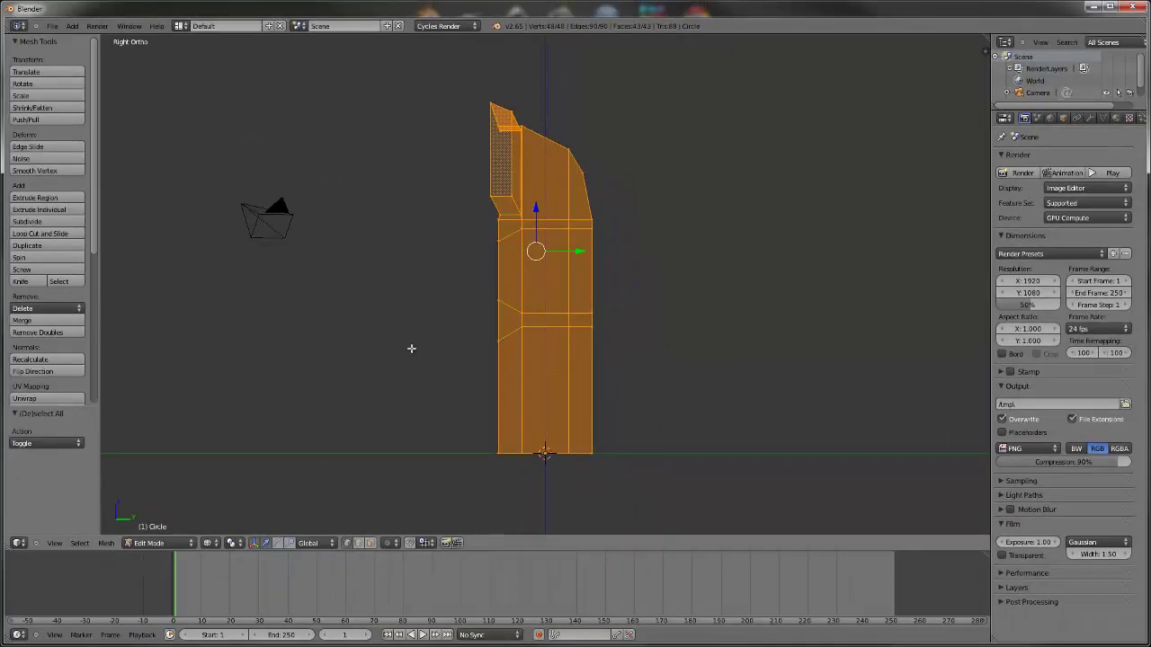
key(a)
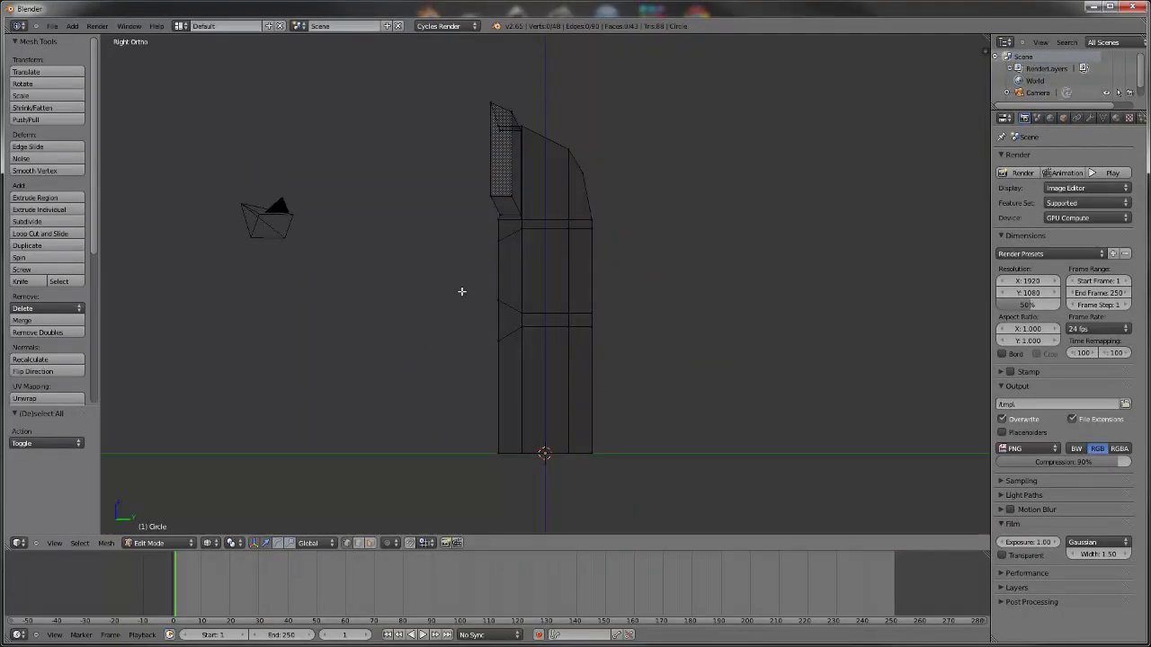
Box-select the upper finger vertices, rotate them to the right and move them onto the base.
key(b)
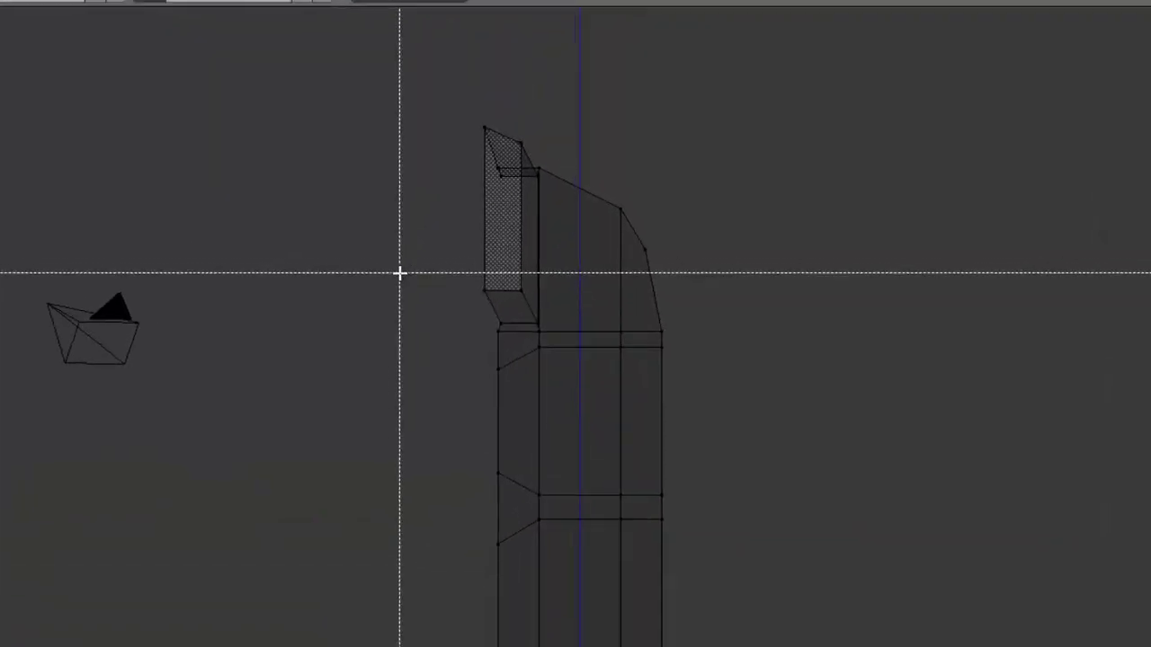
drag(368, 99, 797, 549)
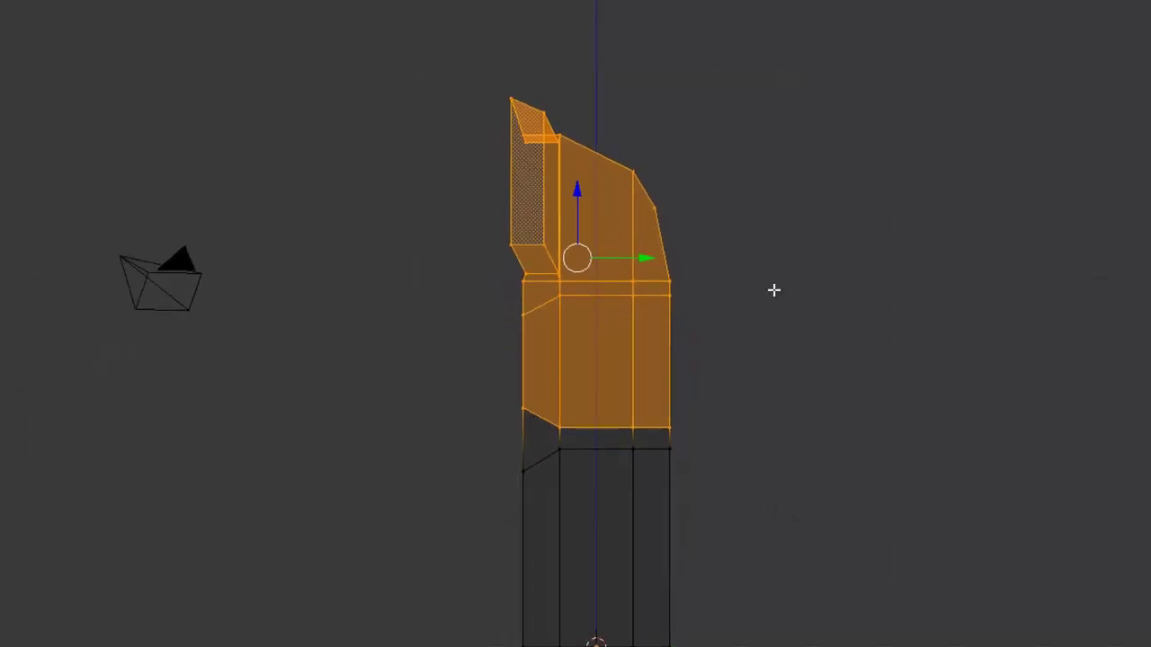
key(r)
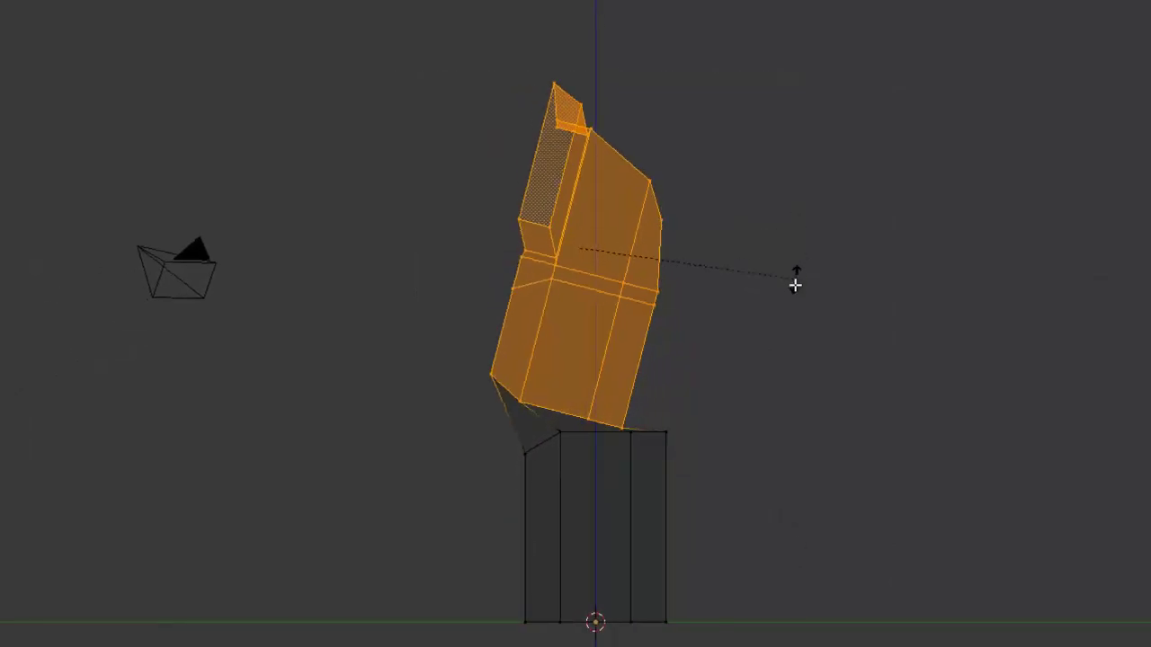
click(791, 299)
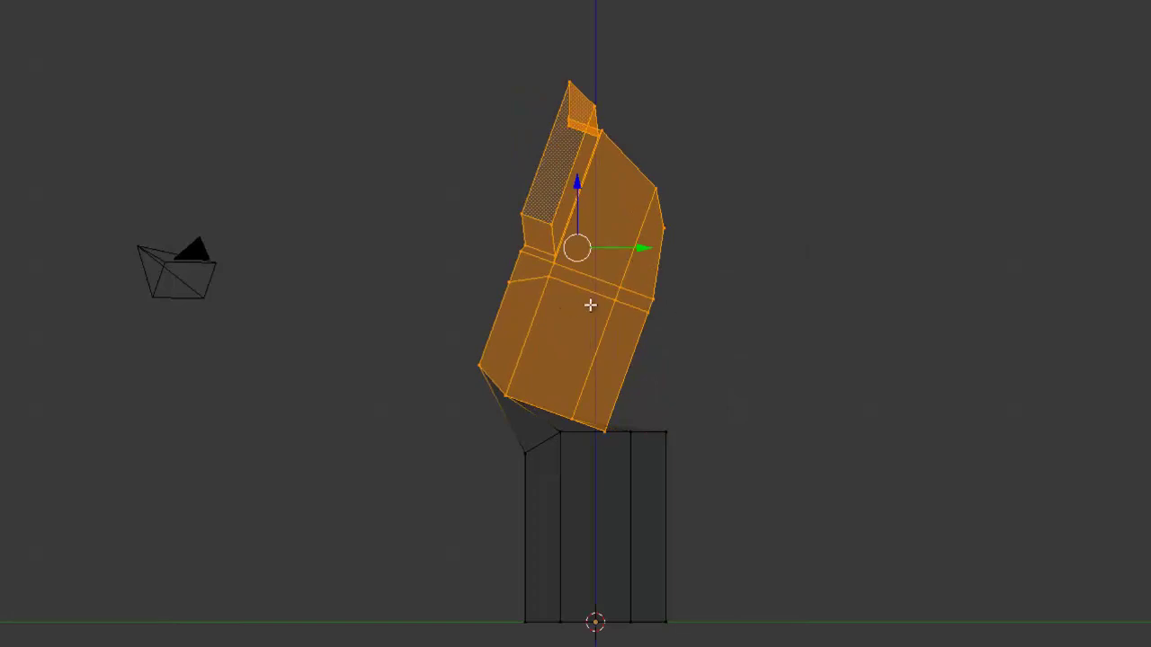
key(g)
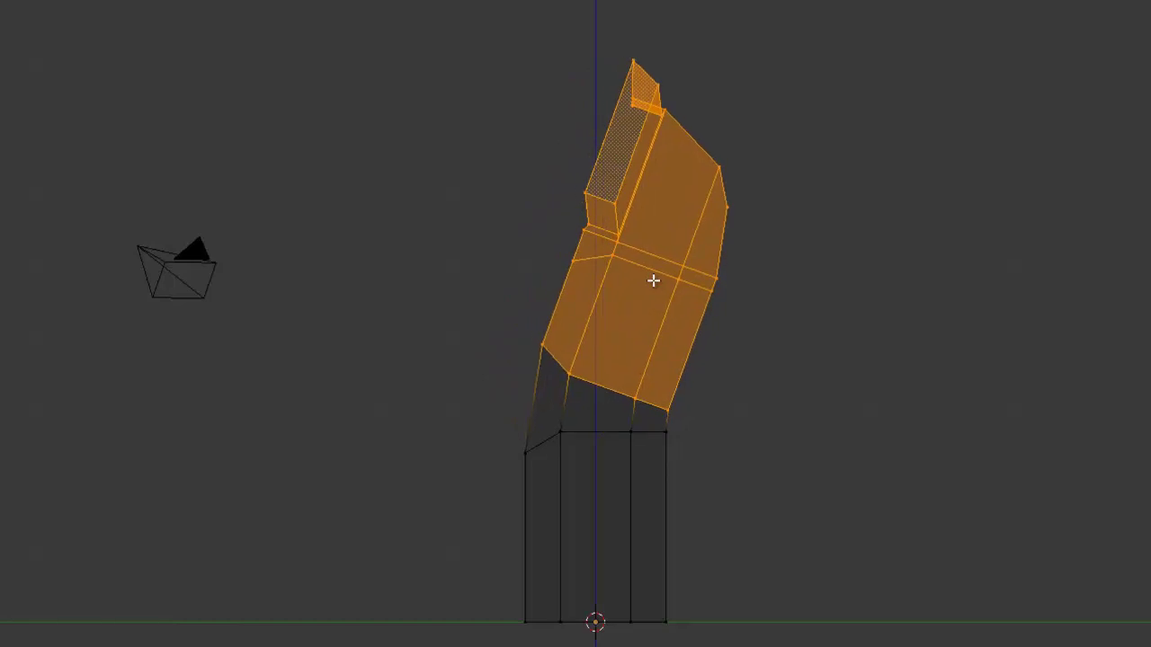
click(652, 281)
Box-select the bottom ring of finger vertices.
key(a)
key(b)
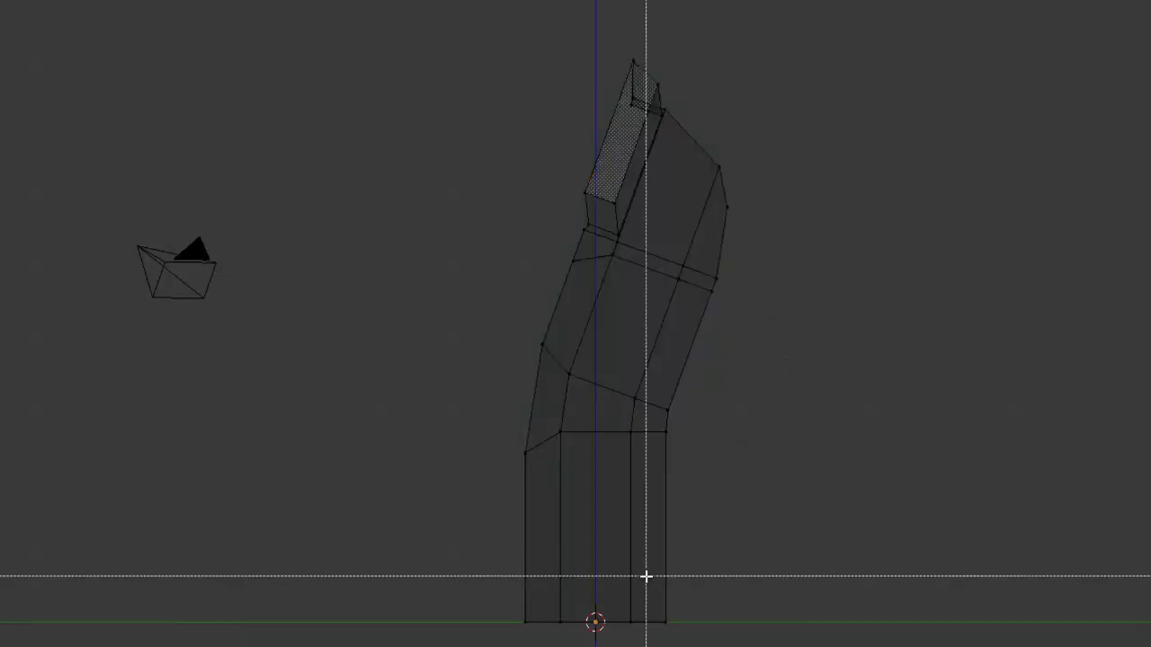
drag(479, 575, 735, 646)
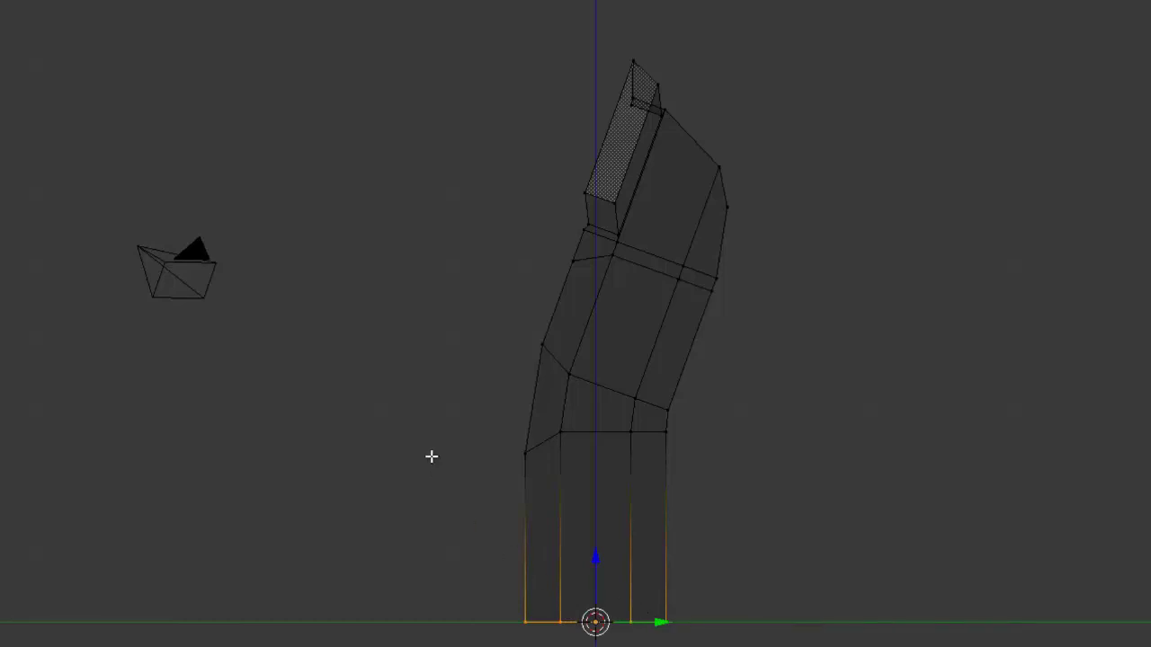
Restore the normal window layout and switch proportional editing on.
key(alt+F10)
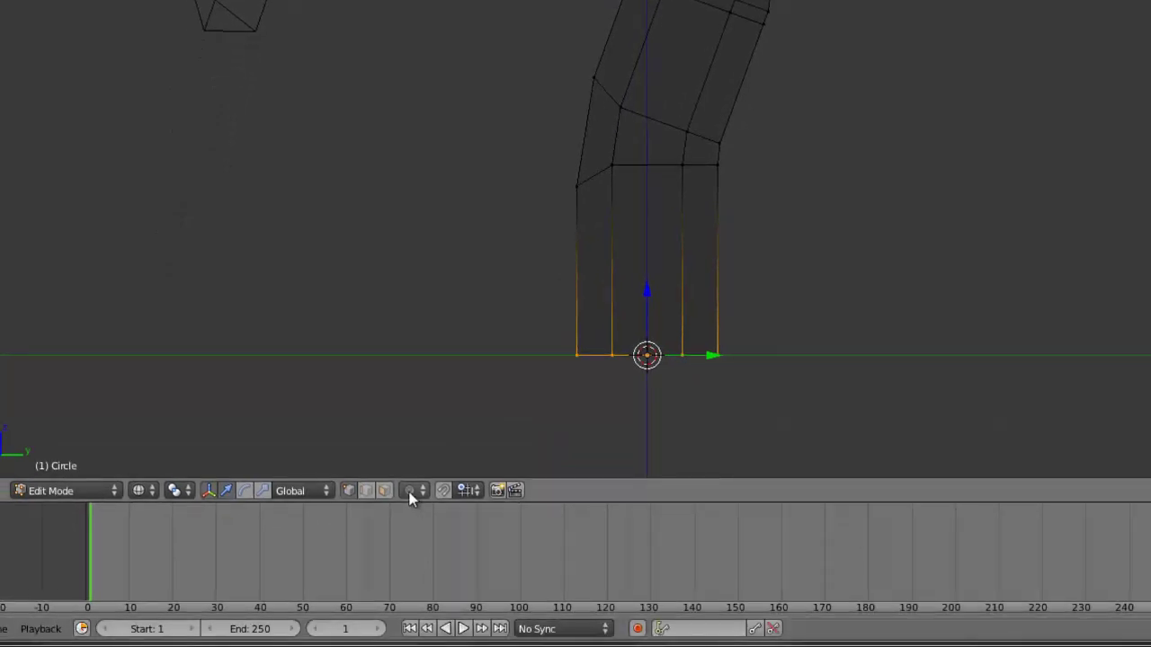
click(410, 497)
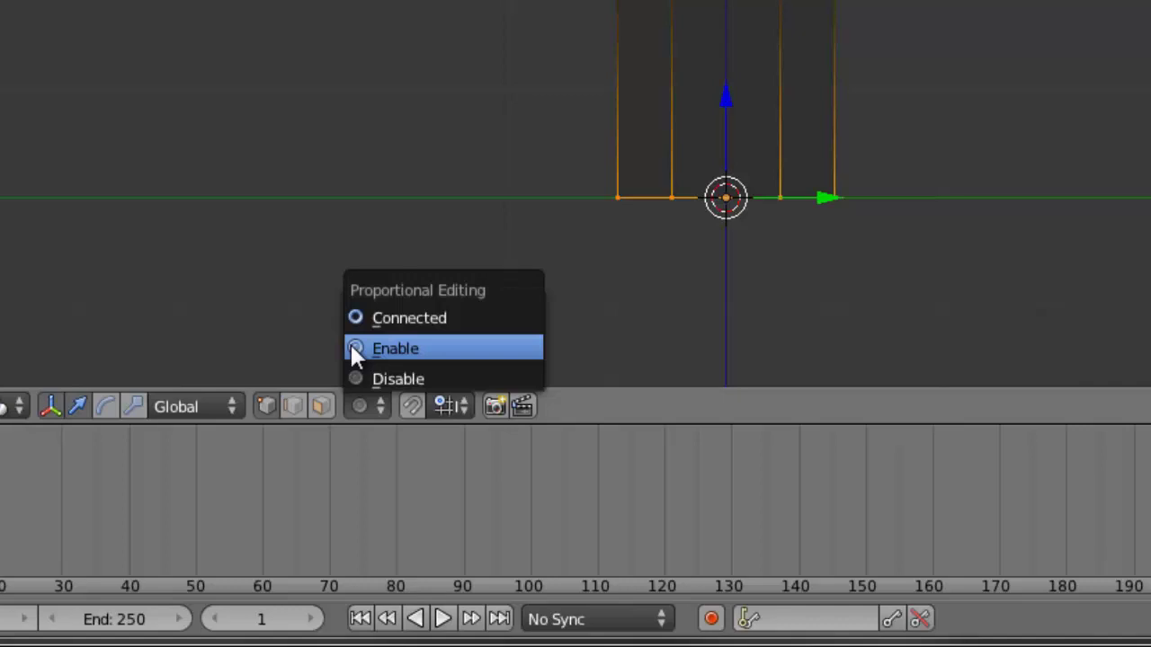
click(357, 319)
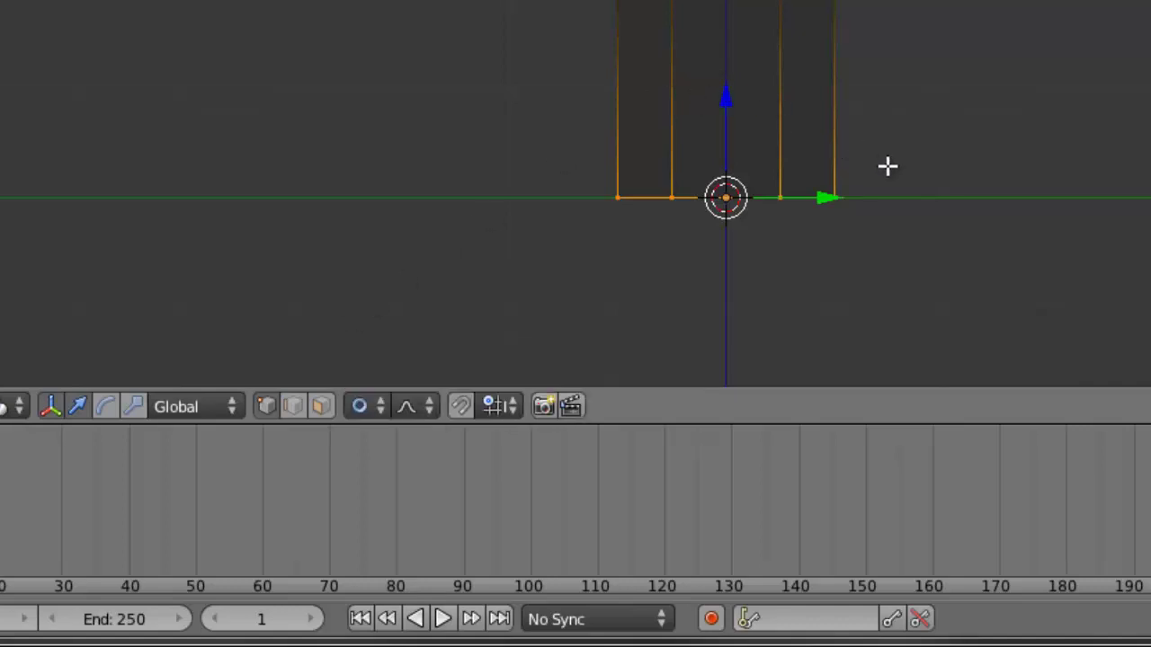
Flare the bottom ring outward using a reduced proportional falloff radius.
key(r)
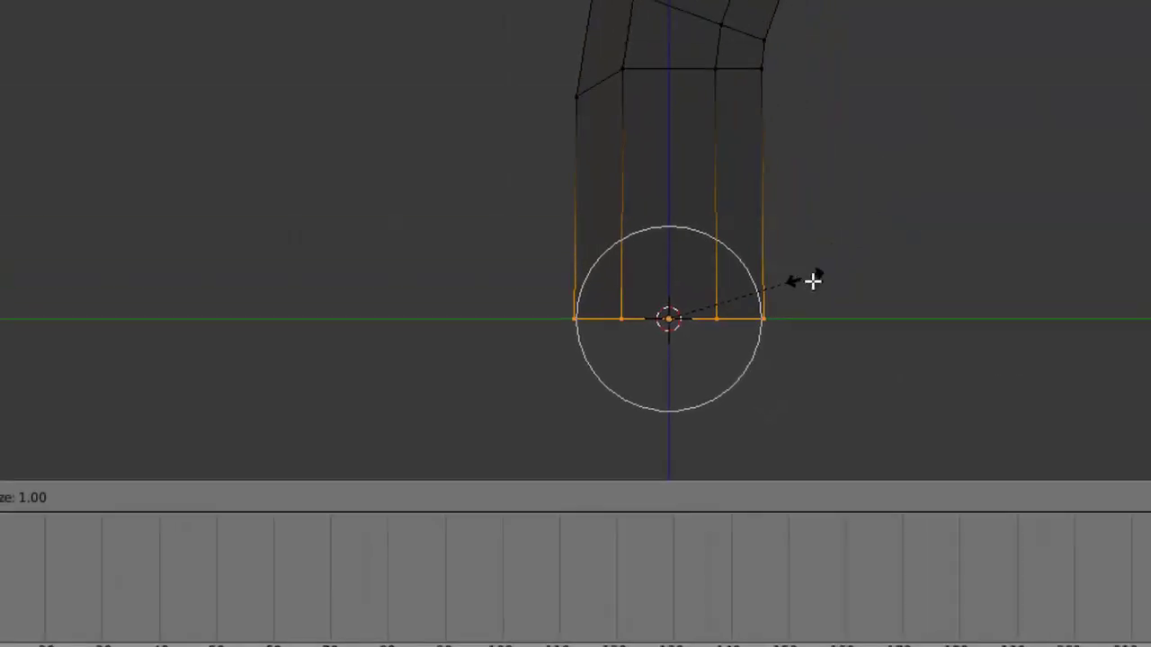
scroll(708, 523, down, 2)
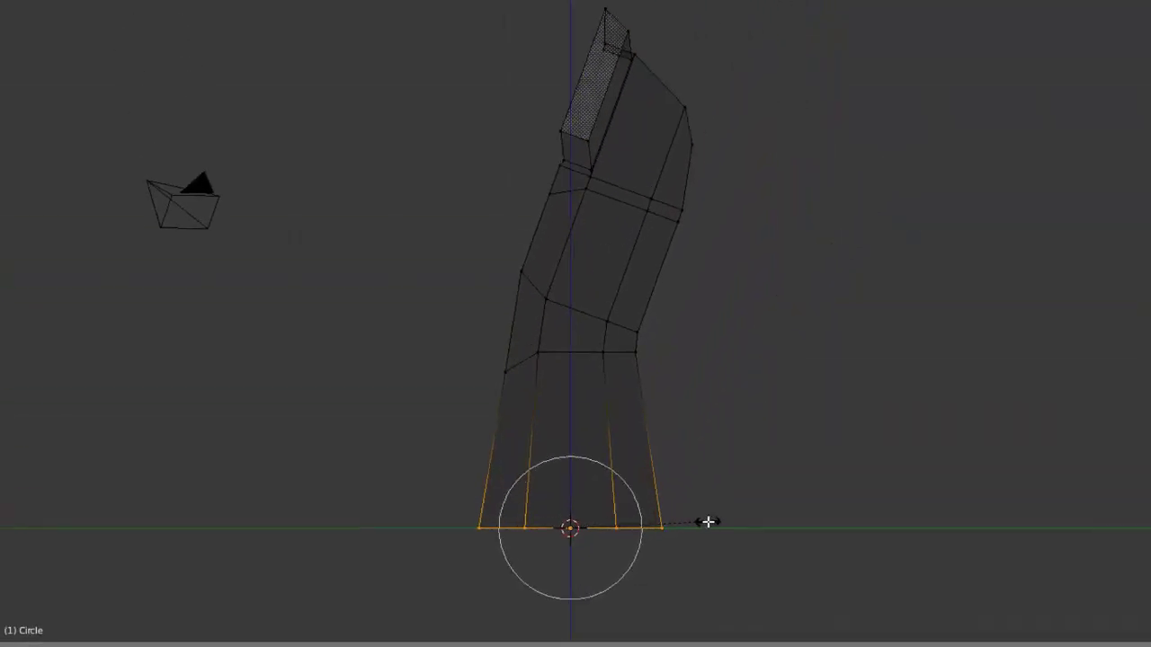
scroll(707, 522, down, 3)
scroll(708, 522, down, 4)
scroll(708, 522, down, 3)
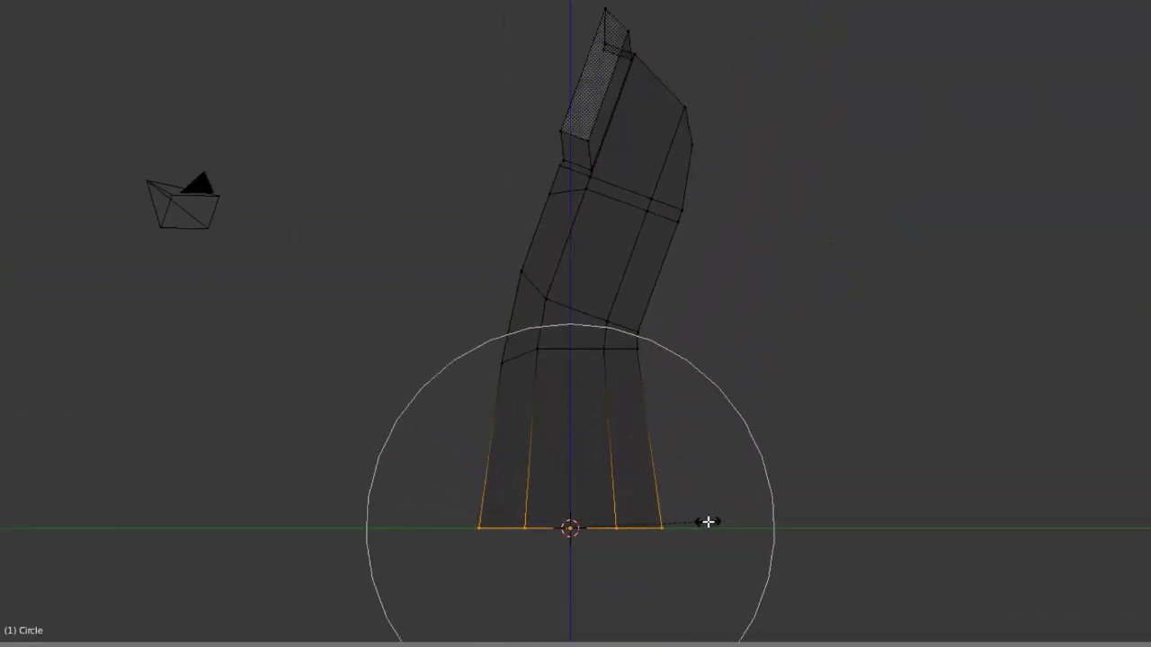
scroll(708, 521, down, 3)
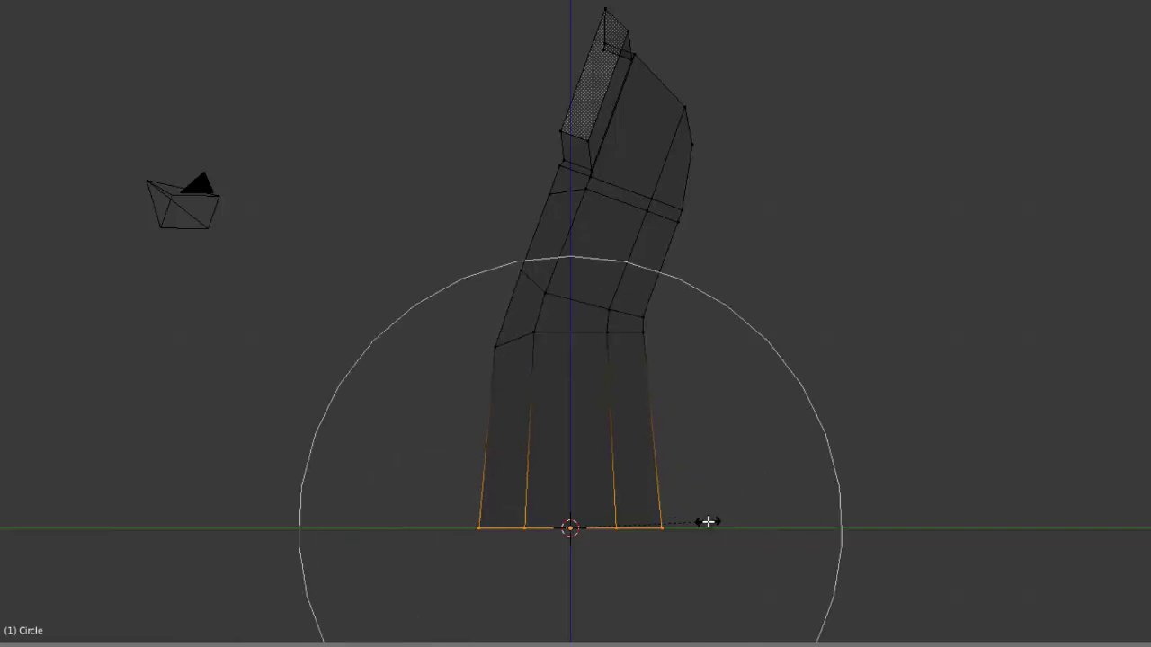
scroll(708, 521, down, 1)
scroll(707, 521, down, 1)
scroll(707, 522, down, 2)
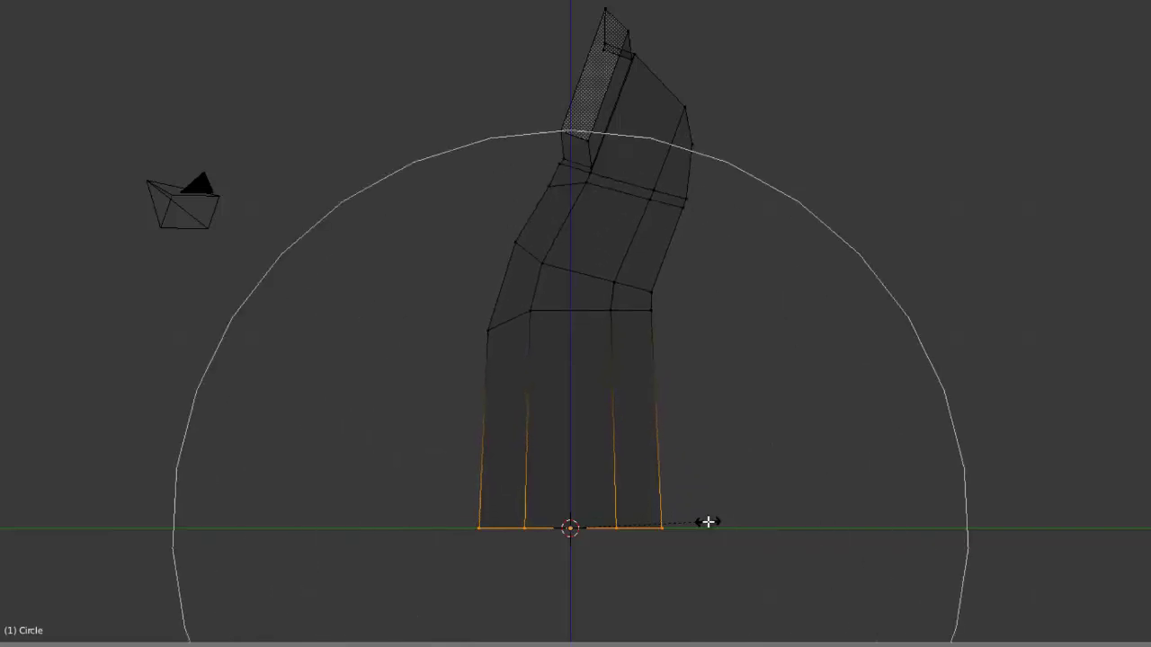
scroll(708, 521, up, 1)
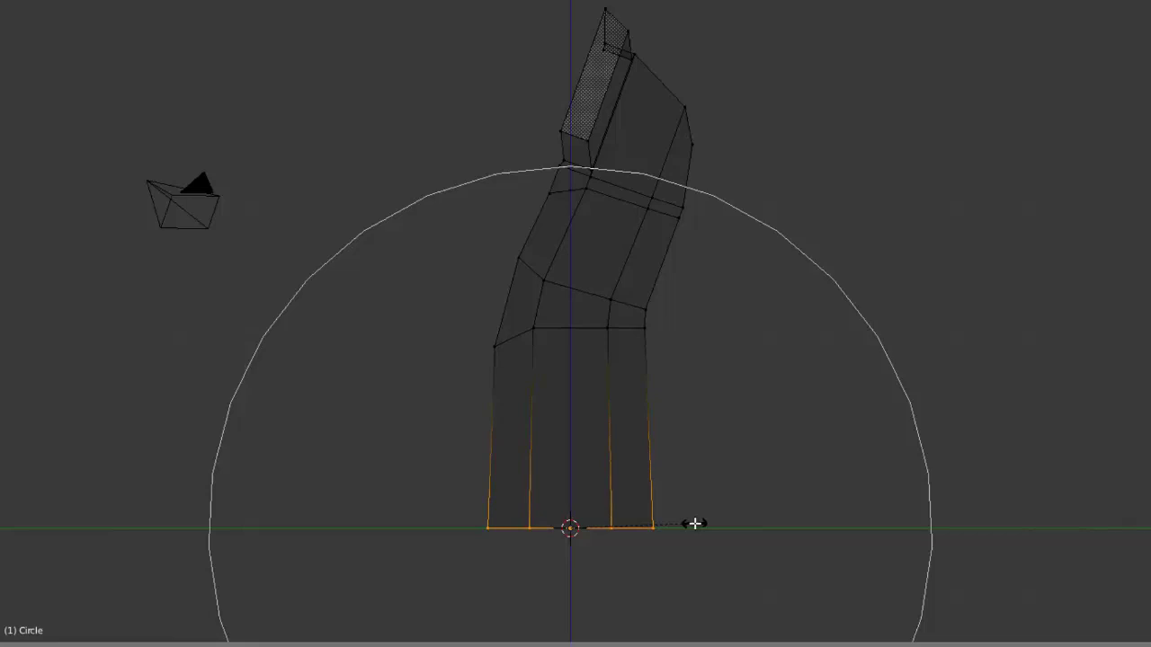
scroll(695, 523, down, 2)
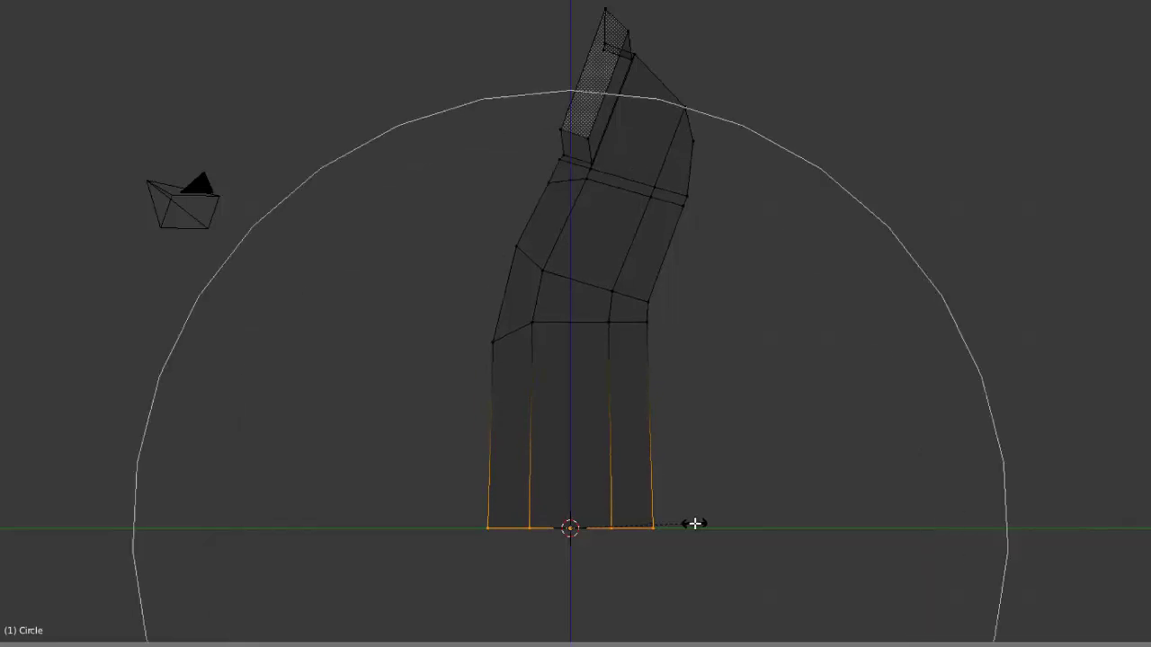
scroll(695, 524, down, 2)
scroll(694, 523, up, 2)
scroll(693, 525, up, 3)
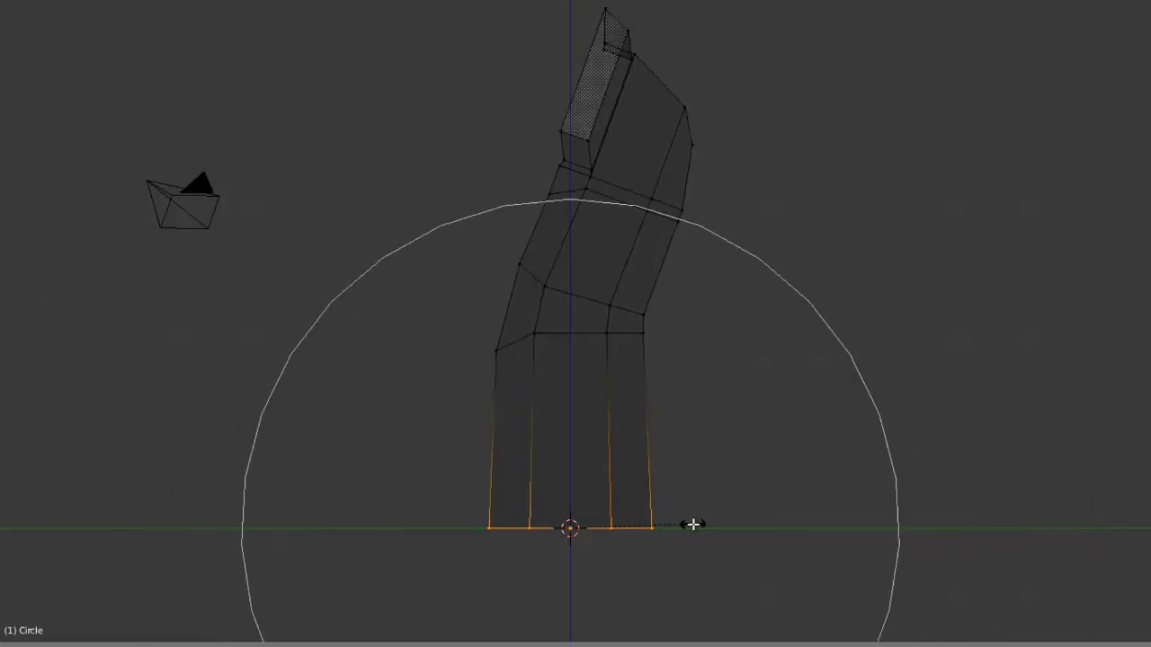
scroll(694, 524, up, 1)
scroll(693, 524, up, 1)
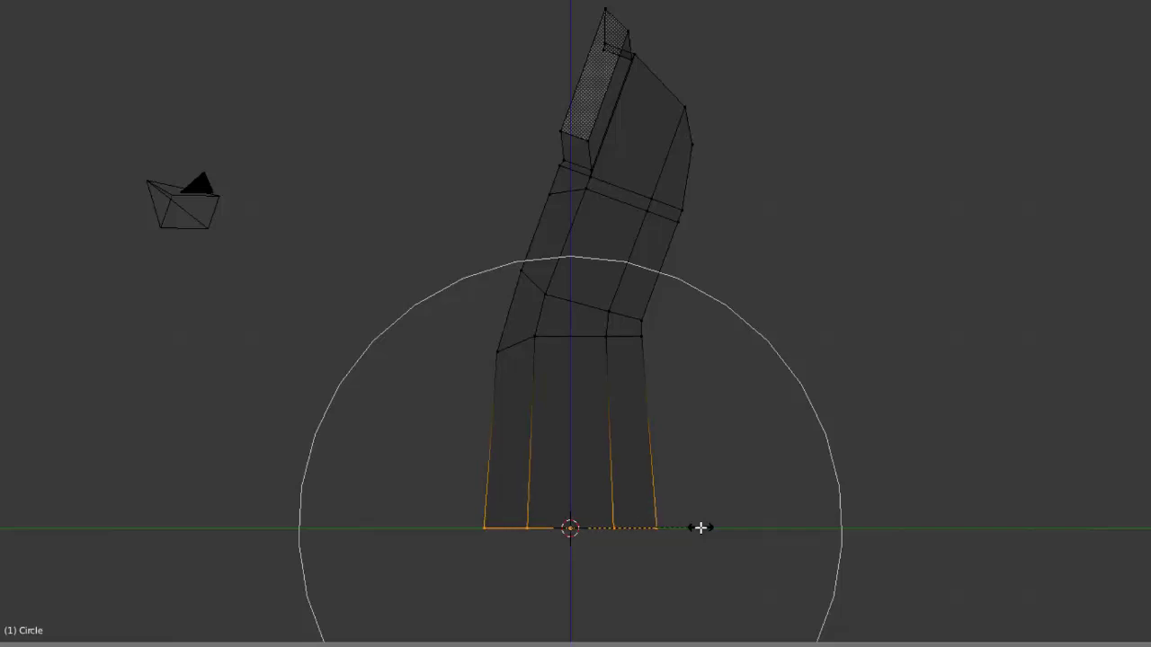
click(700, 528)
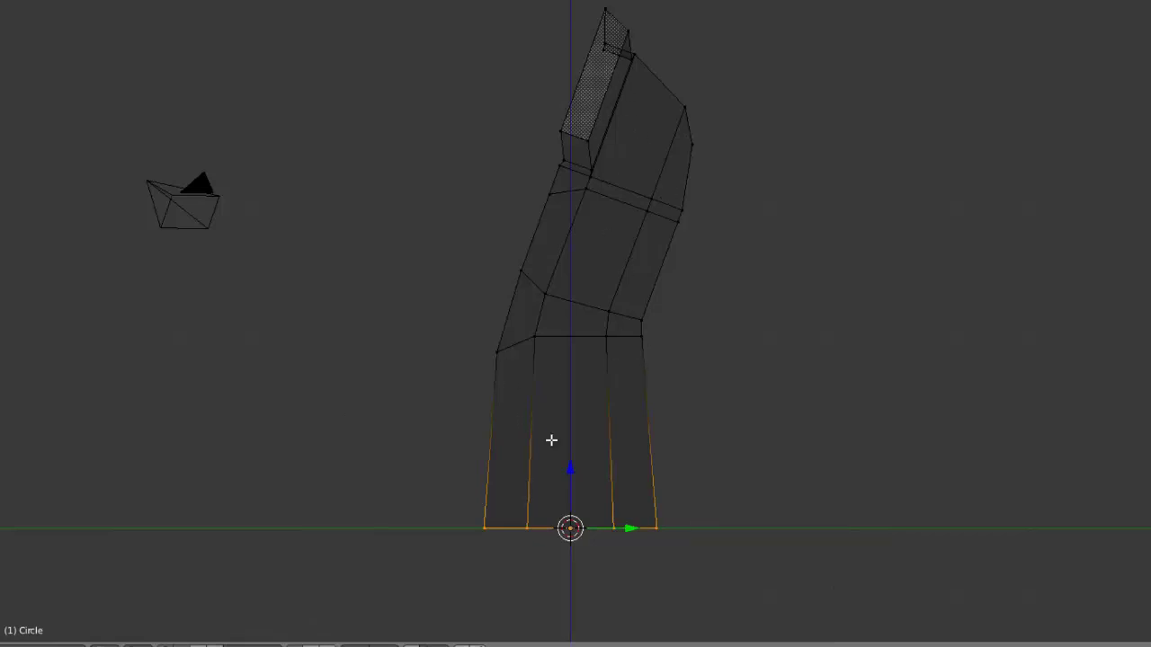
Insert a new edge loop near the bottom of the finger's base.
key(ctrl+r)
click(612, 492)
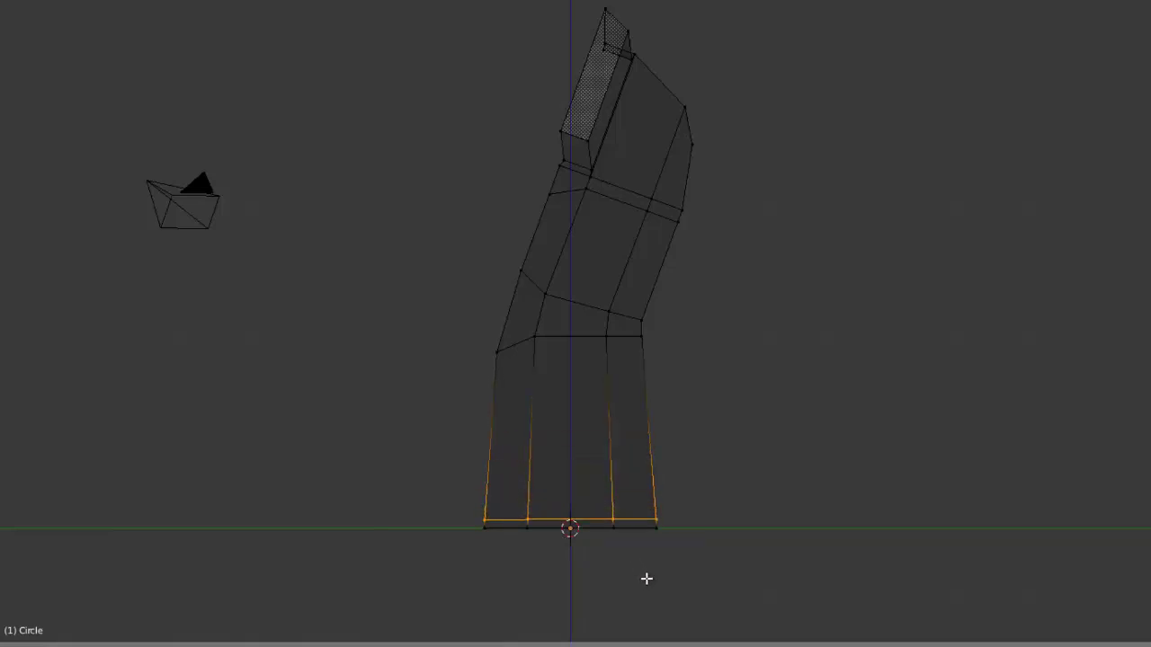
right_click(646, 579)
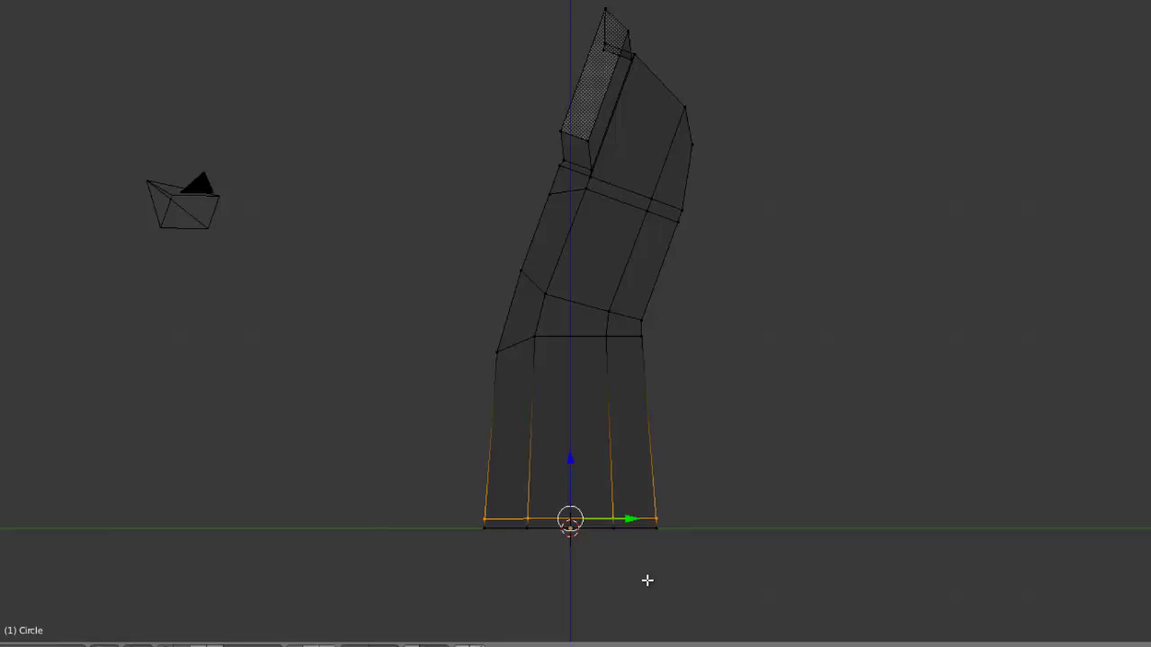
Check the front and side views, then select the bottom-left base vertex.
key(KP_1)
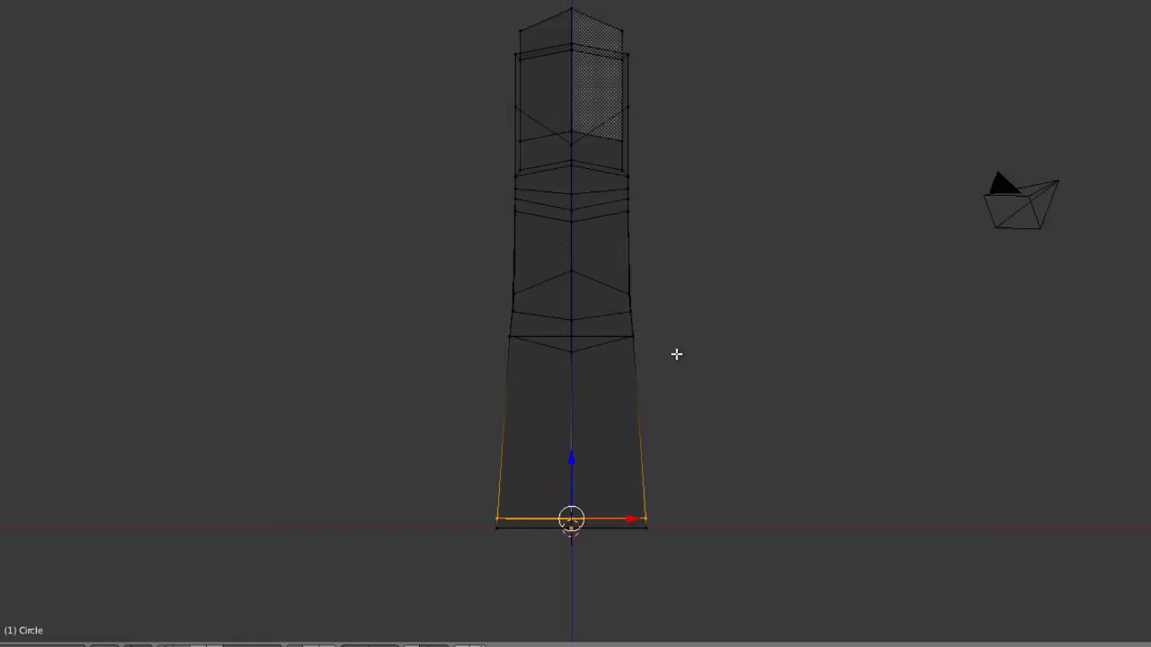
key(KP_3)
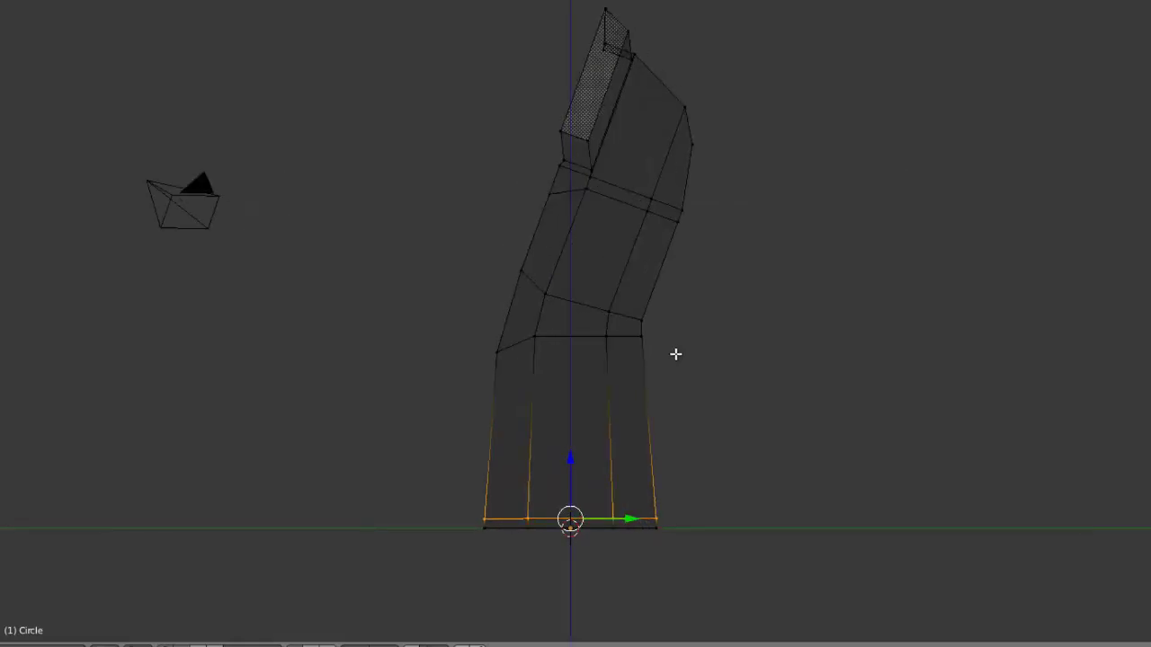
right_click(485, 520)
Disable proportional editing and raise the lower-left base vertex along Z.
key(c)
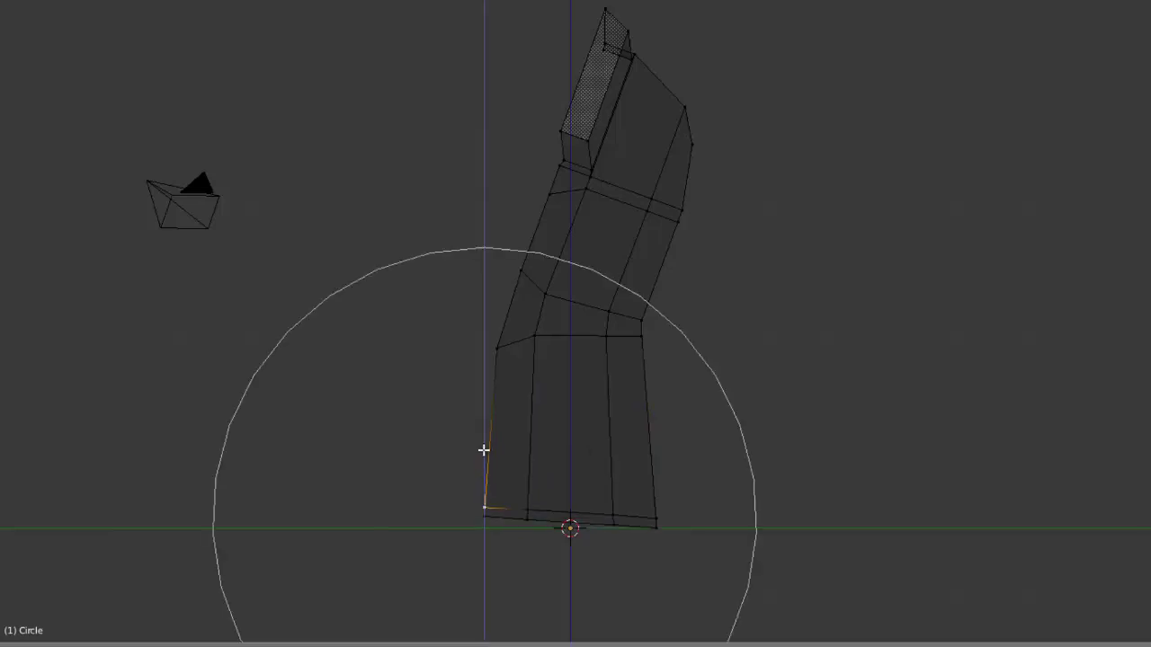
key(Escape)
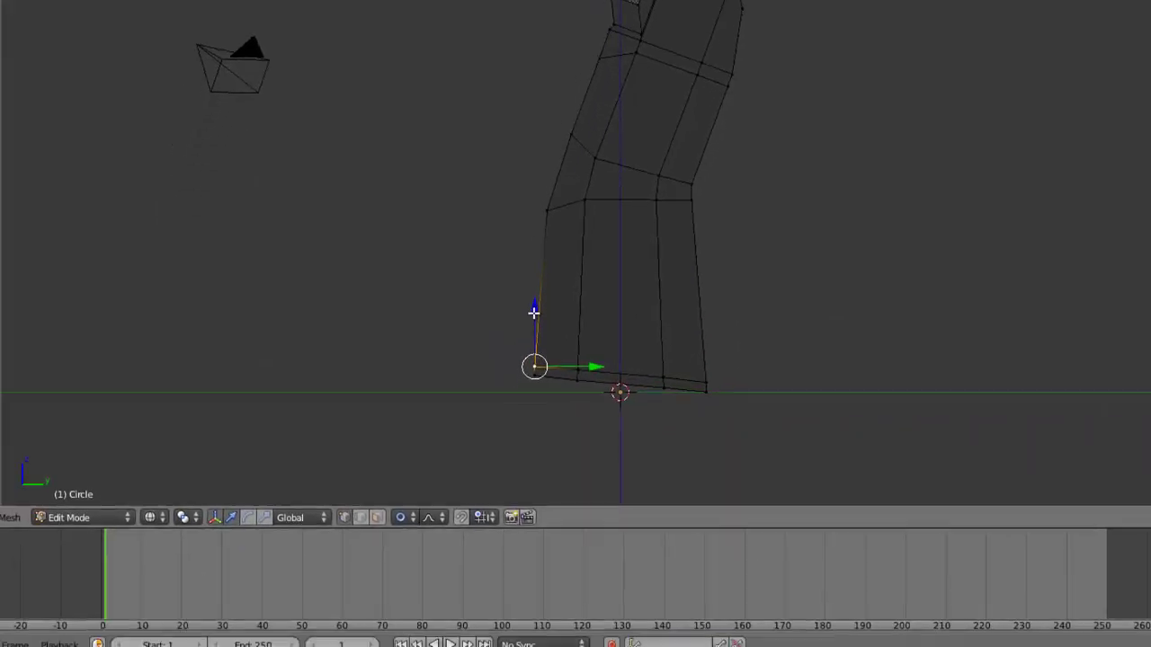
click(409, 502)
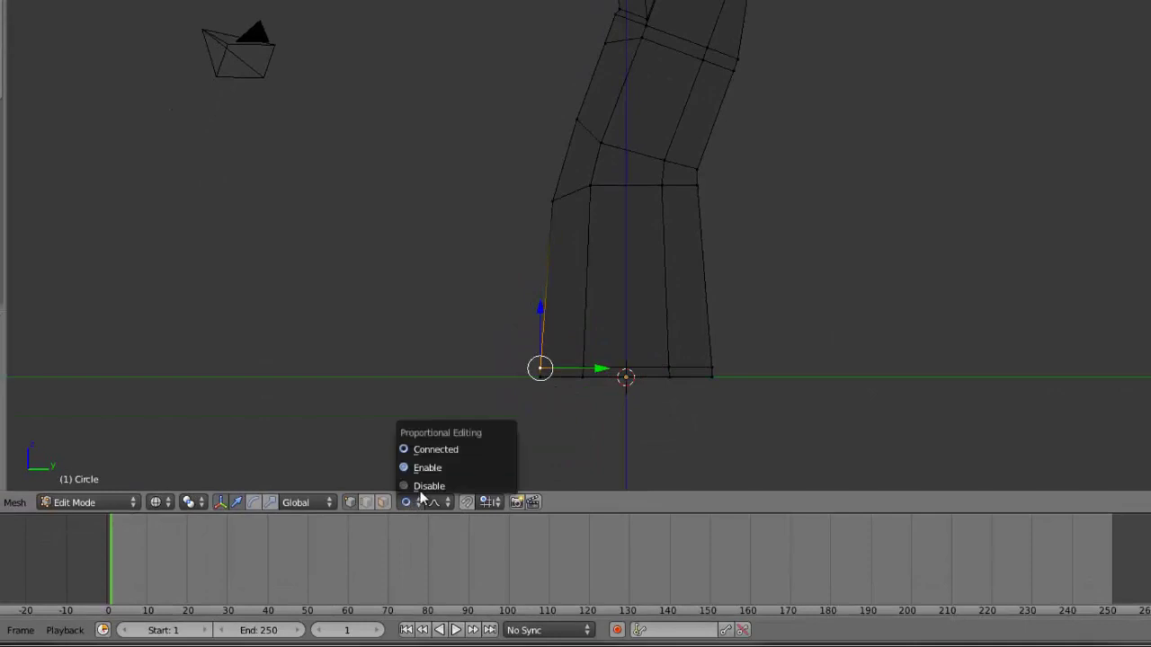
click(429, 484)
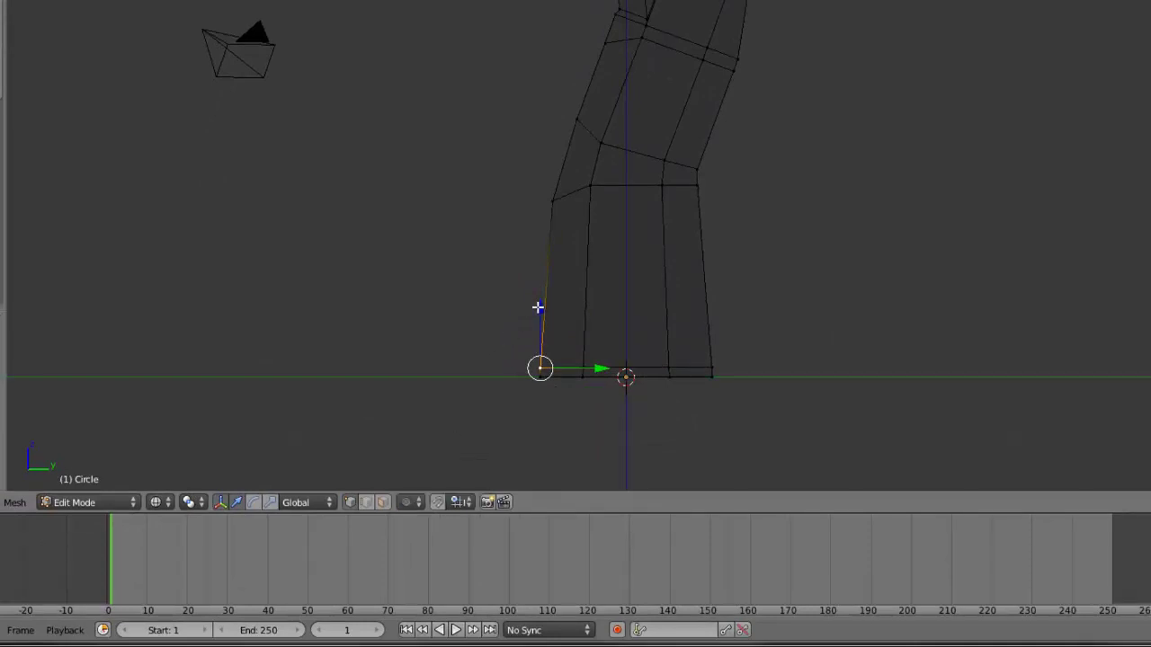
key(g)
key(z)
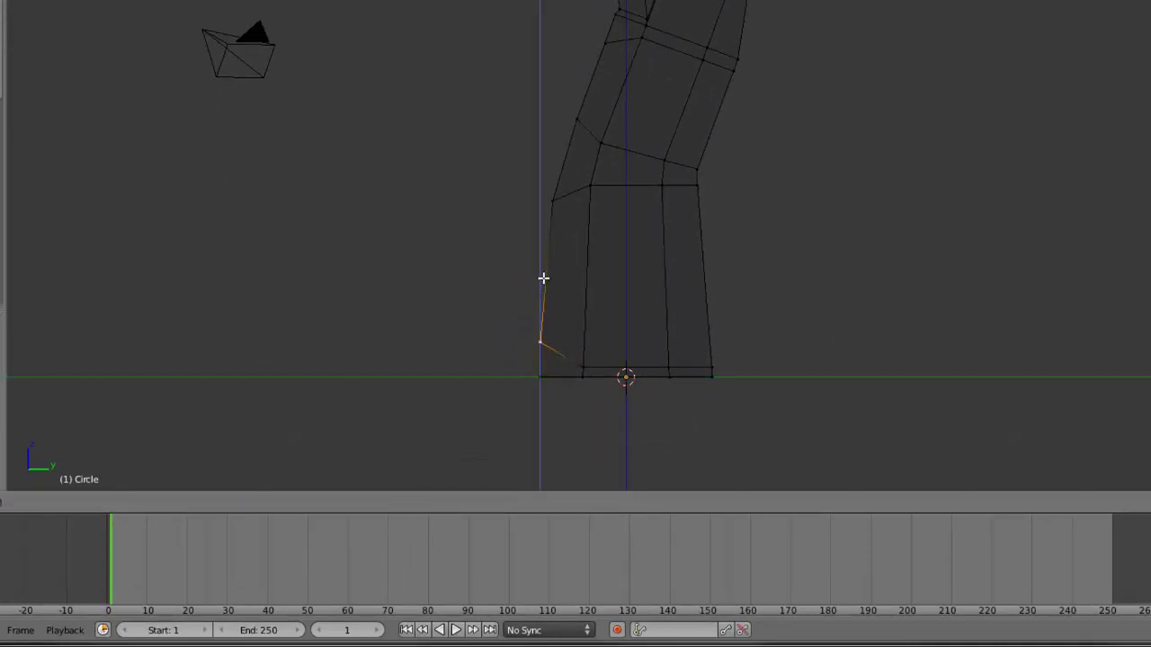
click(543, 278)
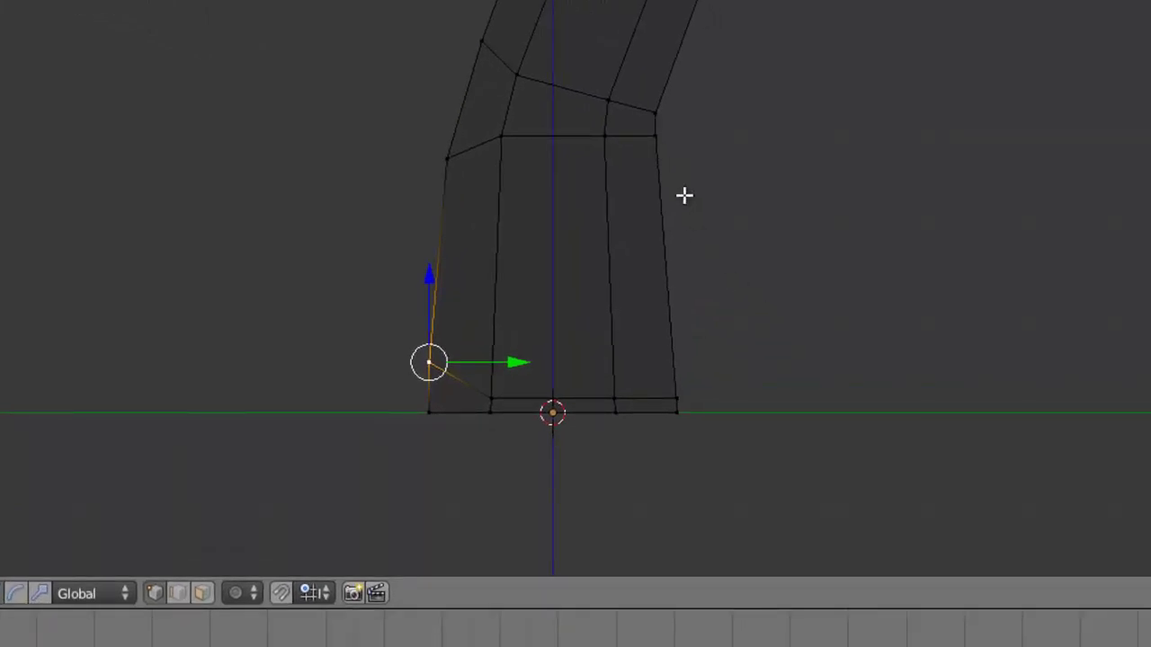
Nudge the upper-right base vertex slightly along Y, then switch to solid shading.
right_click(655, 136)
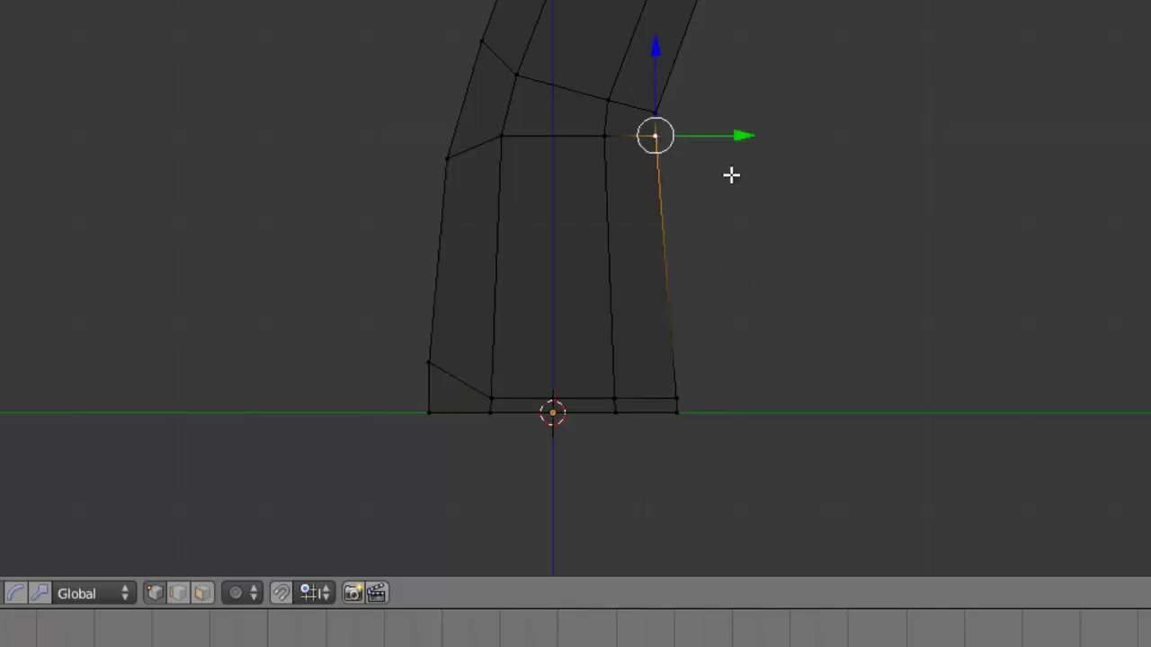
drag(744, 137, 750, 139)
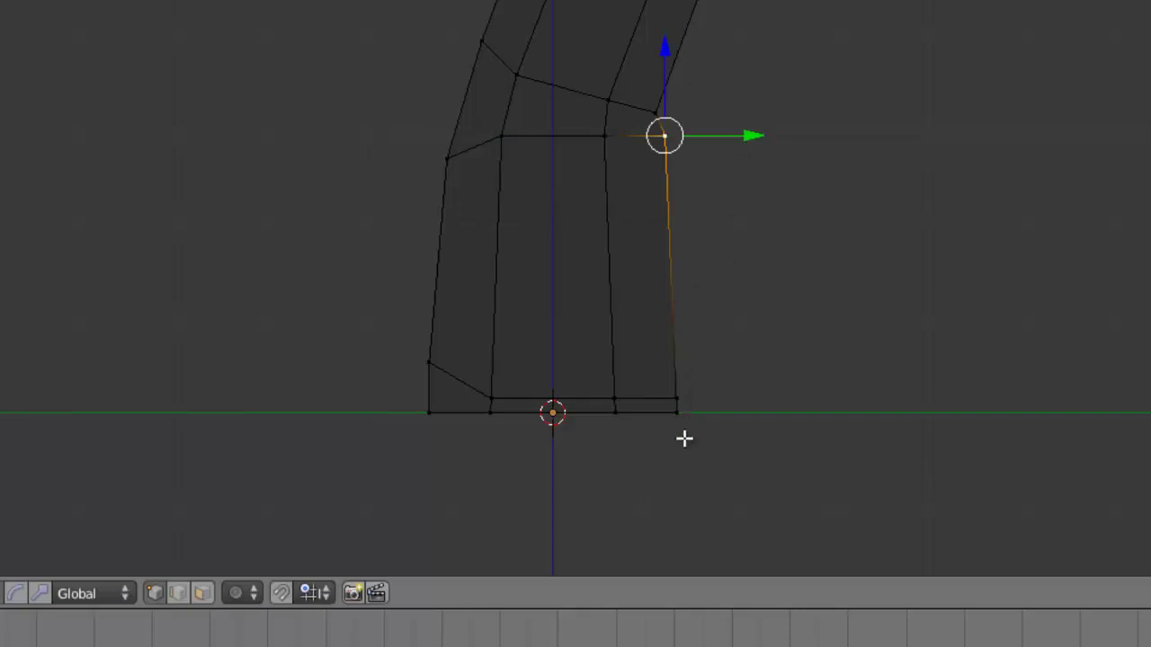
key(z)
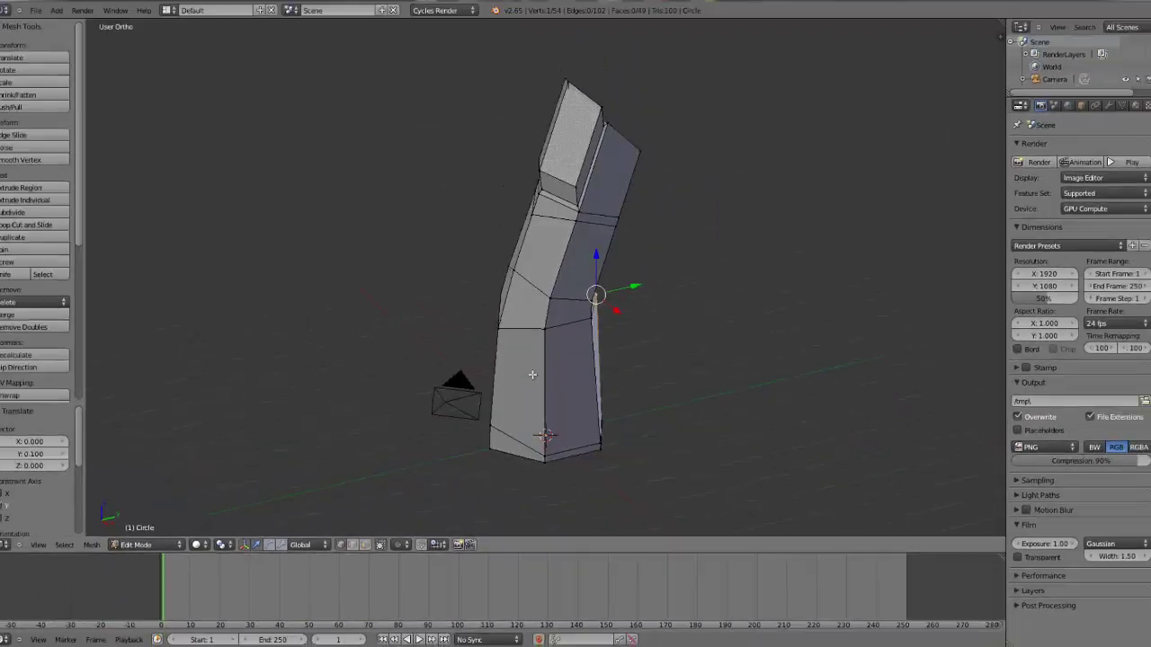
Orbit around the finger and add a level-2 Subdivision Surface with Ctrl+2.
mouse_move(596, 360)
middle_down()
mouse_move(737, 336)
mouse_move(743, 395)
mouse_move(674, 381)
mouse_move(707, 434)
mouse_move(560, 362)
mouse_move(455, 329)
mouse_move(387, 348)
mouse_move(315, 347)
mouse_move(275, 306)
mouse_move(265, 269)
mouse_move(270, 292)
mouse_move(434, 335)
mouse_move(375, 342)
mouse_move(175, 311)
middle_up()
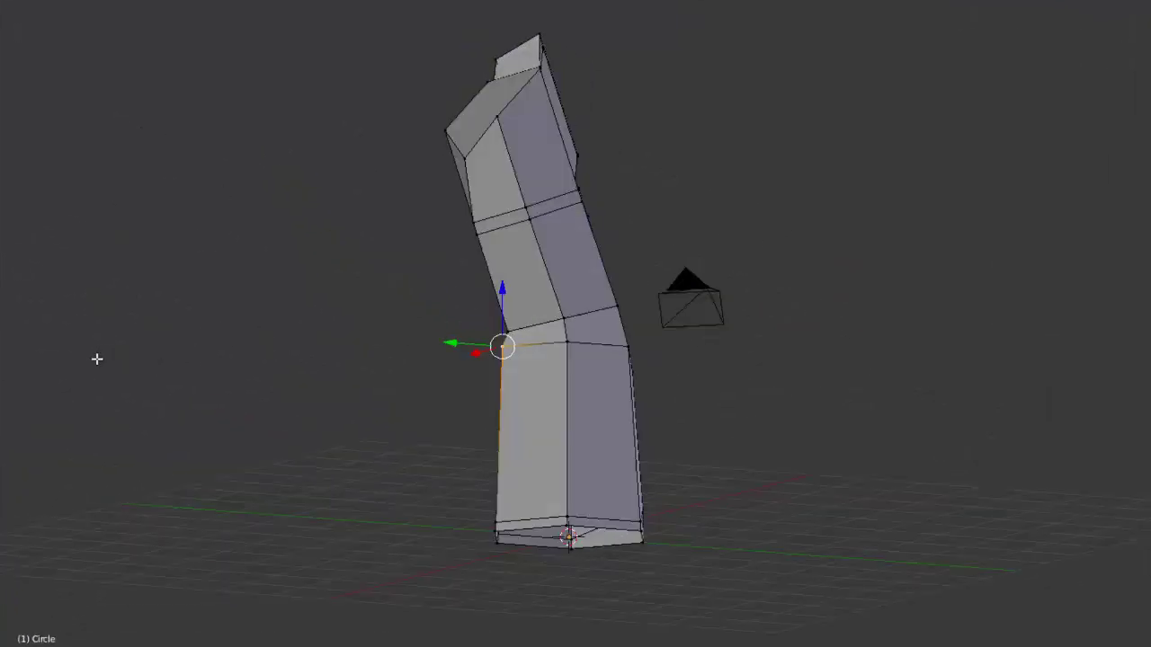
mouse_move(97, 359)
middle_down()
mouse_move(5, 359)
mouse_move(3, 437)
mouse_move(495, 440)
mouse_move(792, 416)
mouse_move(632, 432)
mouse_move(402, 411)
mouse_move(476, 406)
mouse_move(478, 420)
middle_up()
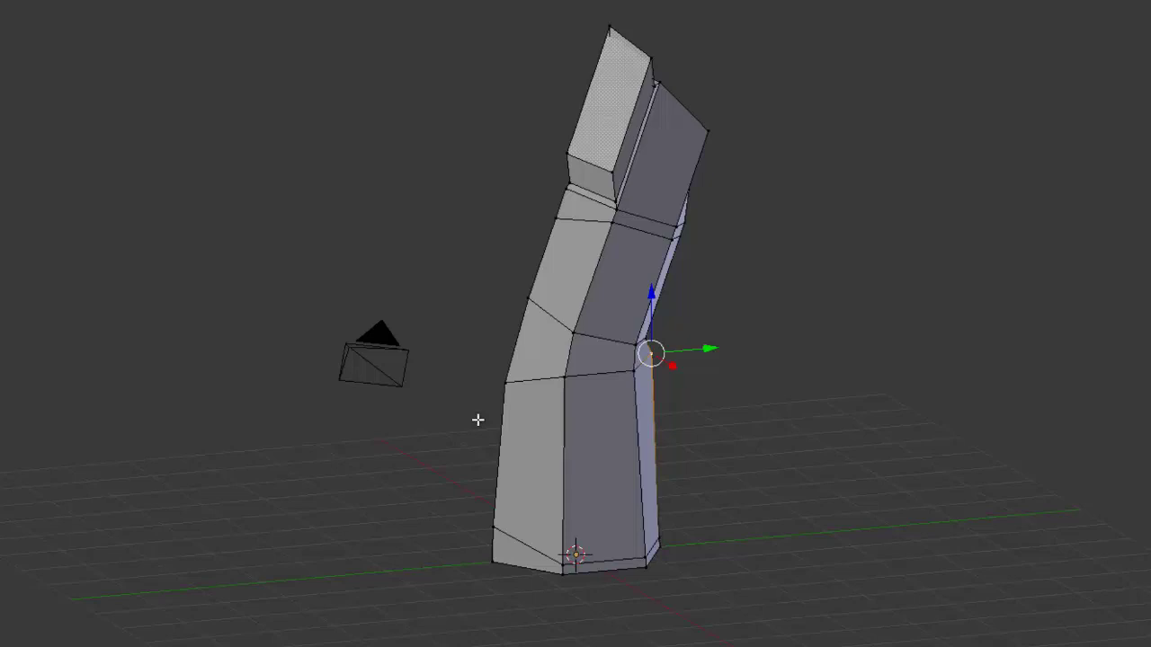
key(ctrl+2)
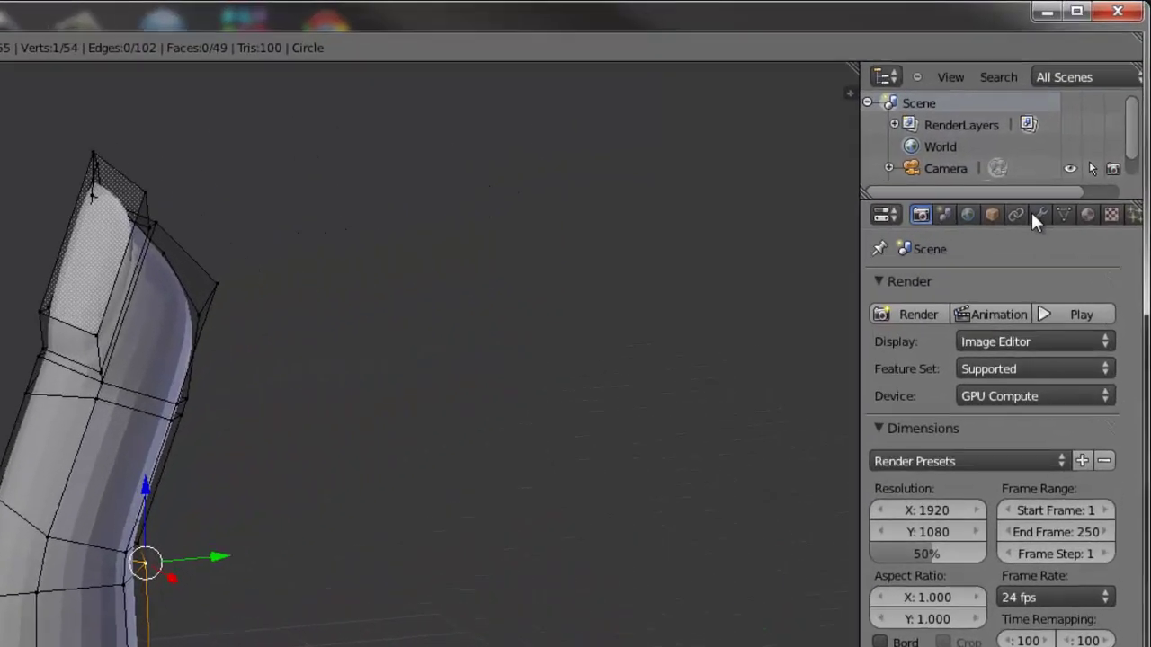
Show the level-2 view/render subdivision settings, then orbit the smoothed finger in Object Mode.
click(1089, 117)
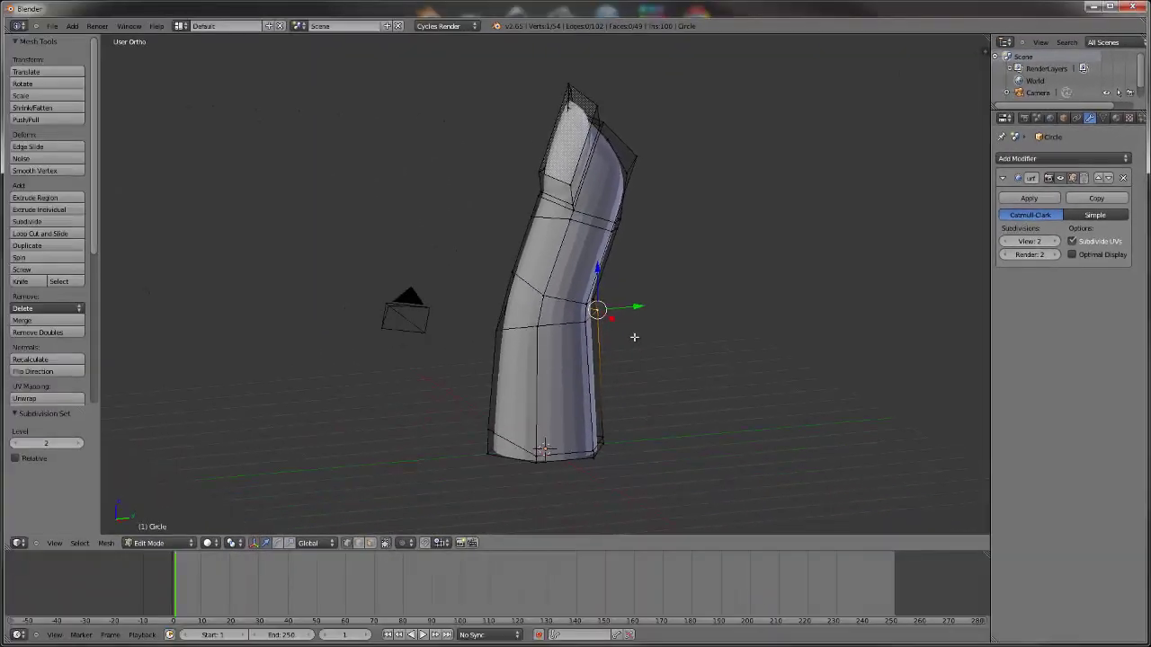
key(Tab)
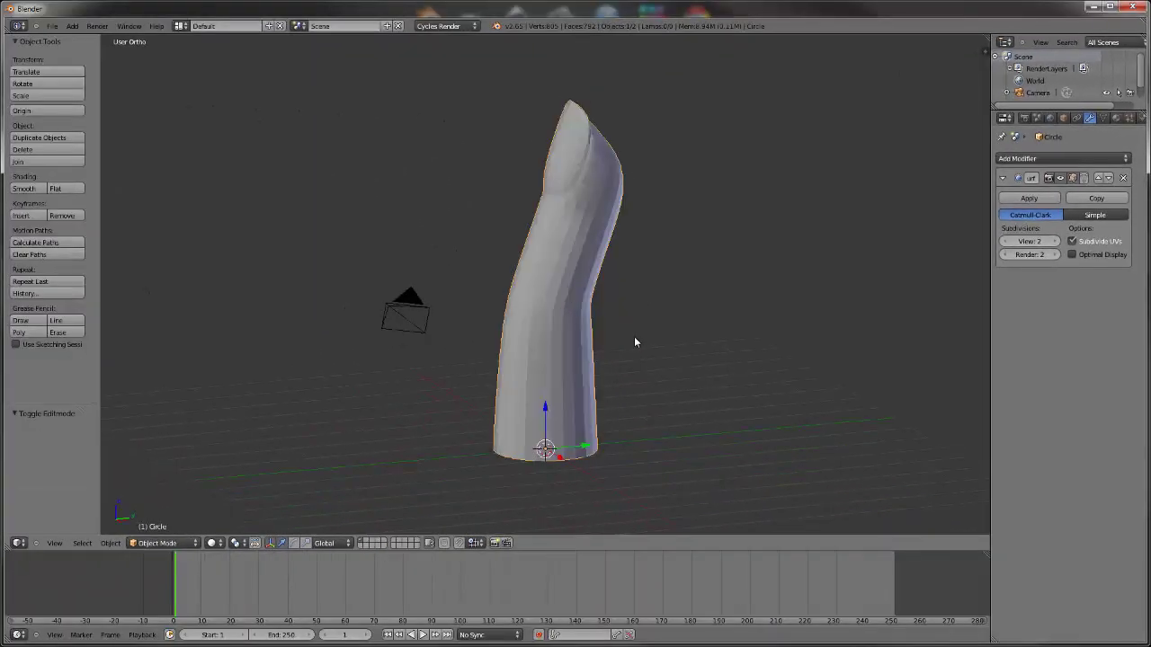
mouse_move(479, 264)
middle_down()
mouse_move(509, 309)
mouse_move(581, 303)
mouse_move(650, 275)
mouse_move(800, 260)
mouse_move(727, 303)
mouse_move(610, 299)
mouse_move(522, 267)
mouse_move(447, 261)
mouse_move(116, 282)
mouse_move(203, 343)
mouse_move(329, 351)
mouse_move(375, 372)
mouse_move(393, 404)
mouse_move(461, 356)
mouse_move(502, 294)
mouse_move(548, 306)
mouse_move(566, 241)
mouse_move(470, 270)
mouse_move(621, 275)
mouse_move(479, 285)
middle_up()
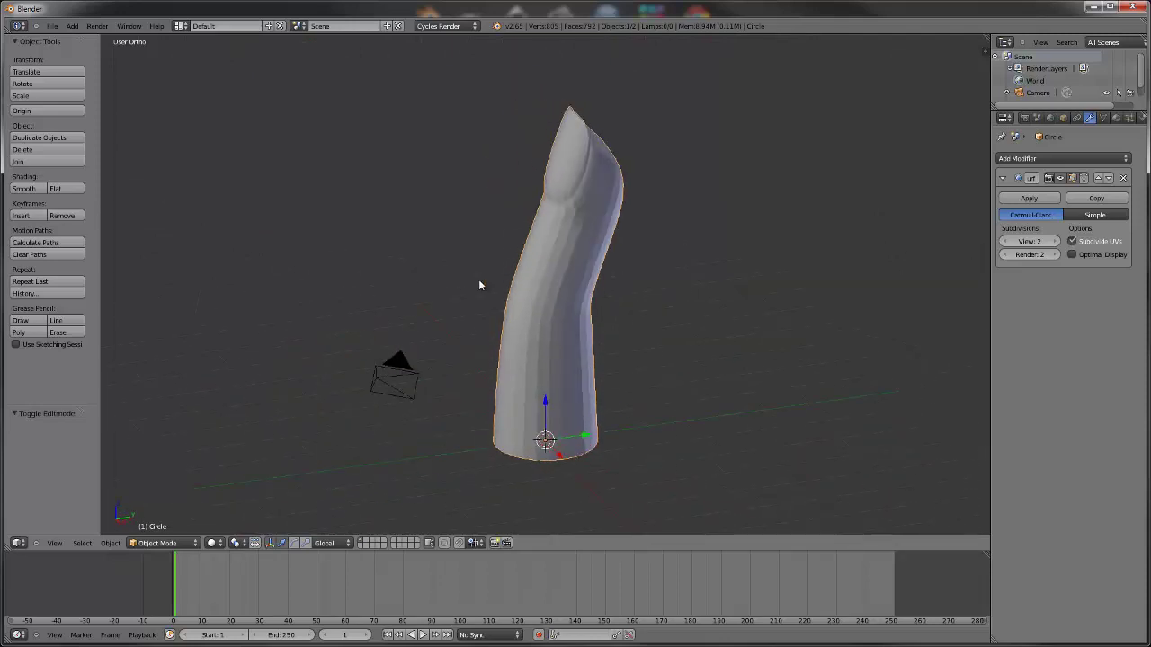
In Edit Mode, frame the fingertip and select three vertices on the loop below the nail.
key(KP_3)
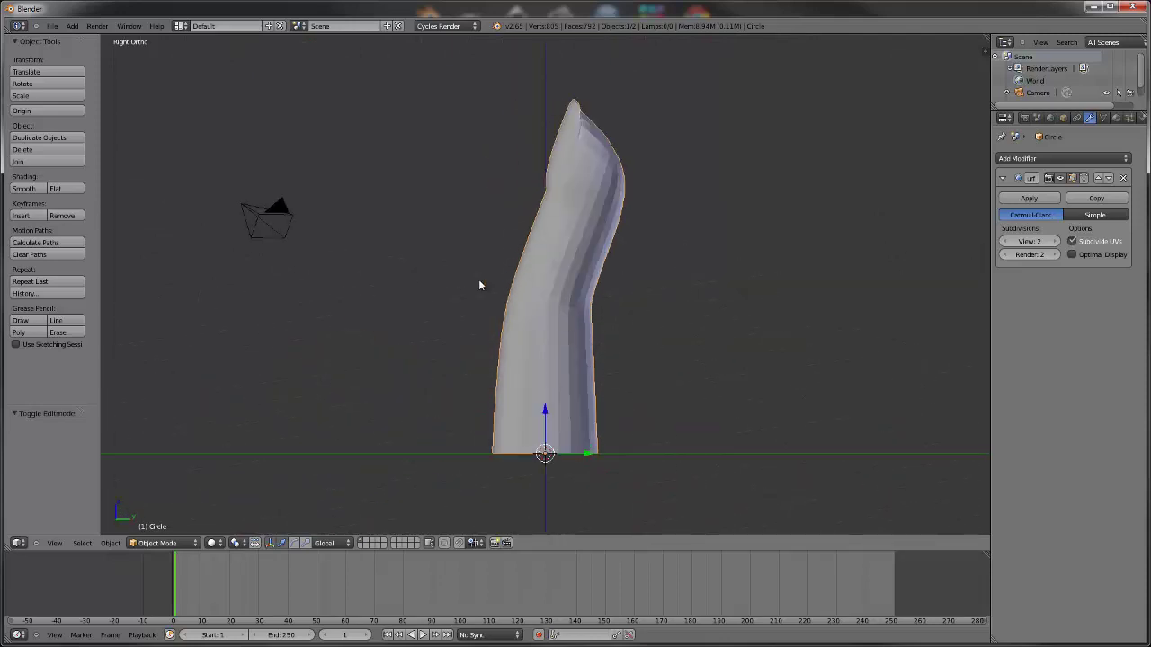
key(Tab)
scroll(549, 203, up, 5)
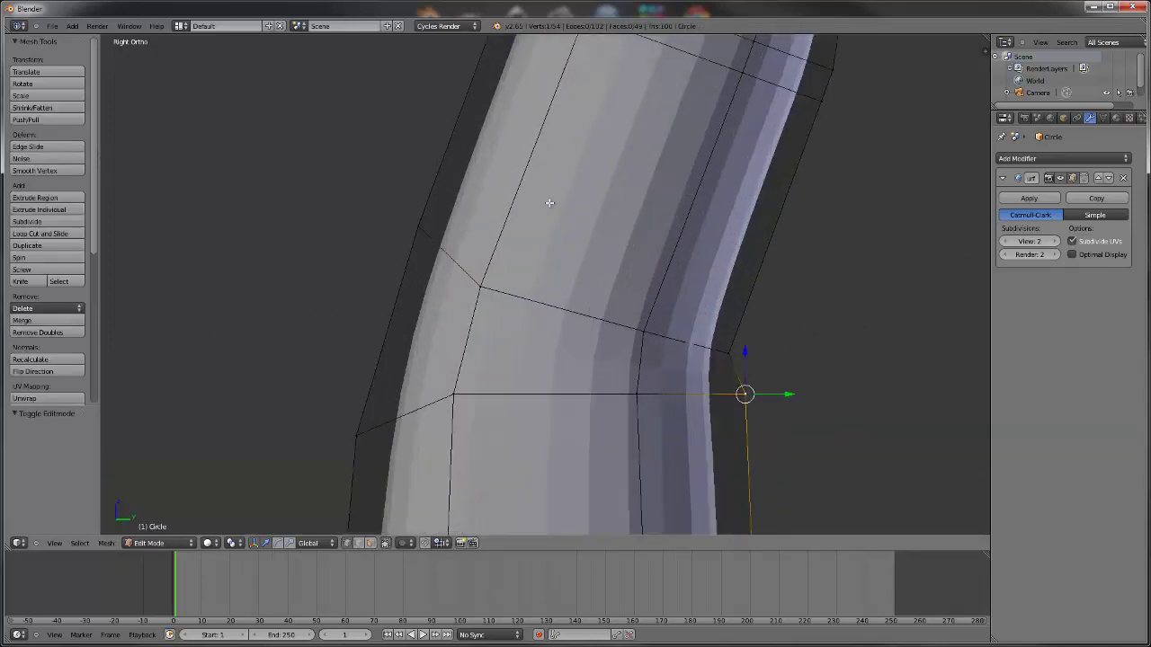
scroll(547, 198, up, 1)
scroll(547, 194, down, 3)
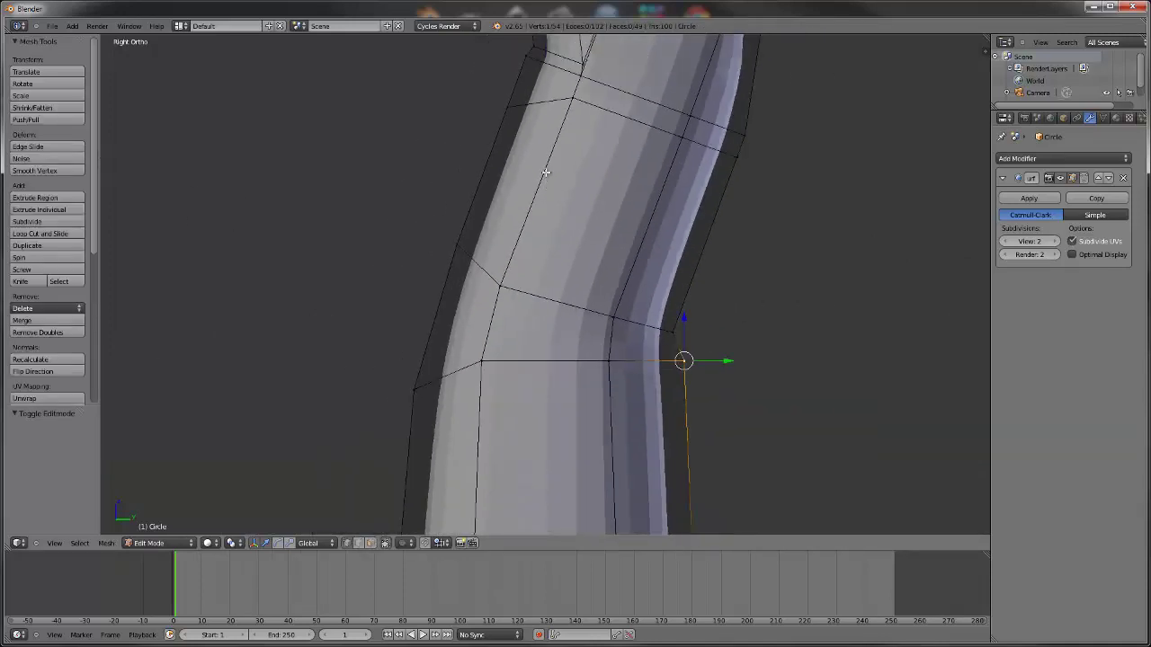
scroll(546, 172, down, 2)
shift+middle_drag(550, 270, 572, 446)
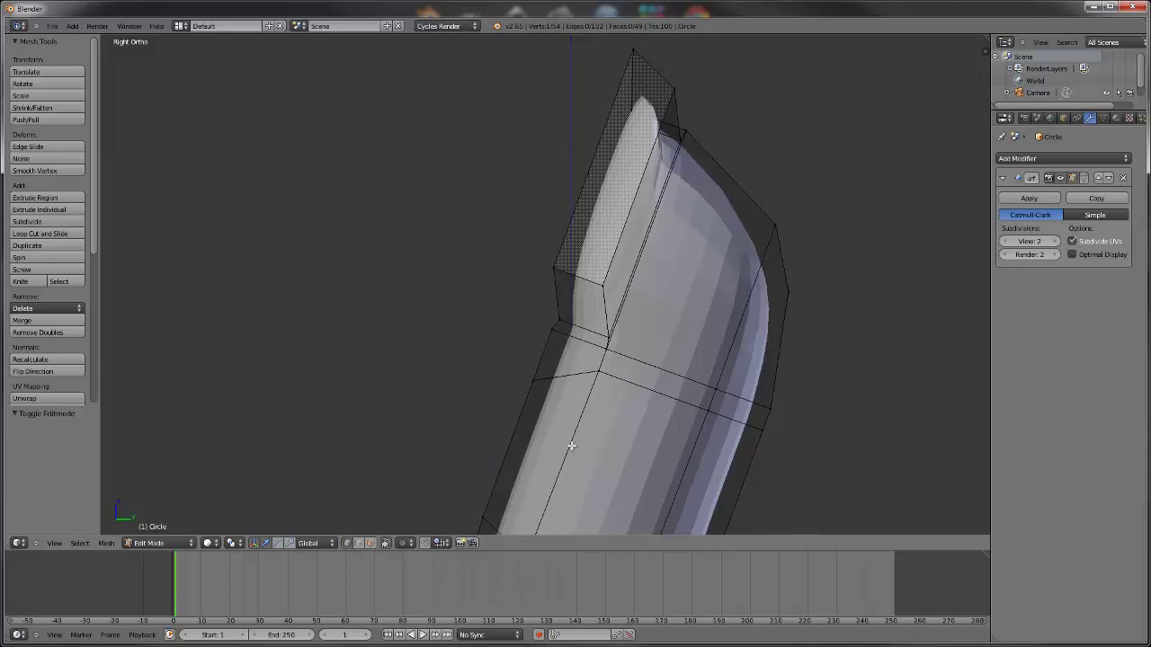
middle_drag(523, 385, 612, 406)
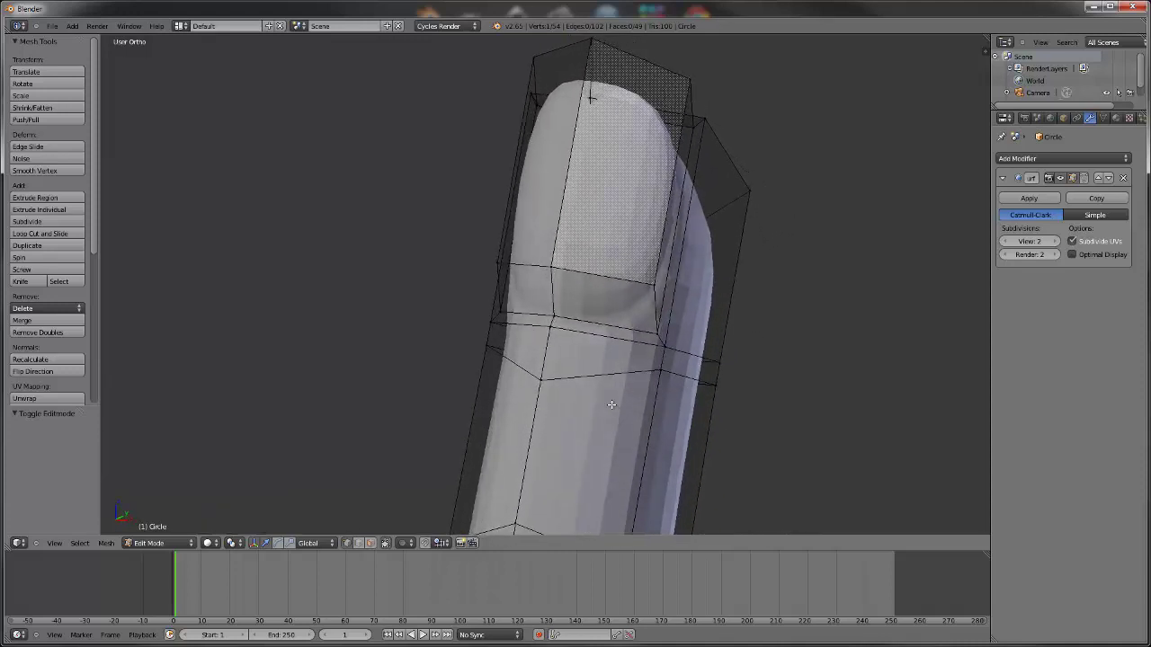
right_click(549, 316)
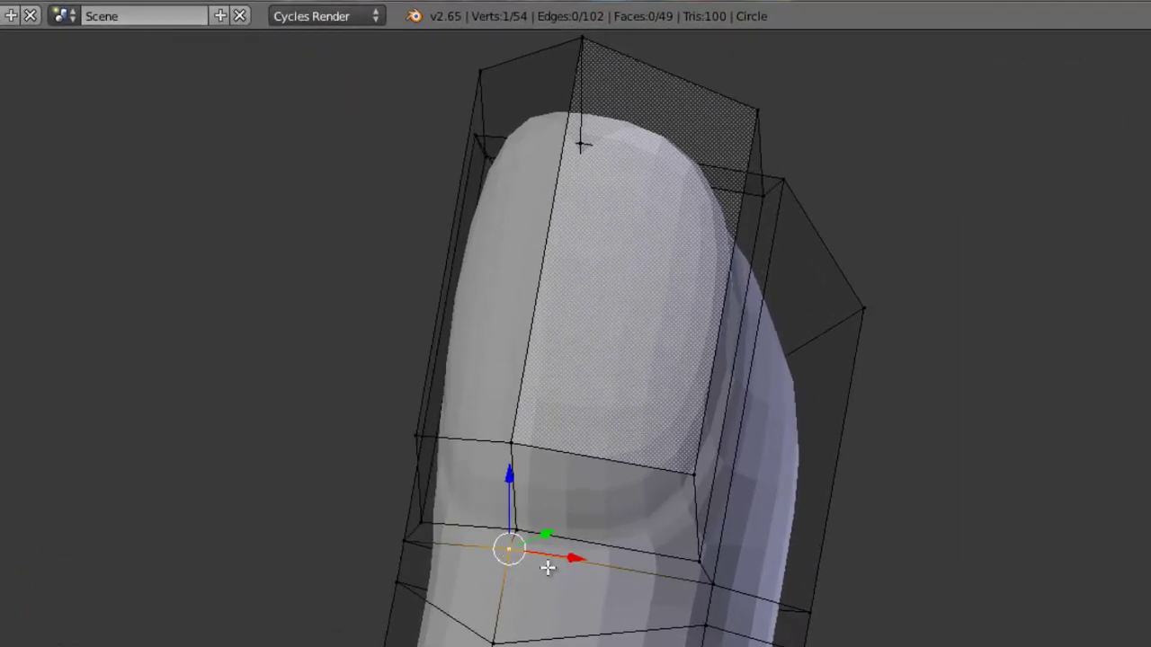
shift+right_click(699, 520)
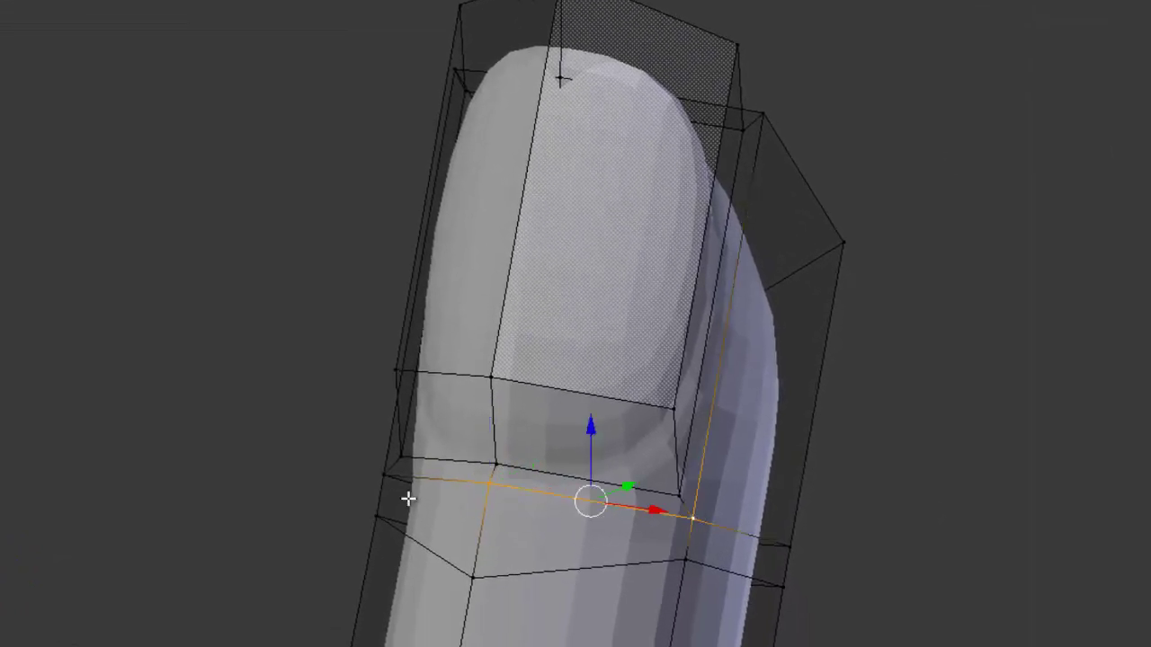
shift+right_click(382, 480)
Slide the selected edge loop along Y and then upward along Z around the nail.
mouse_move(412, 515)
middle_down()
mouse_move(552, 546)
mouse_move(648, 539)
mouse_move(514, 563)
mouse_move(347, 539)
mouse_move(312, 513)
mouse_move(347, 517)
middle_up()
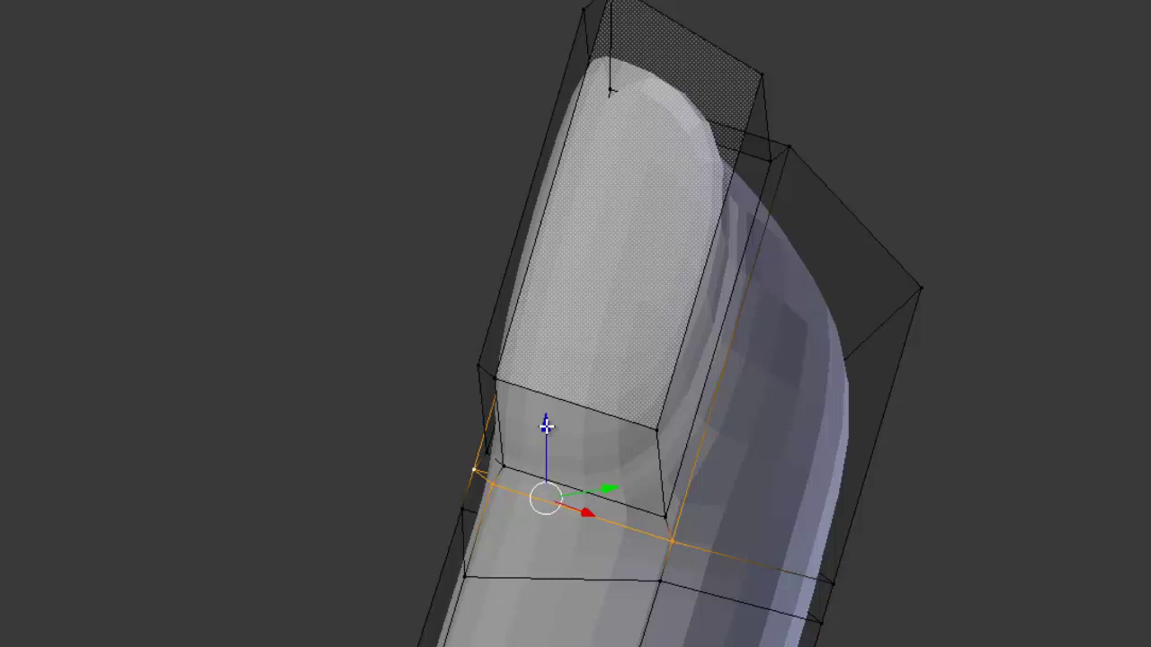
drag(546, 424, 542, 368)
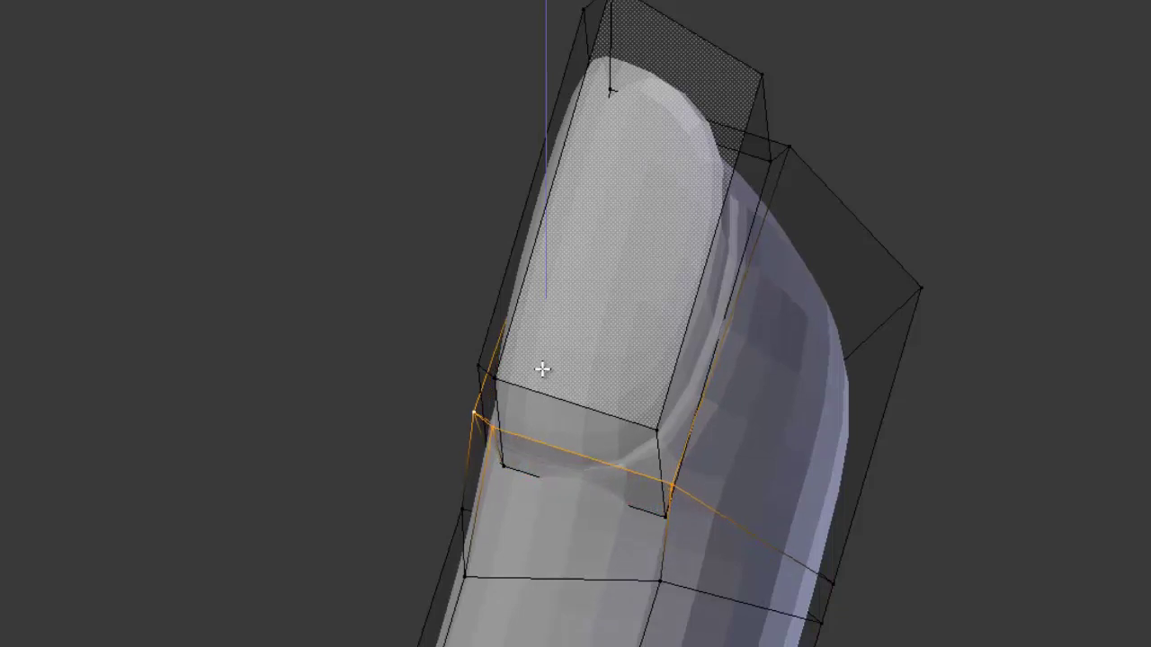
click(543, 369)
key(ctrl+z)
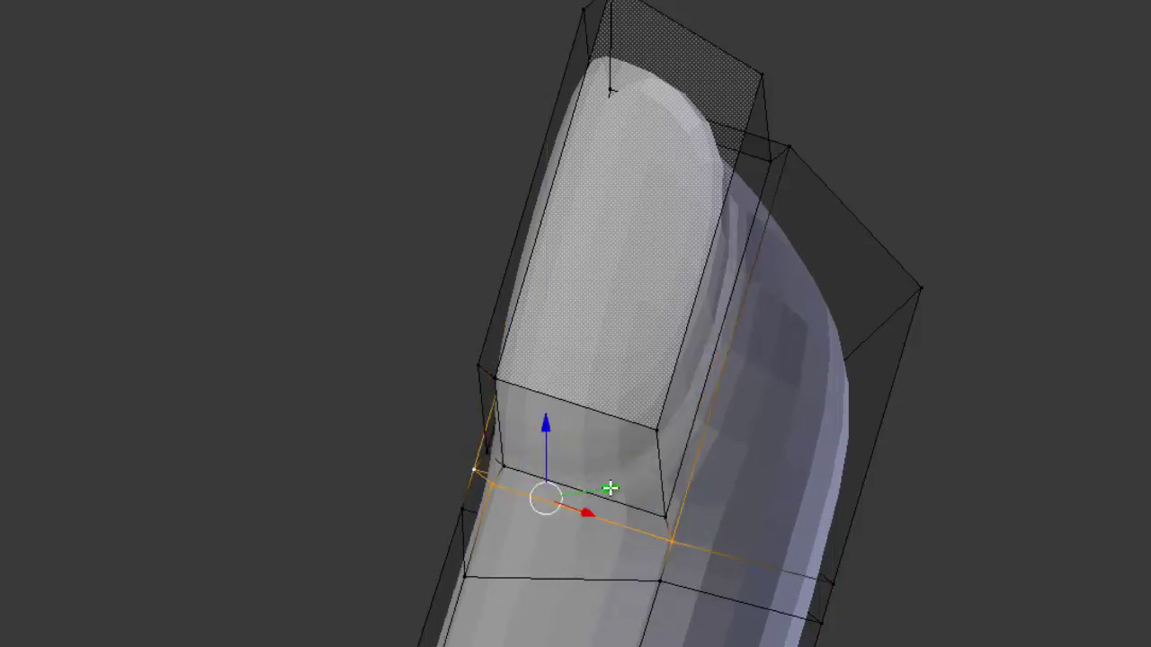
drag(609, 489, 585, 484)
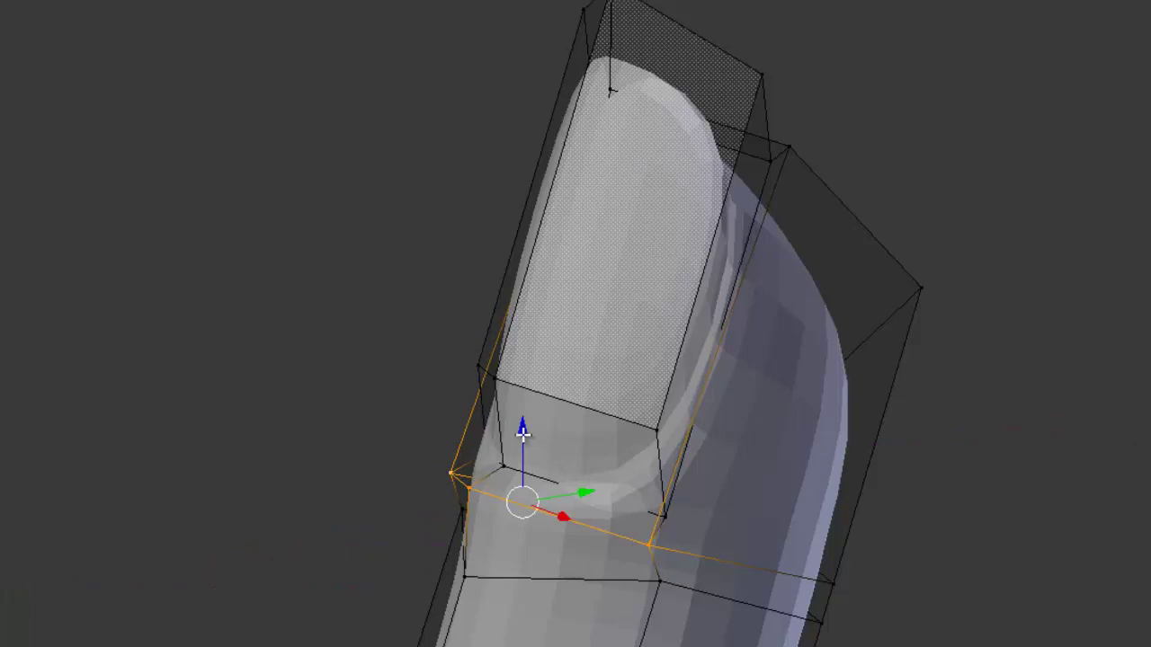
drag(522, 434, 525, 397)
mouse_move(490, 544)
middle_down()
mouse_move(524, 585)
mouse_move(660, 591)
mouse_move(853, 555)
mouse_move(812, 609)
mouse_move(630, 560)
mouse_move(489, 567)
mouse_move(494, 601)
mouse_move(547, 570)
mouse_move(818, 561)
mouse_move(624, 540)
mouse_move(560, 488)
mouse_move(552, 495)
mouse_move(570, 351)
mouse_move(601, 476)
mouse_move(476, 473)
mouse_move(357, 531)
mouse_move(360, 549)
mouse_move(513, 539)
mouse_move(500, 540)
middle_up()
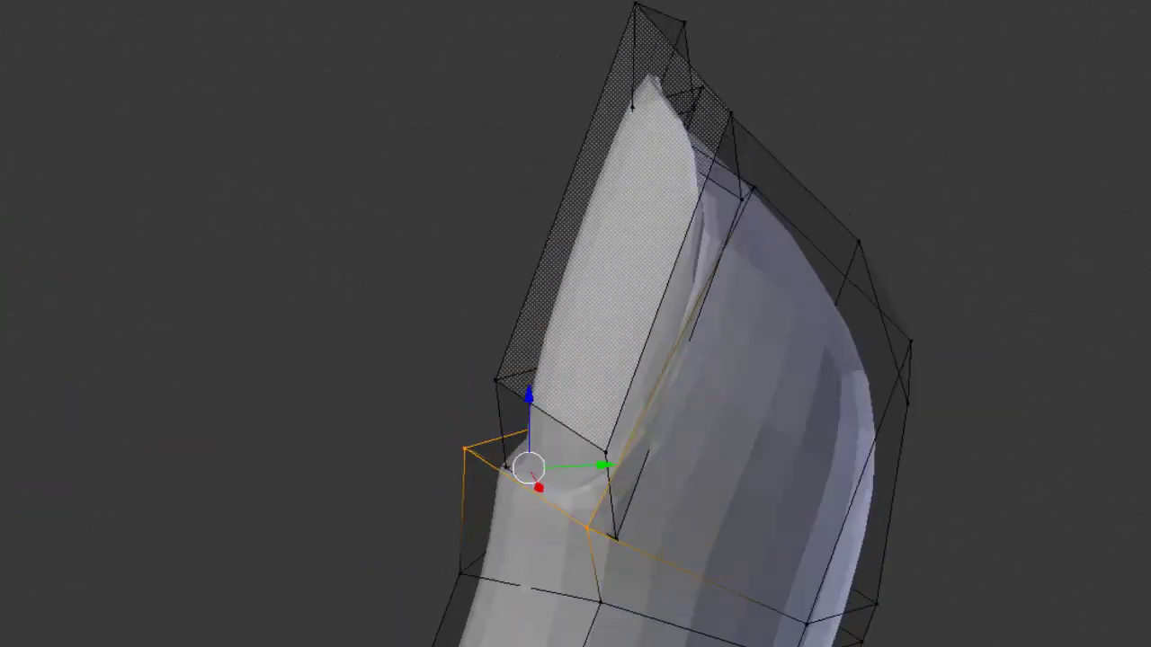
Select the two nail faces in face mode and shift them slightly along Y.
key(3)
right_click(596, 272)
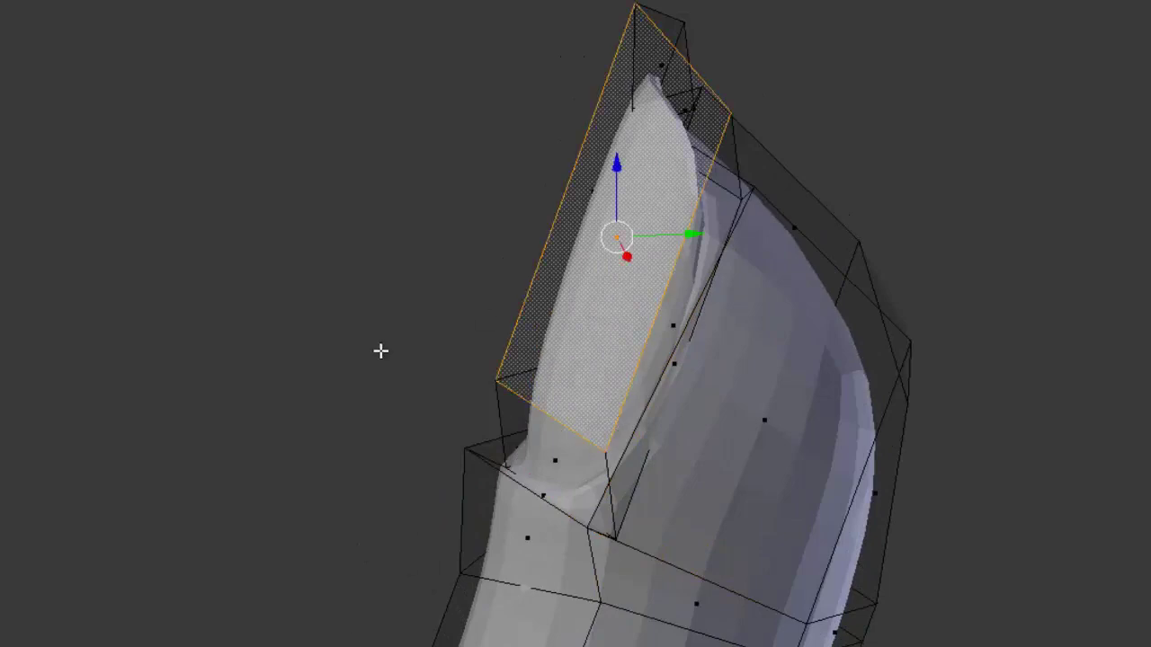
mouse_move(423, 366)
middle_down()
mouse_move(550, 385)
mouse_move(459, 255)
middle_up()
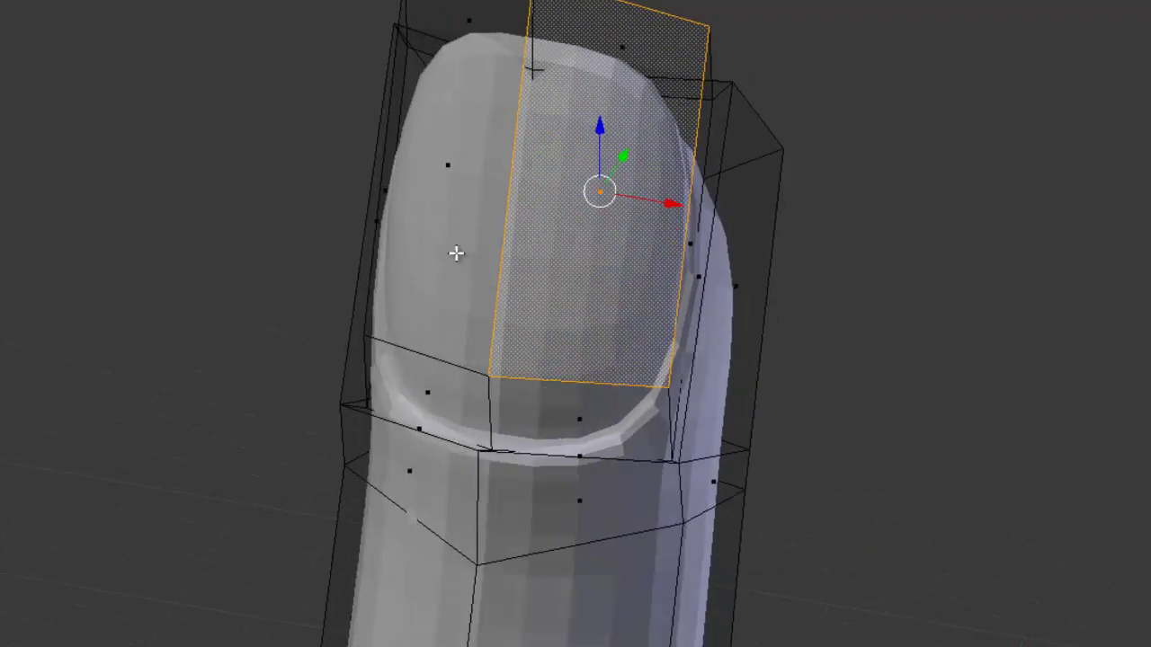
shift+right_click(447, 189)
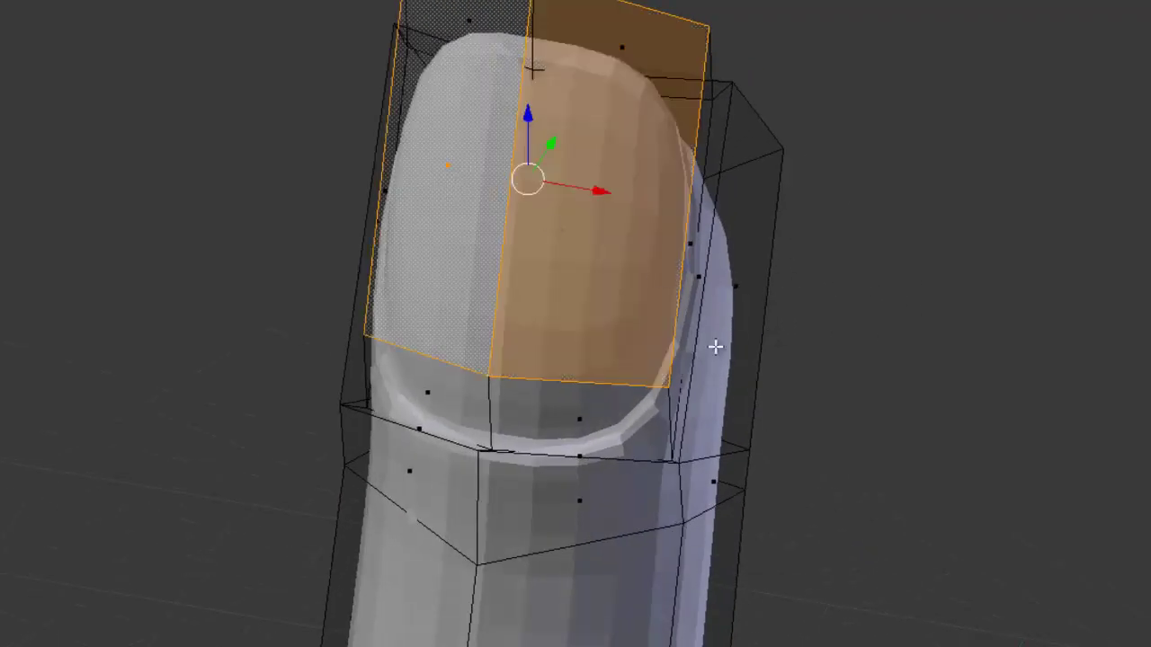
middle_drag(715, 347, 566, 367)
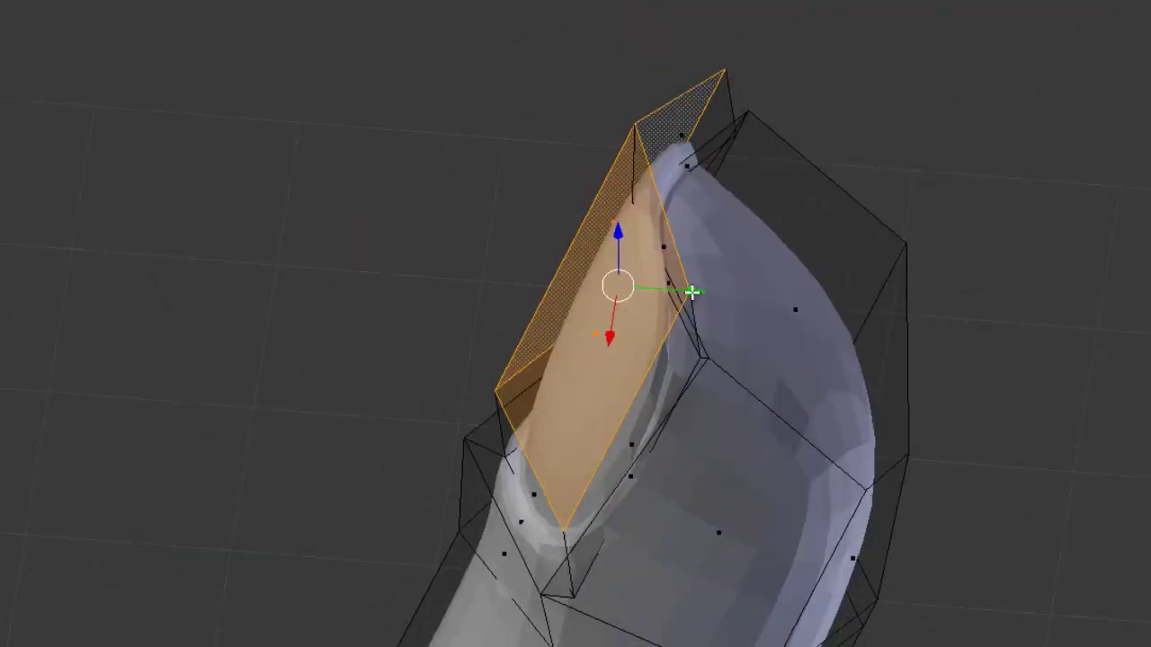
drag(691, 291, 699, 293)
mouse_move(406, 487)
middle_down()
mouse_move(647, 478)
mouse_move(673, 446)
mouse_move(676, 406)
middle_up()
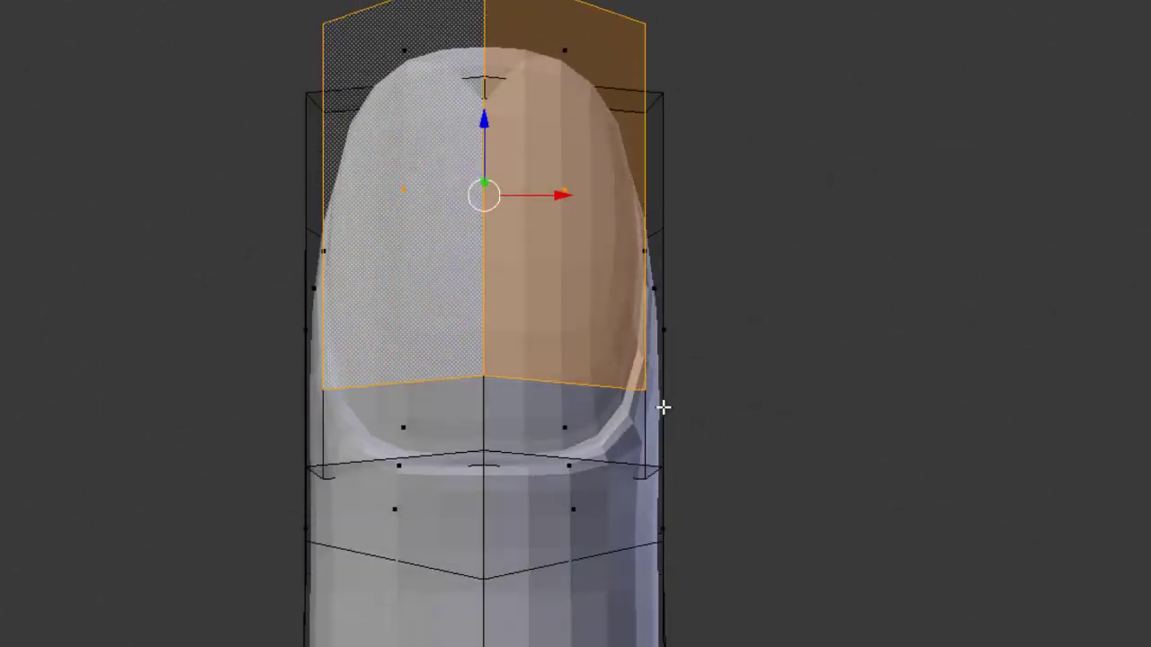
Return to Object Mode and orbit to inspect the outlined nail bed and bend.
key(Tab)
scroll(621, 526, down, 5)
scroll(580, 639, up, 4)
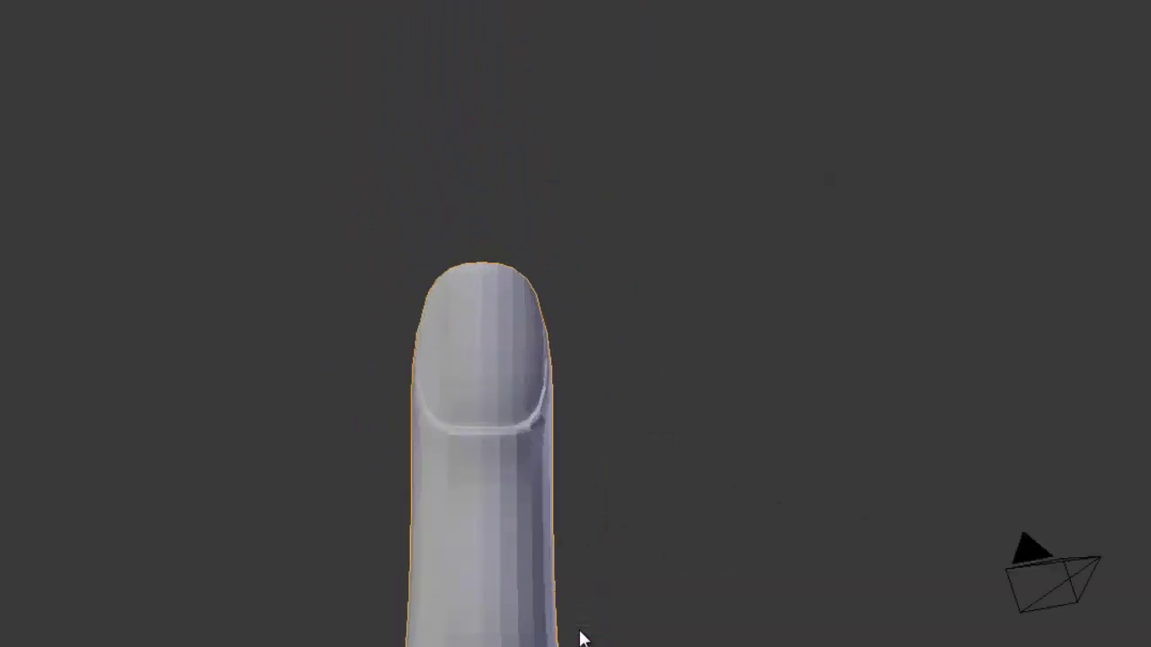
middle_drag(575, 359, 468, 288)
middle_drag(621, 558, 630, 642)
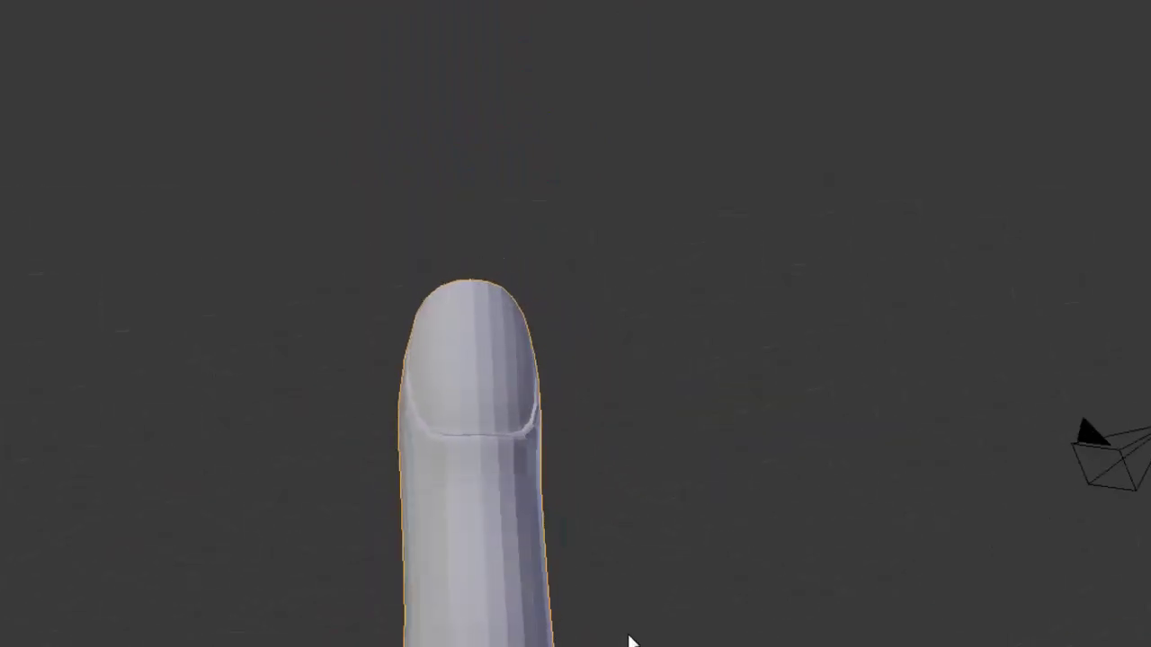
mouse_move(629, 539)
middle_down()
mouse_move(782, 513)
mouse_move(746, 517)
middle_up()
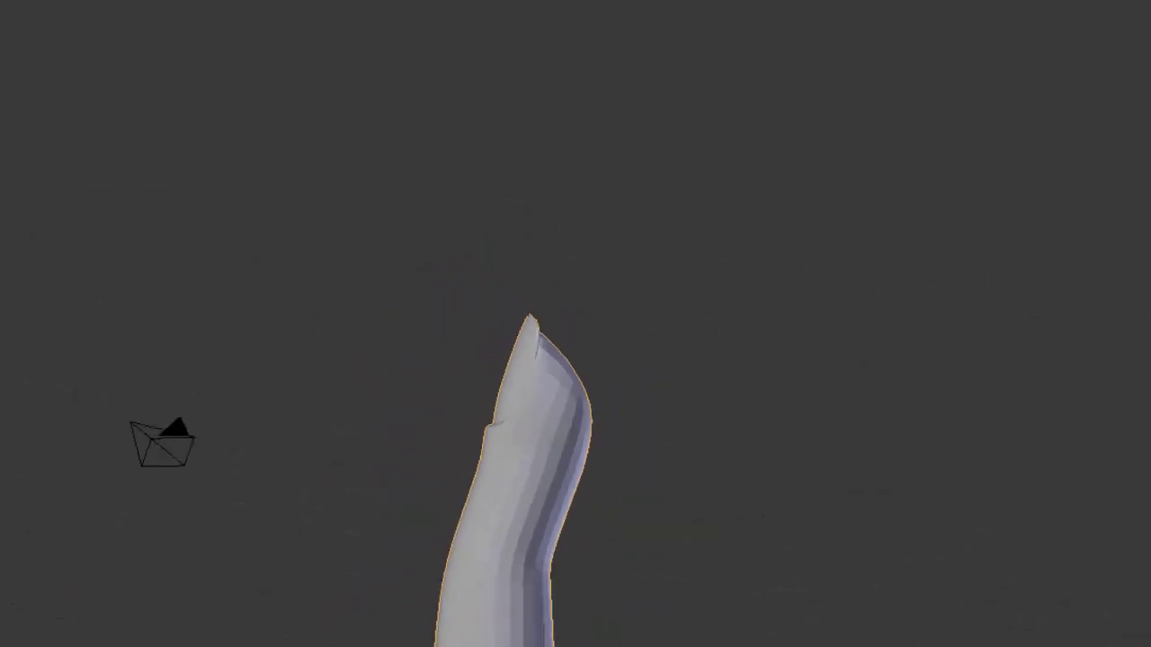
From the front view in Edit Mode, select the two middle faces of the finger.
key(KP_1)
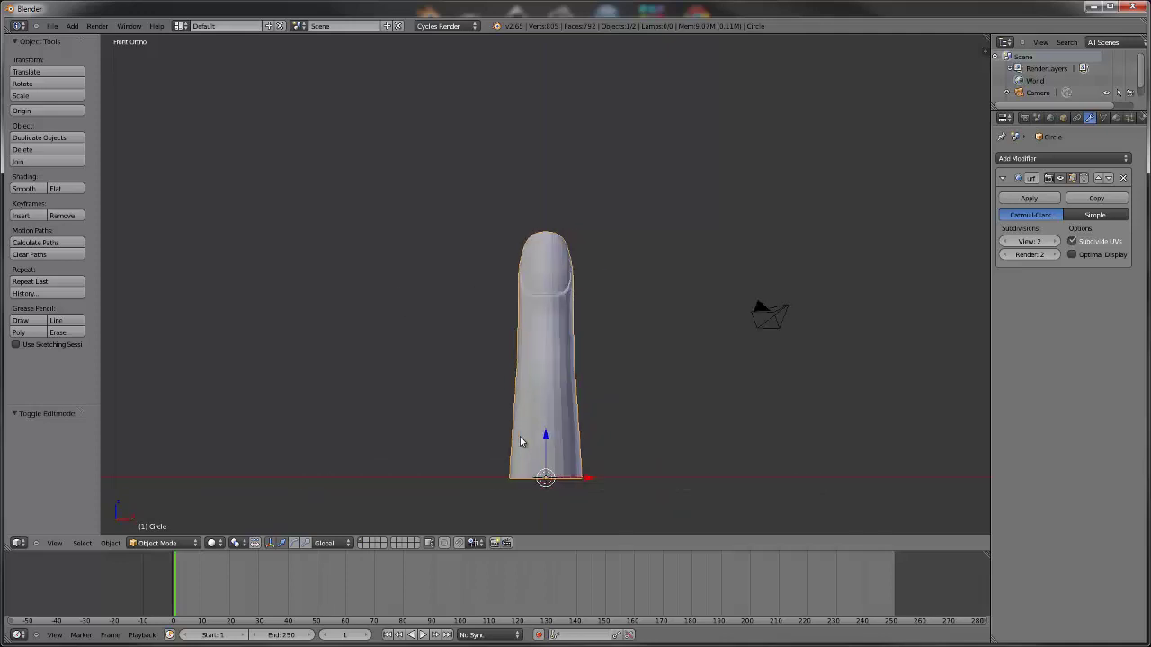
key(Tab)
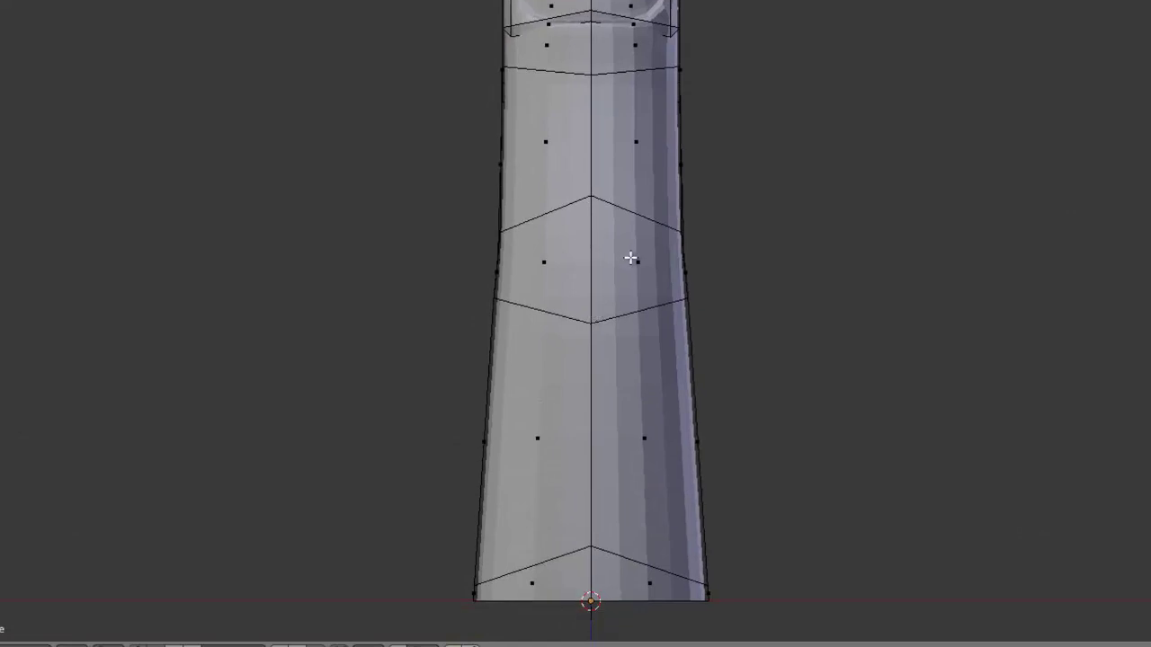
right_click(631, 255)
shift+right_click(563, 278)
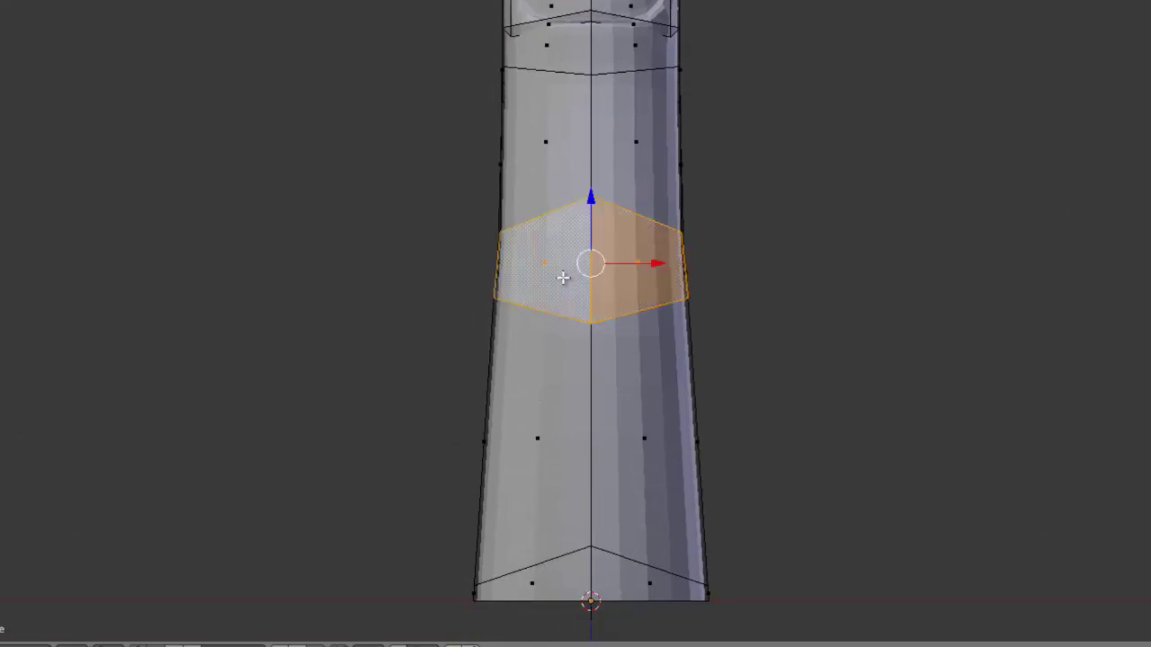
key(e)
key(Escape)
key(g)
key(z)
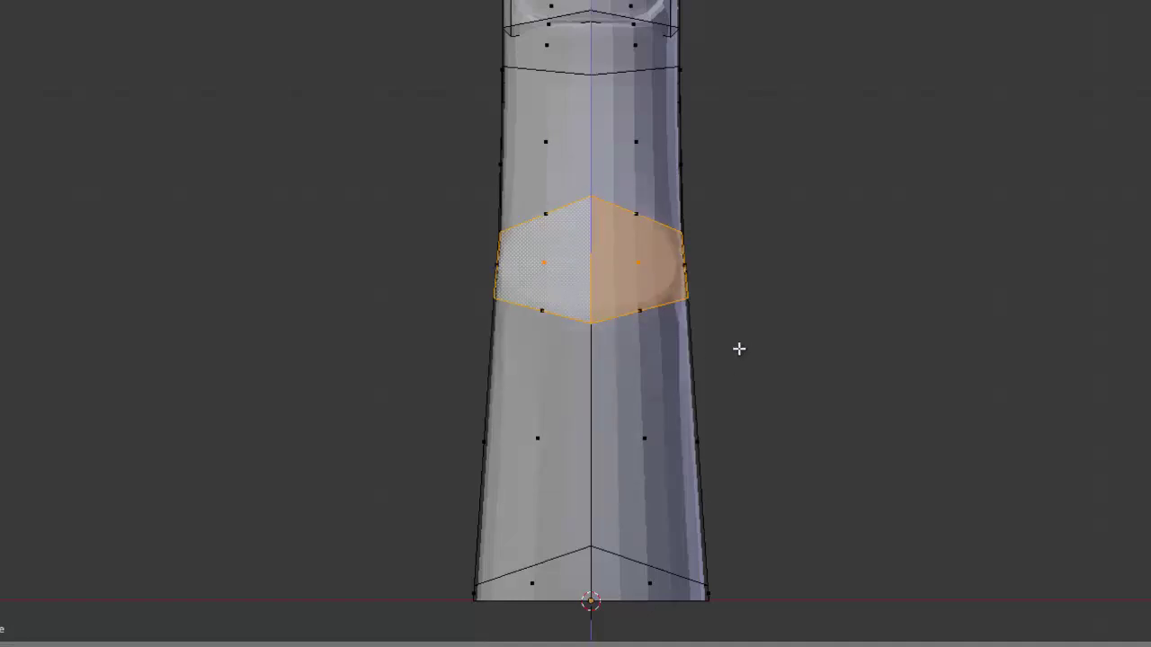
key(Escape)
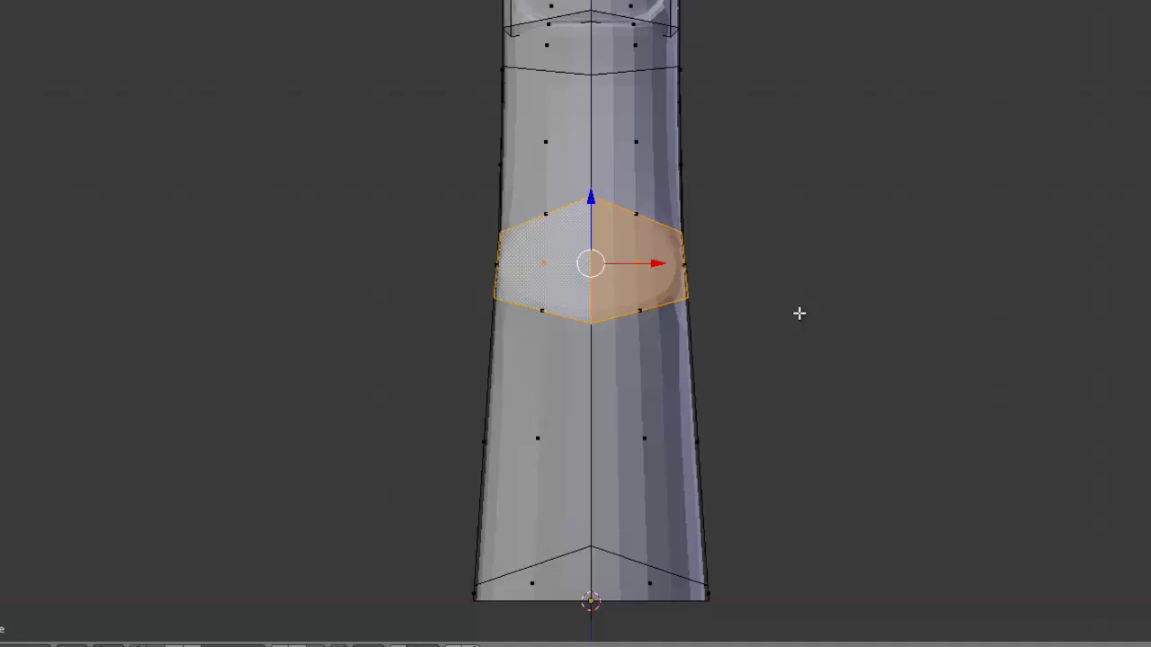
In side view, rotate the joint face and push it outward along Y.
key(KP_3)
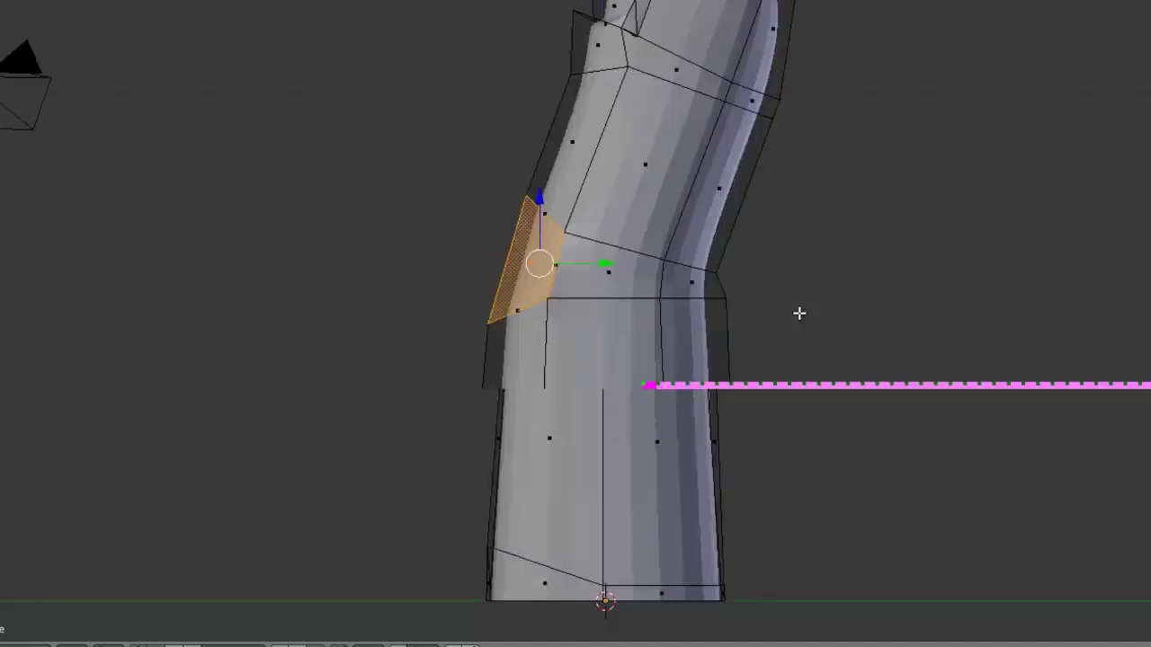
scroll(634, 390, up, 3)
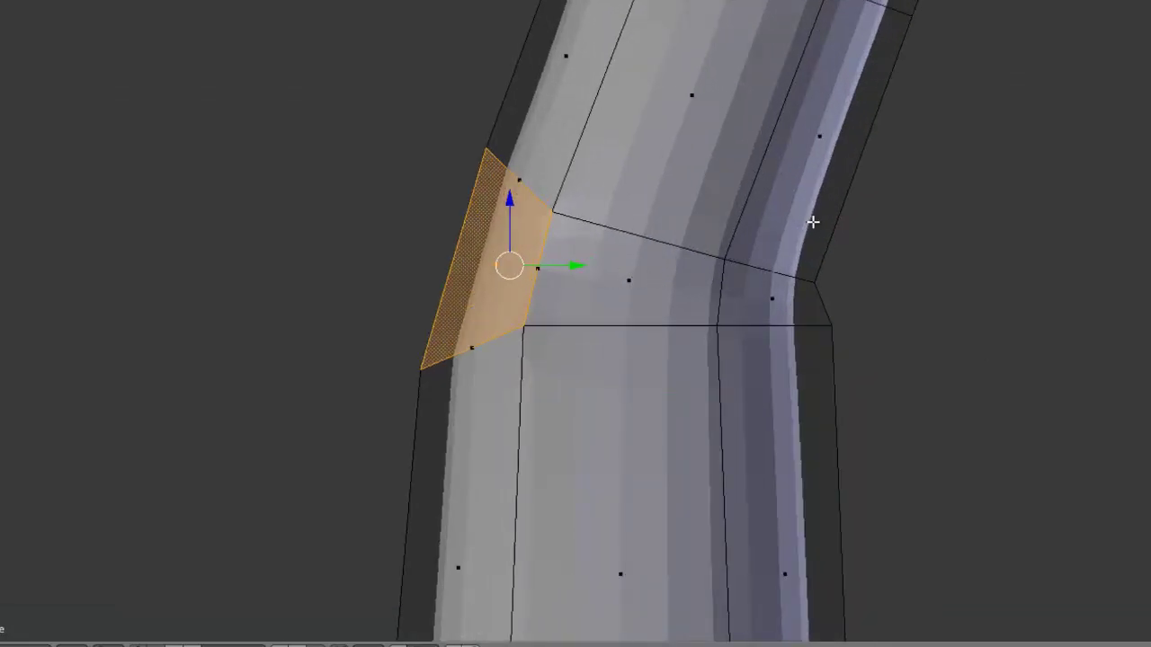
key(r)
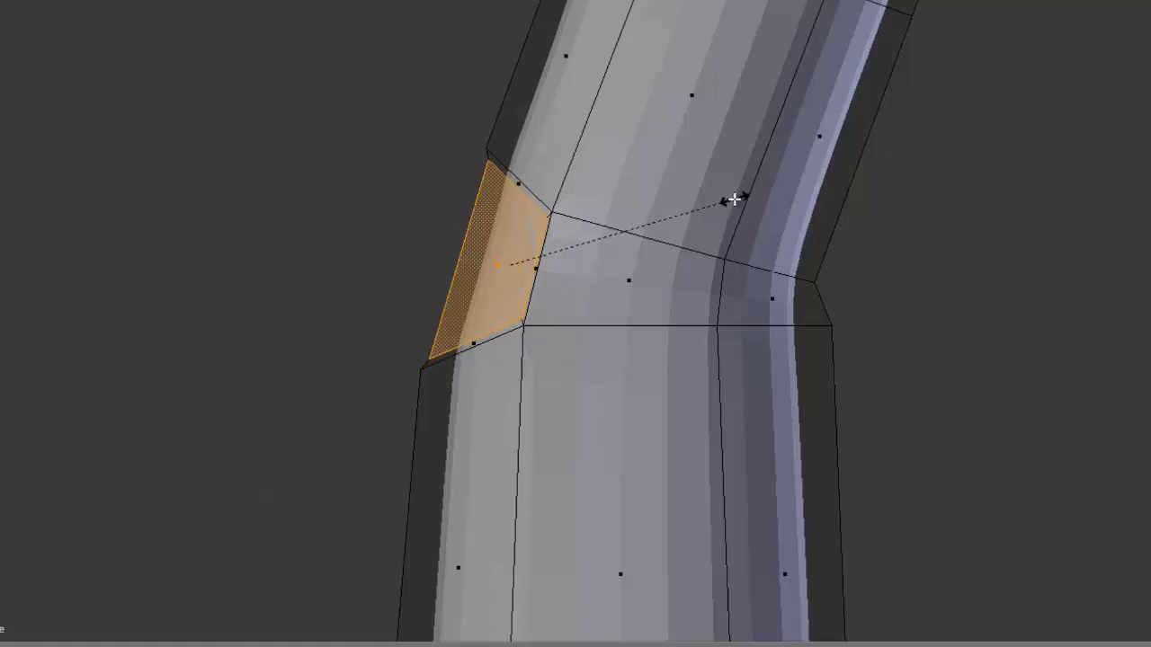
click(726, 203)
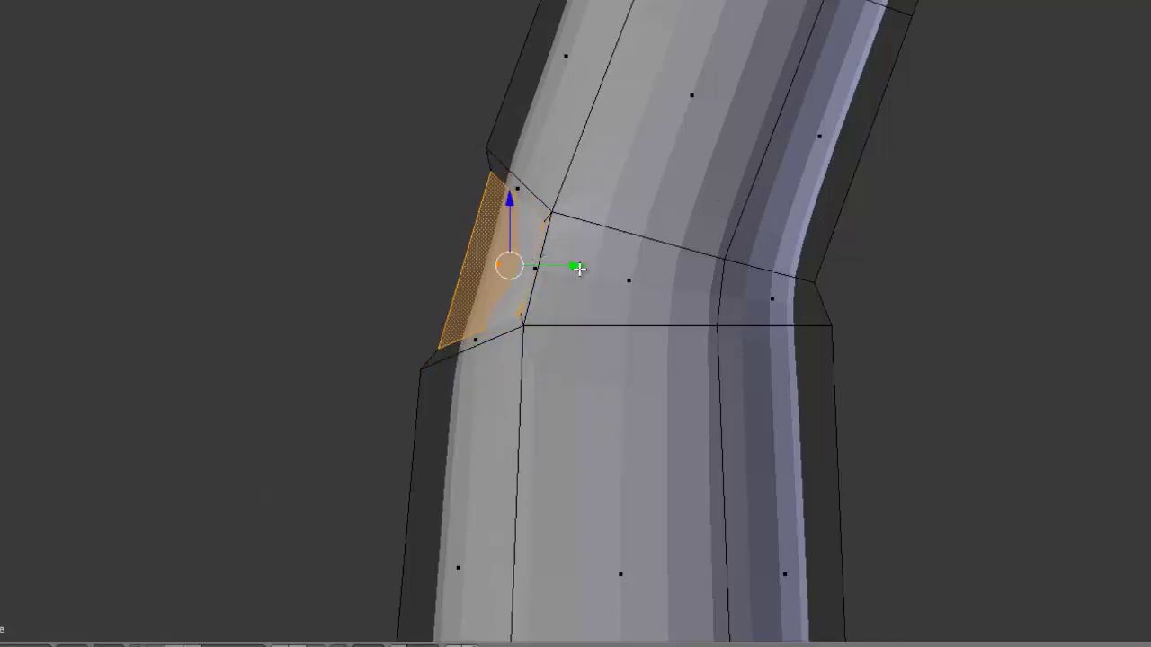
key(g)
key(y)
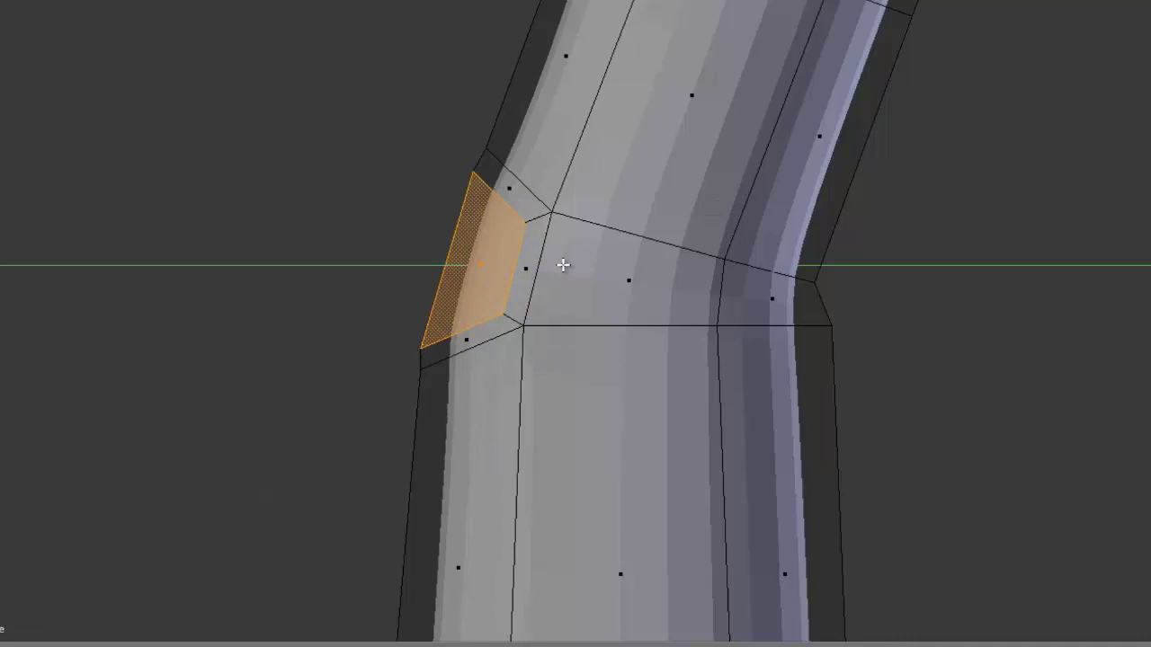
click(562, 265)
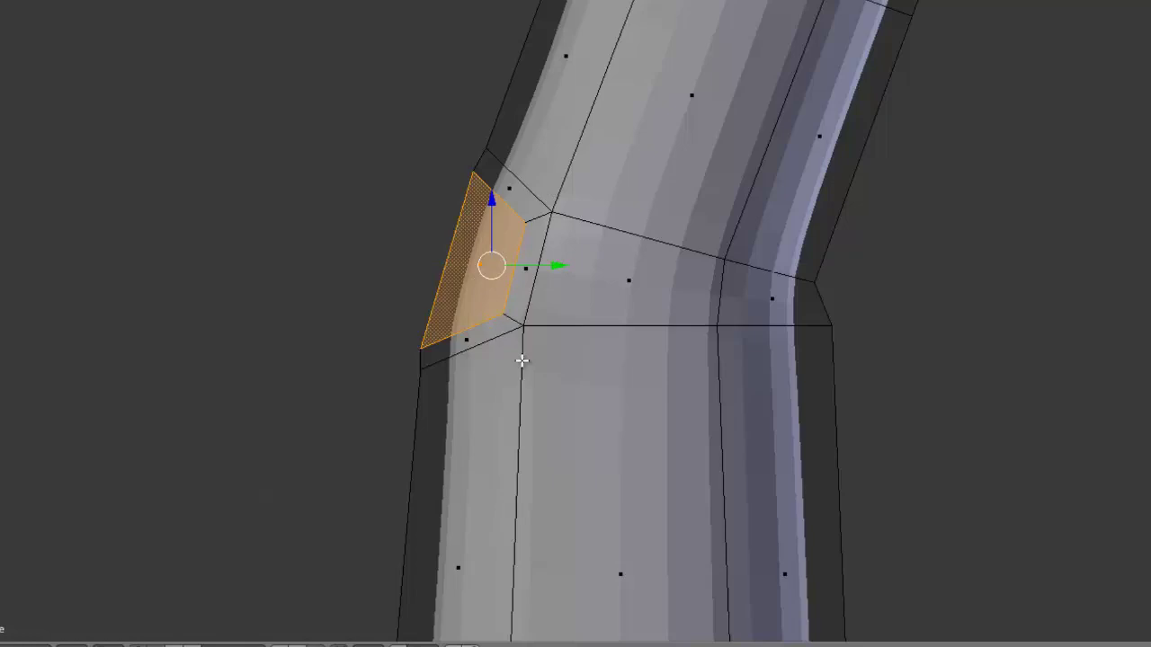
Add the adjacent face to the knuckle selection, grow it once, and orbit to face it.
mouse_move(445, 361)
middle_down()
mouse_move(540, 372)
mouse_move(632, 478)
mouse_move(629, 465)
mouse_move(594, 465)
mouse_move(421, 396)
mouse_move(514, 424)
middle_up()
shift+right_click(632, 478)
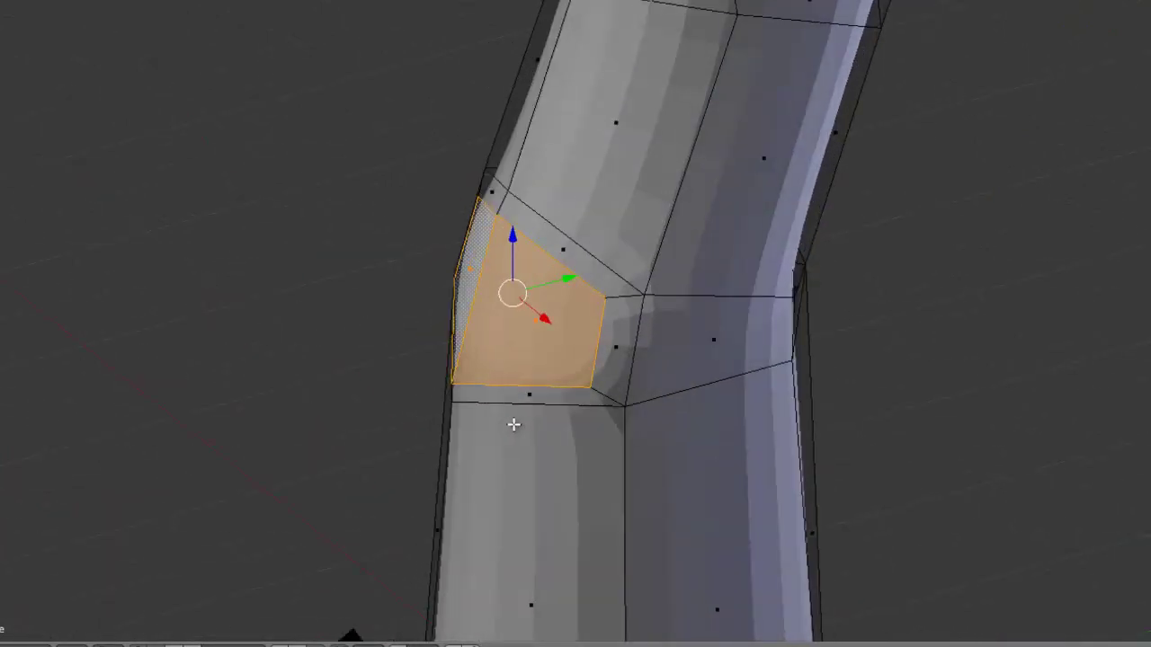
key(ctrl+KP_Add)
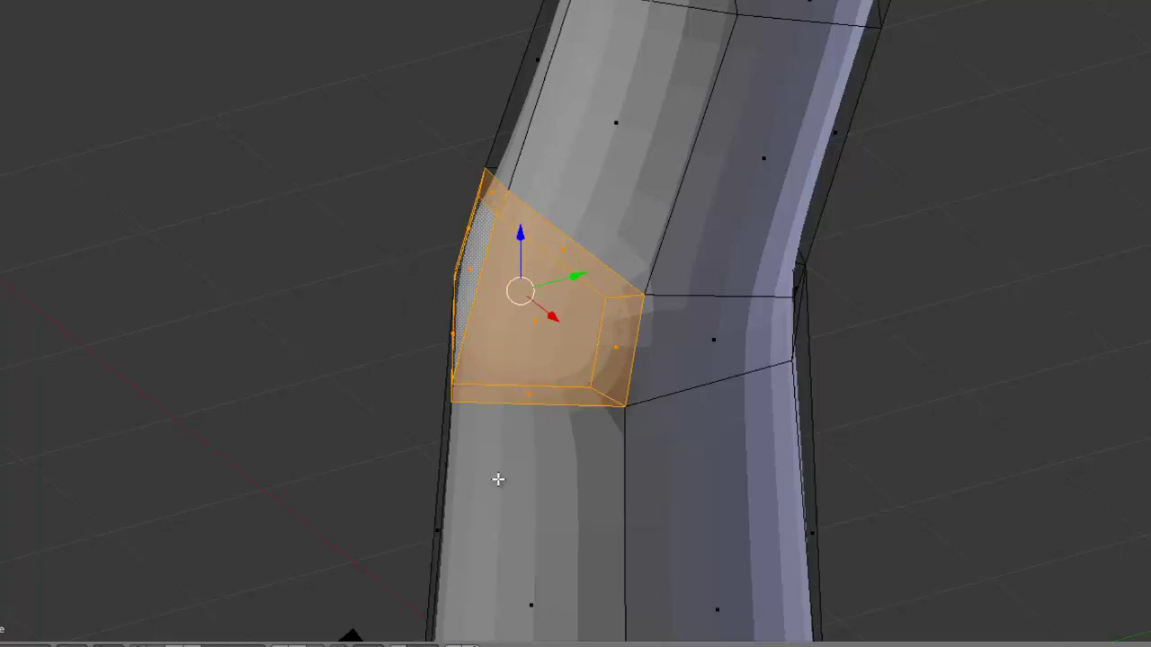
scroll(498, 478, down, 1)
mouse_move(493, 462)
middle_down()
mouse_move(639, 444)
mouse_move(699, 408)
mouse_move(711, 347)
mouse_move(563, 404)
mouse_move(590, 429)
mouse_move(753, 450)
mouse_move(812, 390)
mouse_move(817, 336)
mouse_move(709, 401)
mouse_move(563, 423)
mouse_move(582, 447)
middle_up()
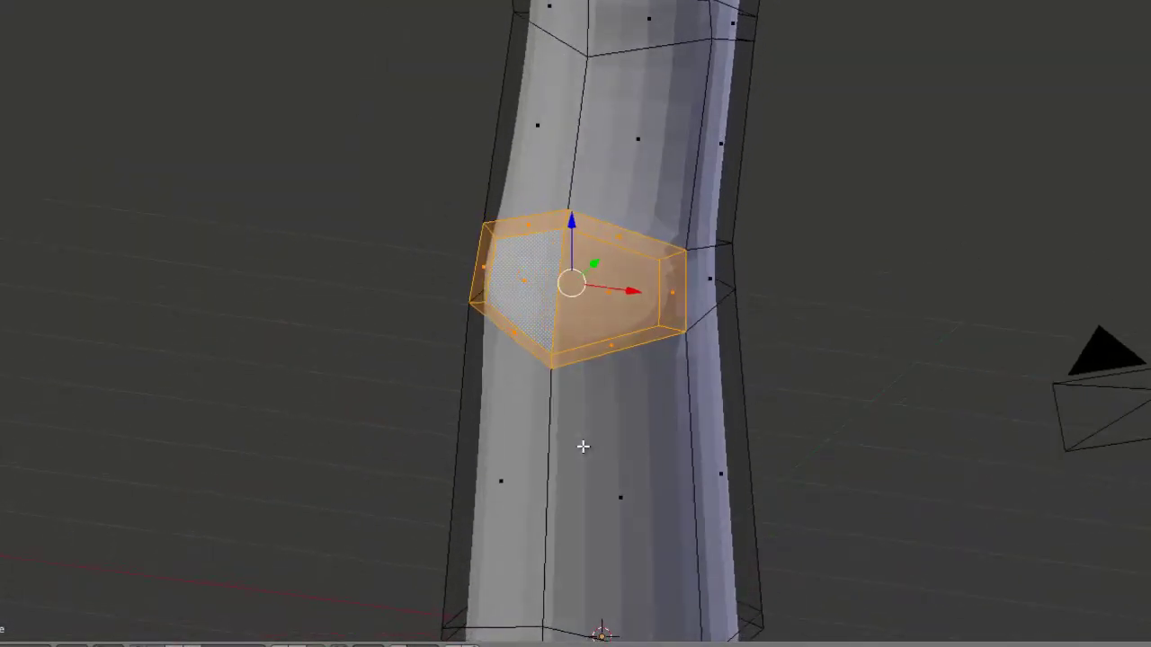
Grow the knuckle face selection outward three times with Ctrl+Numpad+.
key(ctrl+KP_Add)
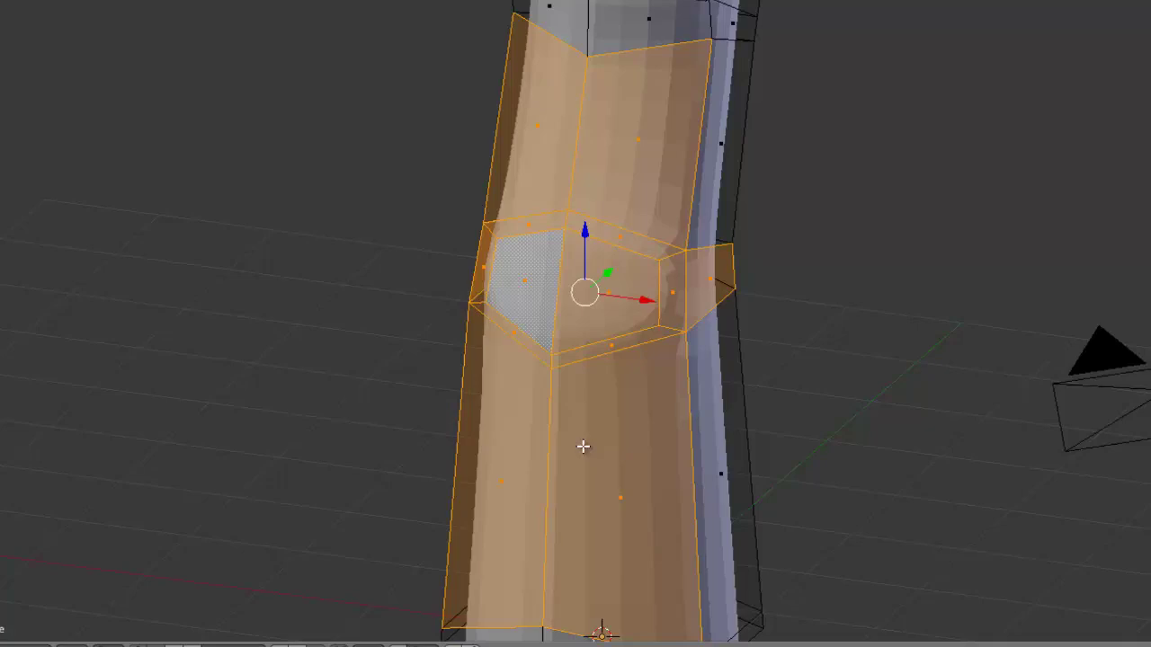
key(ctrl+KP_Add)
key(ctrl+KP_Add)
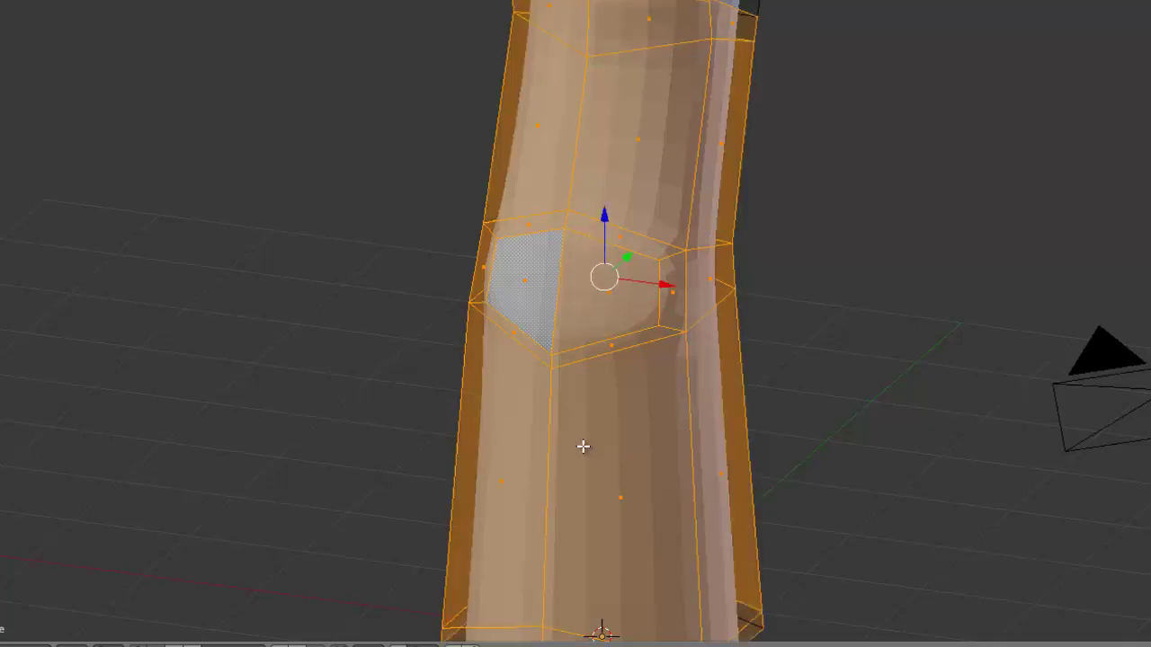
key(ctrl+KP_Add)
key(ctrl+KP_Add)
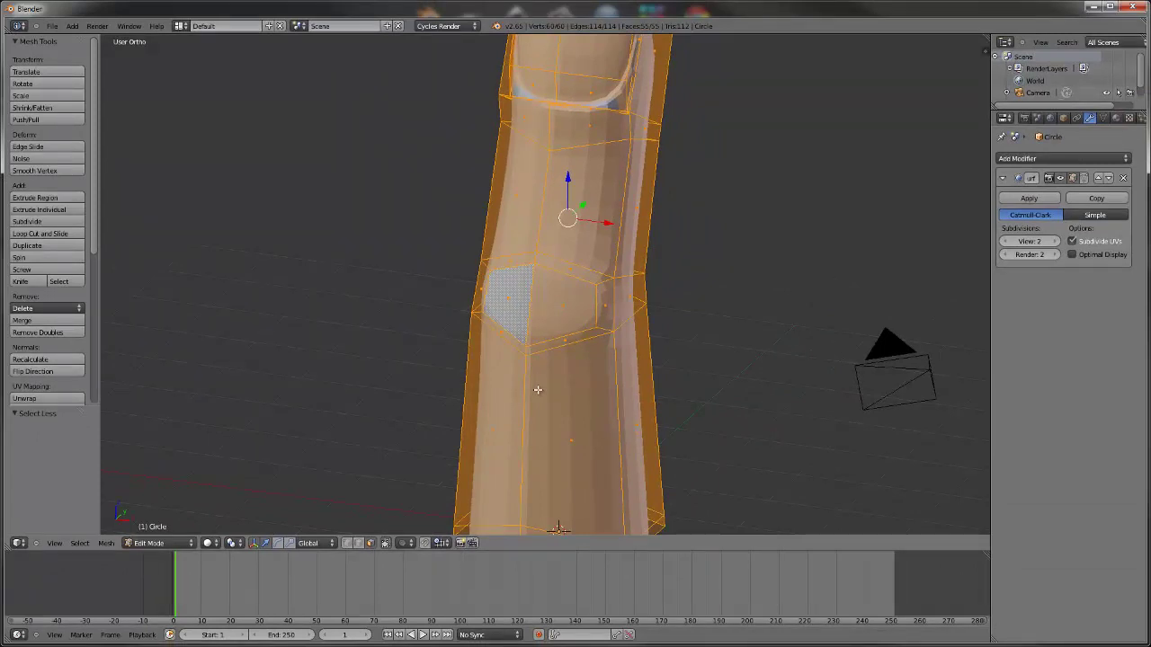
scroll(537, 389, down, 1)
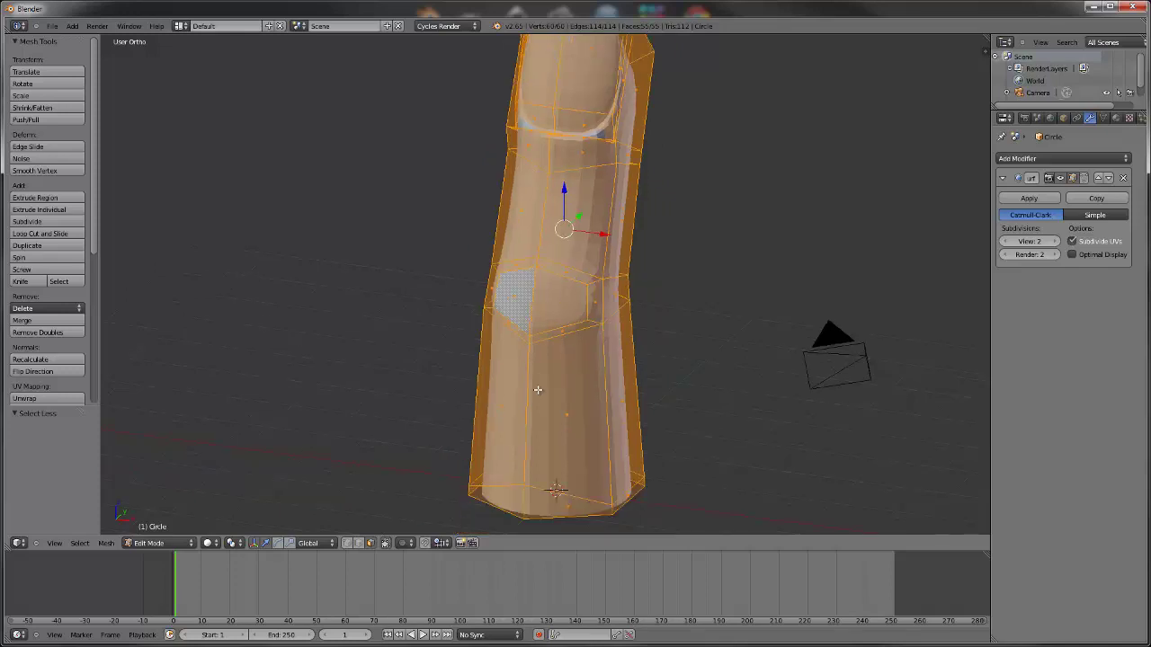
scroll(537, 389, down, 1)
scroll(537, 389, down, 1)
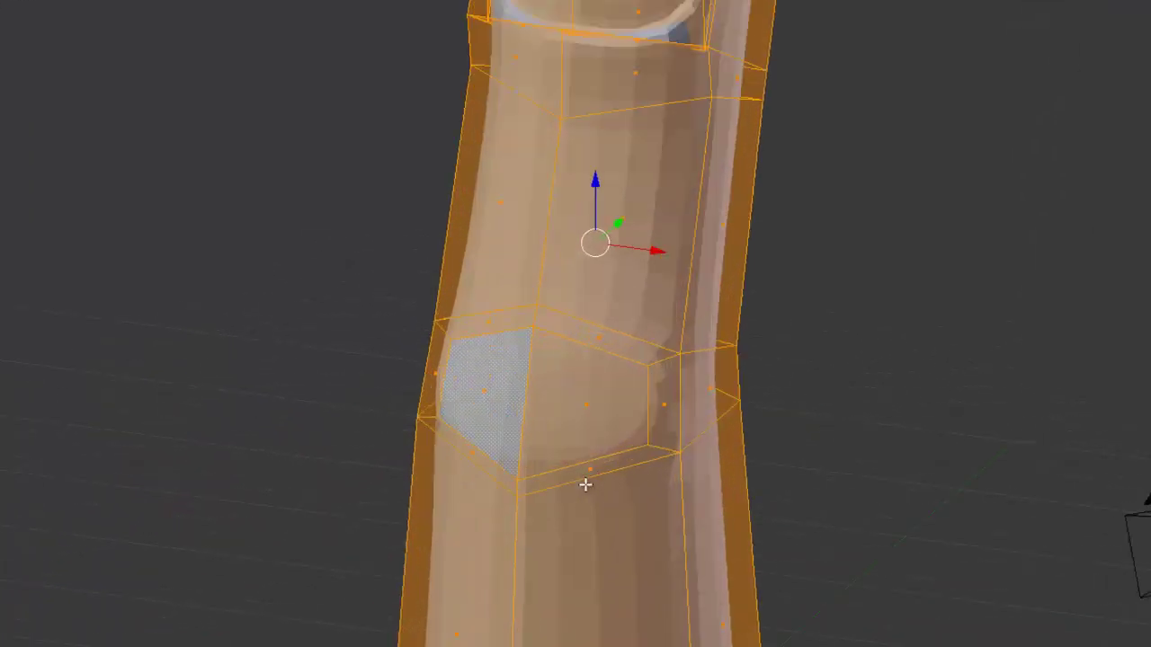
Reselect the single knuckle face and grow it ring by ring across most of the finger.
right_click(563, 409)
key(ctrl+KP_Add)
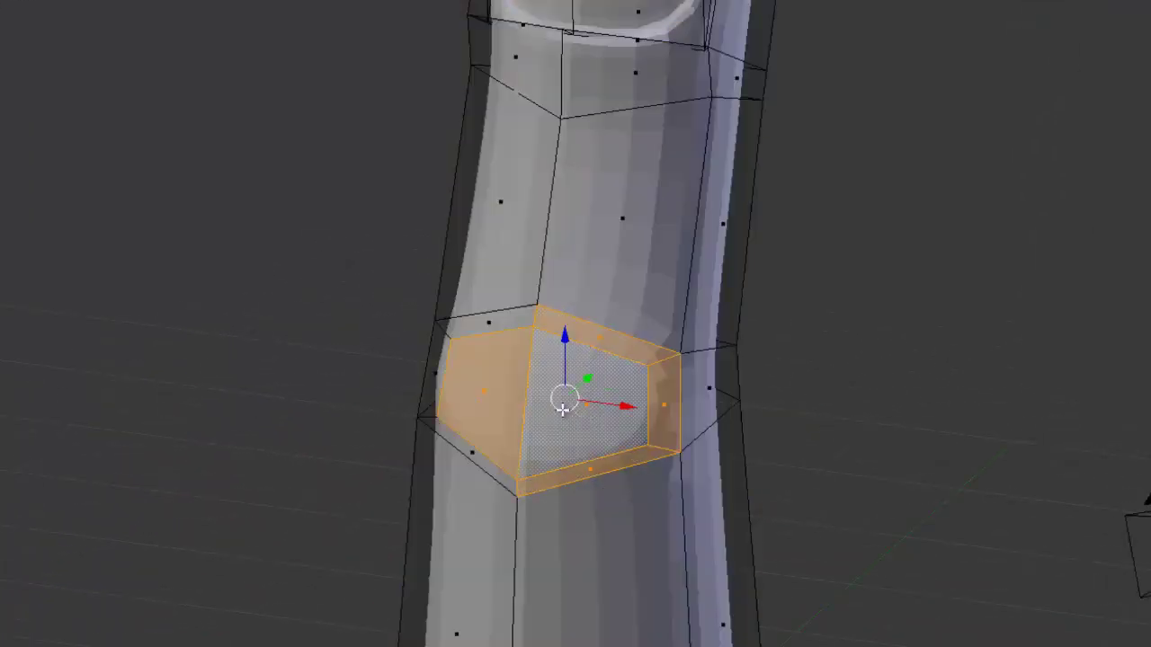
key(ctrl+KP_Subtract)
key(ctrl+KP_Add)
key(ctrl+KP_Add)
key(ctrl+KP_Add)
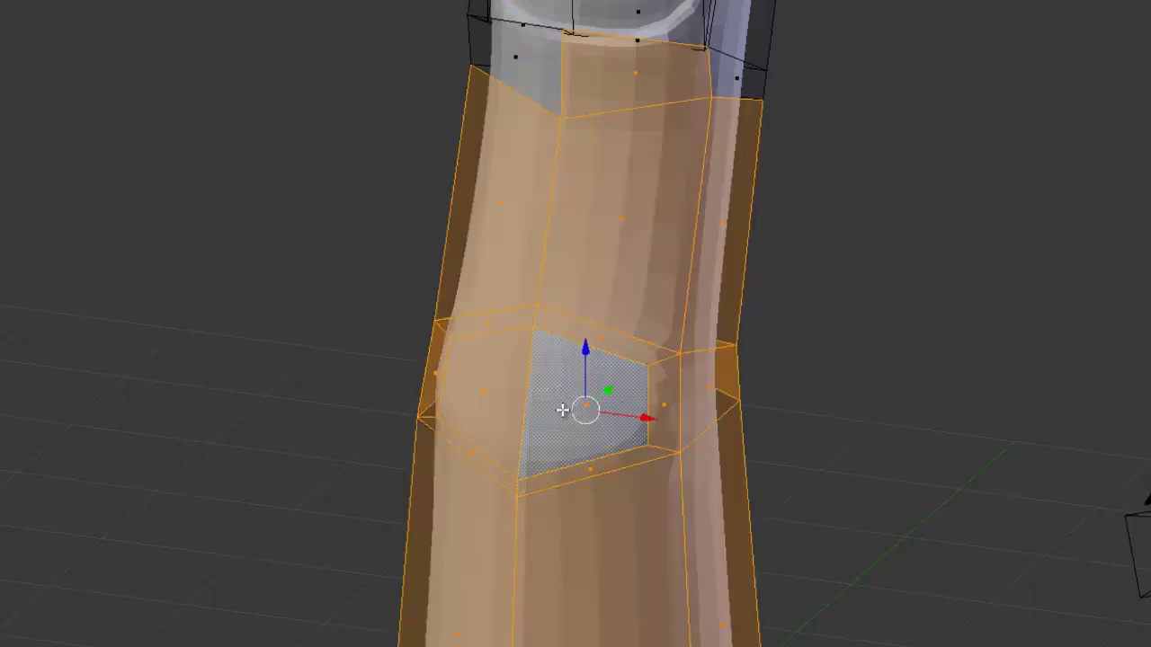
key(ctrl+KP_Add)
key(ctrl+KP_Subtract)
key(ctrl+KP_Subtract)
key(ctrl+KP_Subtract)
key(ctrl+KP_Subtract)
key(ctrl+KP_Add)
key(ctrl+KP_Add)
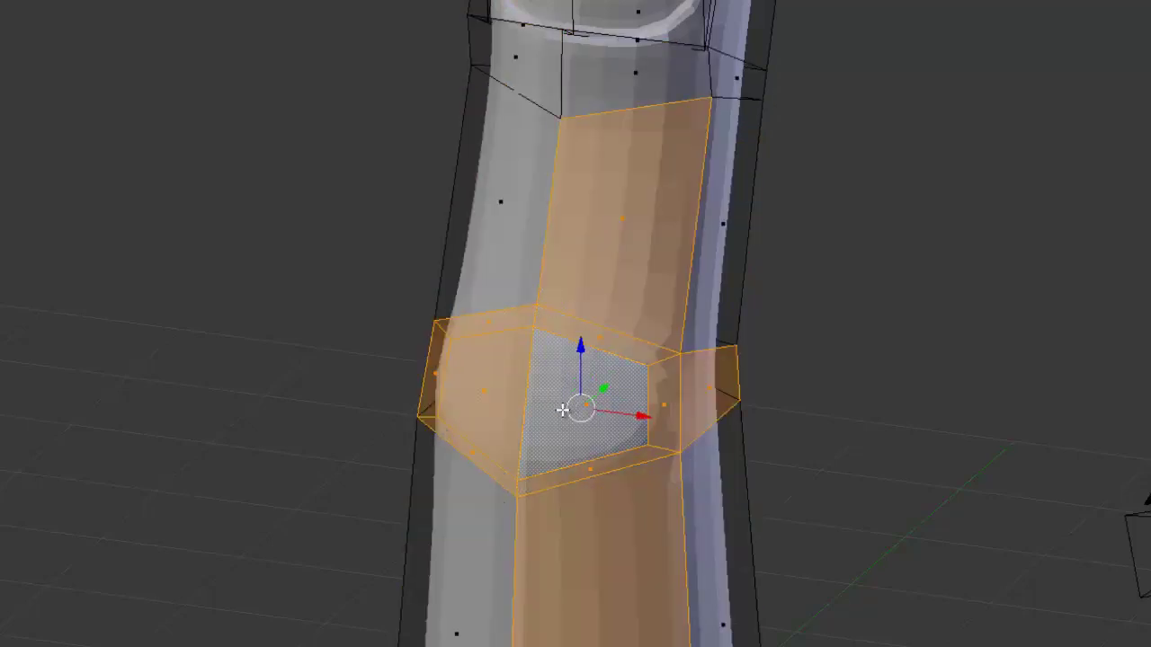
key(ctrl+KP_Add)
key(ctrl+KP_Add)
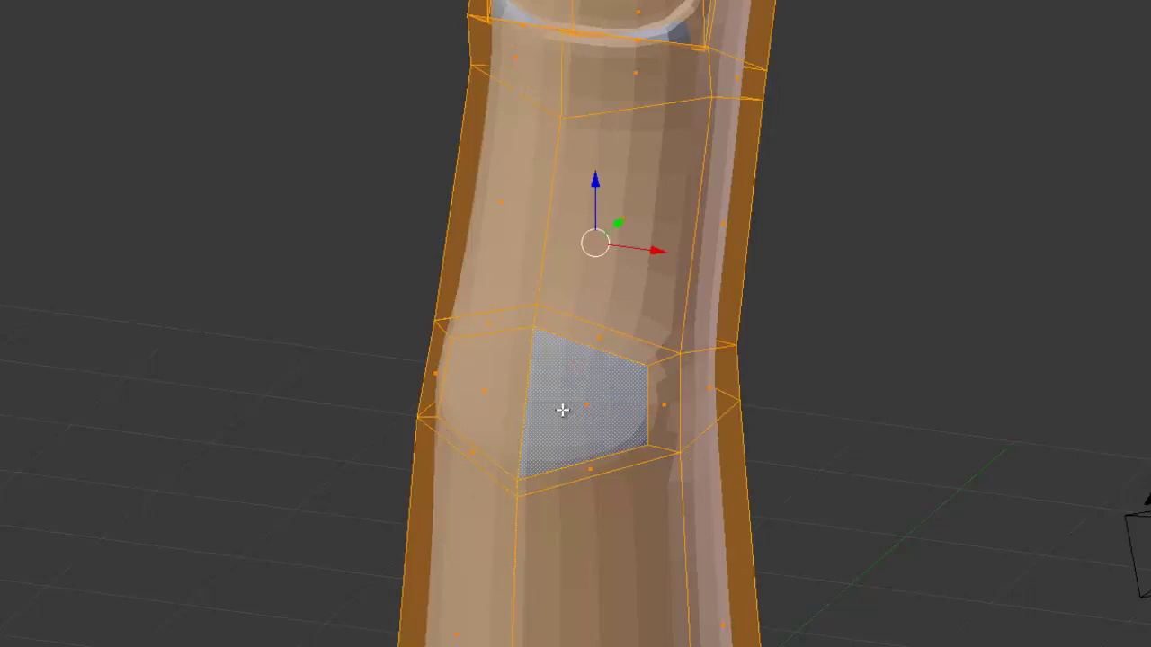
scroll(539, 373, down, 5)
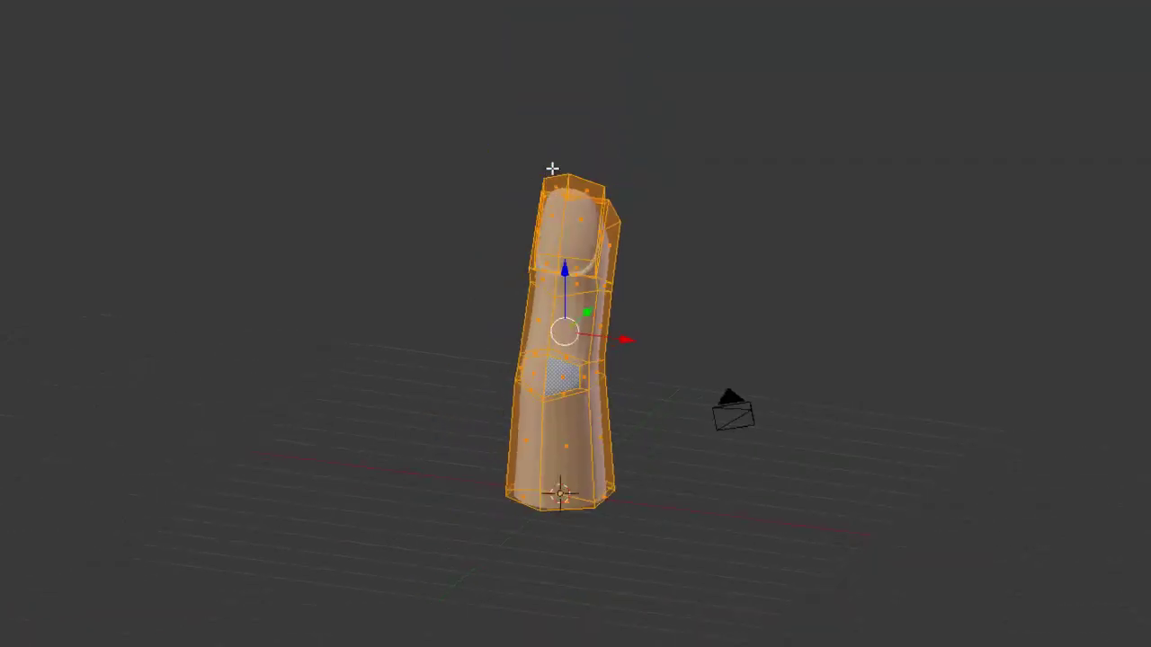
Extrude two neighbouring faces at the lower joint, sink them slightly inward, and select the whole patch.
scroll(550, 169, up, 3)
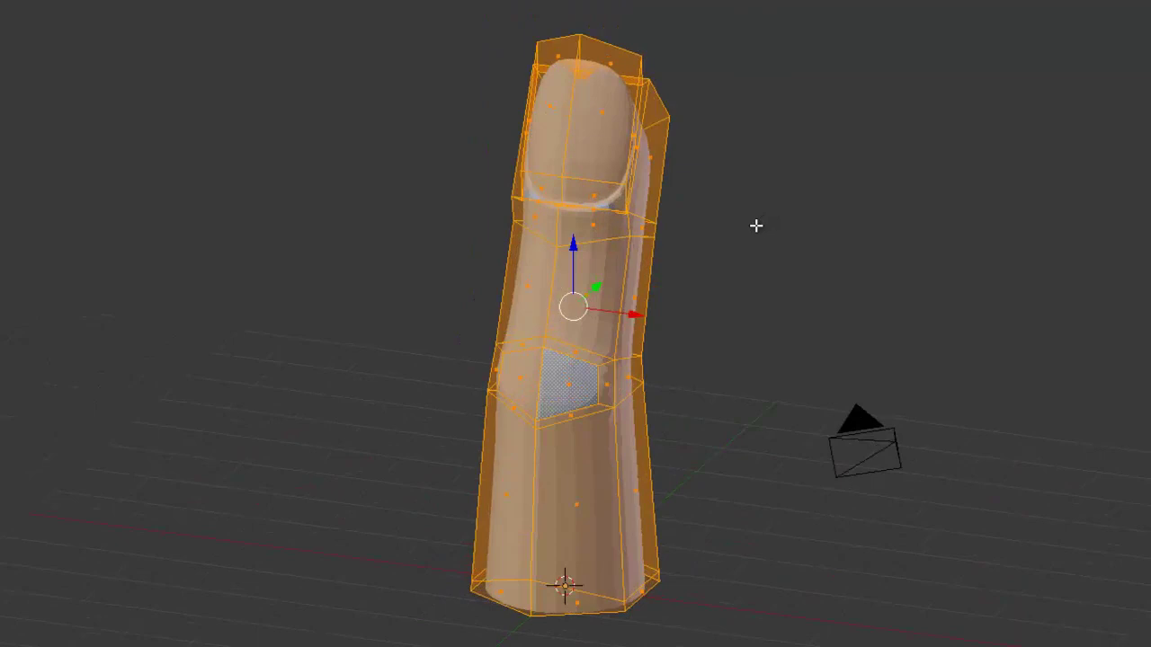
scroll(643, 486, up, 2)
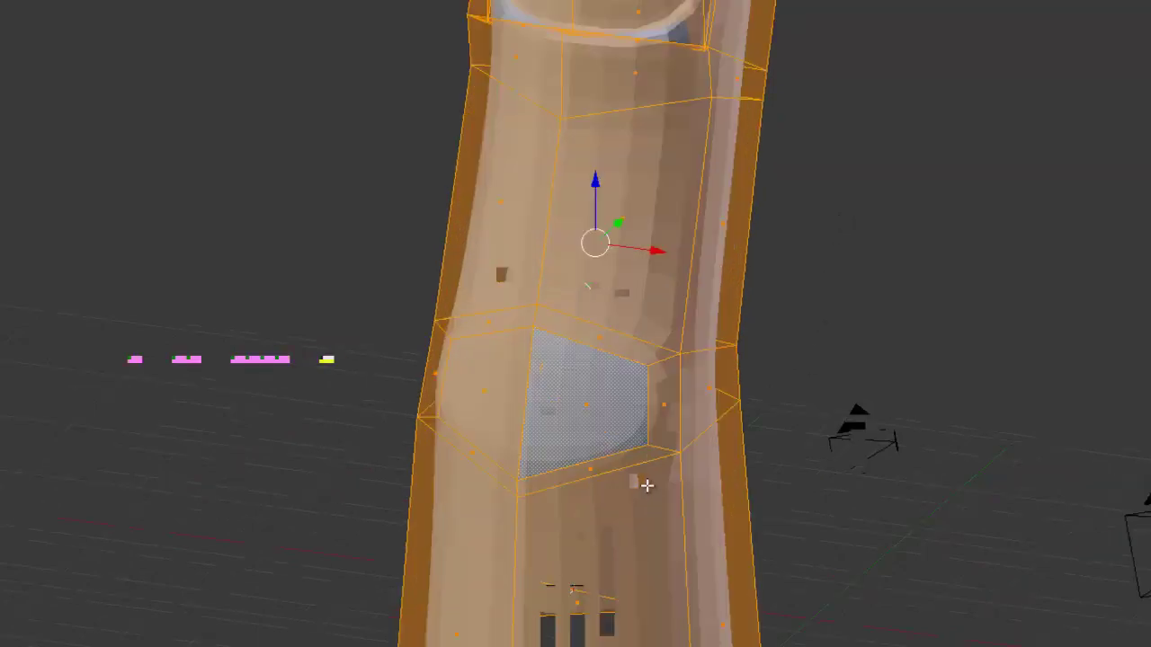
scroll(644, 482, down, 1)
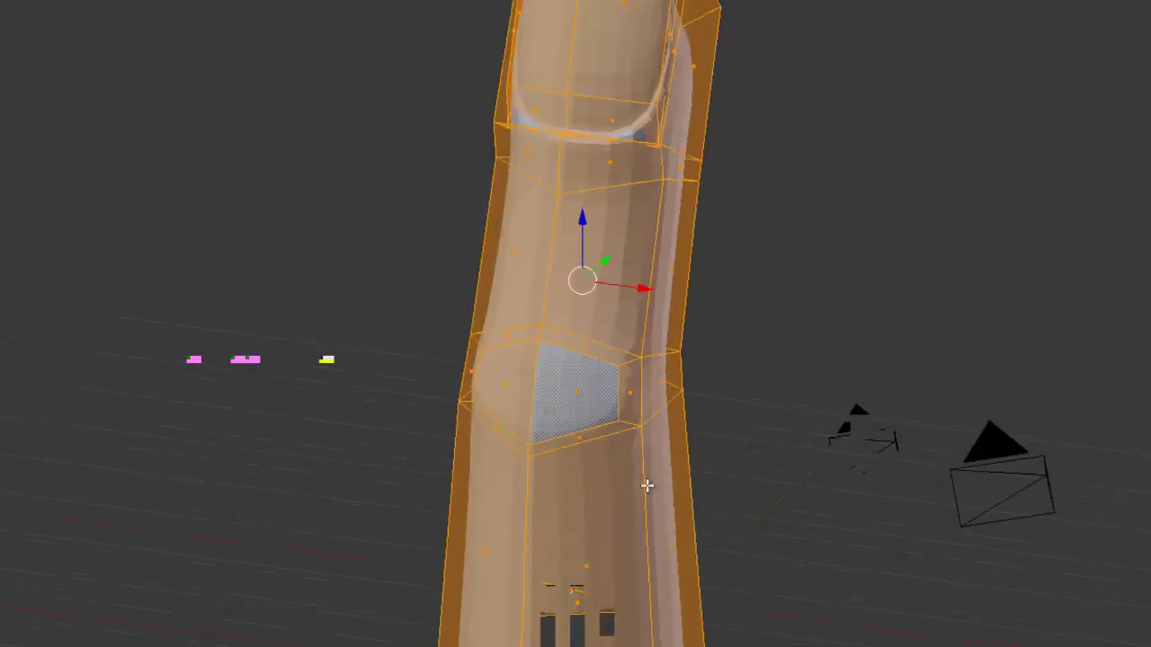
right_click(575, 394)
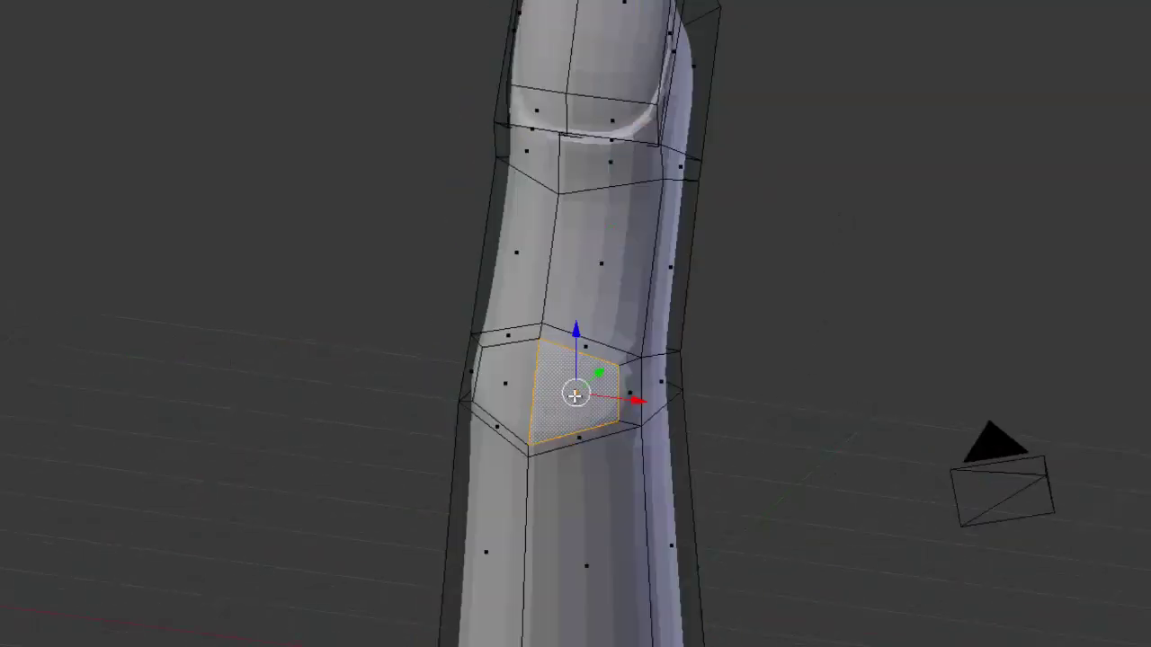
shift+right_click(514, 380)
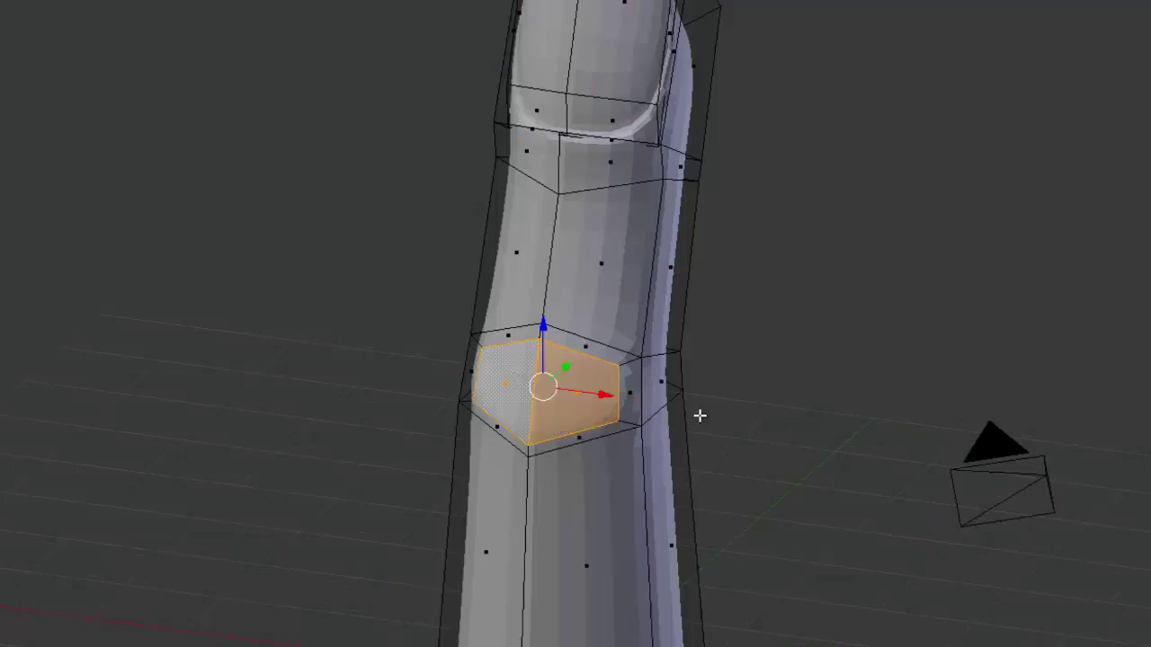
key(e)
key(minus)
key(ctrl+KP_Add)
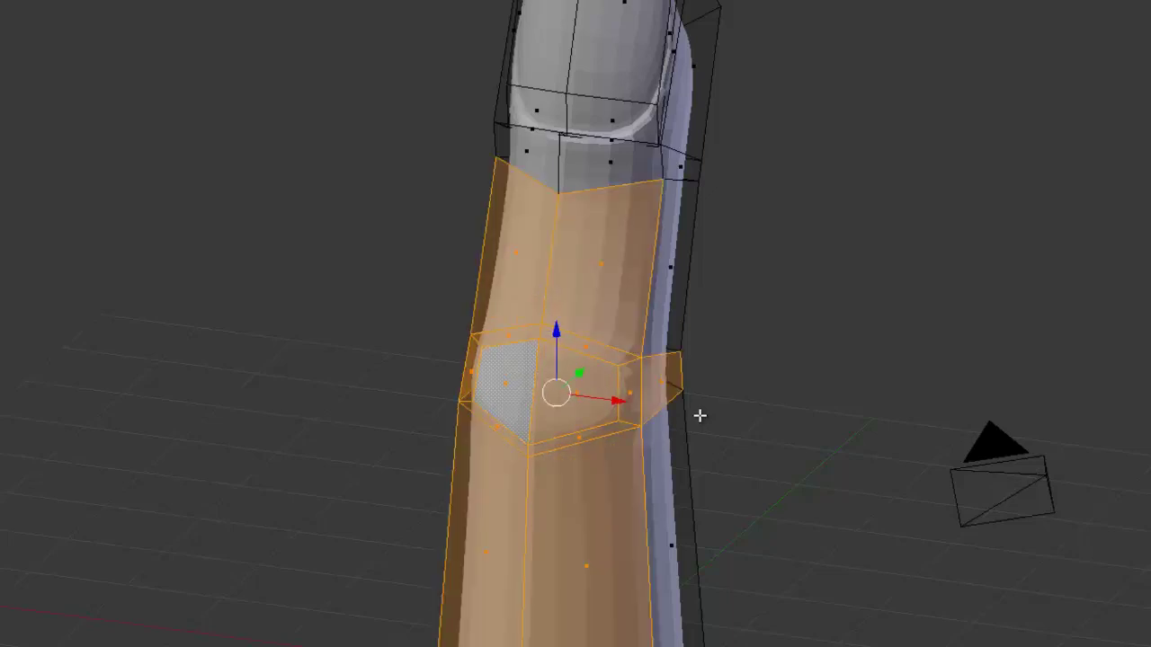
key(ctrl+KP_Subtract)
key(ctrl+KP_Subtract)
key(ctrl+KP_Add)
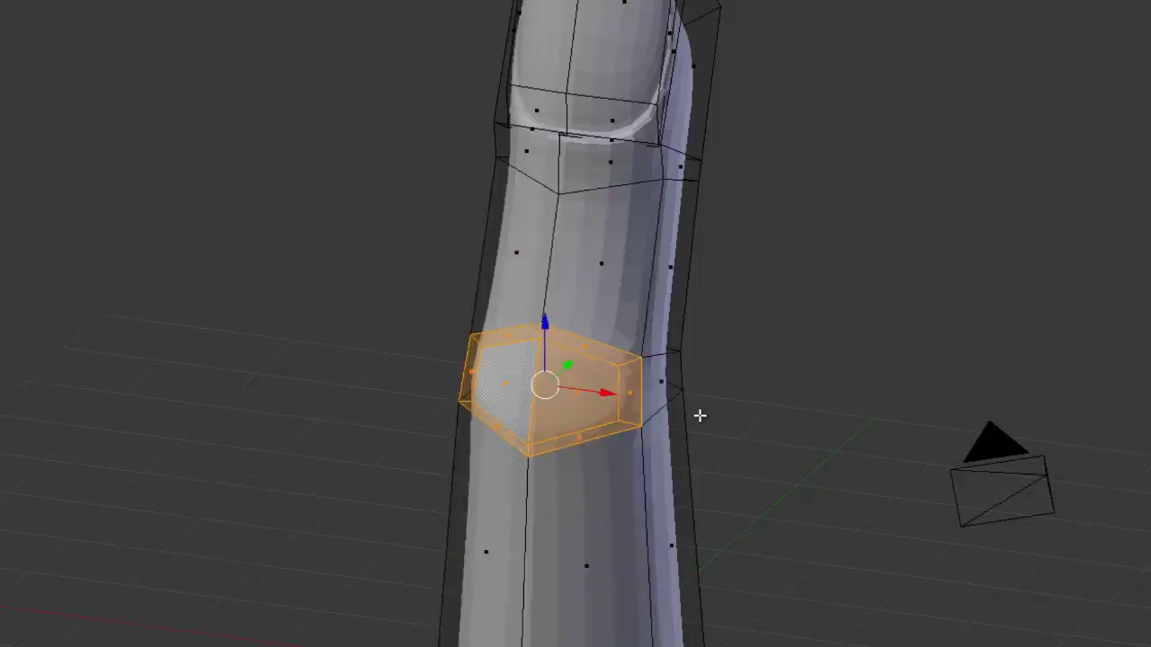
key(KP_1)
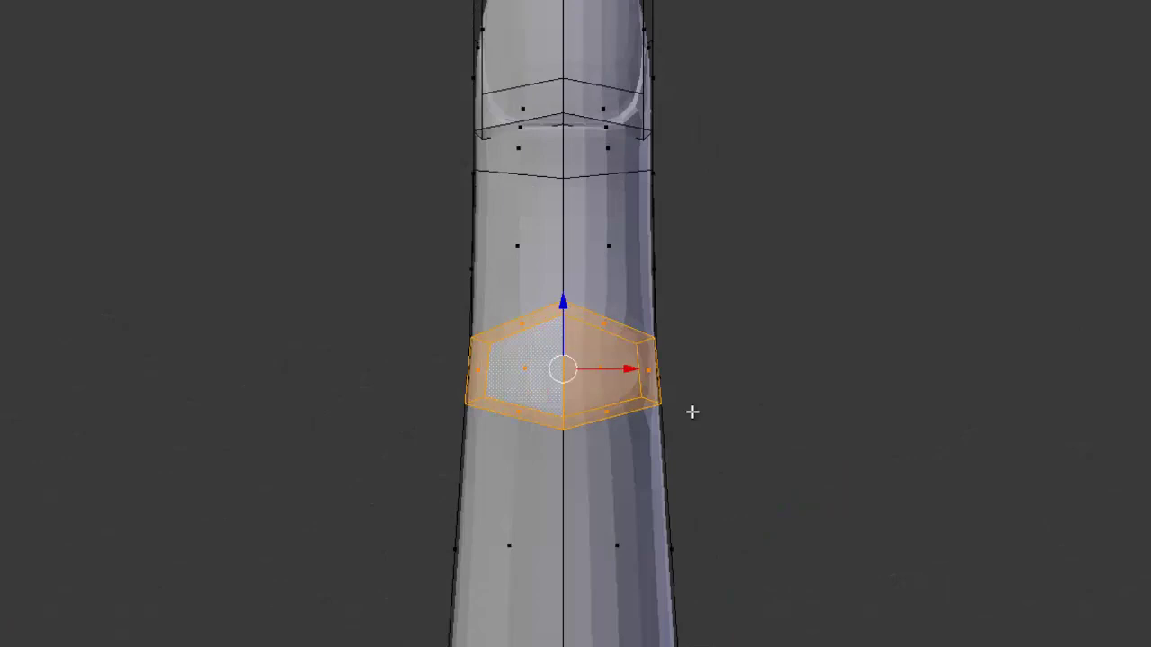
scroll(781, 444, up, 4)
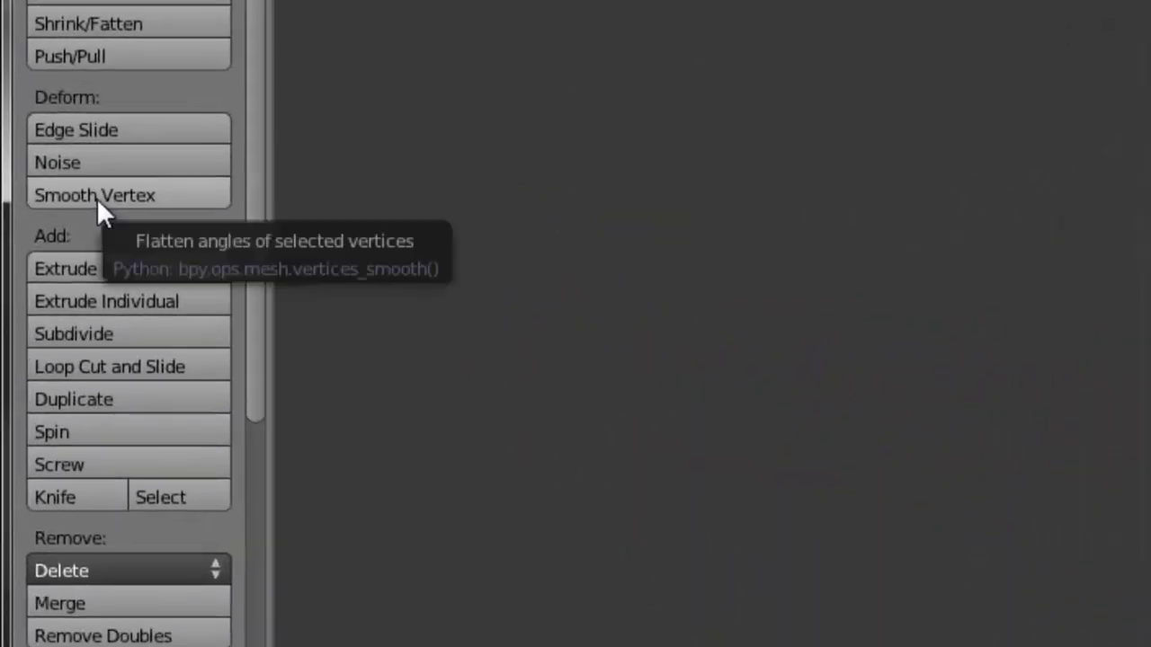
Smooth the vertices of the extruded knuckle patch and check it from the side view.
click(96, 198)
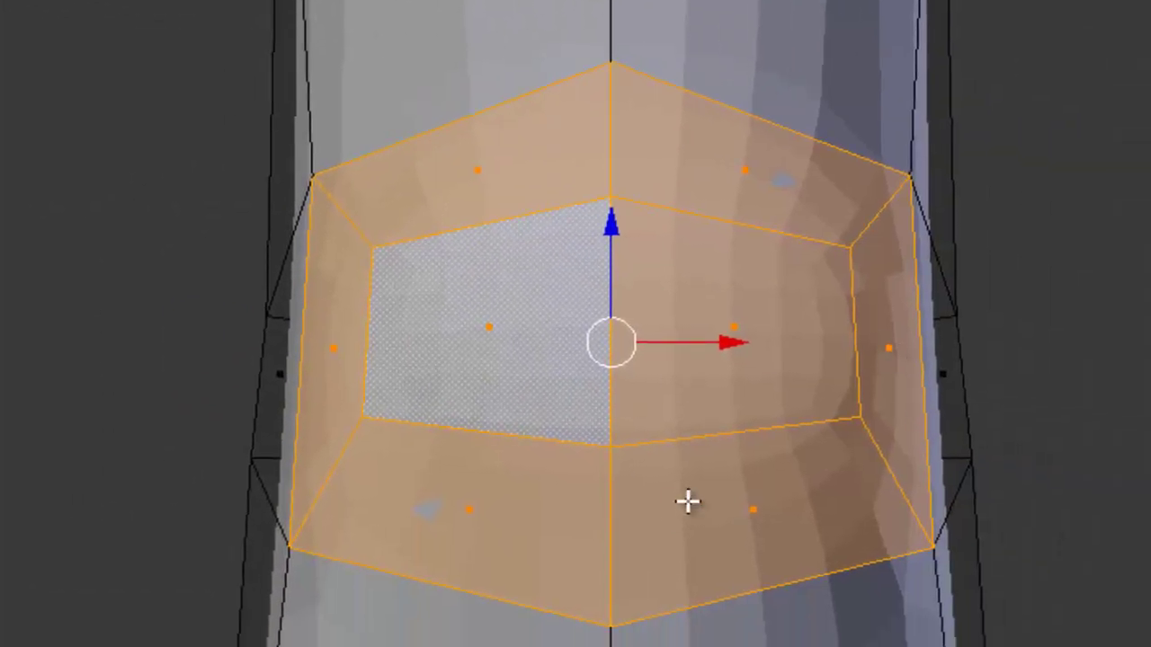
key(KP_3)
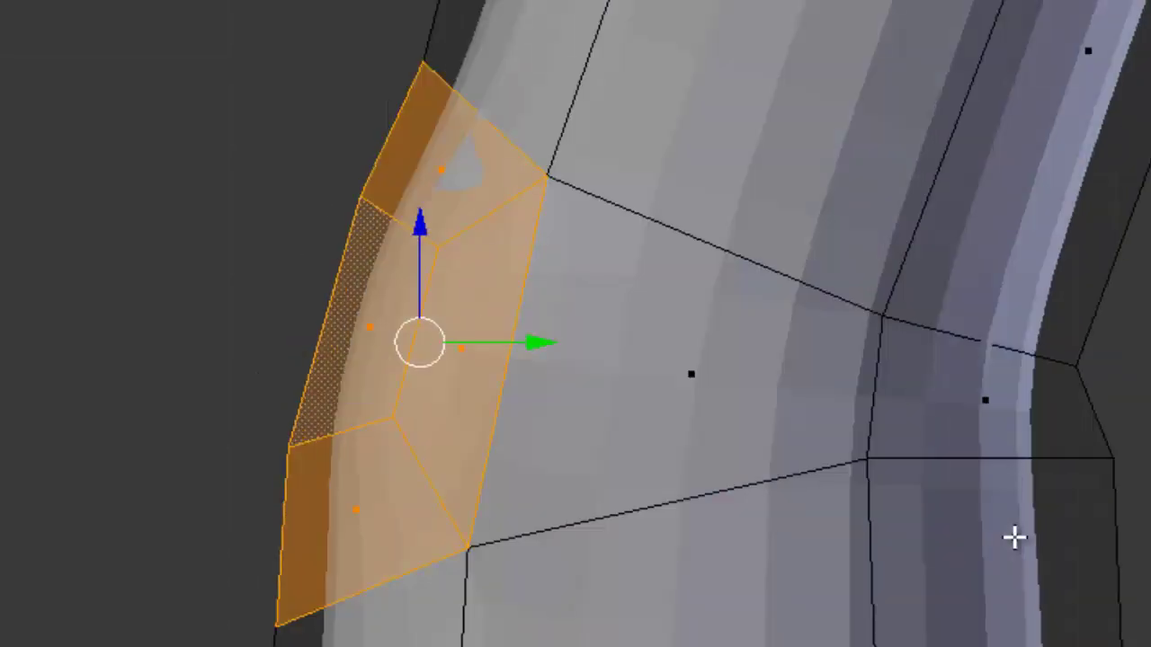
scroll(1001, 537, down, 3)
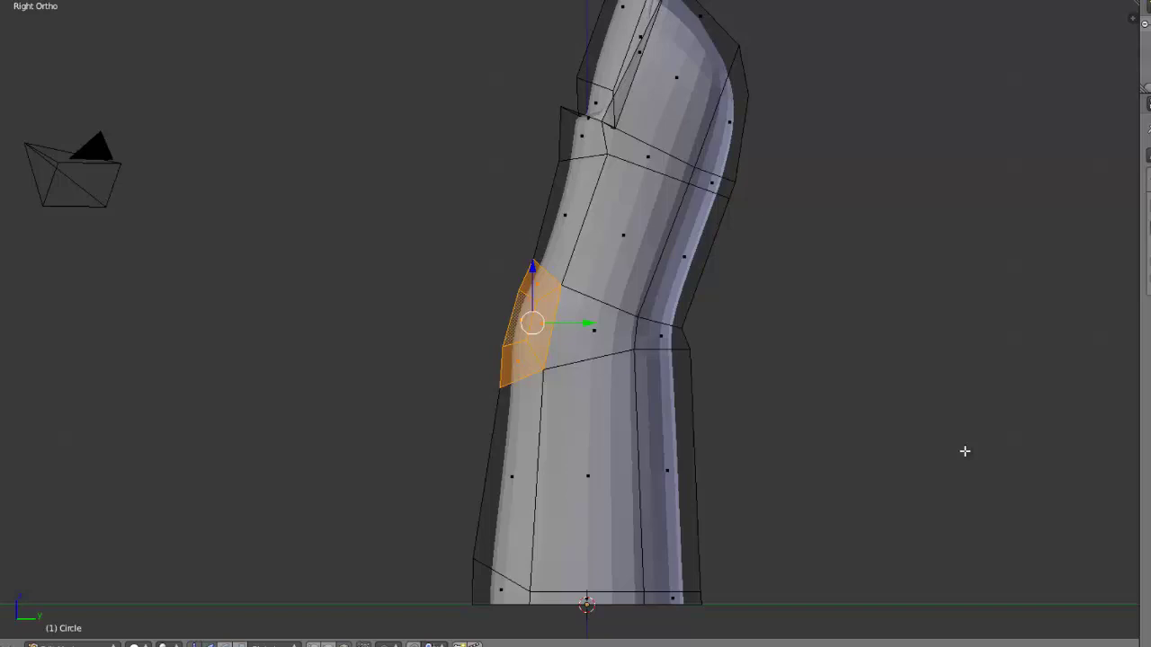
Return to Object Mode and orbit around the finger to inspect the new joint from several sides.
scroll(672, 401, up, 1)
scroll(832, 568, up, 2)
scroll(897, 619, up, 1)
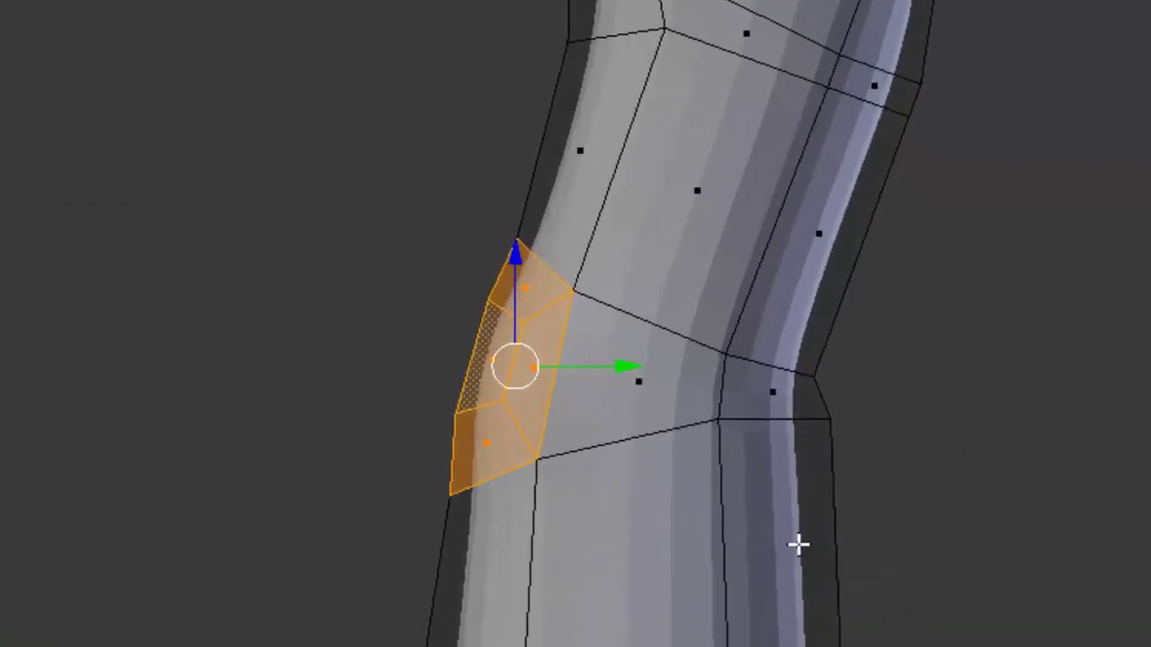
key(Tab)
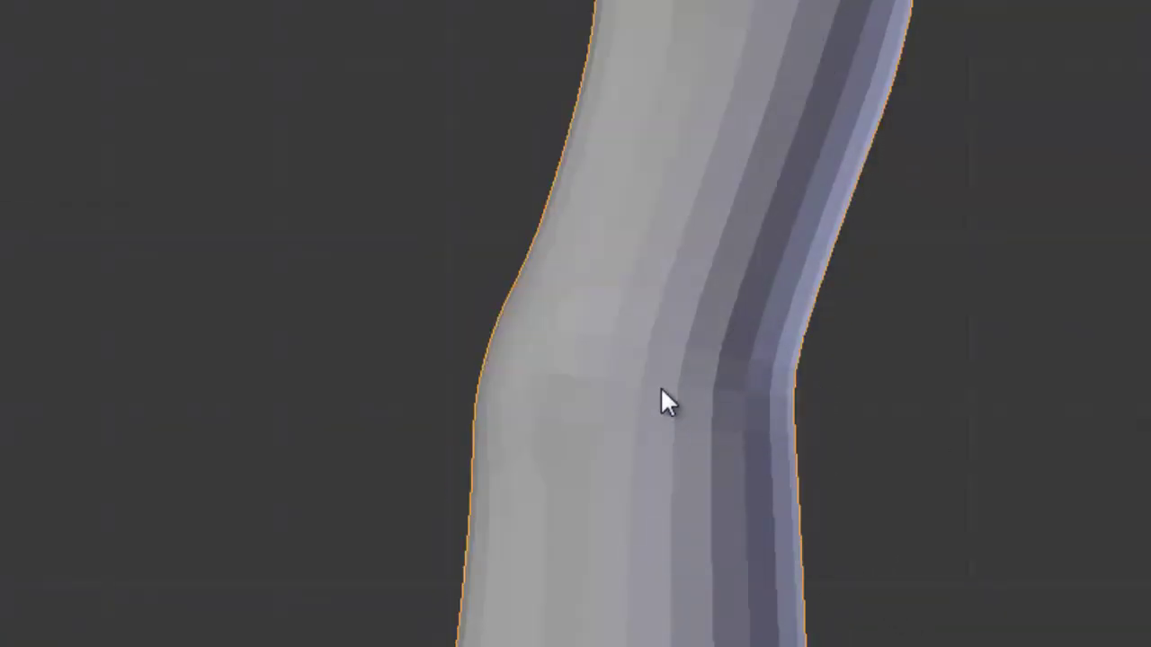
mouse_move(661, 390)
middle_down()
mouse_move(968, 478)
mouse_move(714, 417)
mouse_move(657, 423)
mouse_move(829, 413)
mouse_move(632, 27)
middle_up()
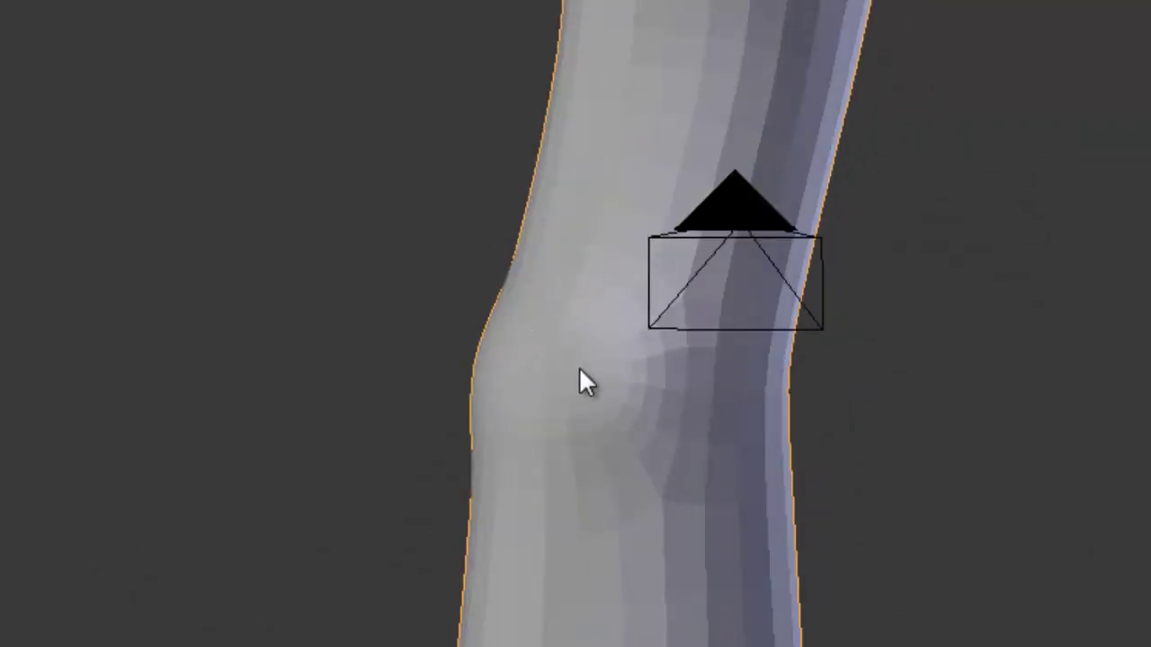
mouse_move(635, 442)
middle_down()
mouse_move(770, 488)
mouse_move(1147, 462)
mouse_move(974, 456)
middle_up()
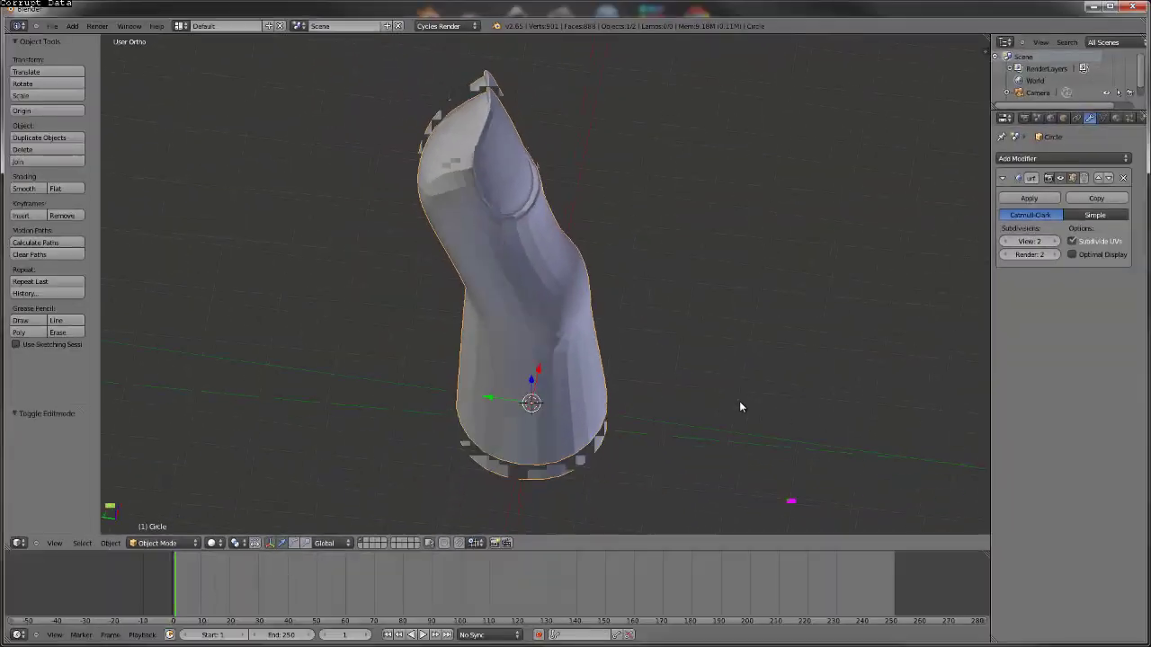
mouse_move(739, 407)
middle_down()
mouse_move(581, 340)
mouse_move(430, 321)
mouse_move(434, 352)
mouse_move(493, 389)
mouse_move(583, 360)
mouse_move(604, 275)
mouse_move(618, 342)
mouse_move(797, 339)
mouse_move(637, 354)
mouse_move(532, 337)
middle_up()
mouse_move(419, 350)
middle_down()
mouse_move(637, 374)
mouse_move(653, 351)
mouse_move(632, 390)
mouse_move(524, 374)
mouse_move(462, 312)
middle_up()
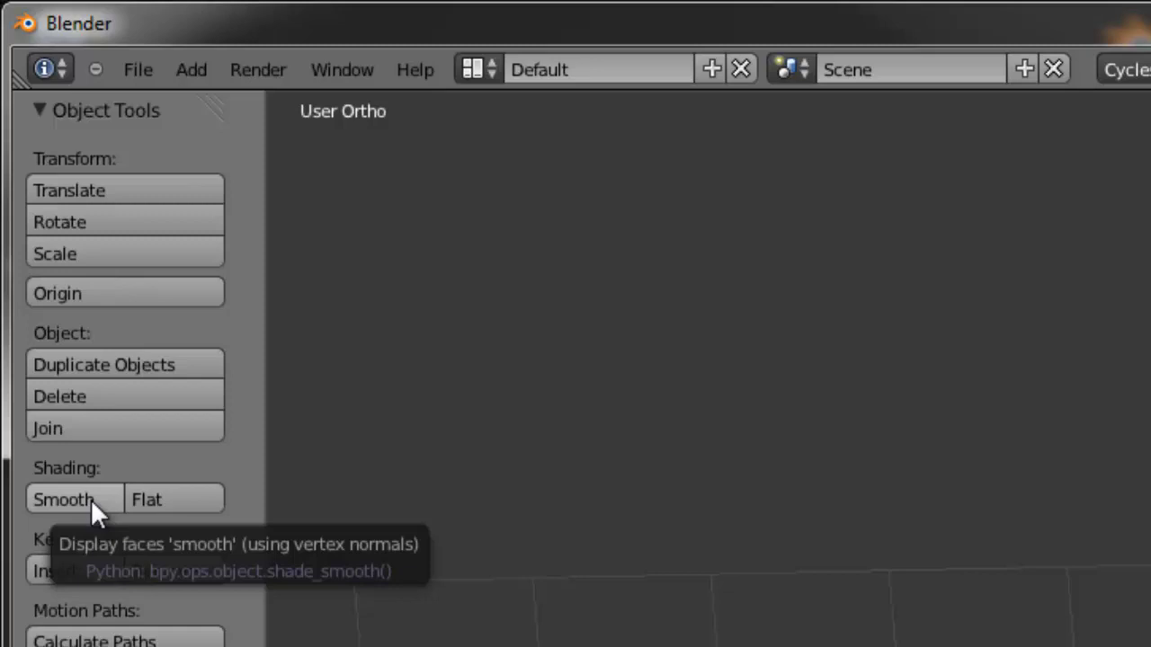
Apply smooth shading to the finger and orbit to inspect the unfaceted surface.
click(90, 499)
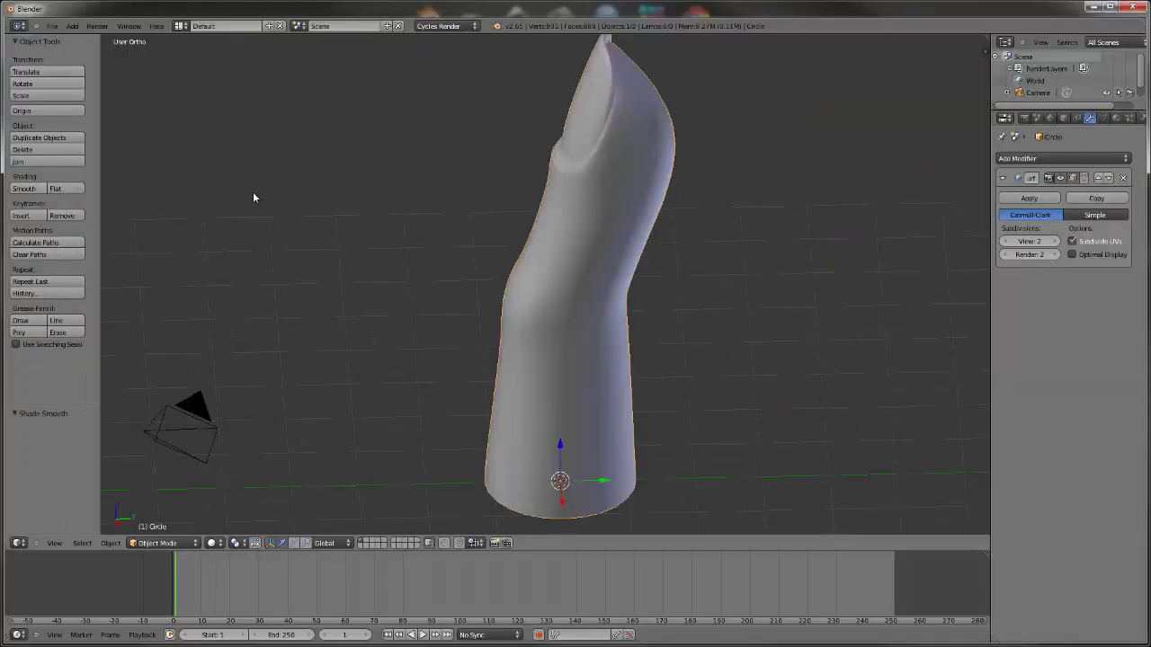
mouse_move(526, 183)
middle_down()
mouse_move(563, 188)
mouse_move(667, 160)
mouse_move(684, 143)
mouse_move(779, 163)
mouse_move(814, 156)
mouse_move(710, 239)
mouse_move(621, 239)
mouse_move(584, 197)
mouse_move(329, 207)
mouse_move(215, 193)
mouse_move(179, 115)
mouse_move(182, 90)
mouse_move(83, 137)
mouse_move(145, 124)
mouse_move(124, 150)
mouse_move(198, 141)
mouse_move(212, 84)
mouse_move(146, 118)
mouse_move(111, 120)
mouse_move(126, 149)
mouse_move(193, 103)
mouse_move(203, 126)
mouse_move(226, 72)
mouse_move(308, 142)
mouse_move(552, 167)
mouse_move(596, 160)
middle_up()
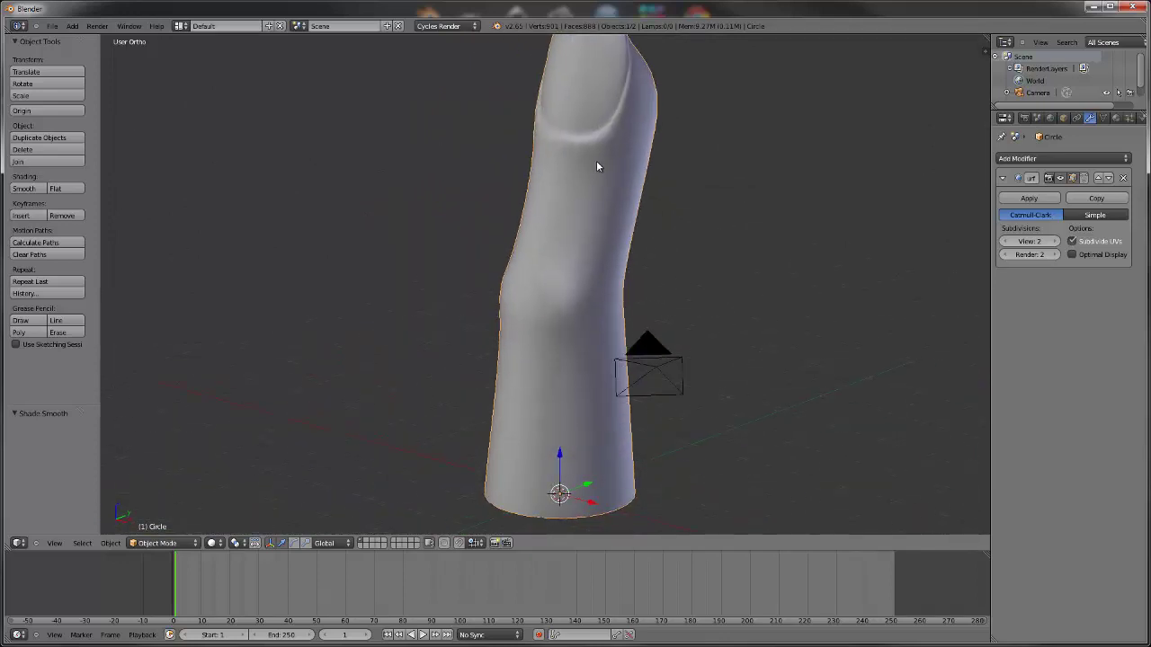
In camera view, scale the finger down and move it along X and Y to recentre it.
key(KP_0)
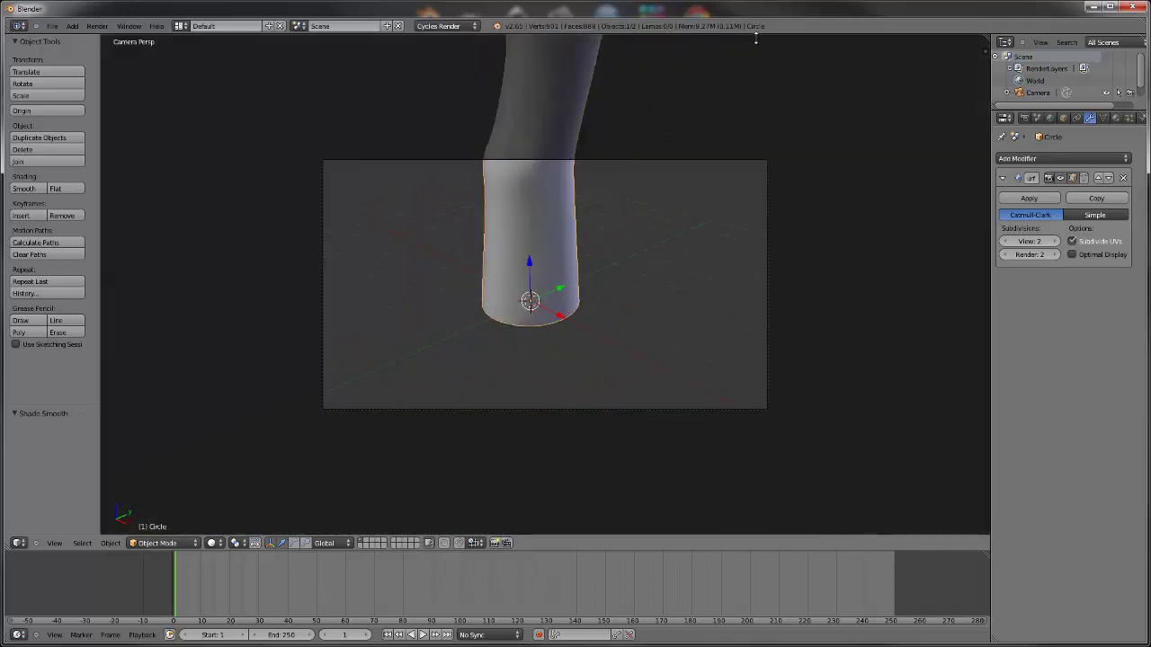
key(s)
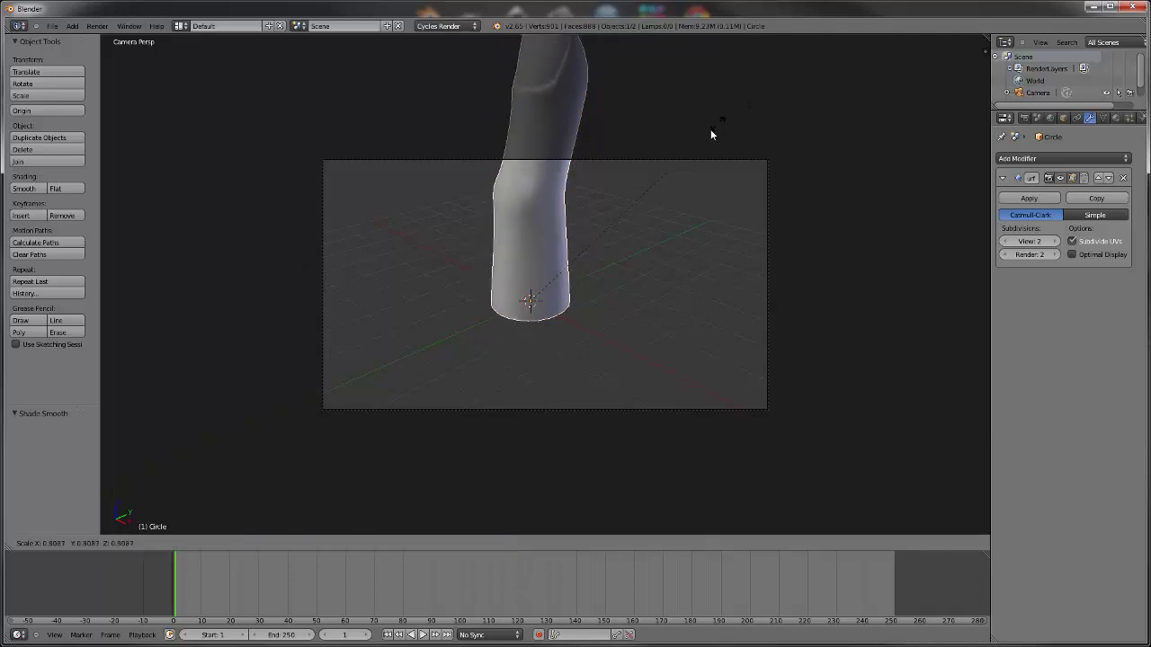
click(628, 189)
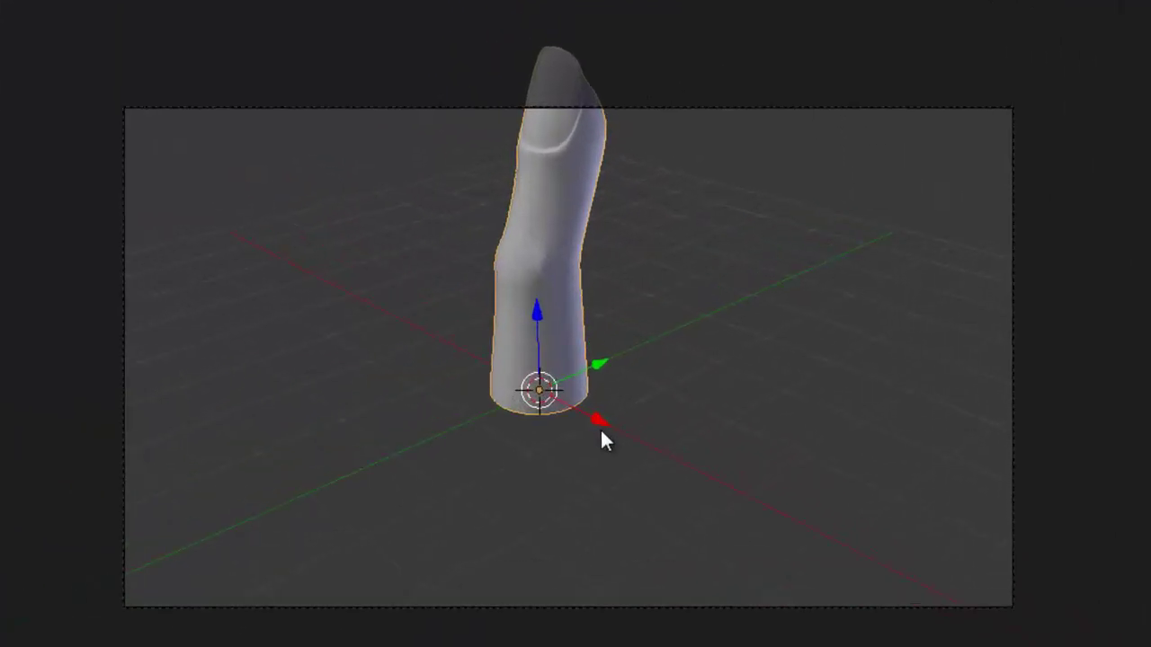
drag(600, 427, 644, 486)
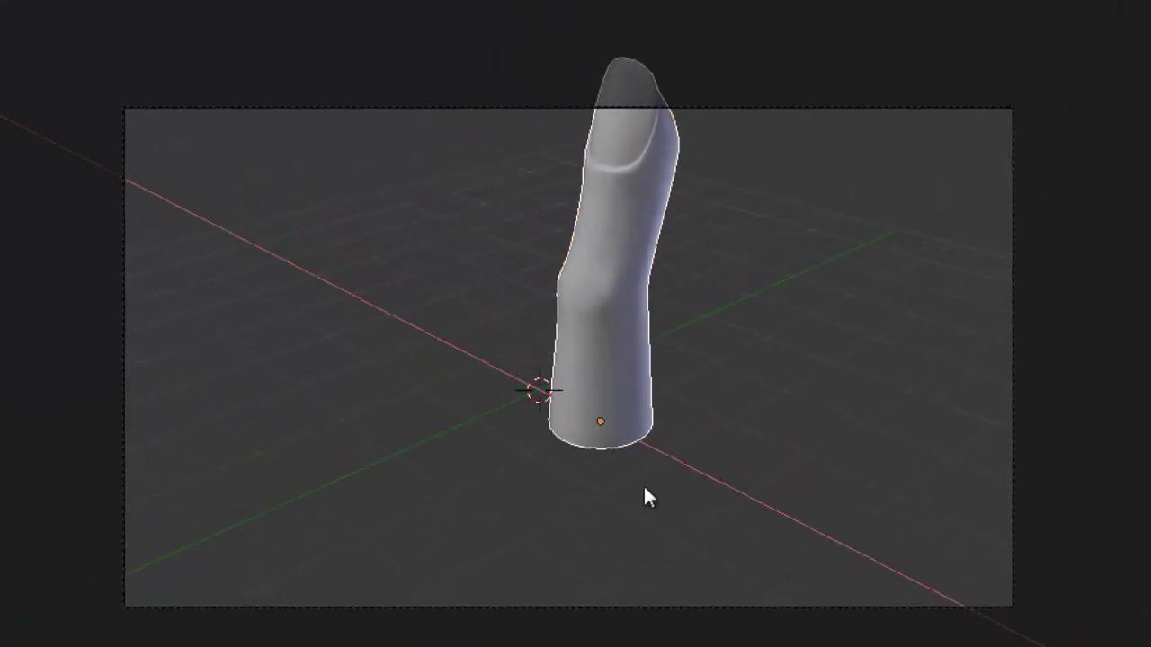
key(g)
key(y)
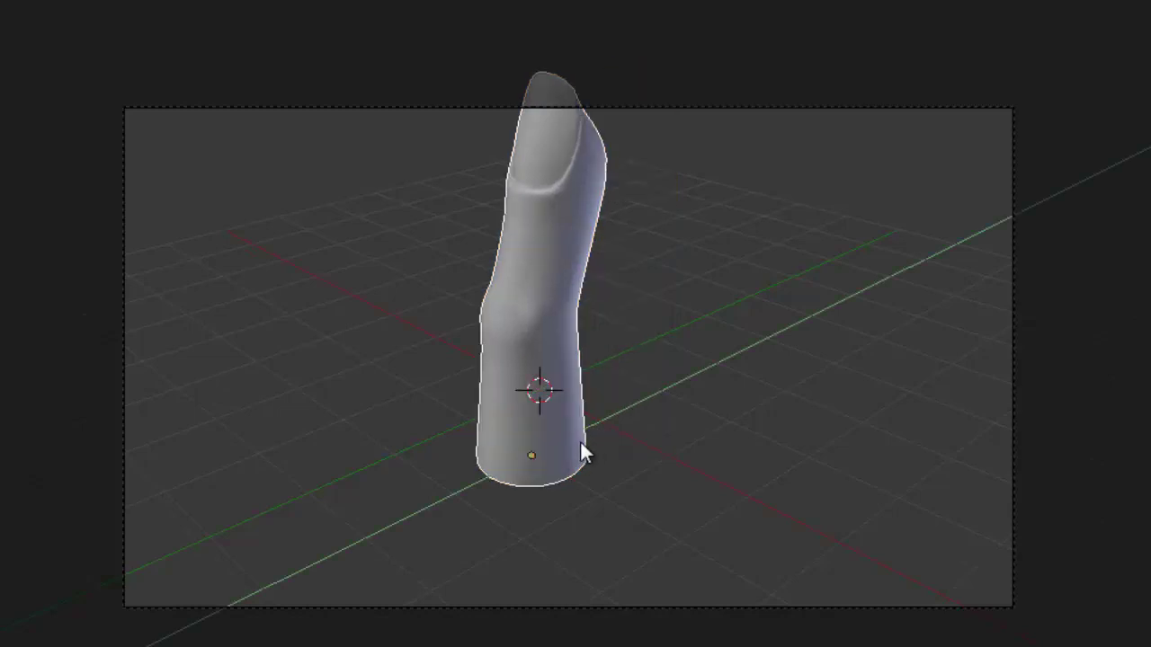
click(582, 443)
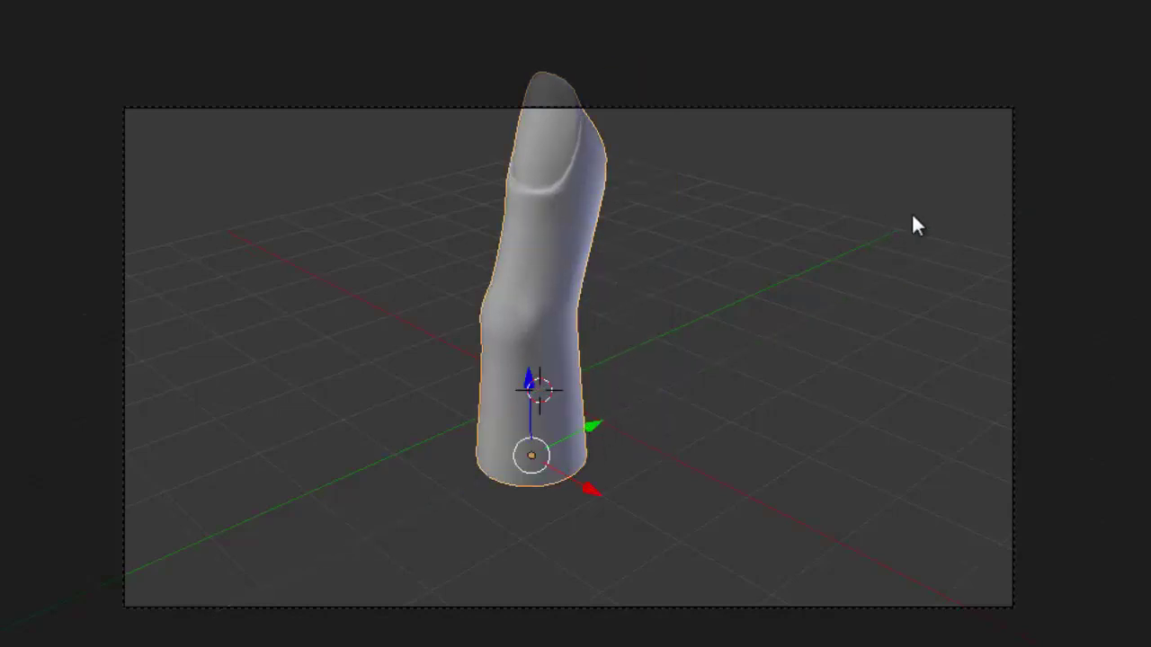
key(s)
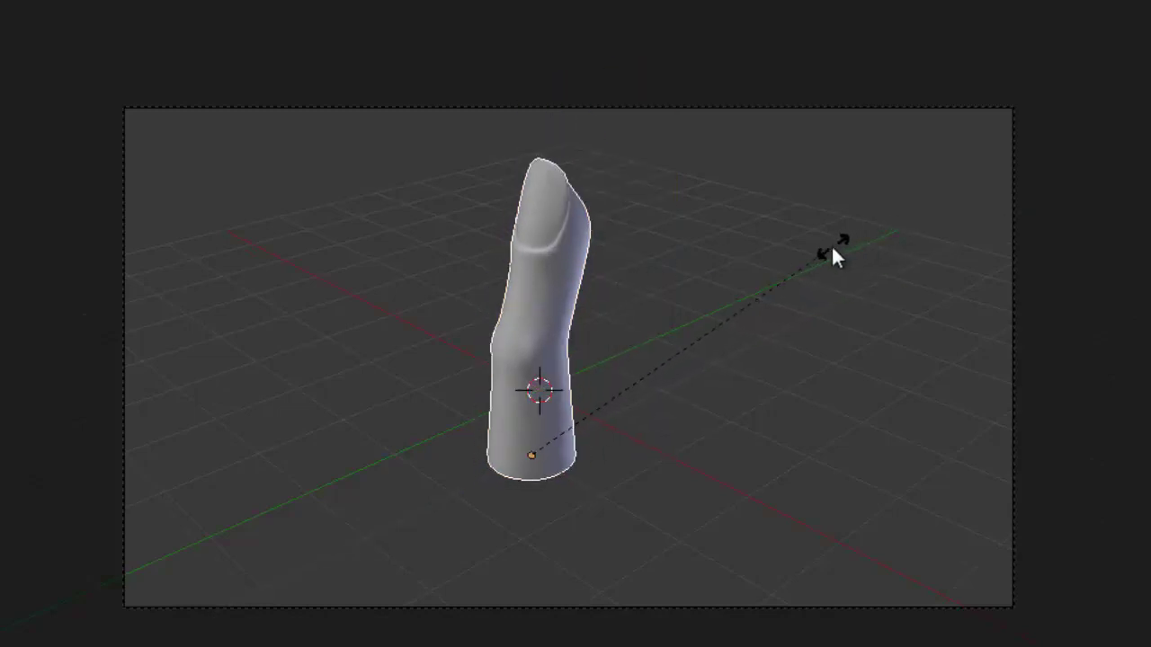
click(833, 250)
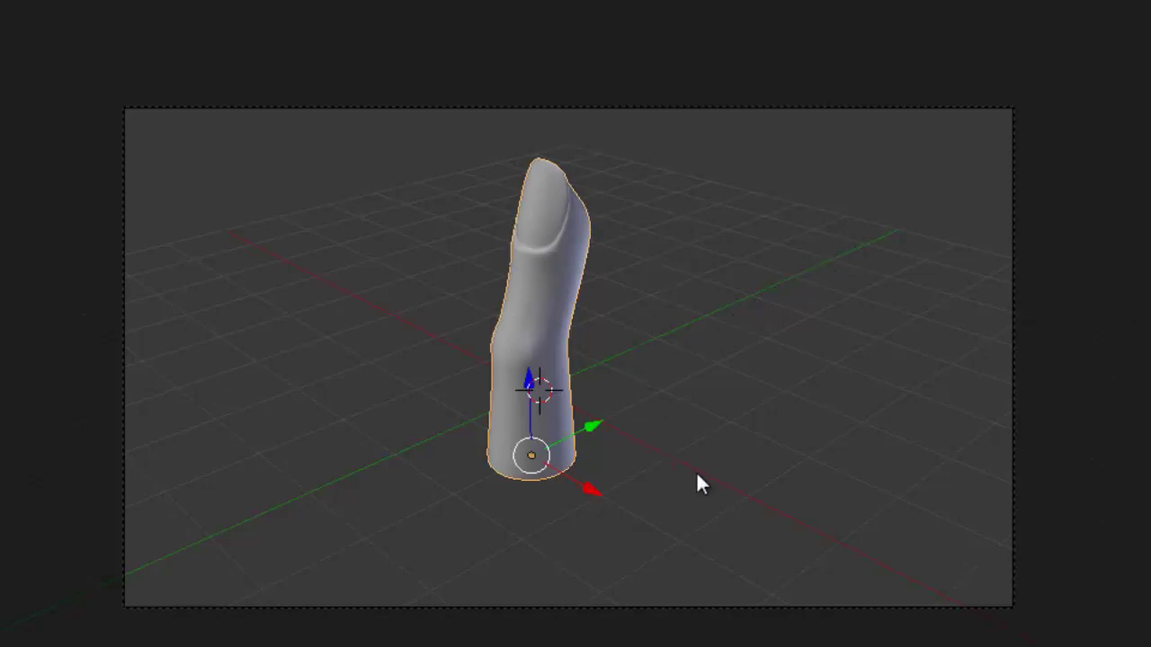
Add a ground plane scaled up 10 times, then add a second small plane.
key(shift+a)
click(746, 477)
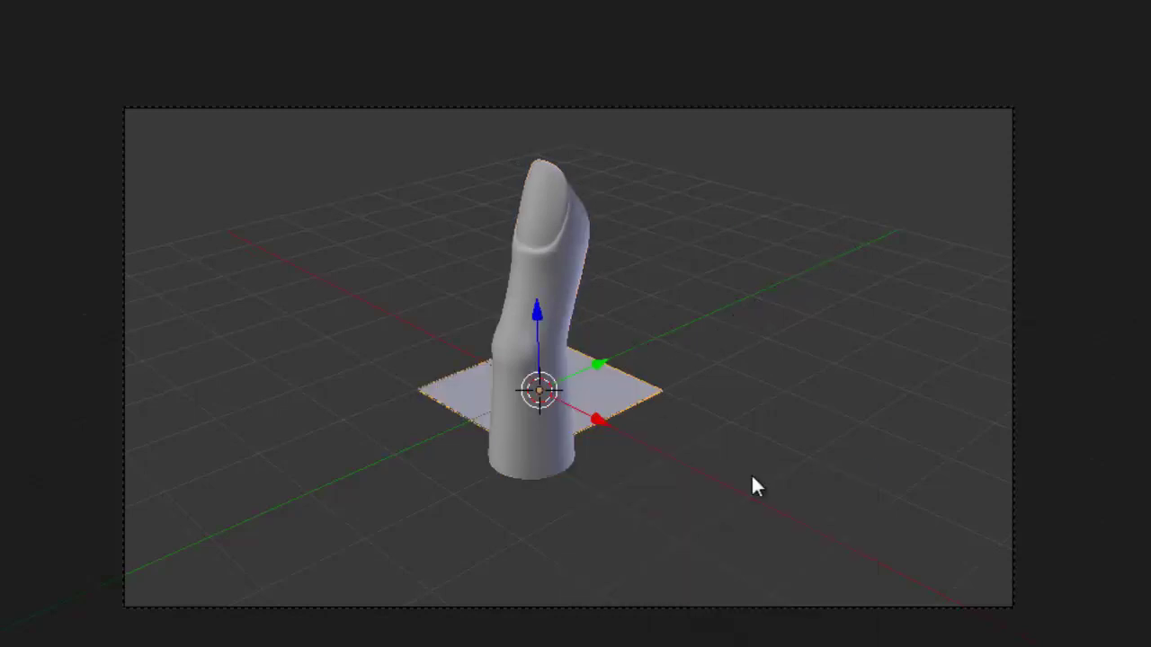
text(s)
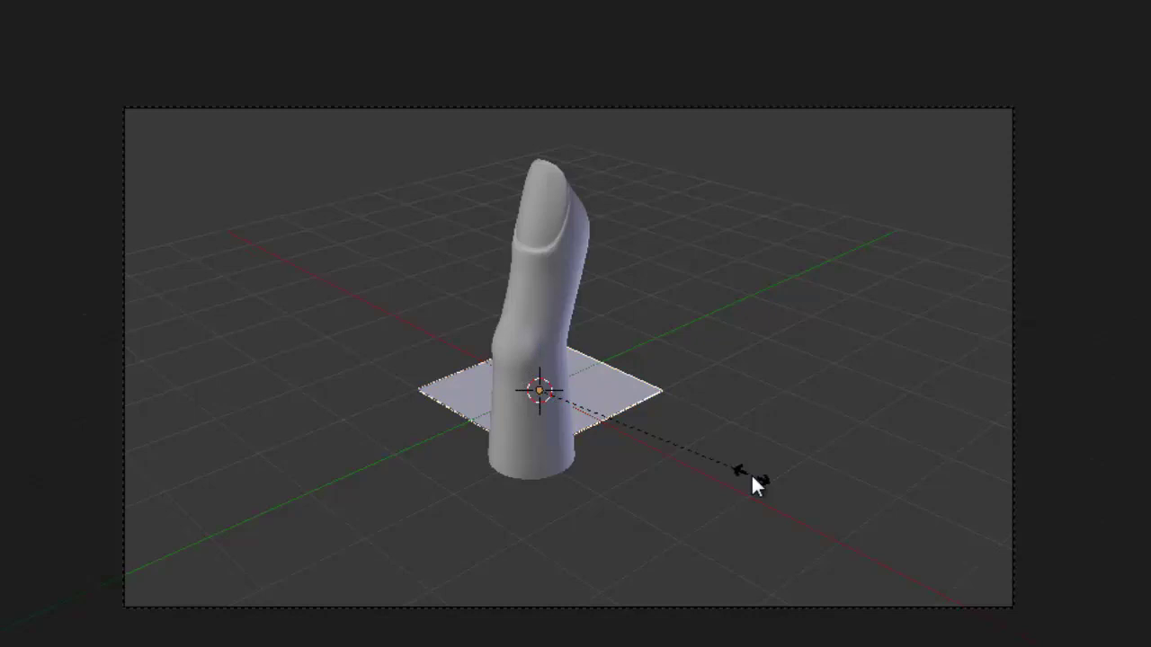
text(10)
key(Return)
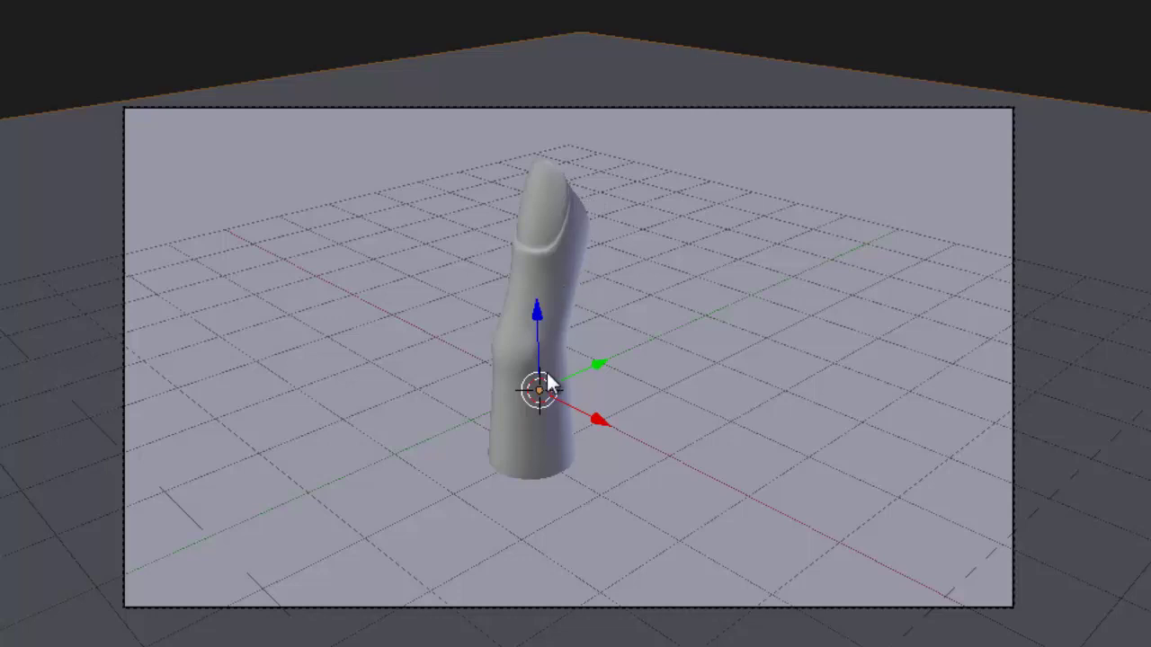
key(shift+a)
click(614, 375)
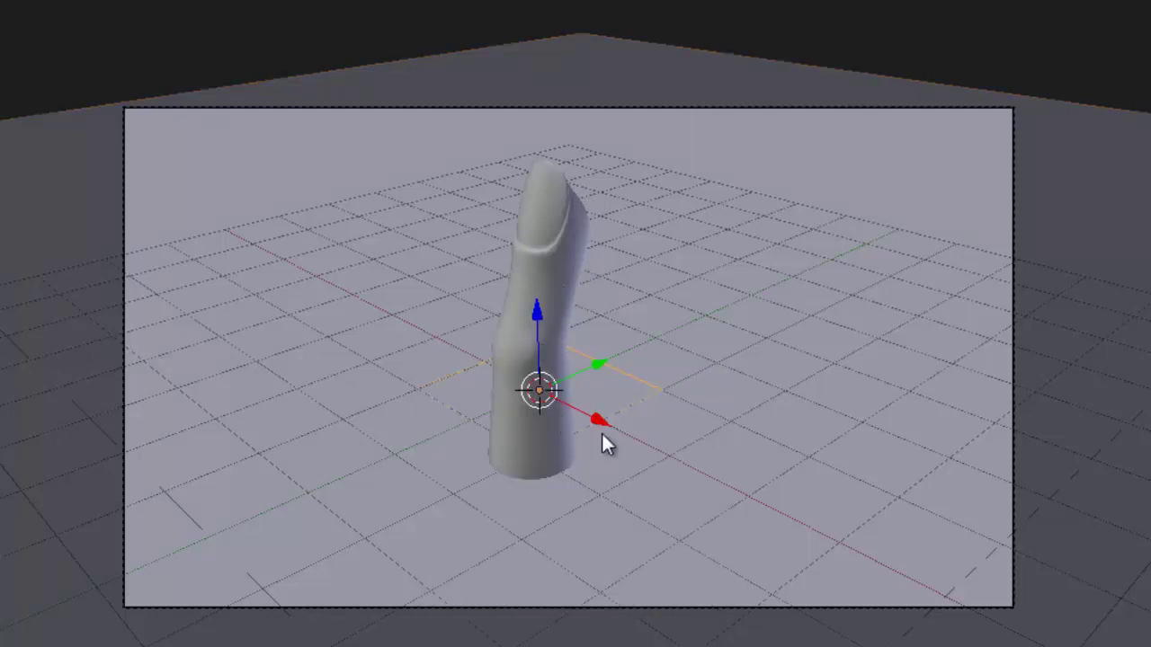
Move the second plane over the finger and raise it to Z 4.000.
drag(598, 418, 644, 469)
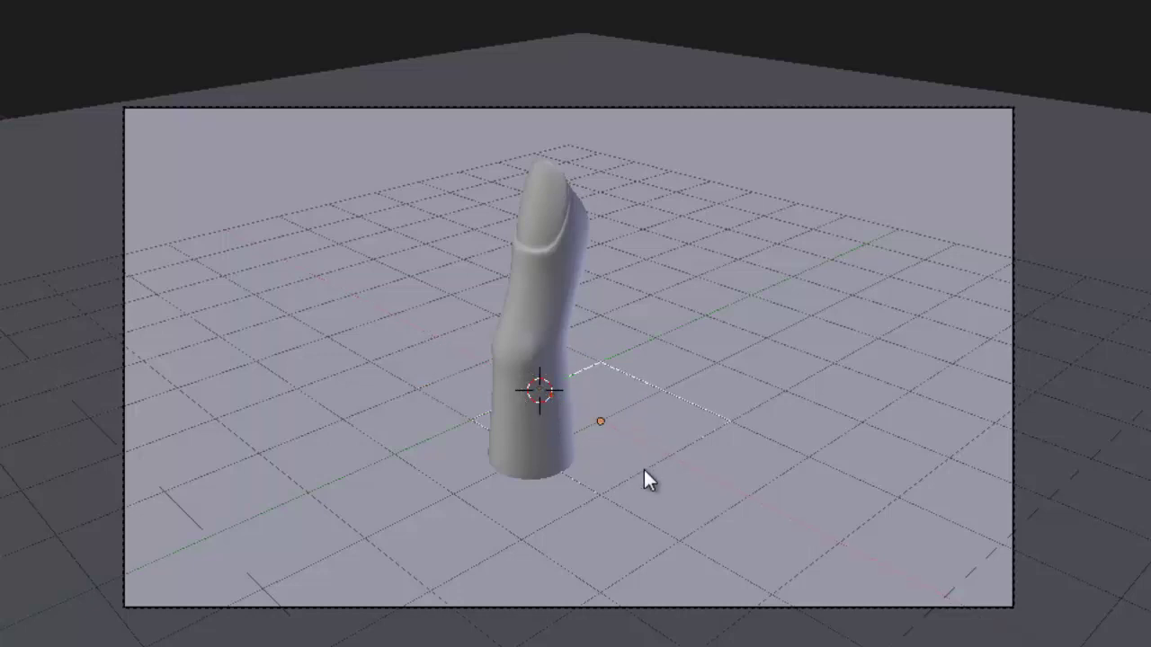
drag(650, 396, 530, 458)
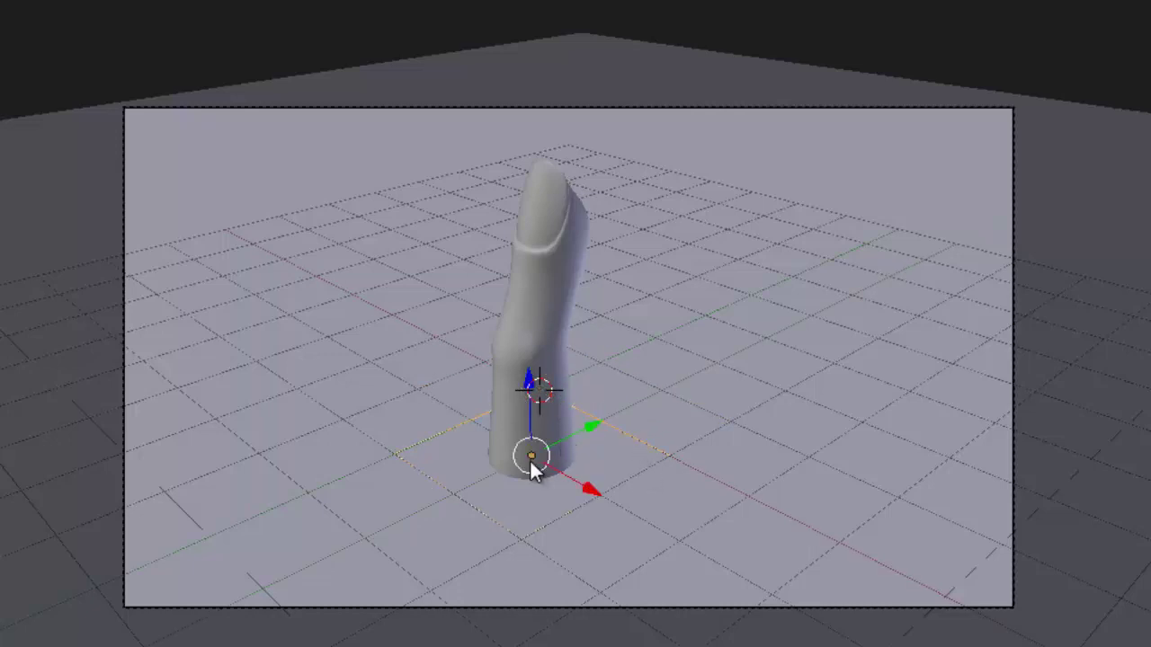
drag(529, 382, 539, 9)
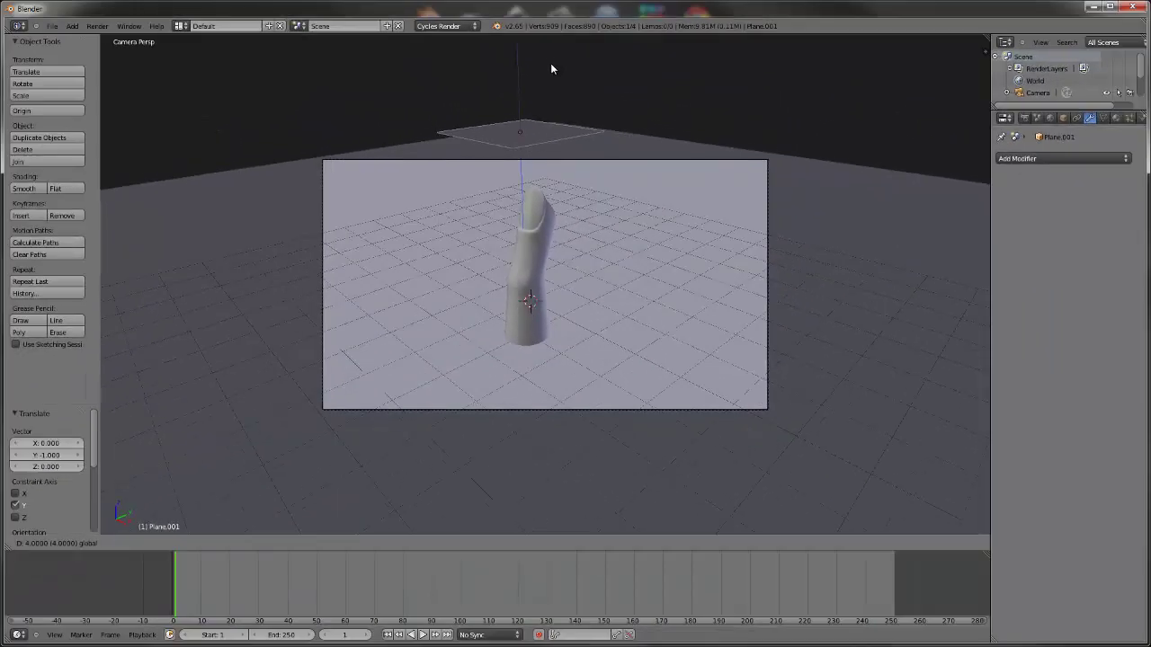
mouse_move(550, 63)
mouse_down()
mouse_move(547, 74)
mouse_move(546, 63)
mouse_up()
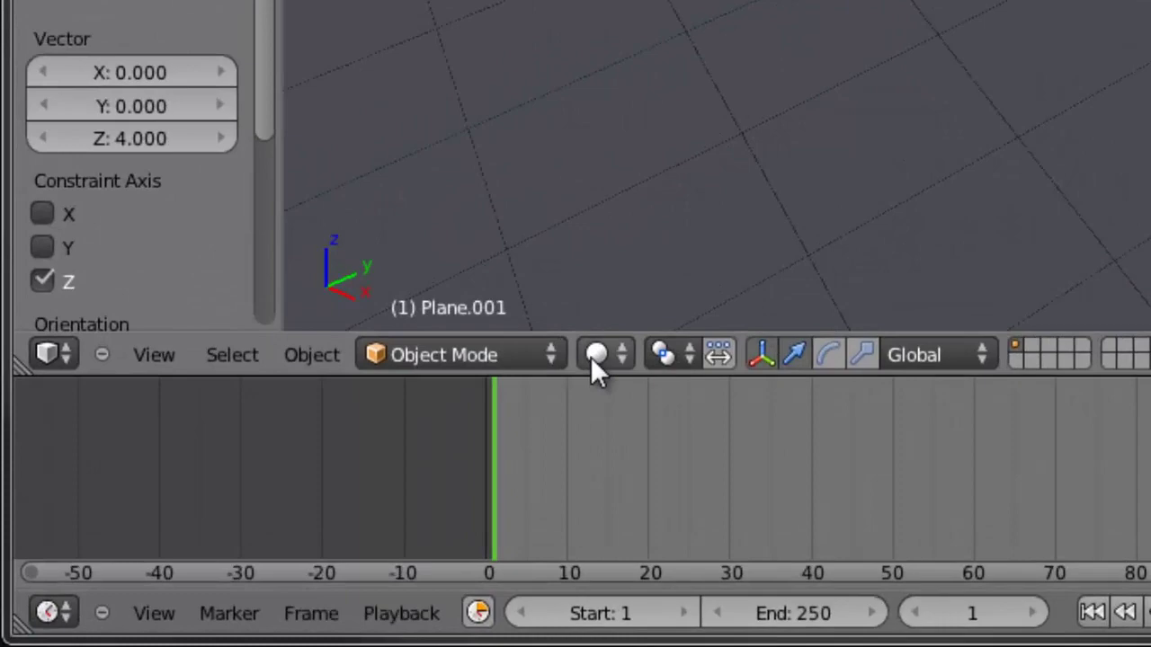
Preview the scene in Rendered shading through the camera, then return to Material shading.
click(594, 355)
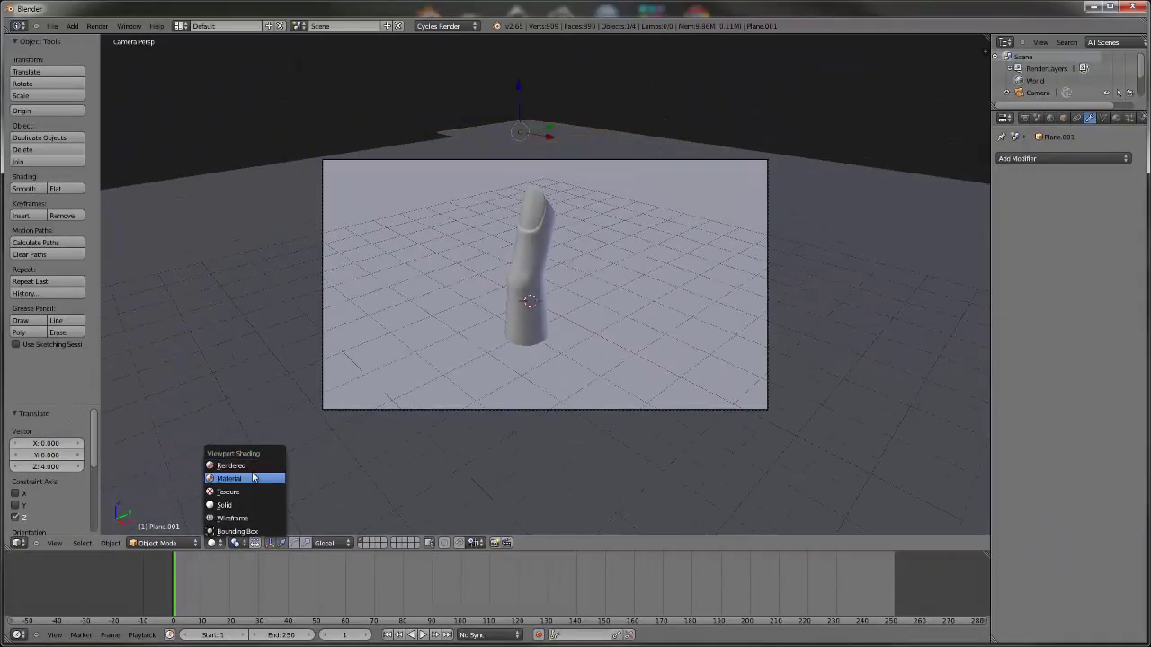
click(251, 469)
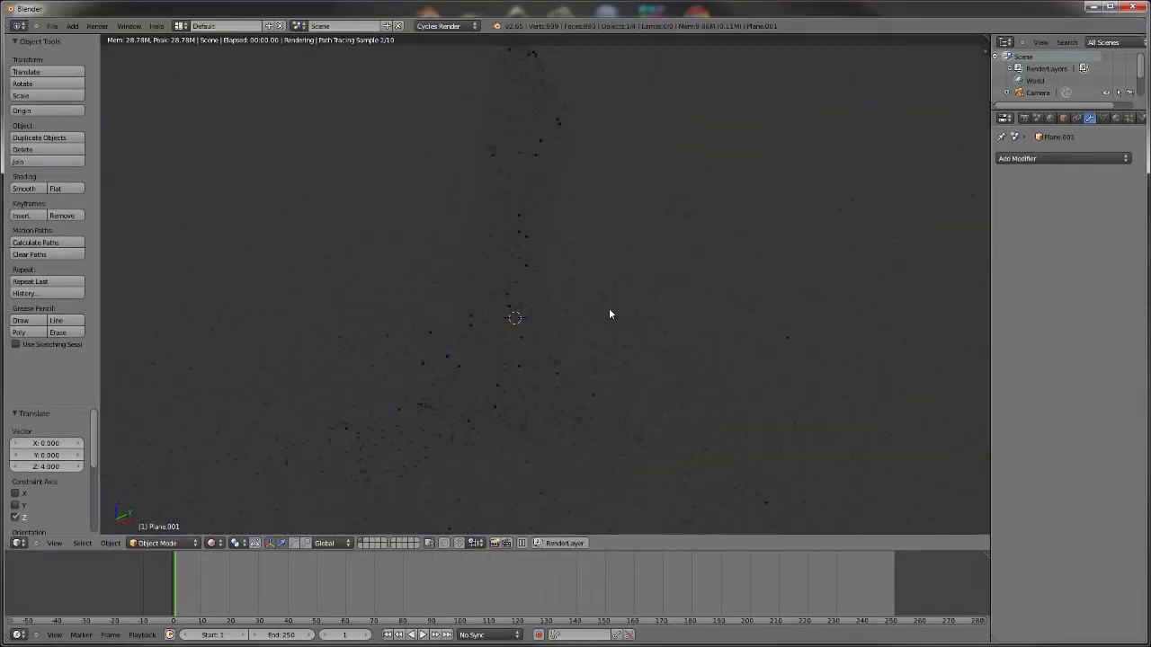
key(KP_0)
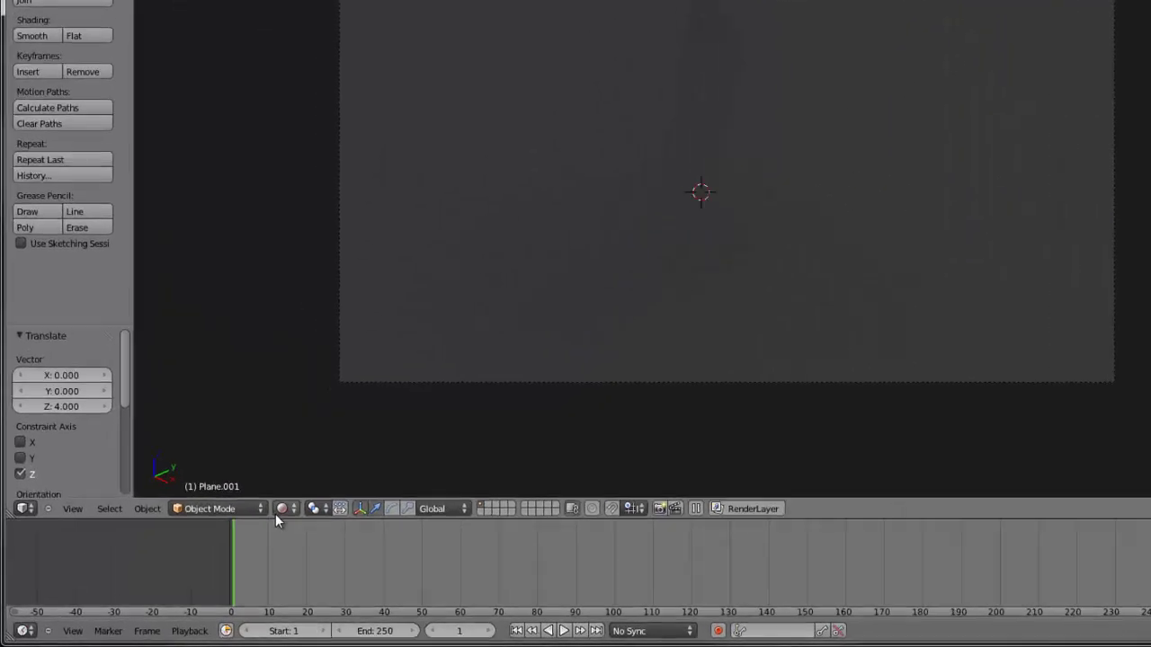
click(212, 543)
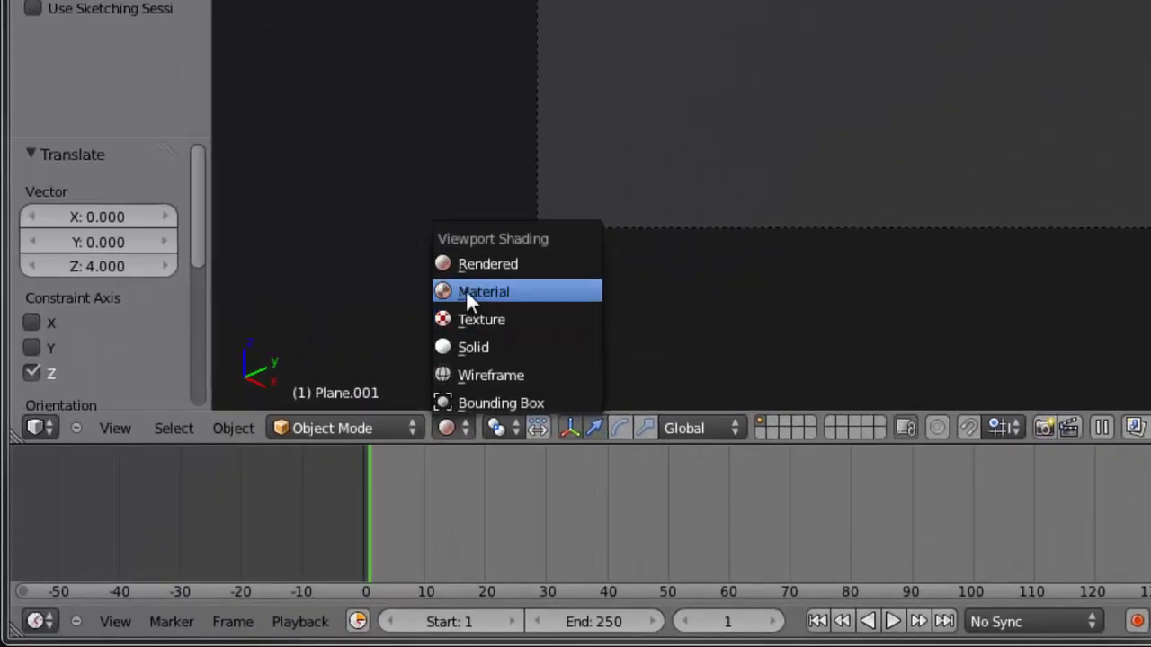
click(467, 291)
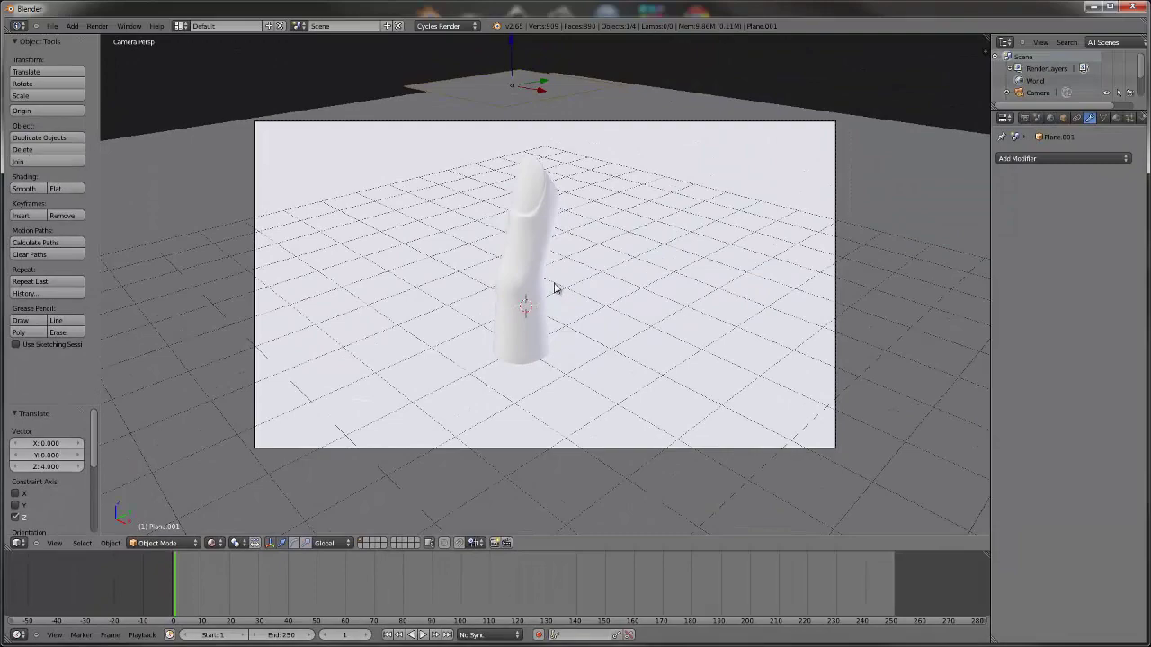
middle_drag(554, 288, 558, 277)
scroll(558, 278, up, 2)
scroll(557, 278, down, 2)
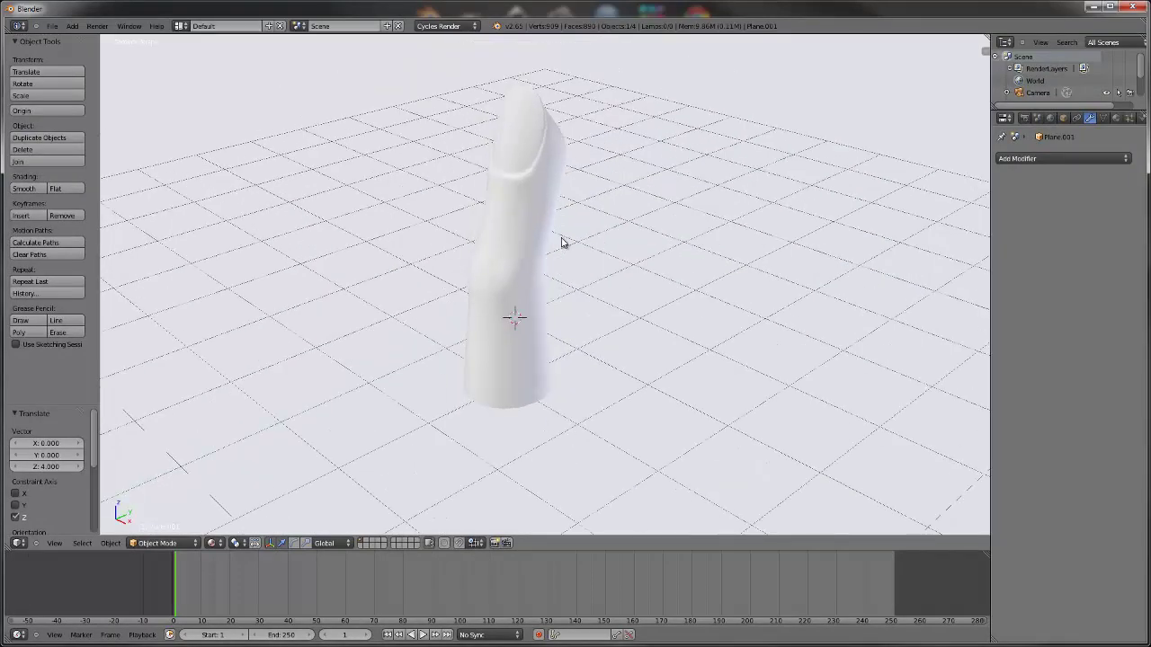
Select the finger, enter Edit Mode, and select the entire nail from its top face with Ctrl+L.
key(KP_0)
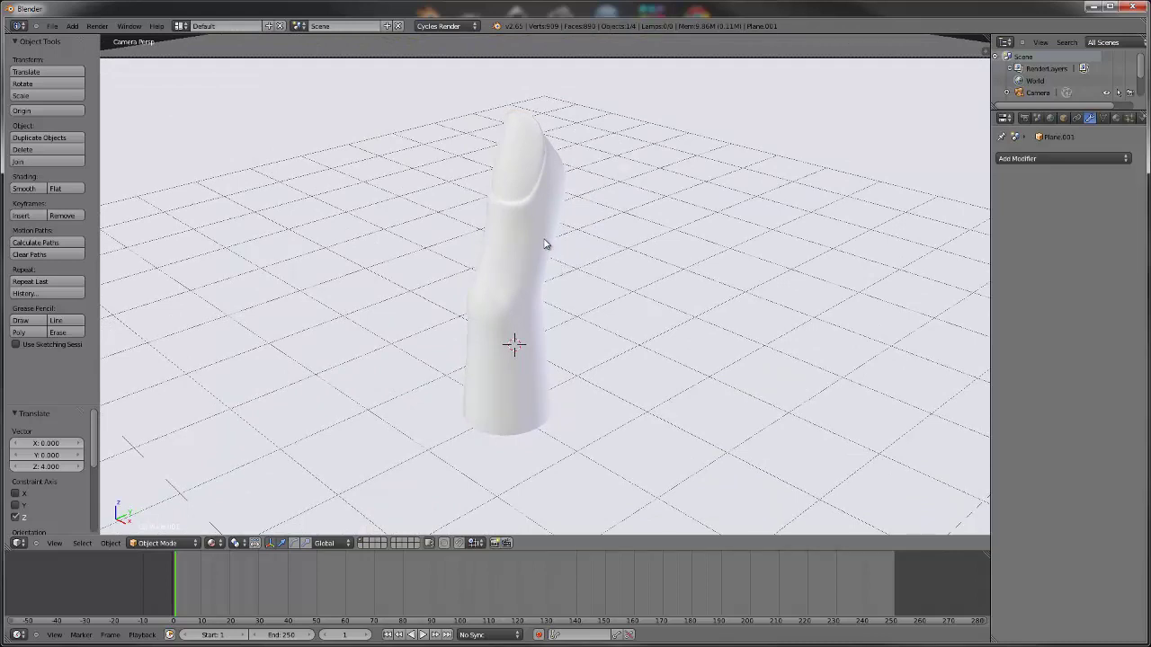
right_click(544, 243)
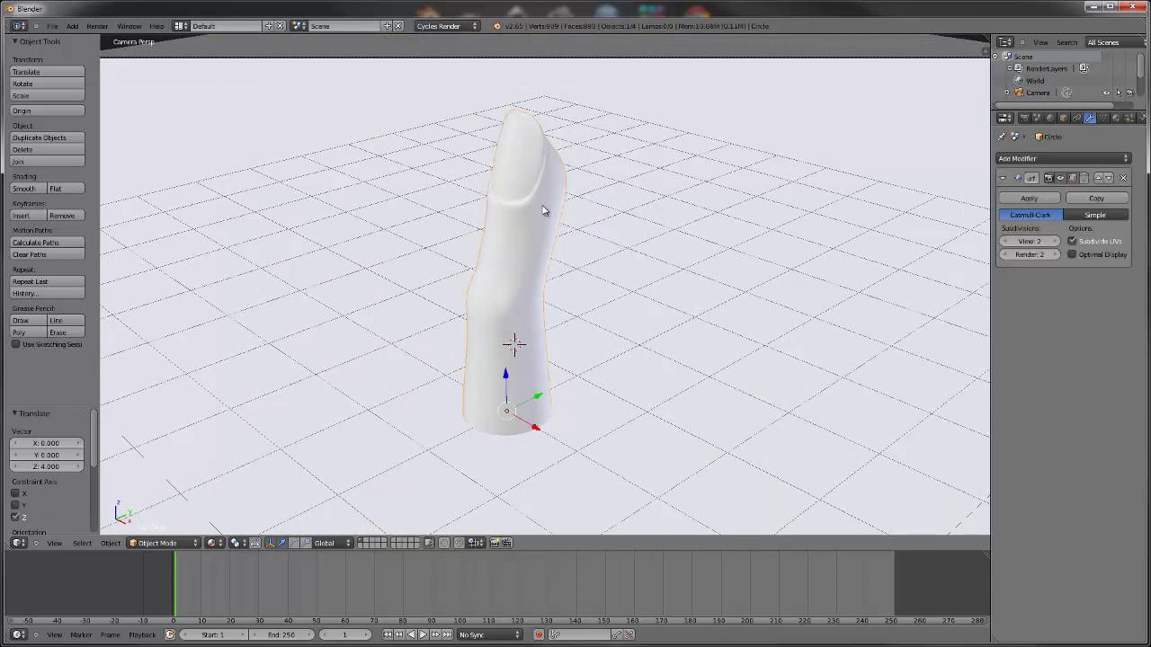
key(Tab)
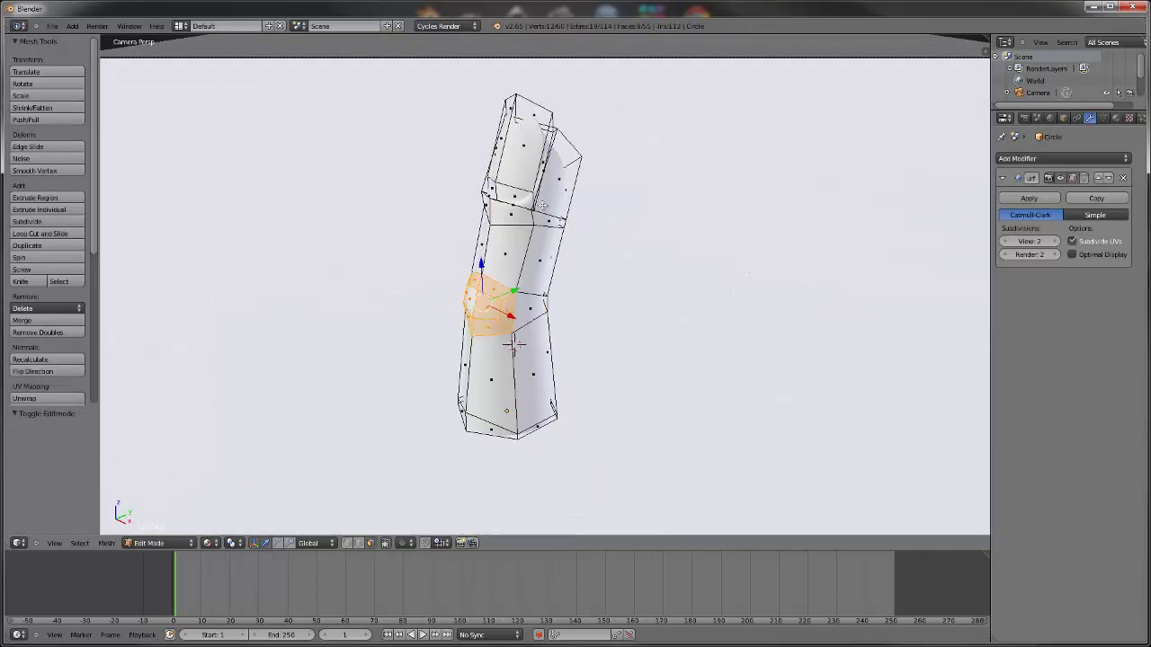
right_click(521, 147)
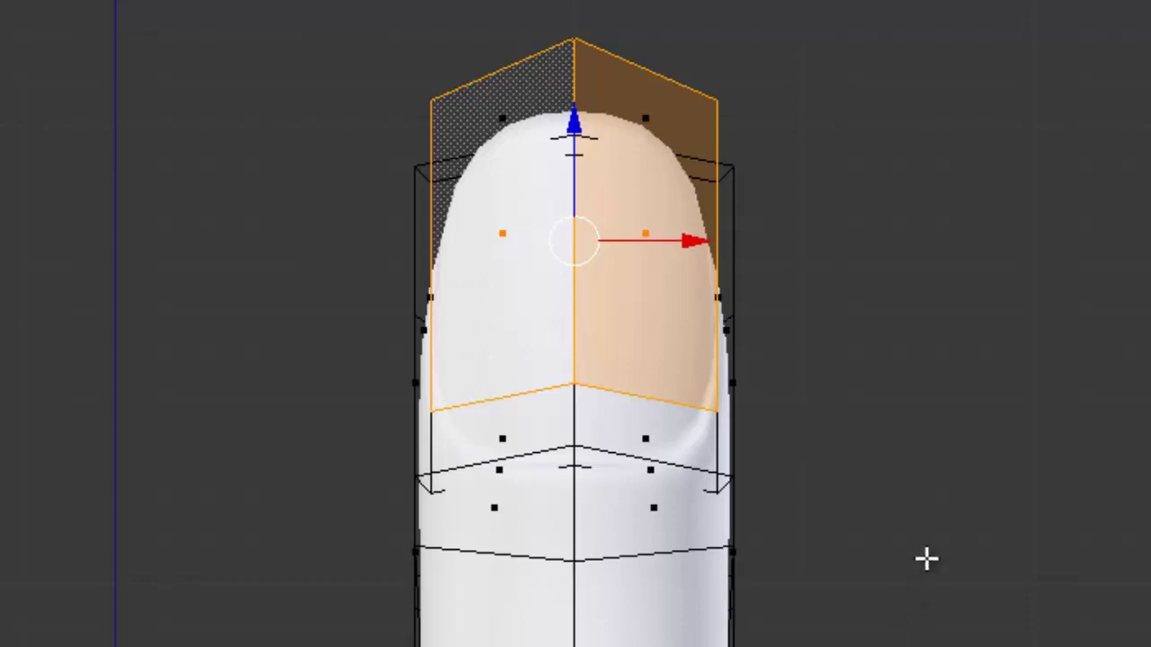
mouse_move(937, 538)
middle_down()
mouse_move(779, 564)
mouse_move(735, 520)
mouse_move(696, 563)
mouse_move(684, 539)
mouse_move(641, 547)
mouse_move(704, 550)
middle_up()
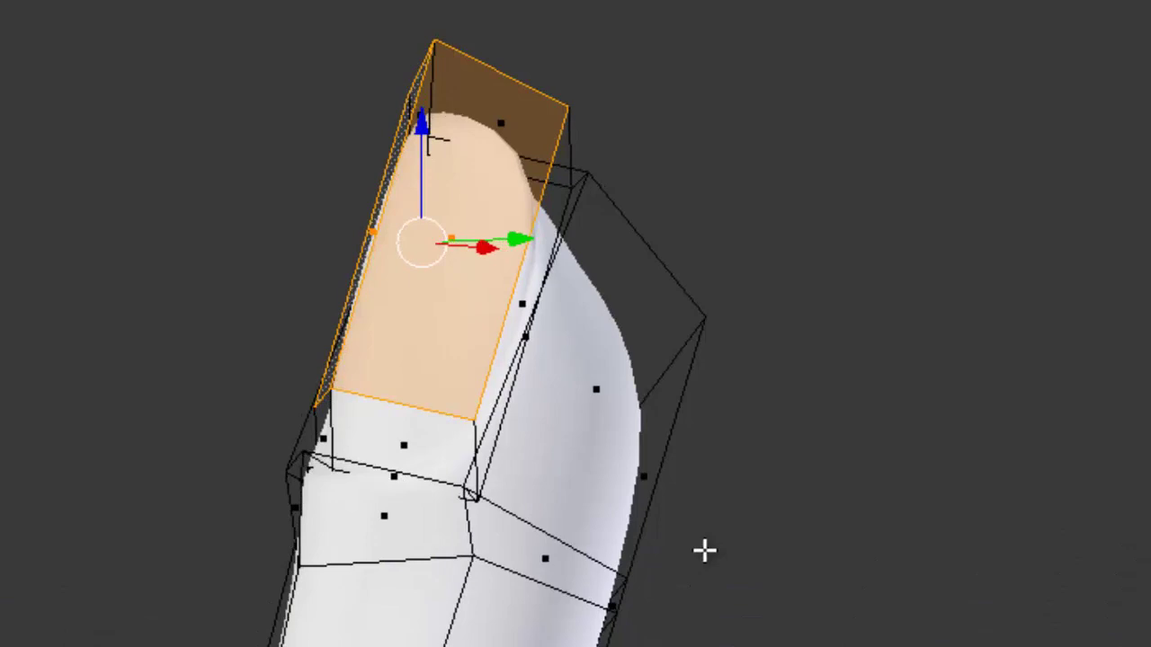
key(ctrl+l)
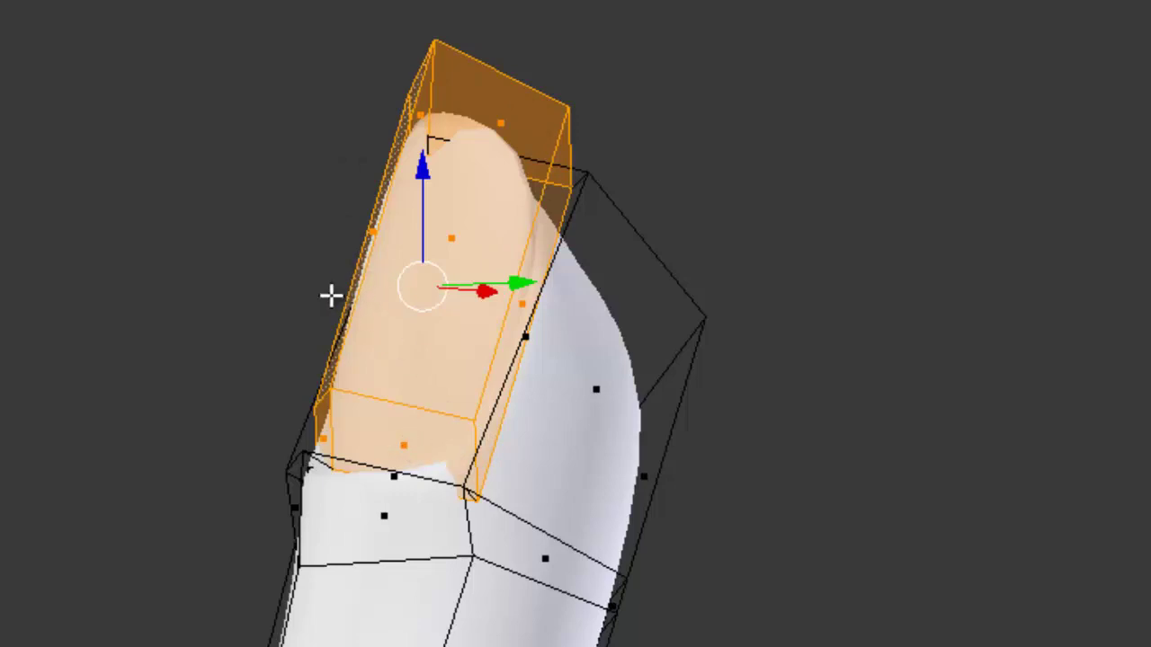
mouse_move(331, 296)
middle_down()
mouse_move(814, 305)
mouse_move(886, 291)
mouse_move(869, 332)
mouse_move(1112, 321)
mouse_move(1048, 336)
mouse_move(889, 340)
mouse_move(617, 278)
mouse_move(504, 210)
middle_up()
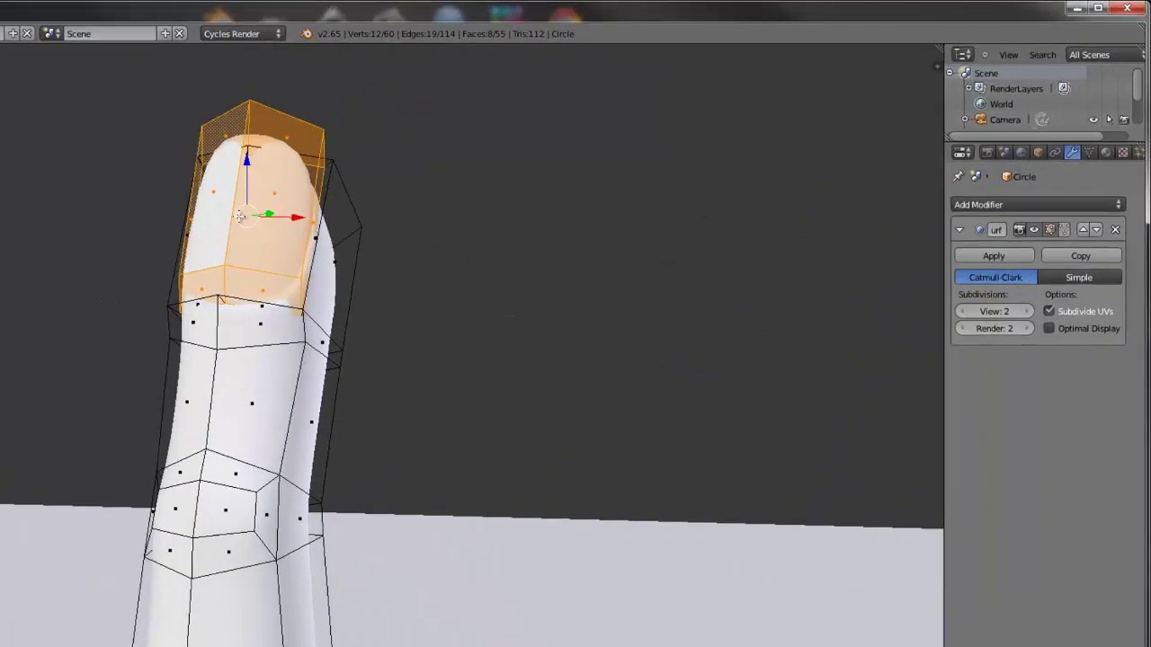
middle_drag(445, 172, 950, 114)
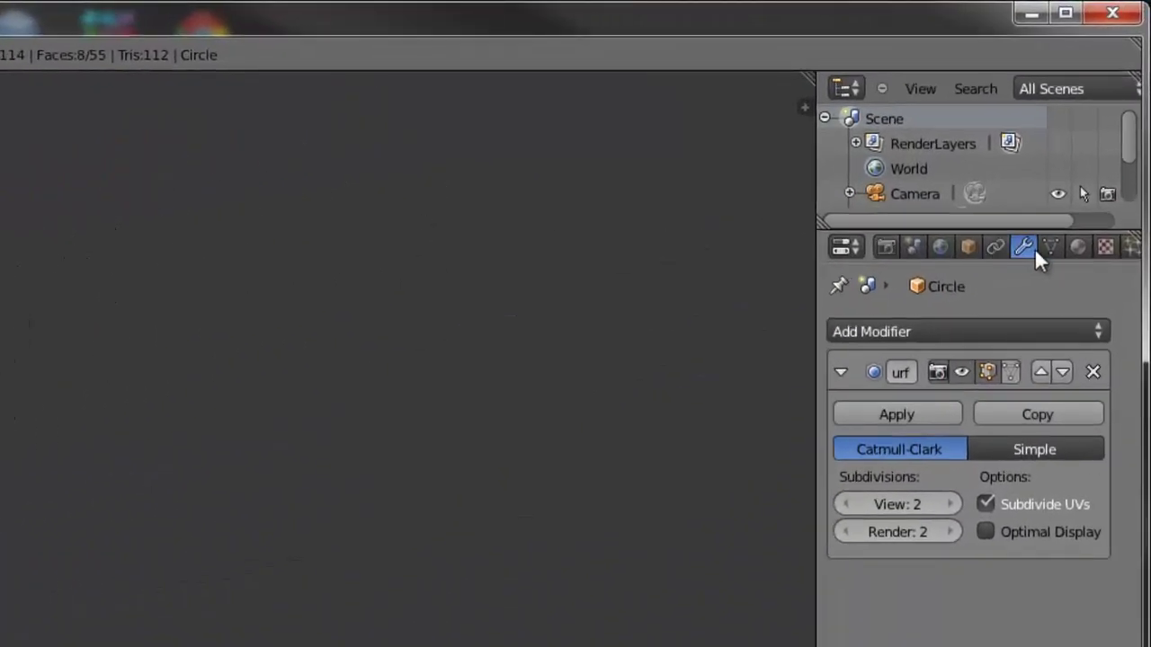
Add two material slots to the finger and create a new material in each.
click(1079, 247)
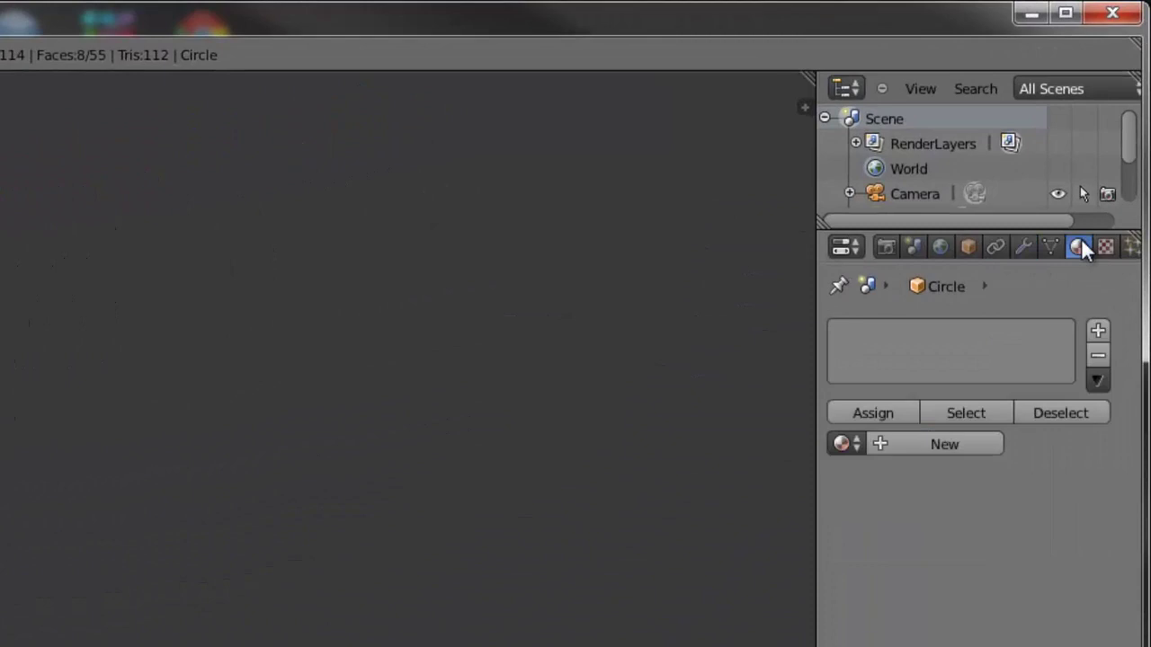
click(1097, 331)
click(1097, 331)
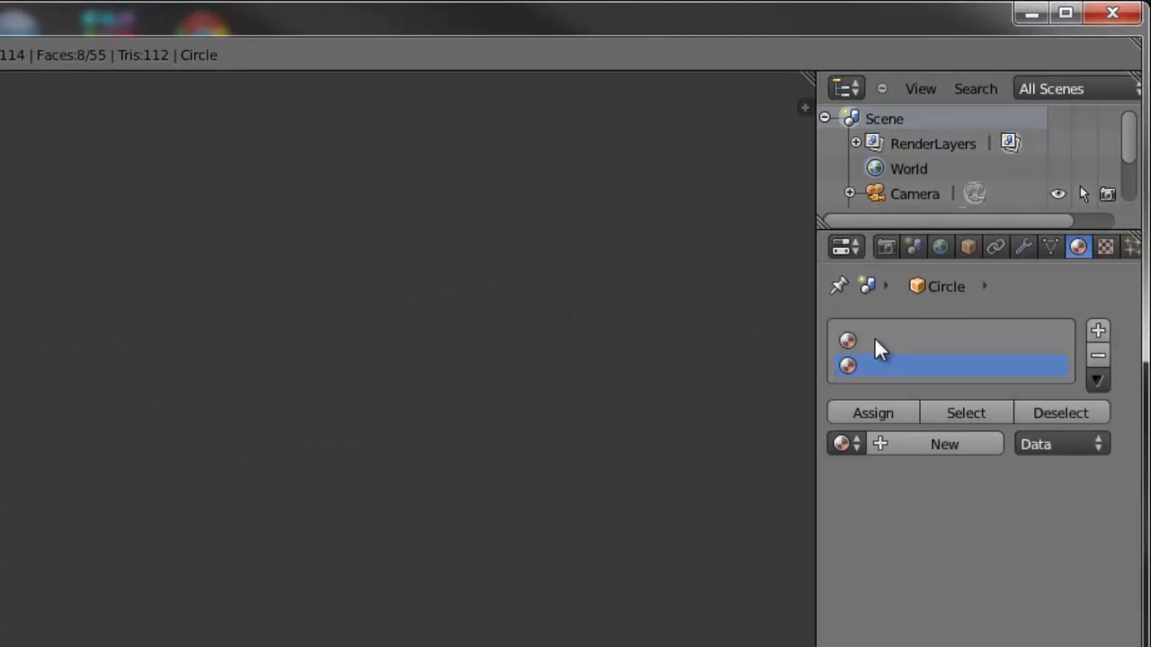
click(960, 444)
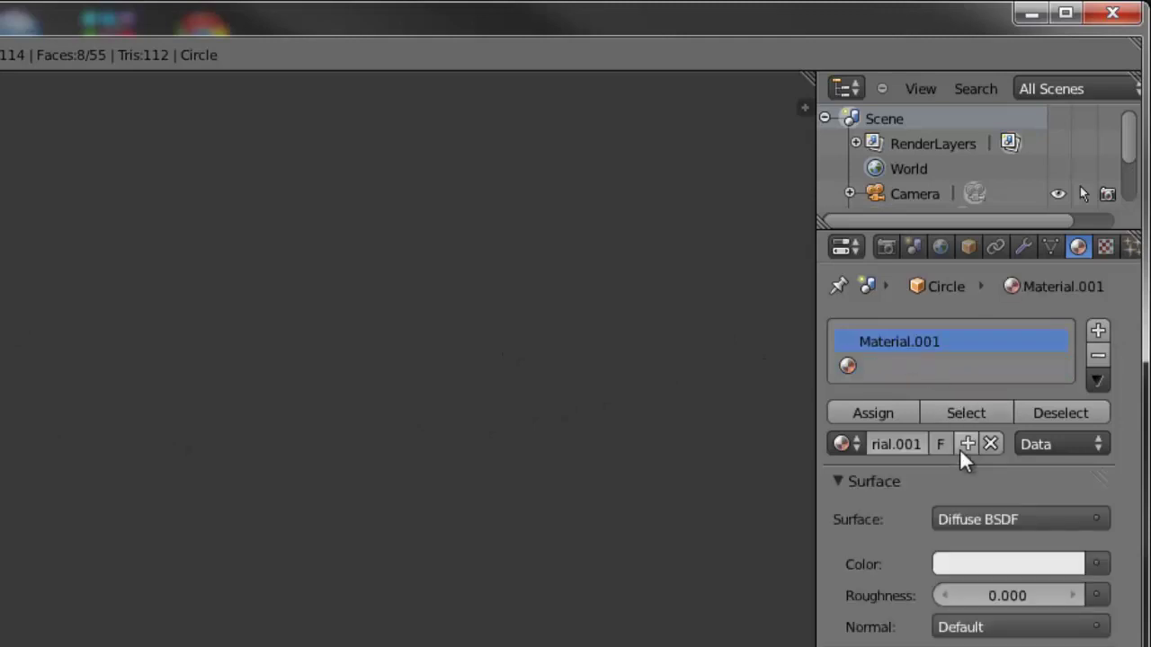
click(868, 364)
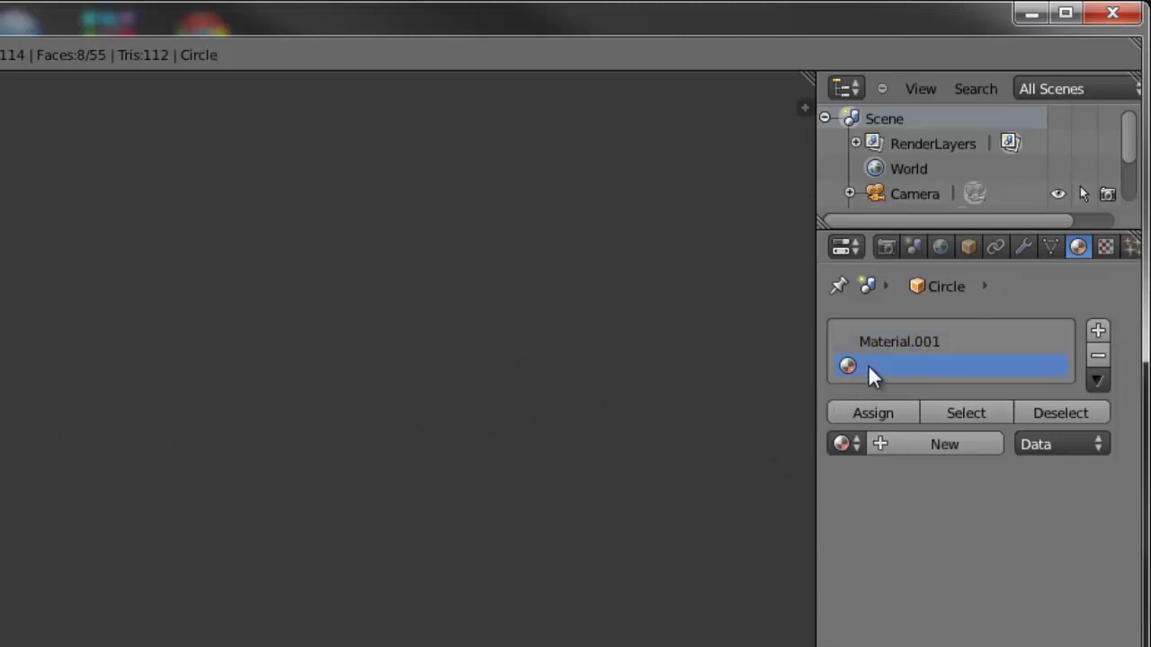
click(960, 445)
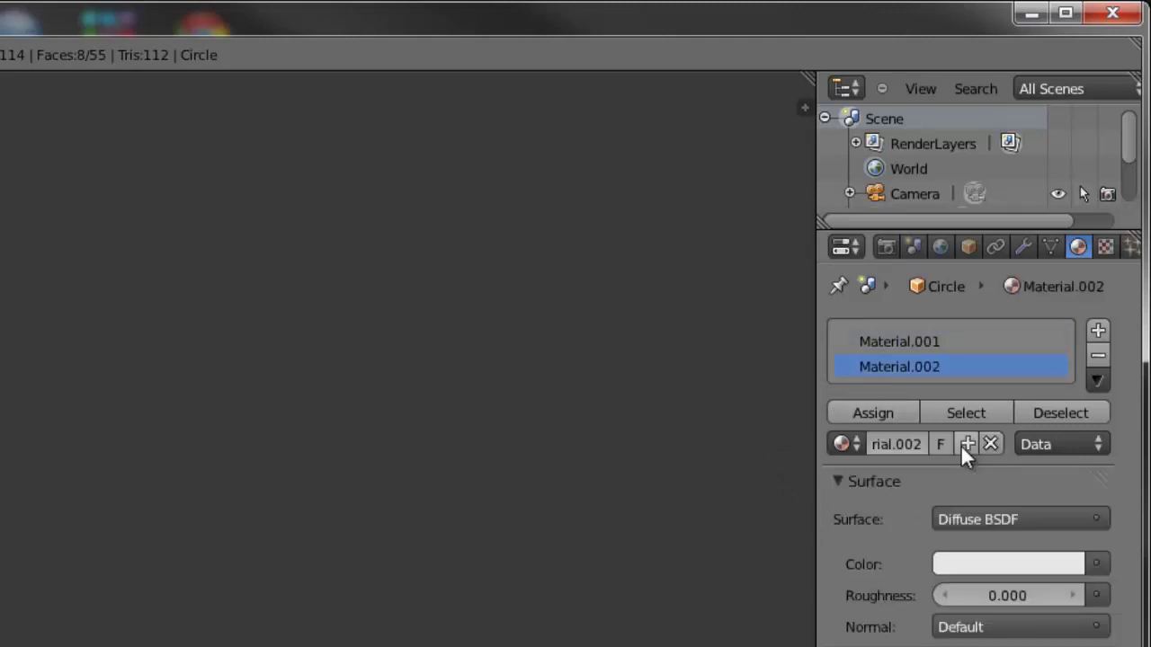
Name the materials una and piel, assign una to the nail faces, and return to Object Mode.
click(893, 409)
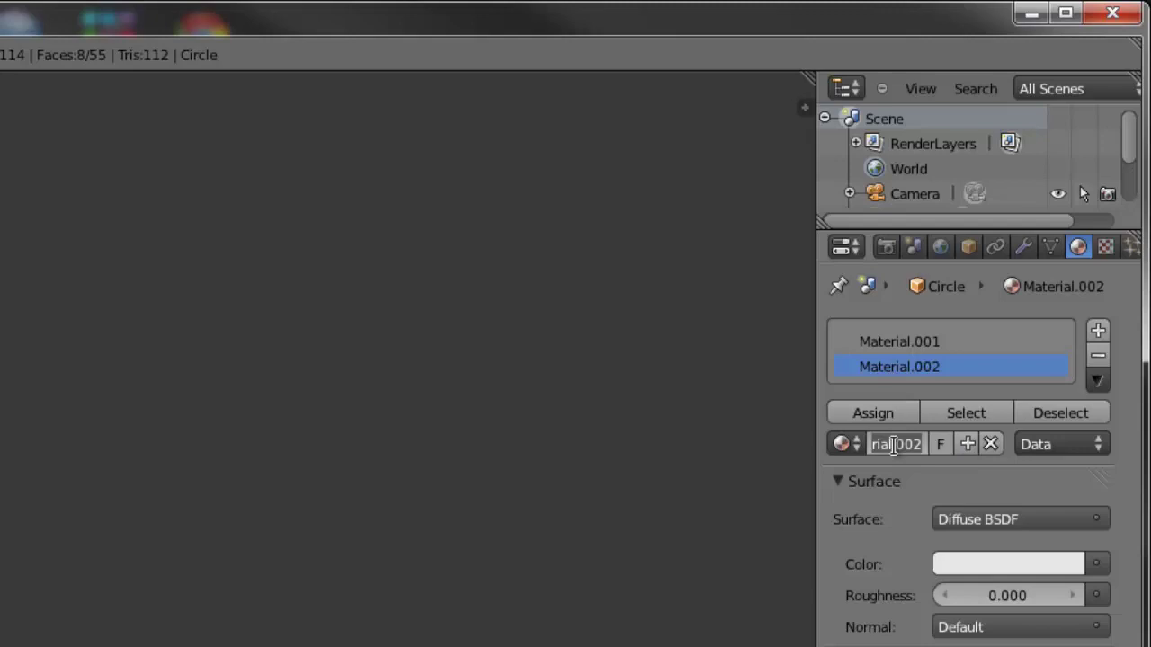
text(una)
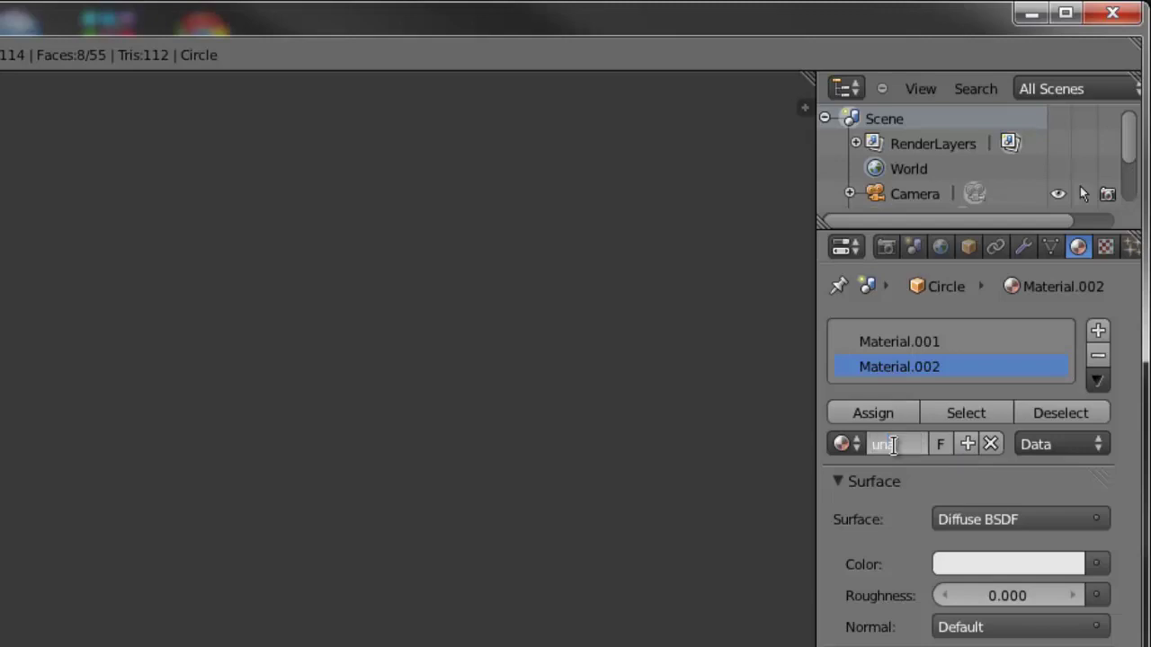
key(Return)
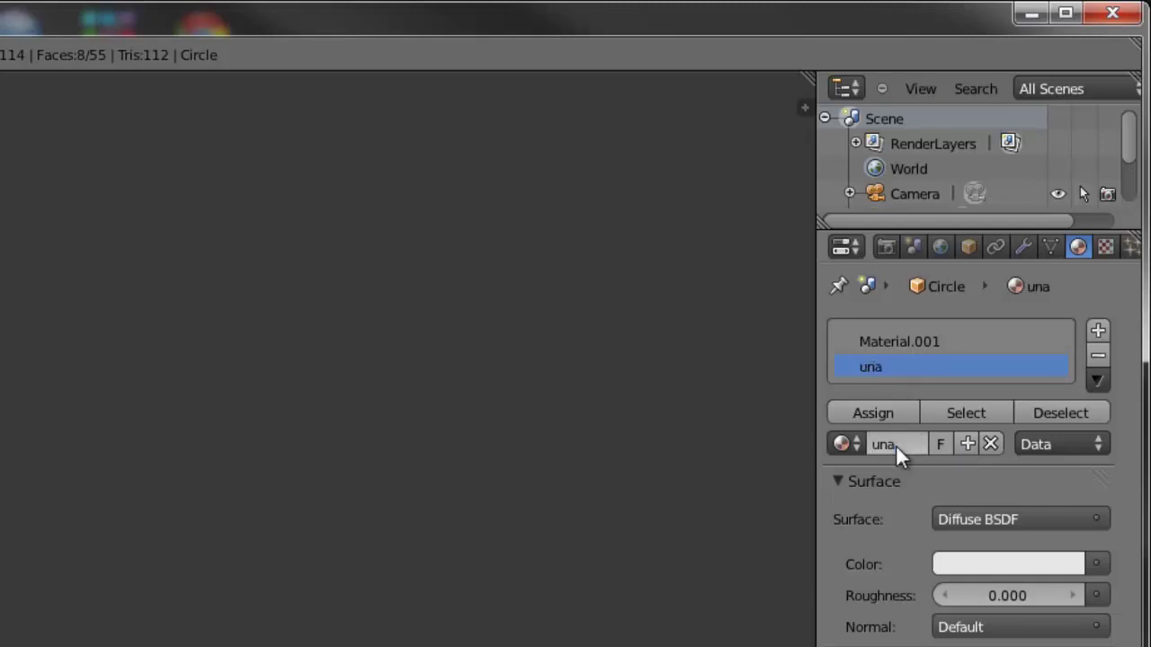
click(919, 346)
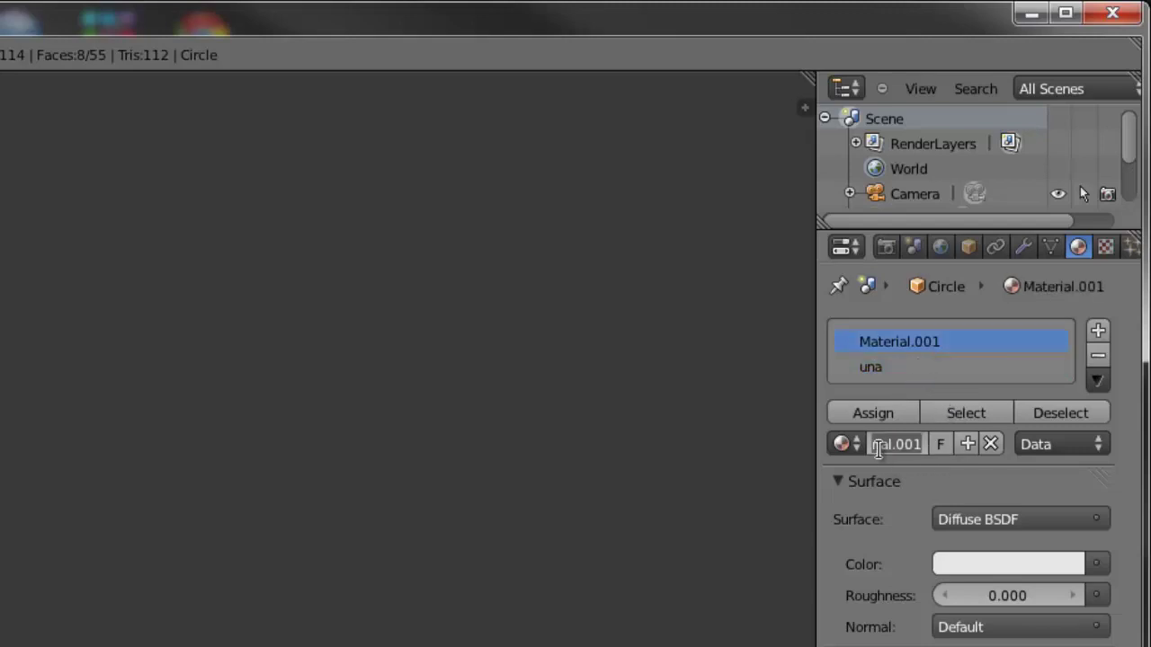
click(877, 450)
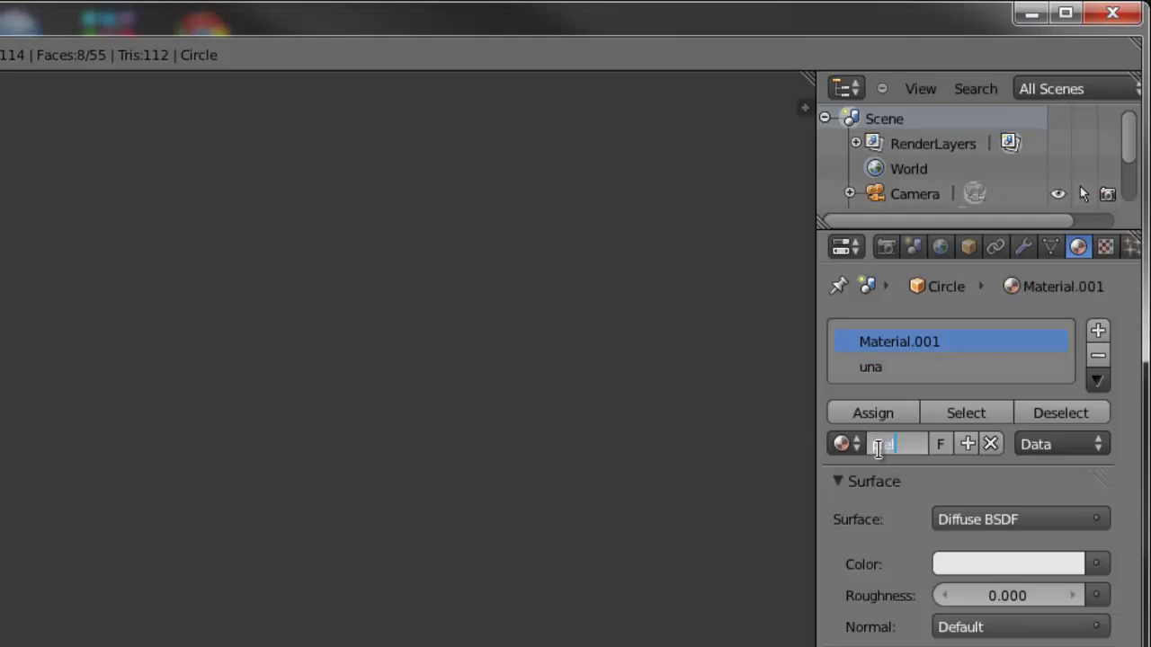
key(Return)
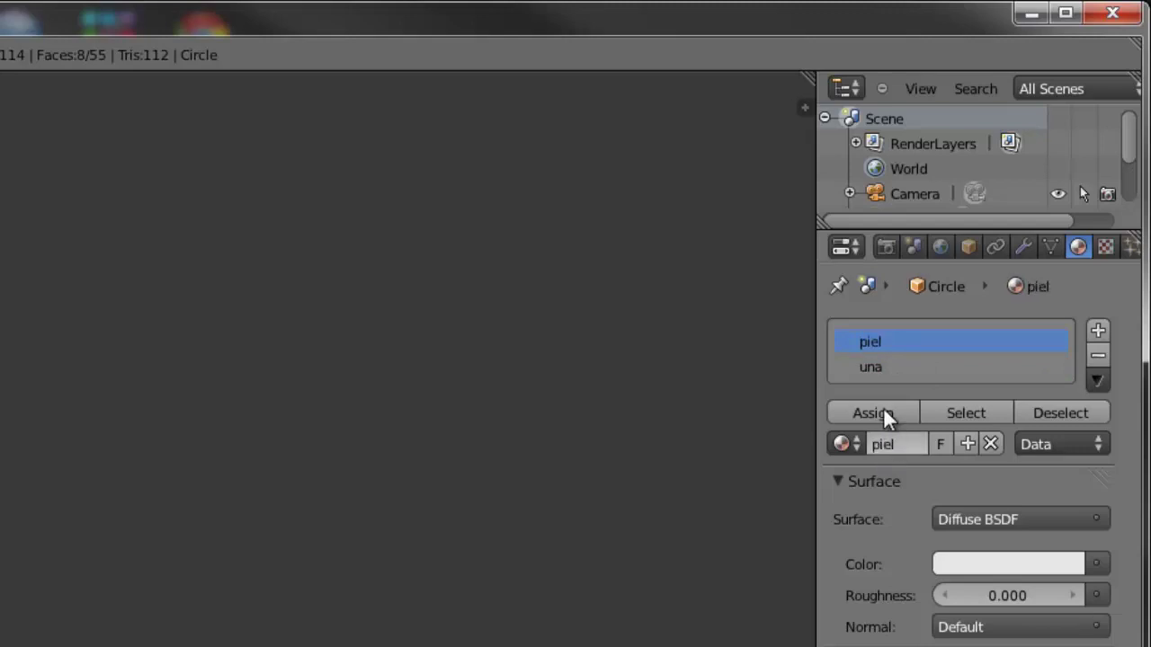
click(870, 368)
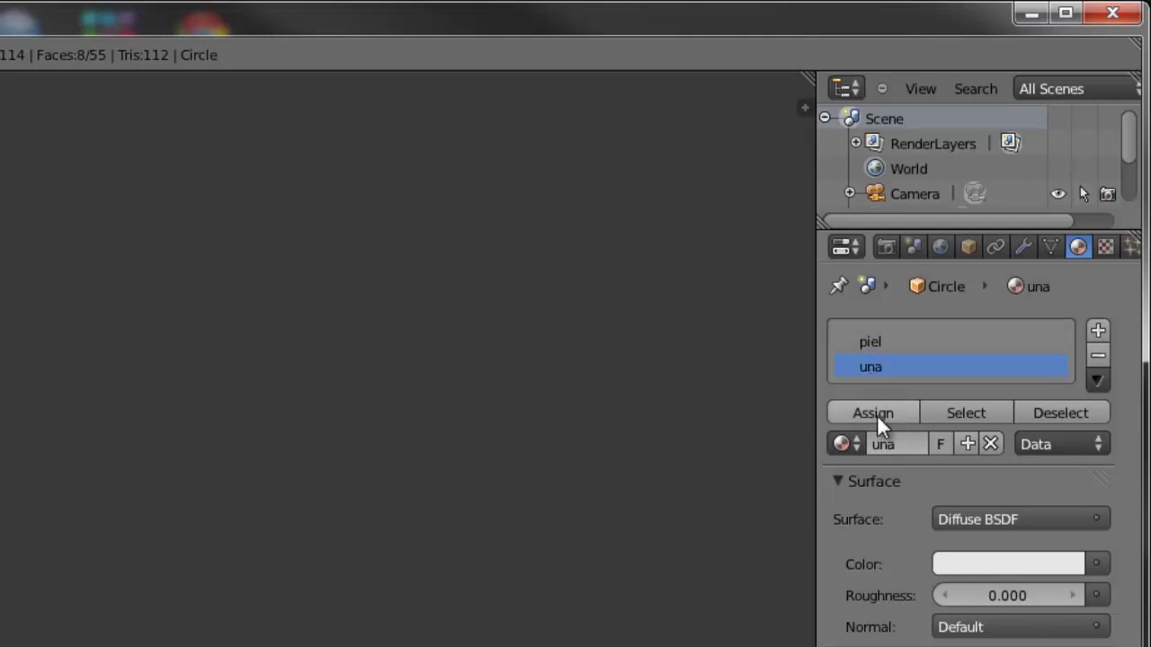
click(877, 415)
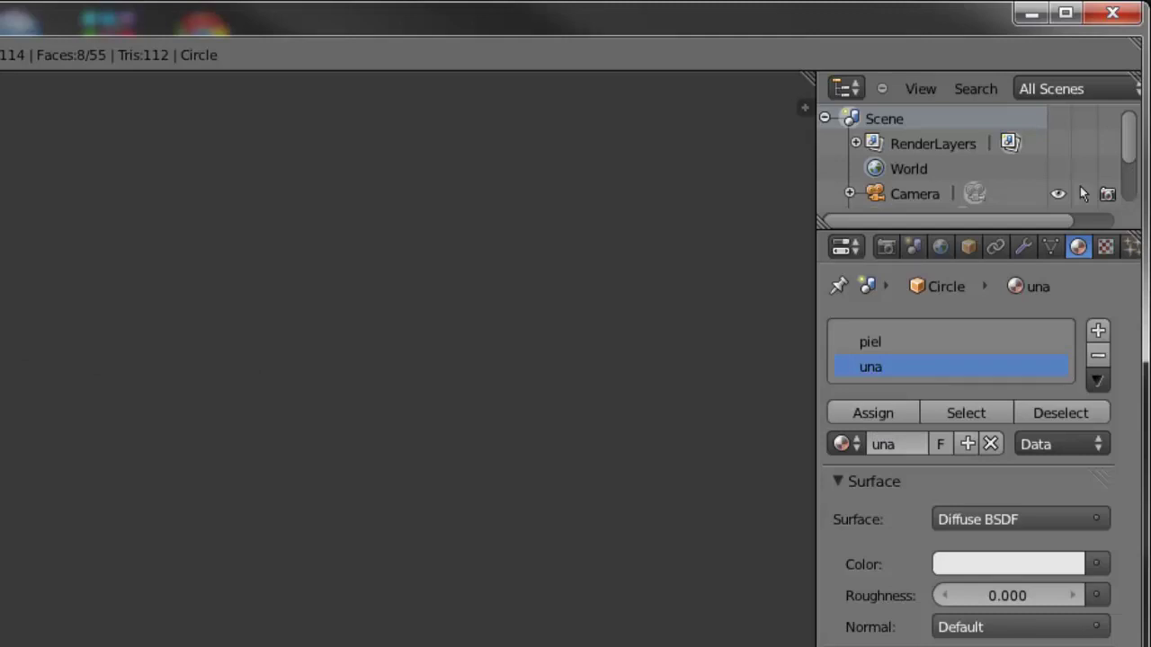
key(Tab)
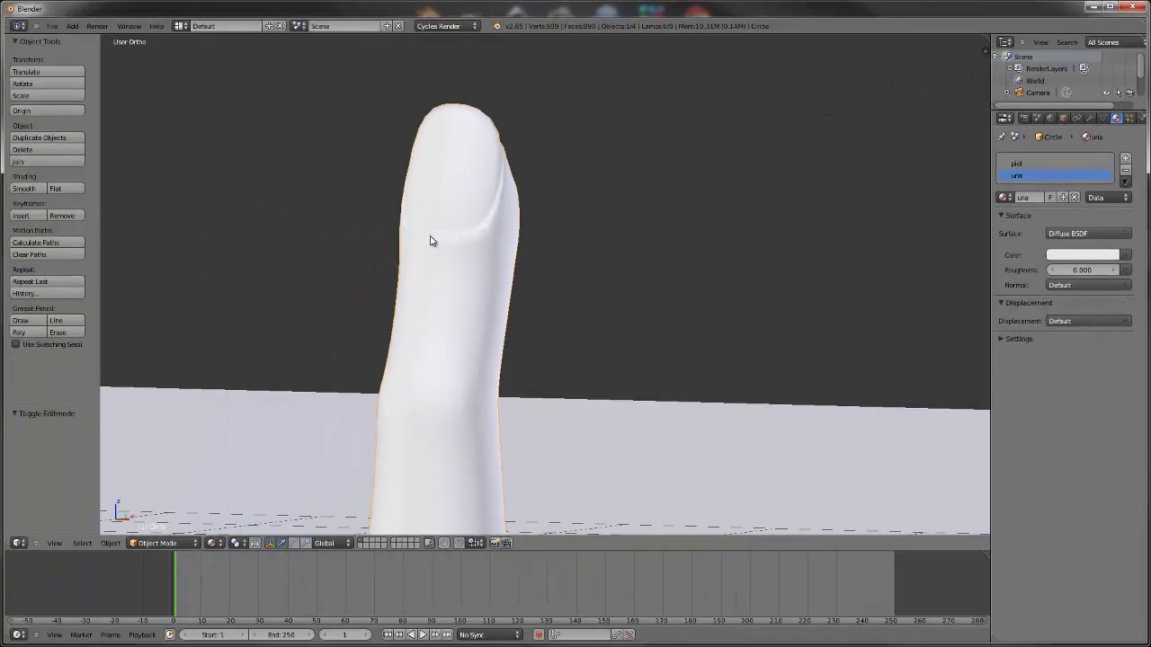
Colour the piel skin material blue, leaving the una nail red, then select the overhead plane.
click(1069, 262)
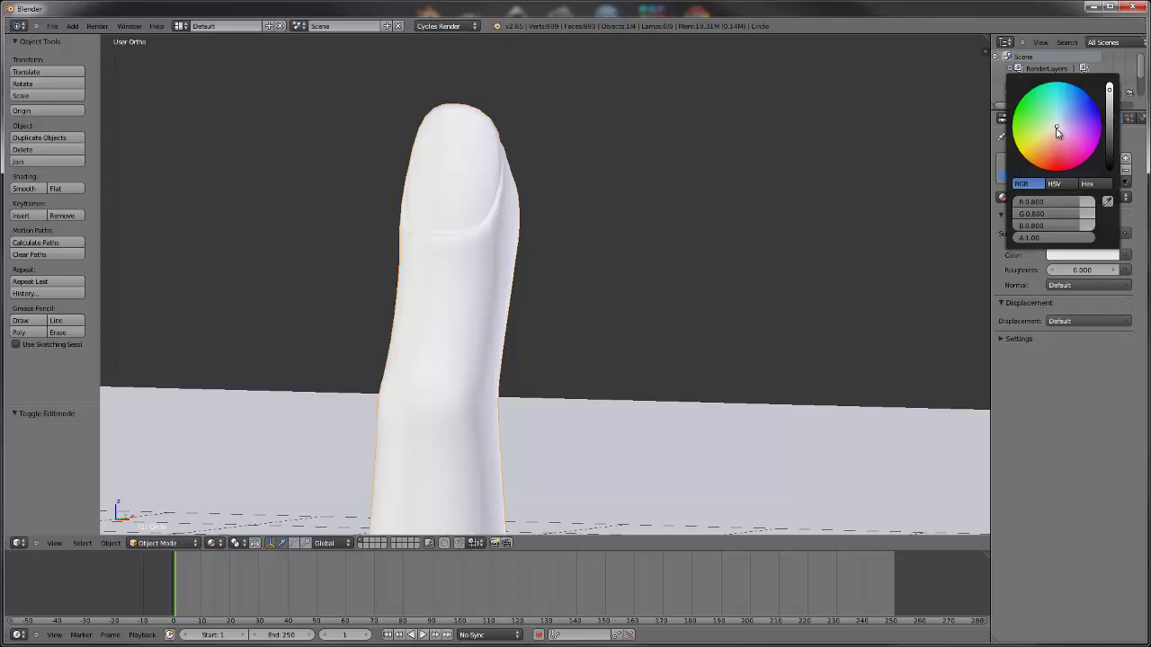
drag(1059, 131, 1053, 203)
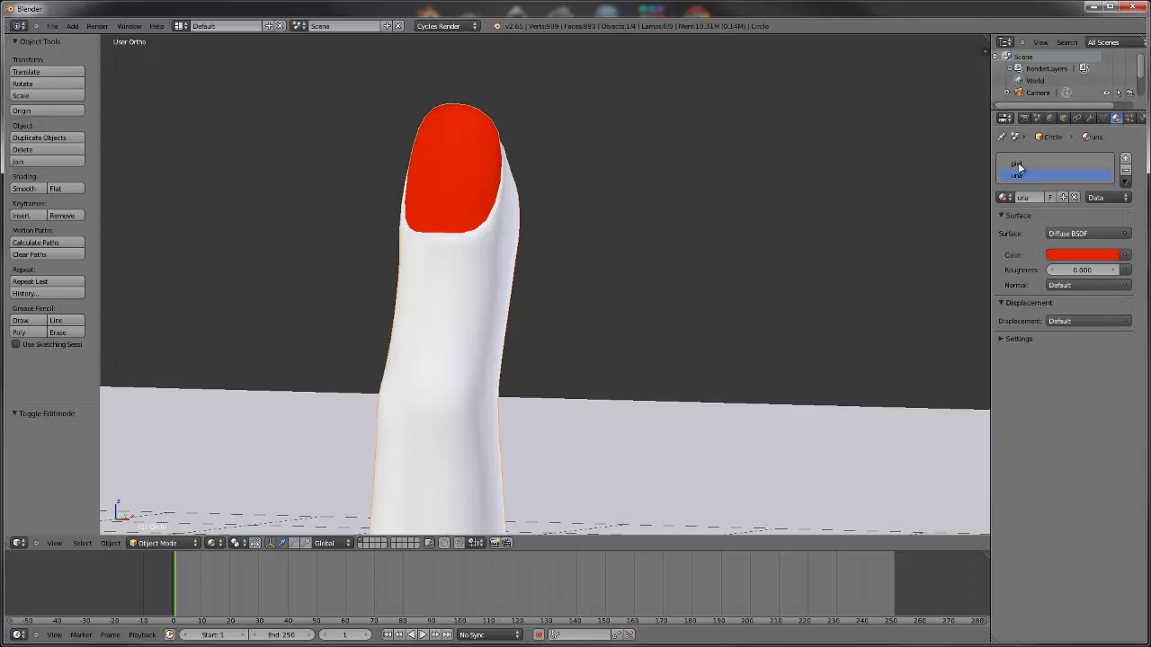
click(1016, 164)
click(1059, 255)
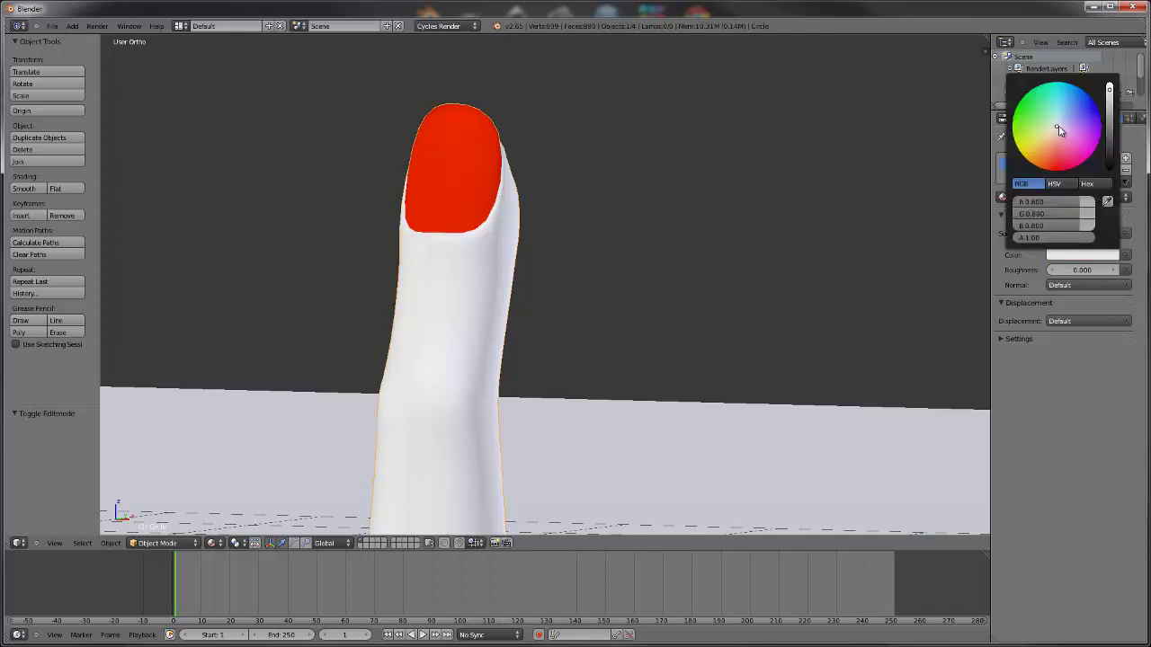
drag(1058, 131, 1086, 102)
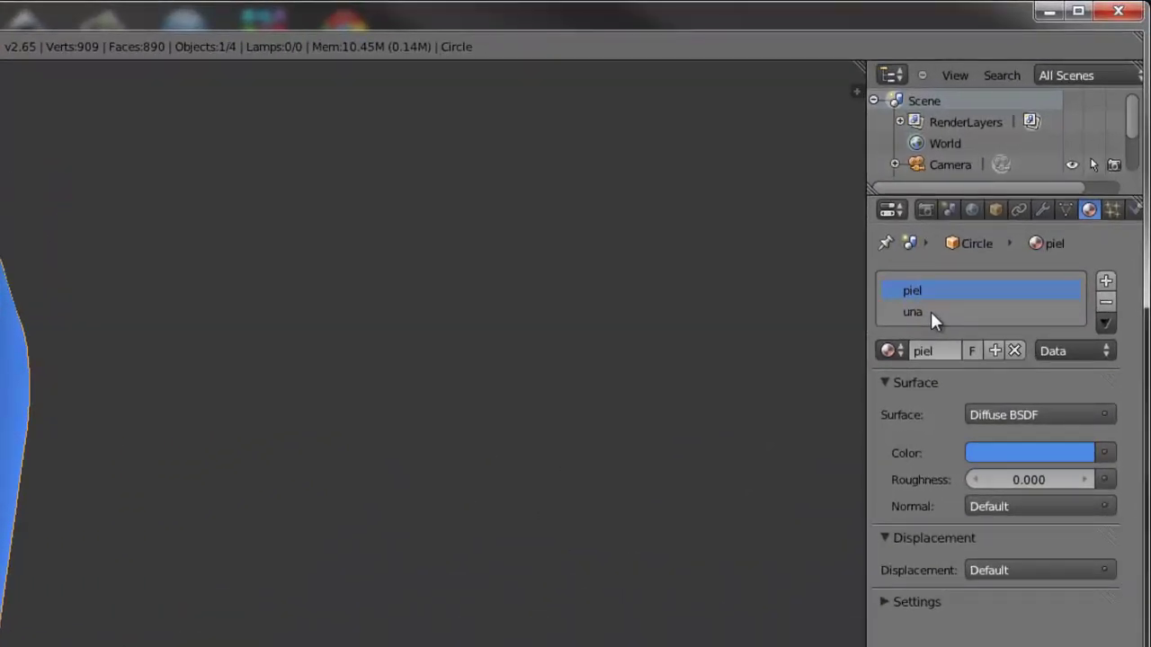
click(917, 311)
click(920, 289)
scroll(432, 350, down, 3)
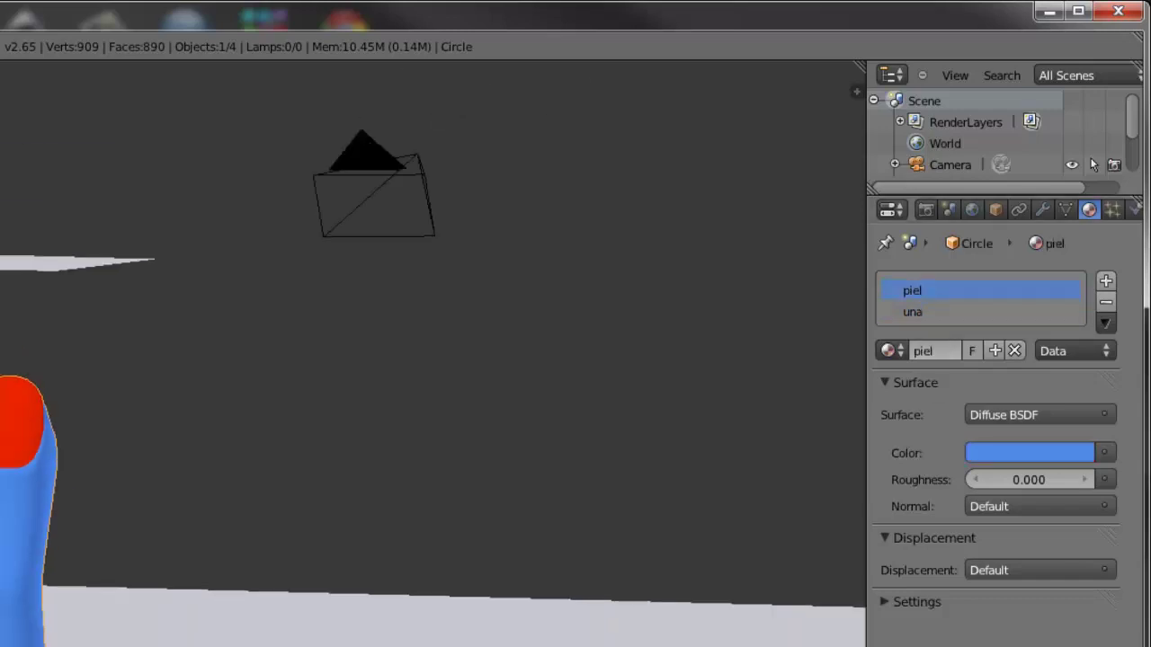
right_click(3, 273)
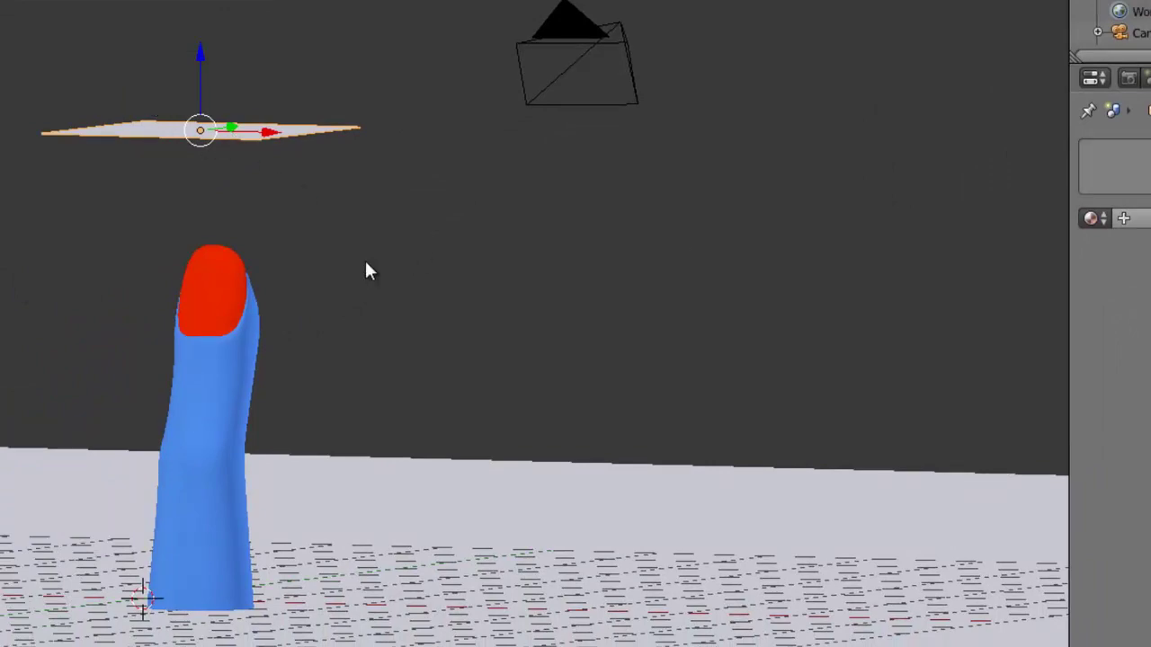
Look through the camera and switch the viewport to Rendered shading for a live Cycles preview.
key(KP_0)
scroll(366, 270, down, 10)
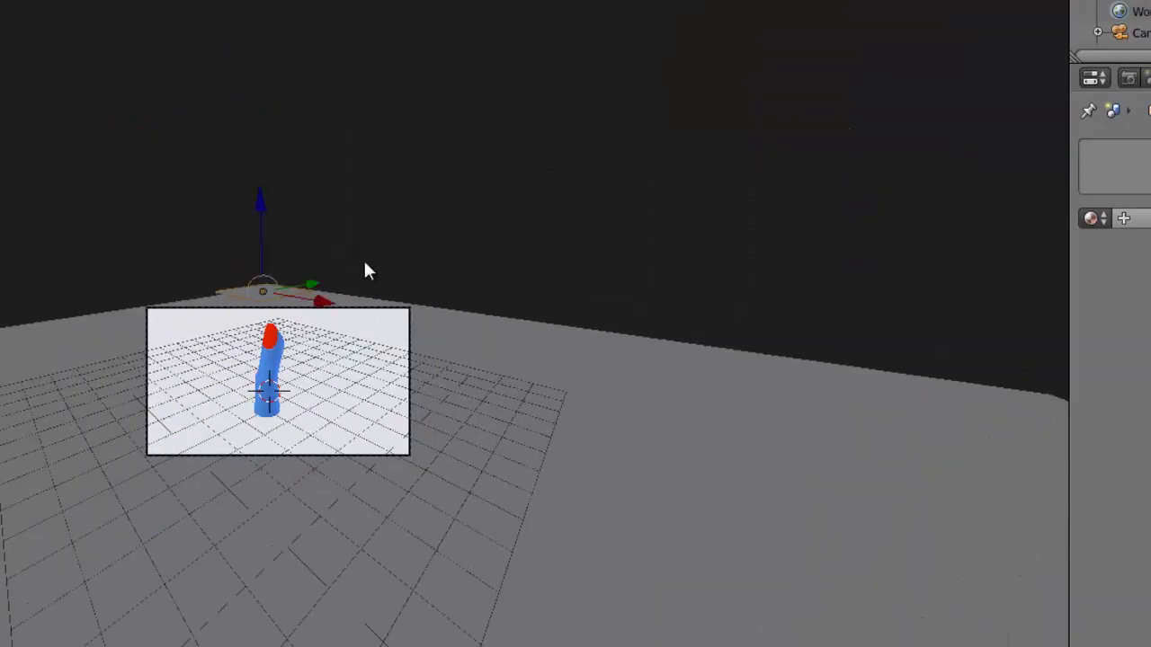
scroll(366, 269, up, 7)
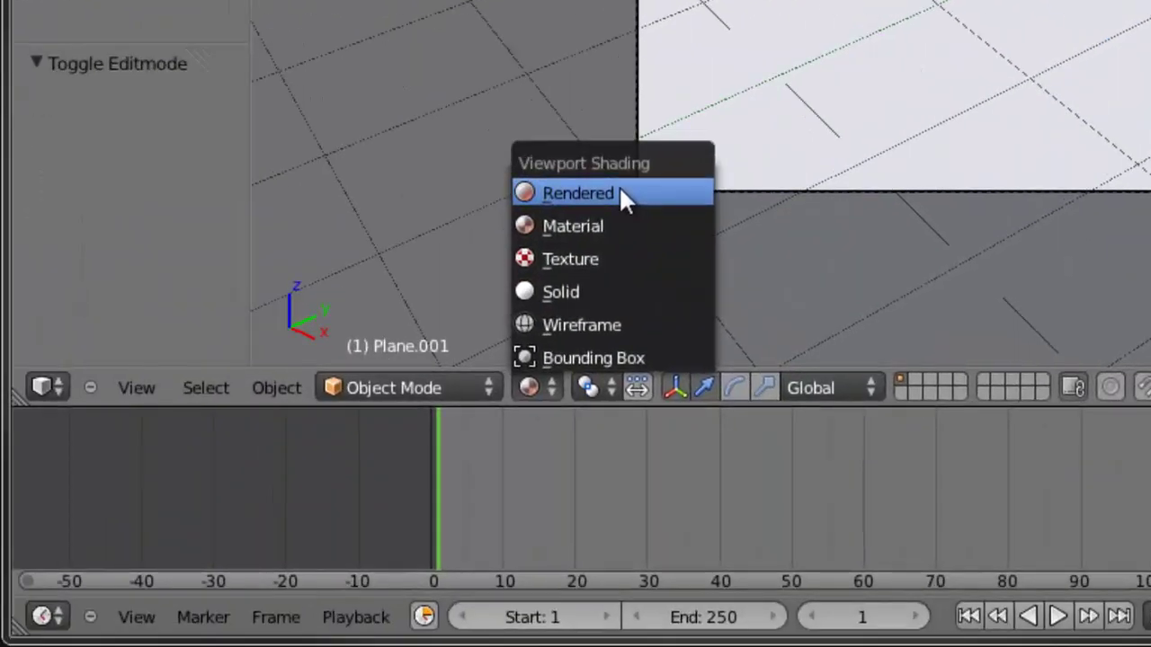
click(620, 189)
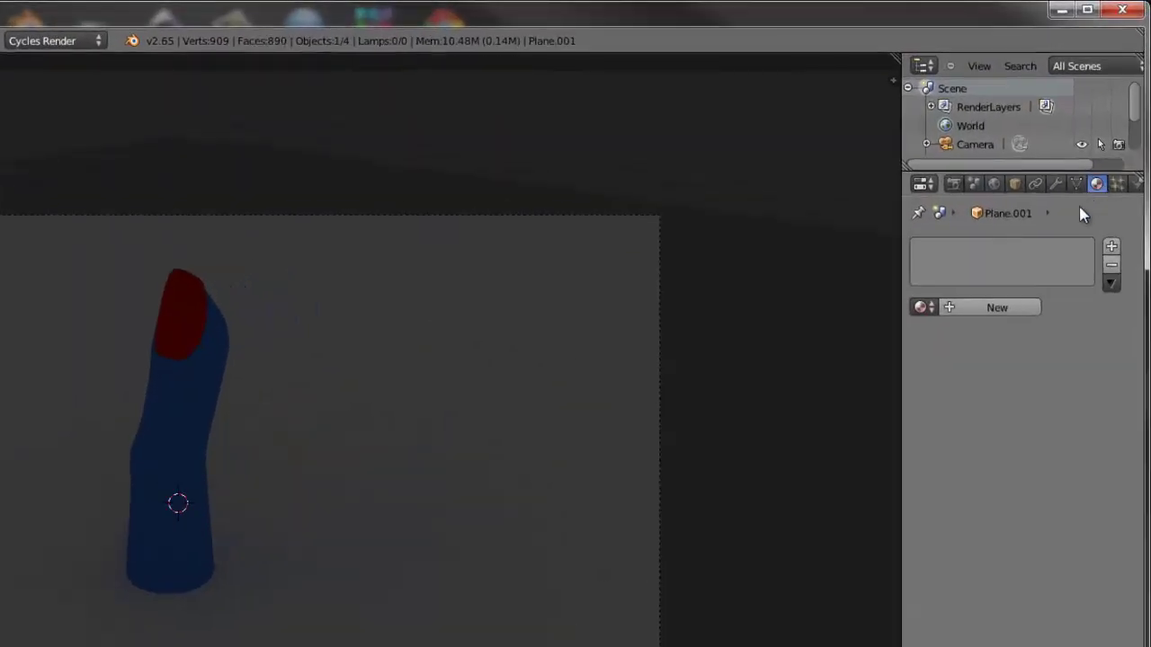
Add an Emission material of strength 20 to the overhead plane and show the World settings.
click(1001, 311)
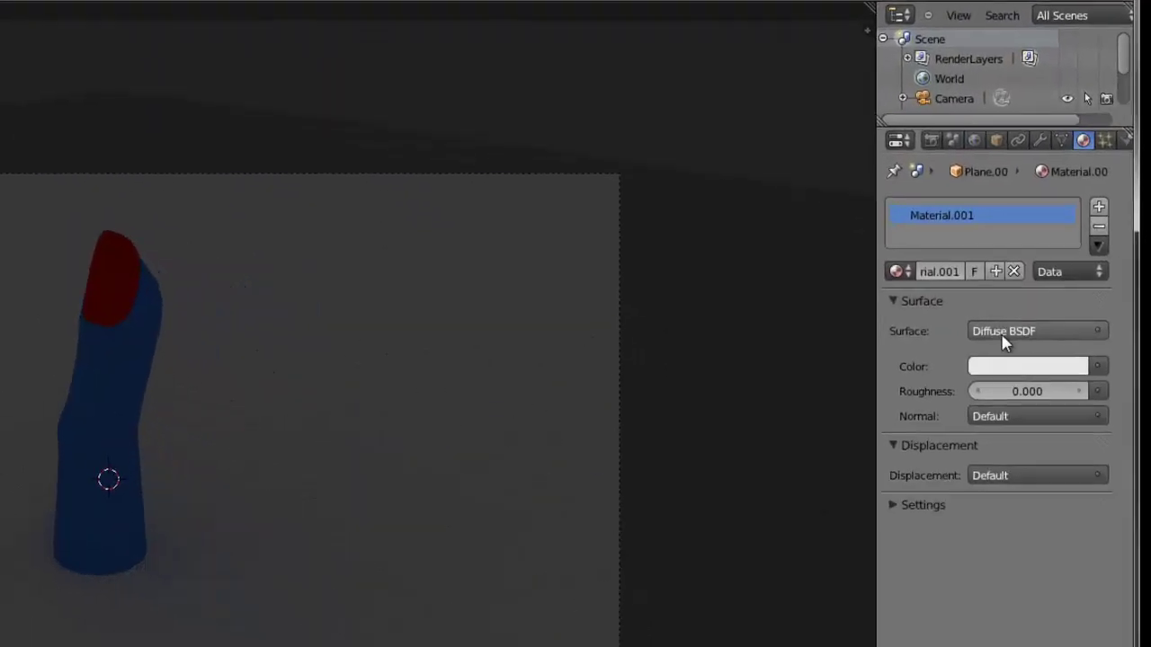
click(1004, 356)
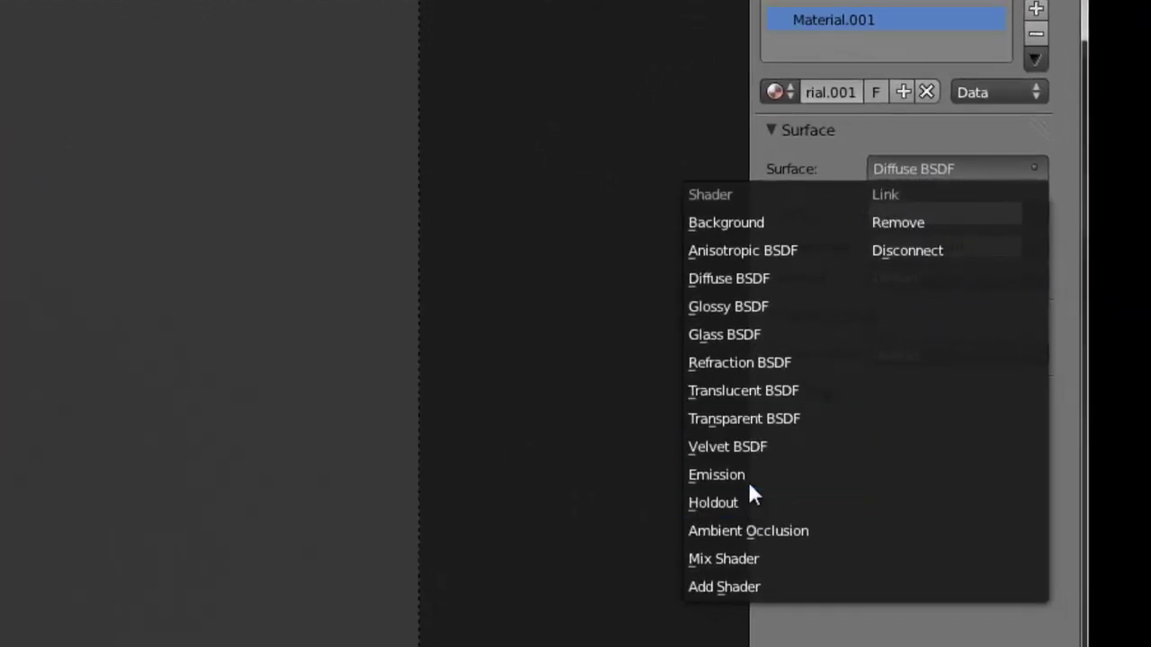
click(750, 478)
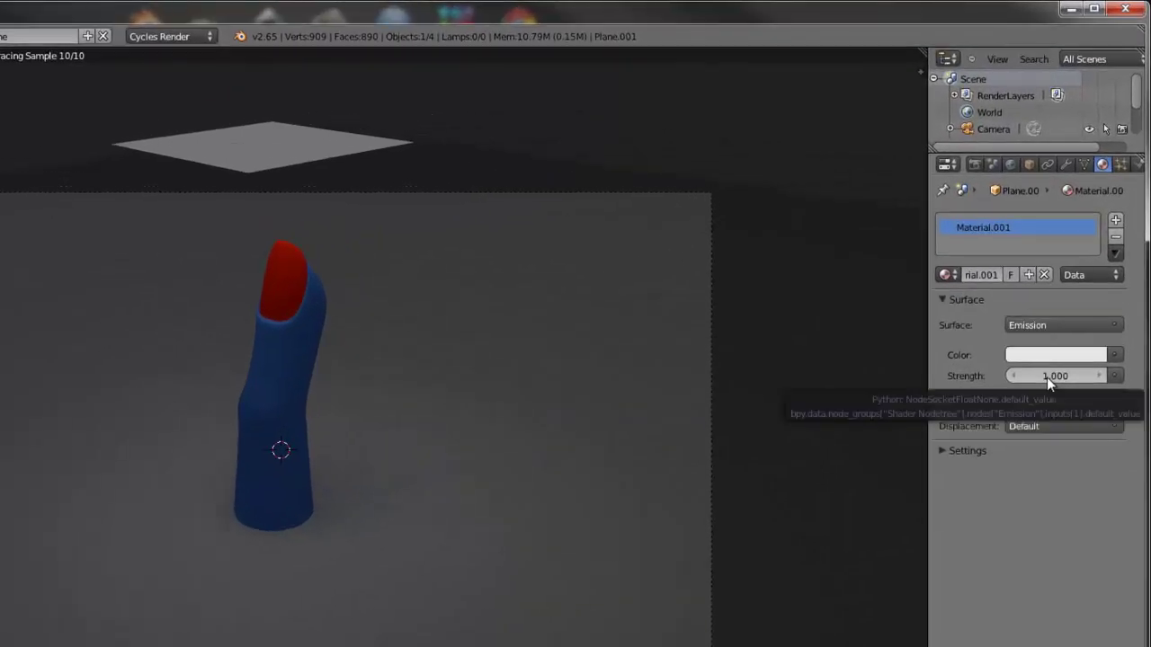
click(1047, 377)
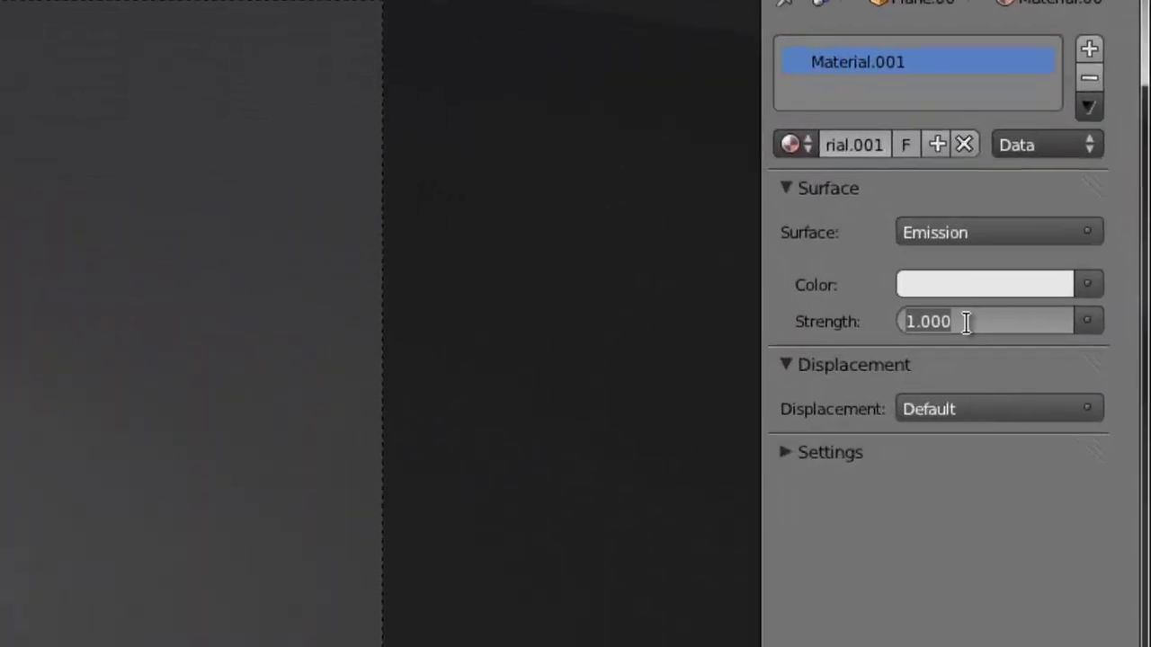
text(20)
key(Return)
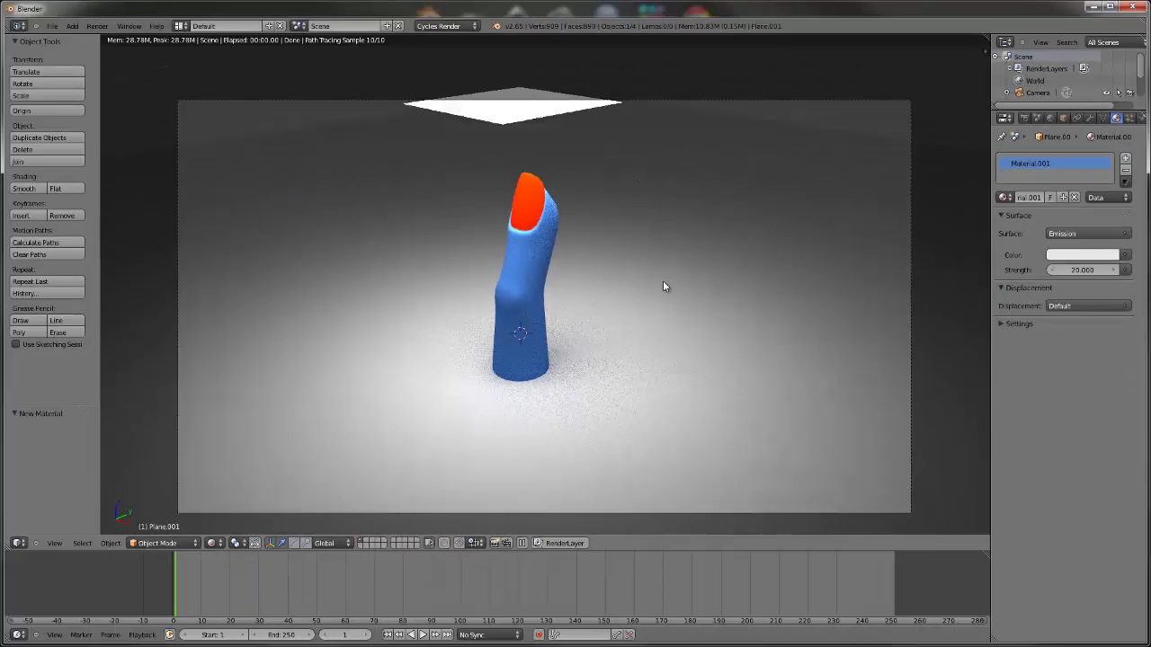
scroll(663, 282, up, 2)
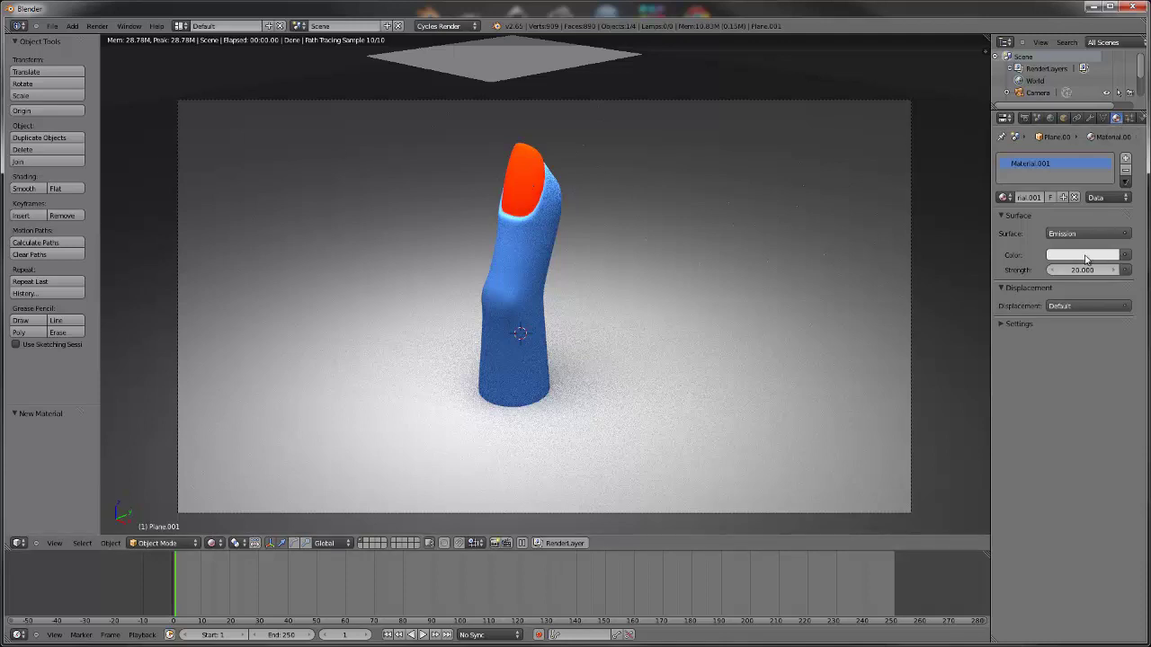
click(1051, 119)
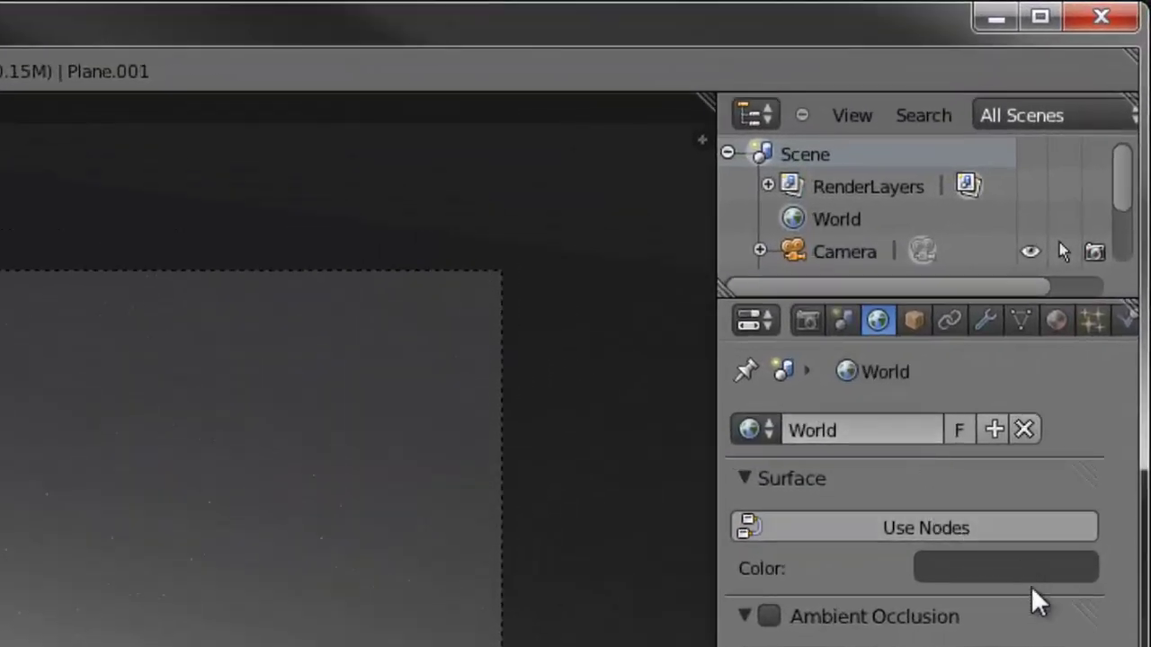
Enable world nodes, use a Sky Texture for the colour, angle the sun, and set strength 0.5.
click(997, 531)
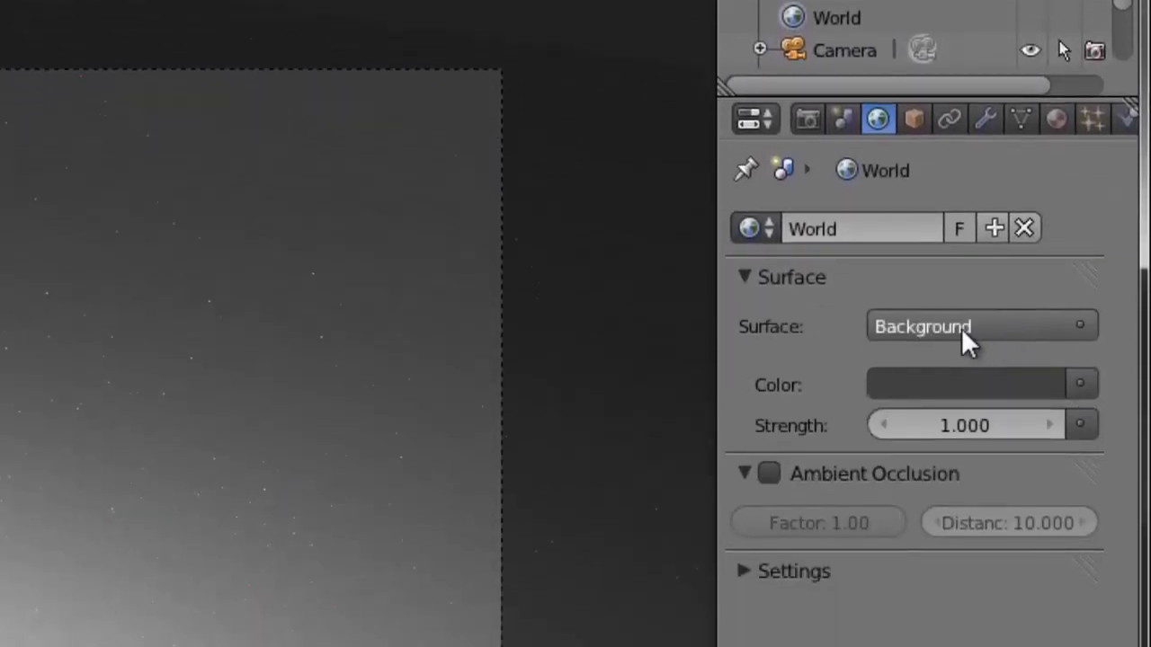
click(1068, 387)
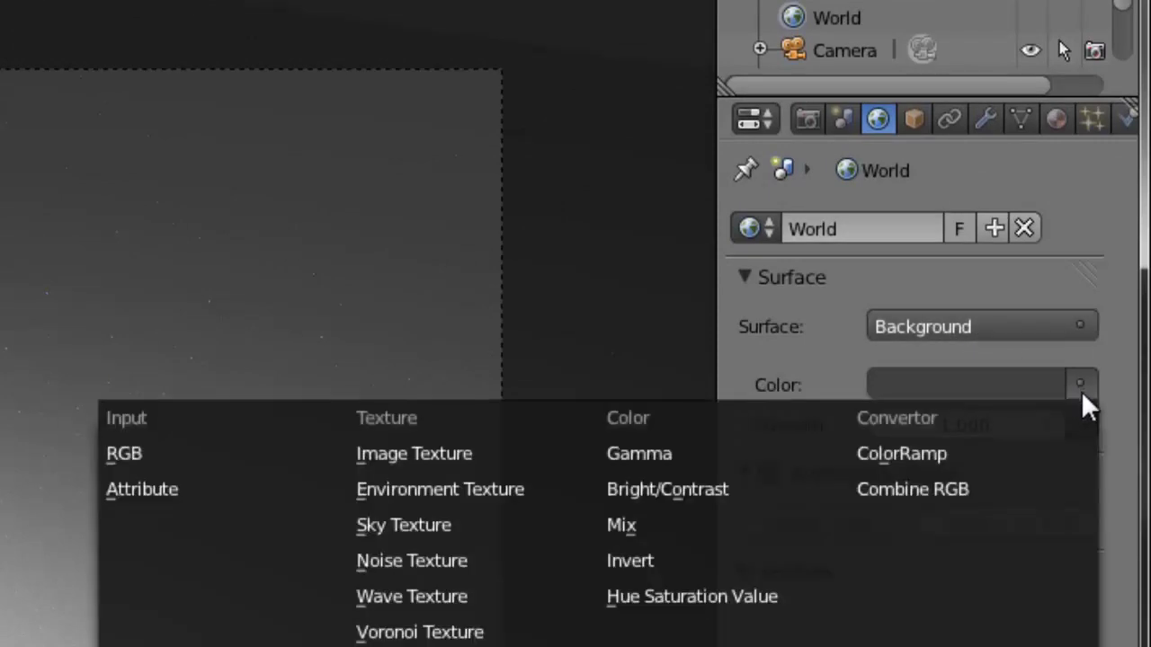
click(514, 530)
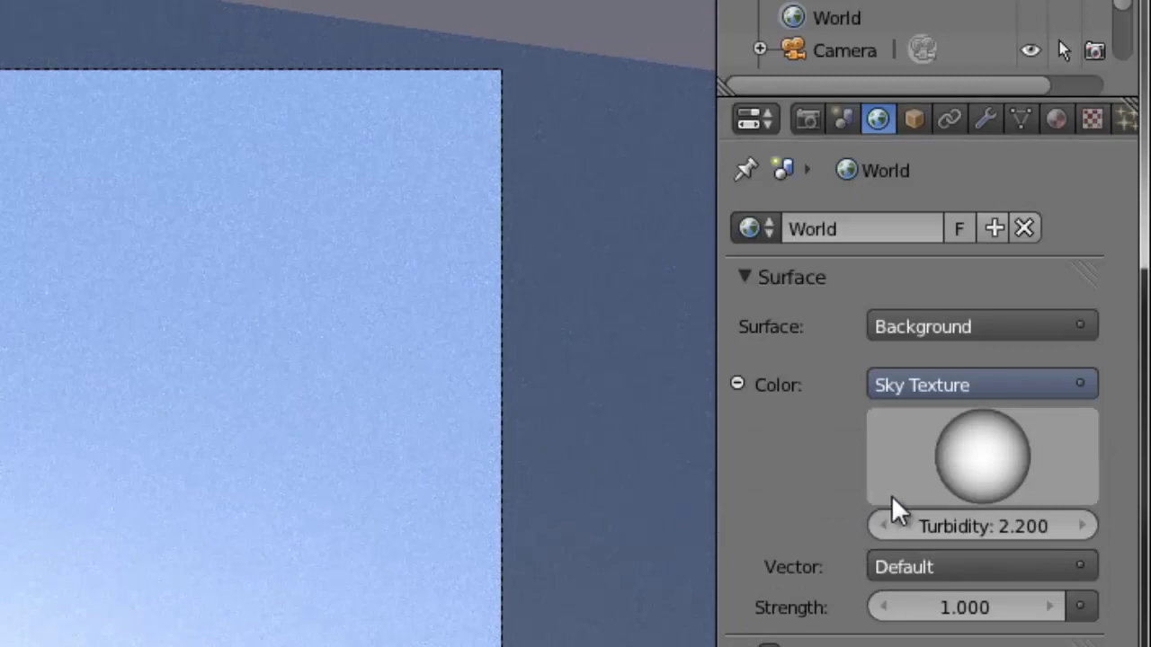
drag(985, 472, 990, 258)
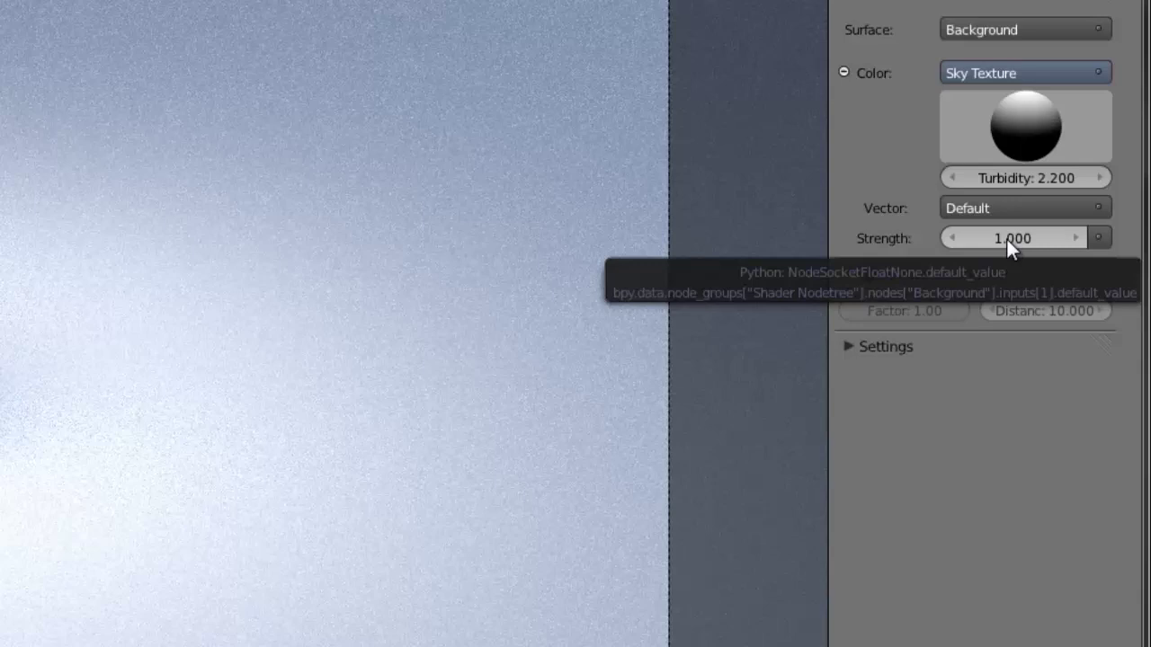
click(1001, 236)
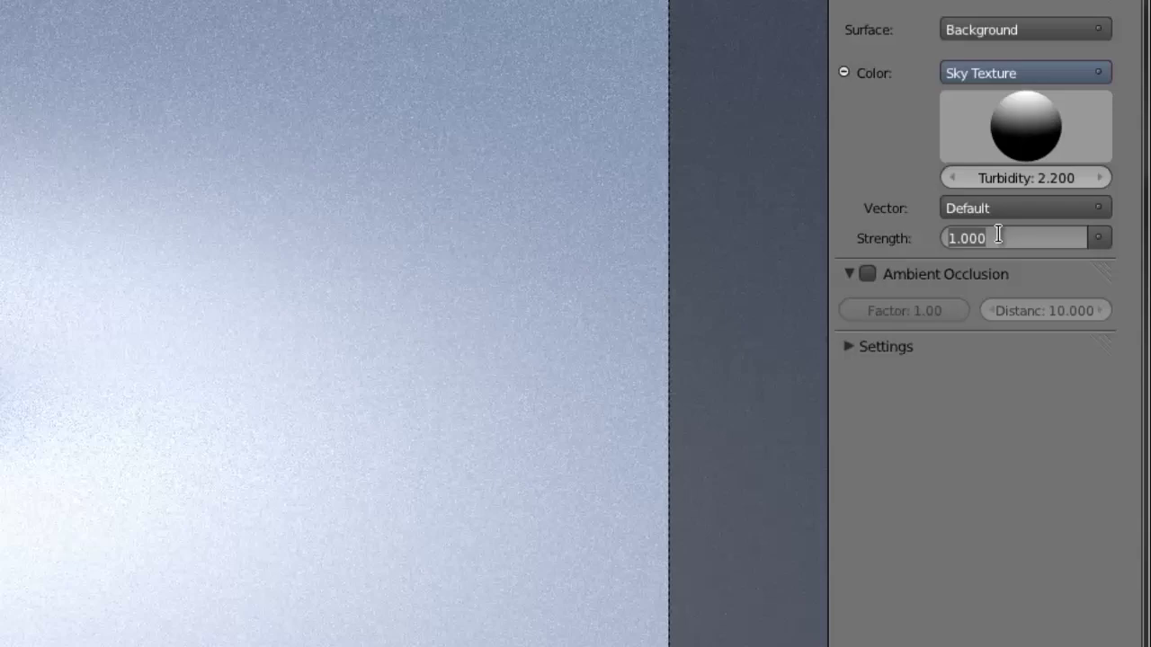
key(BackSpace)
text(0.5)
key(Return)
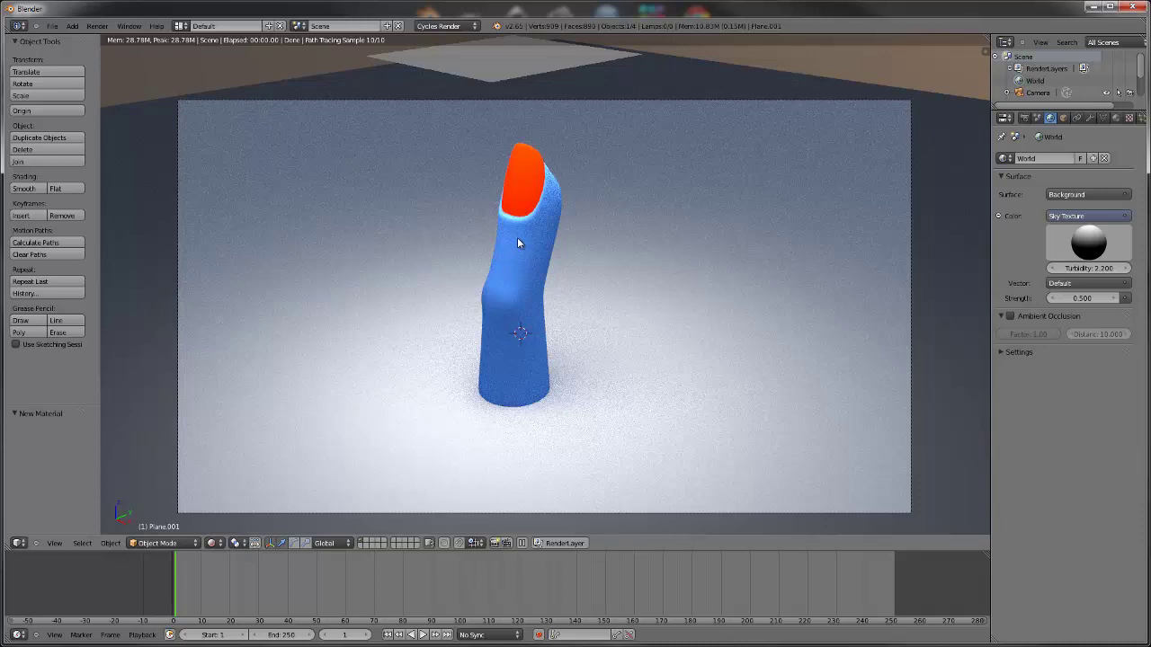
Select the finger and recolour its piel material to flesh pink (R 0.627, G 0.333, B 0.301).
right_click(517, 242)
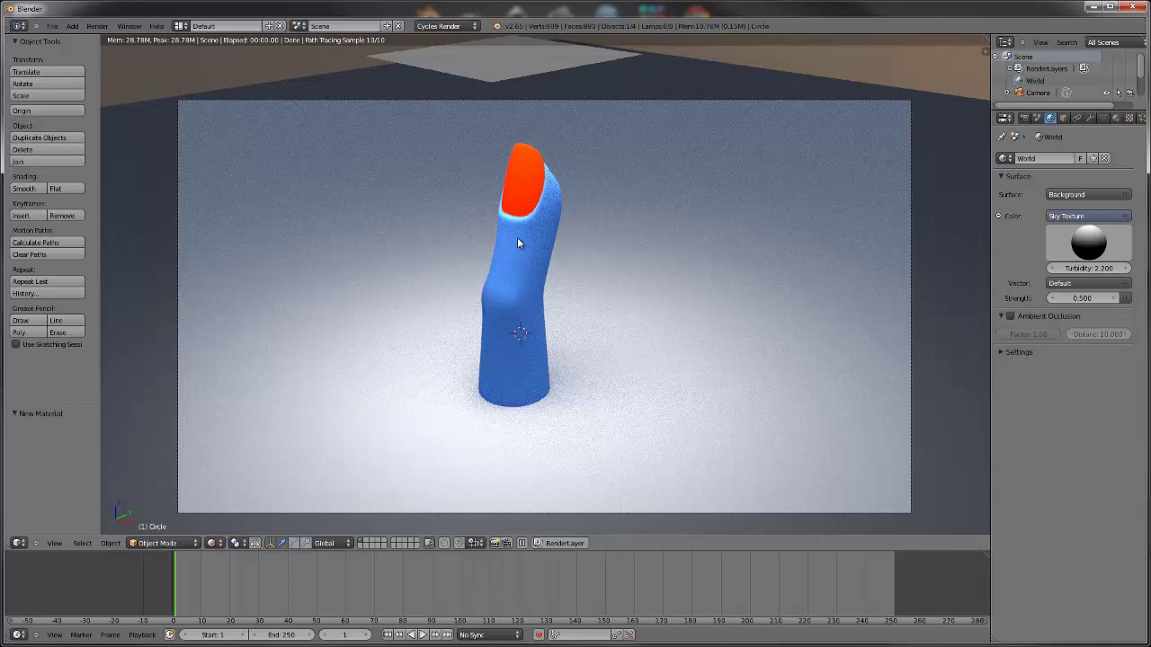
right_click(528, 187)
click(1116, 119)
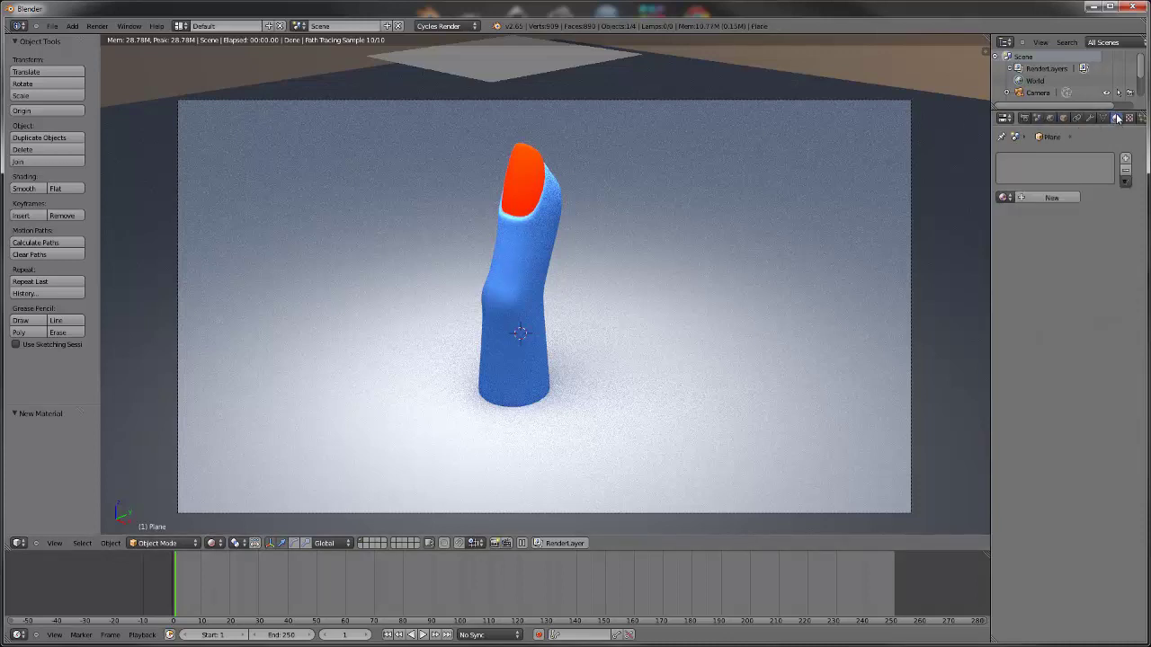
right_click(553, 220)
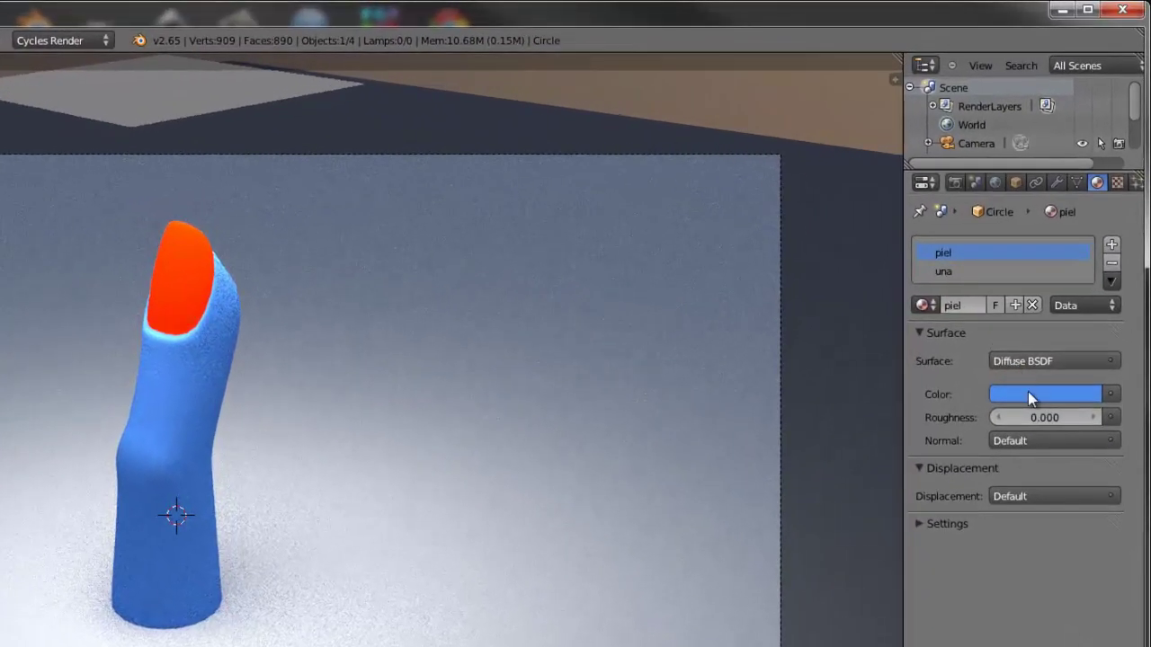
click(1031, 377)
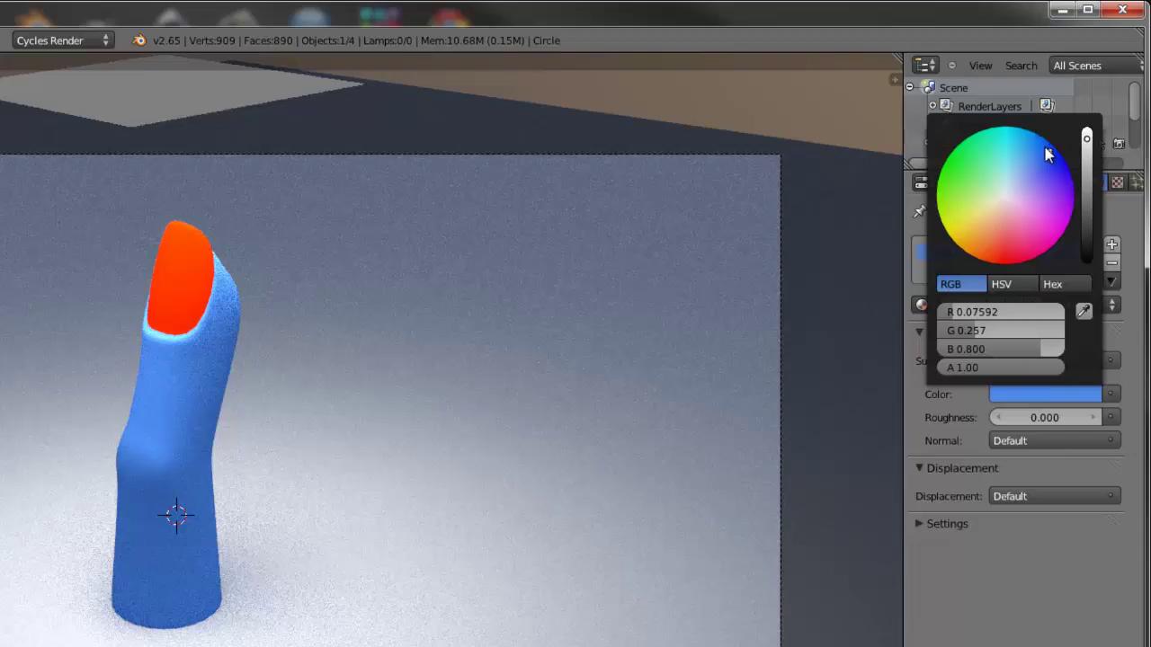
mouse_move(1050, 153)
mouse_down()
mouse_move(1016, 184)
mouse_move(1008, 221)
mouse_up()
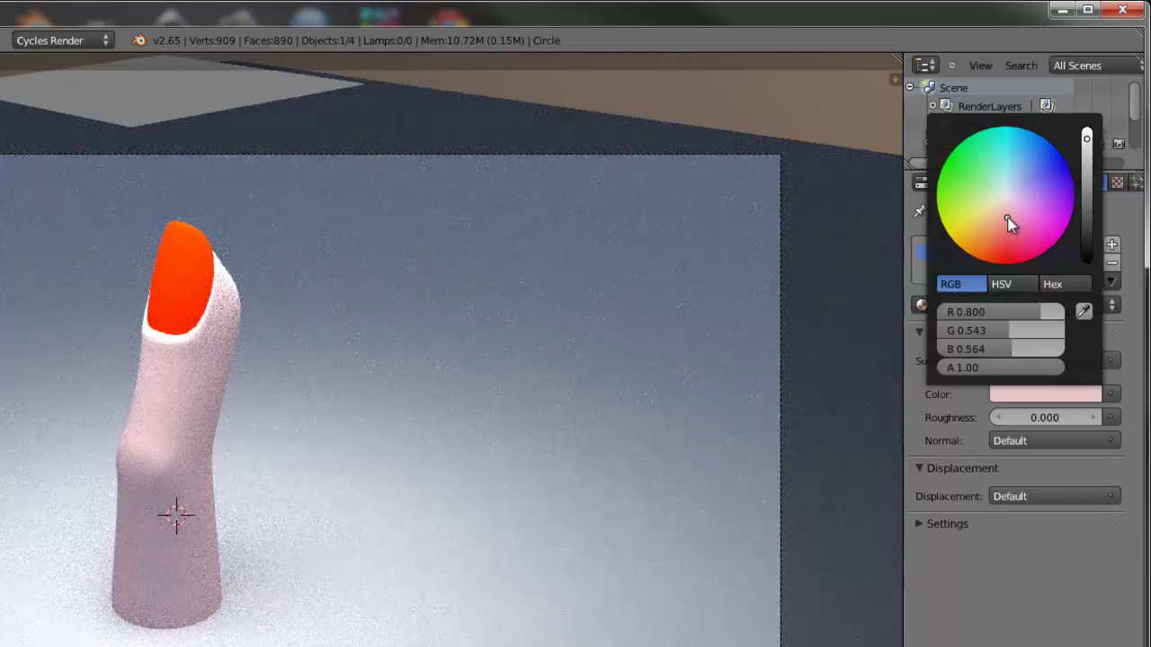
drag(1008, 222, 1002, 226)
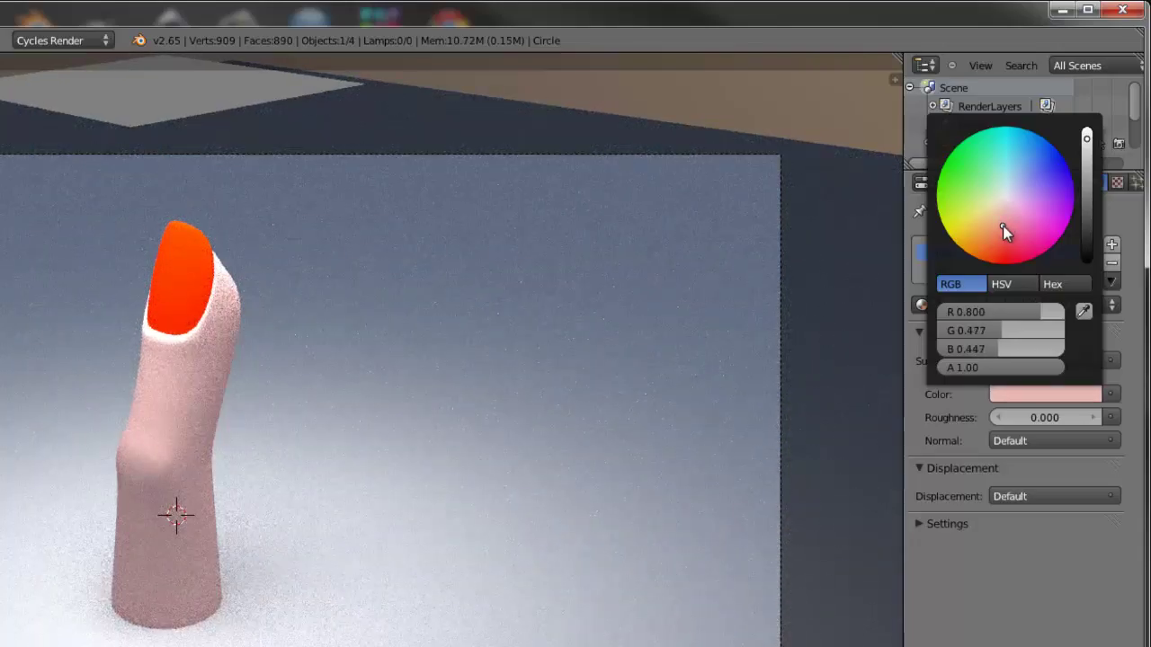
drag(1003, 226, 1002, 231)
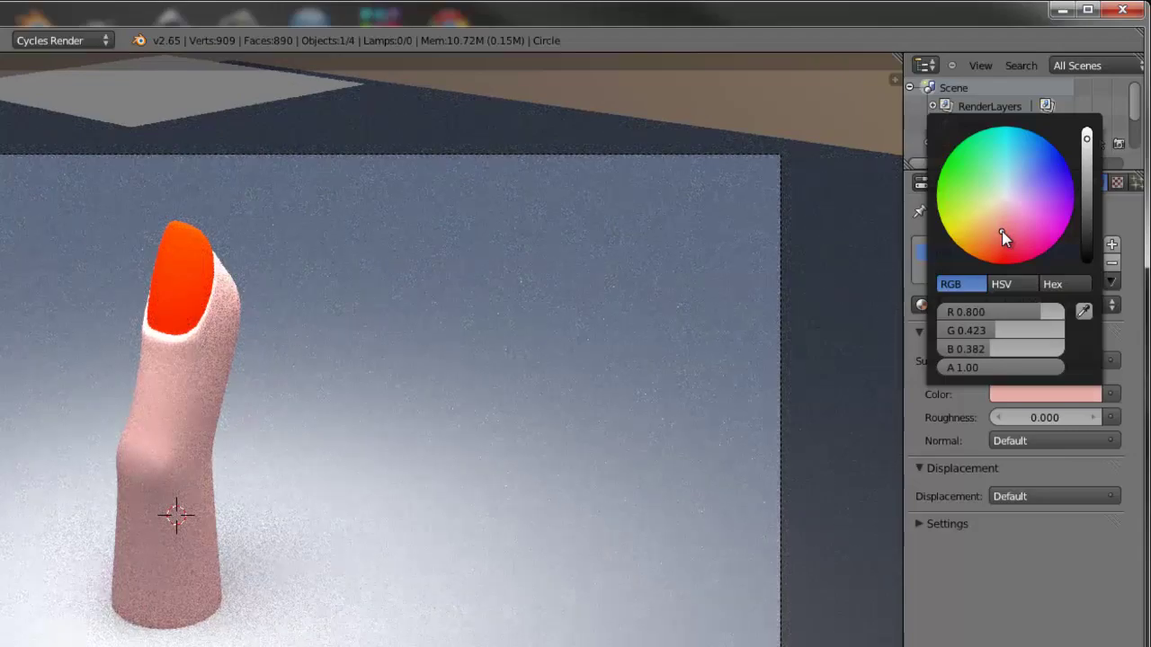
drag(1087, 140, 1089, 158)
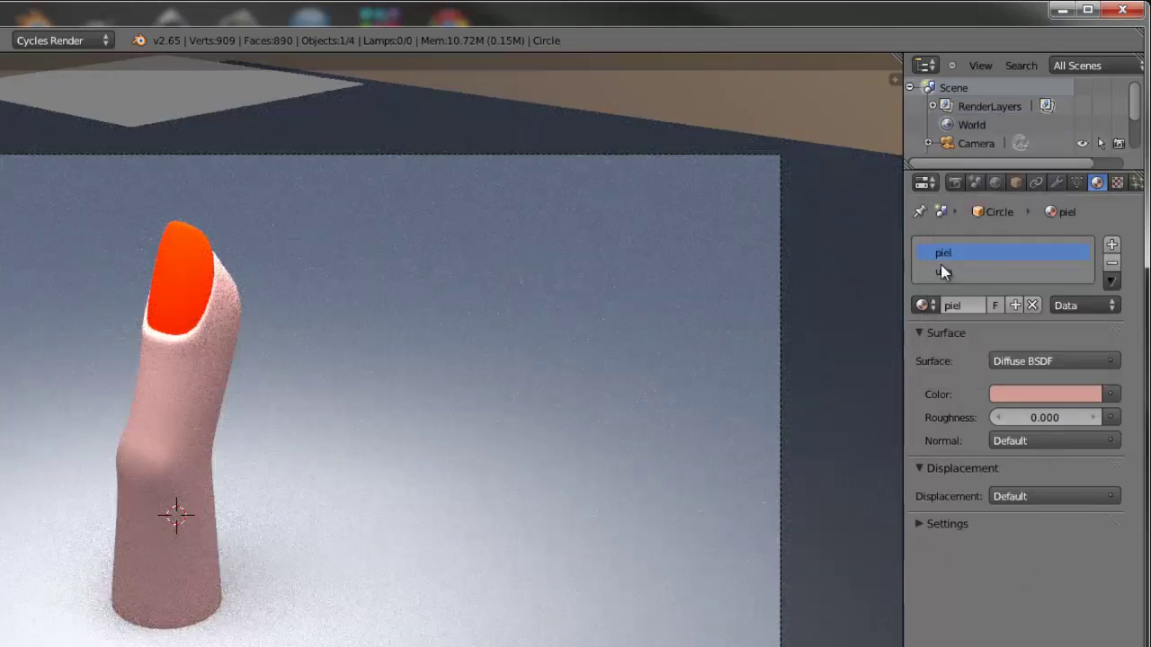
Switch to the una nail material and make it a Mix Shader with Glossy BSDF first.
click(945, 273)
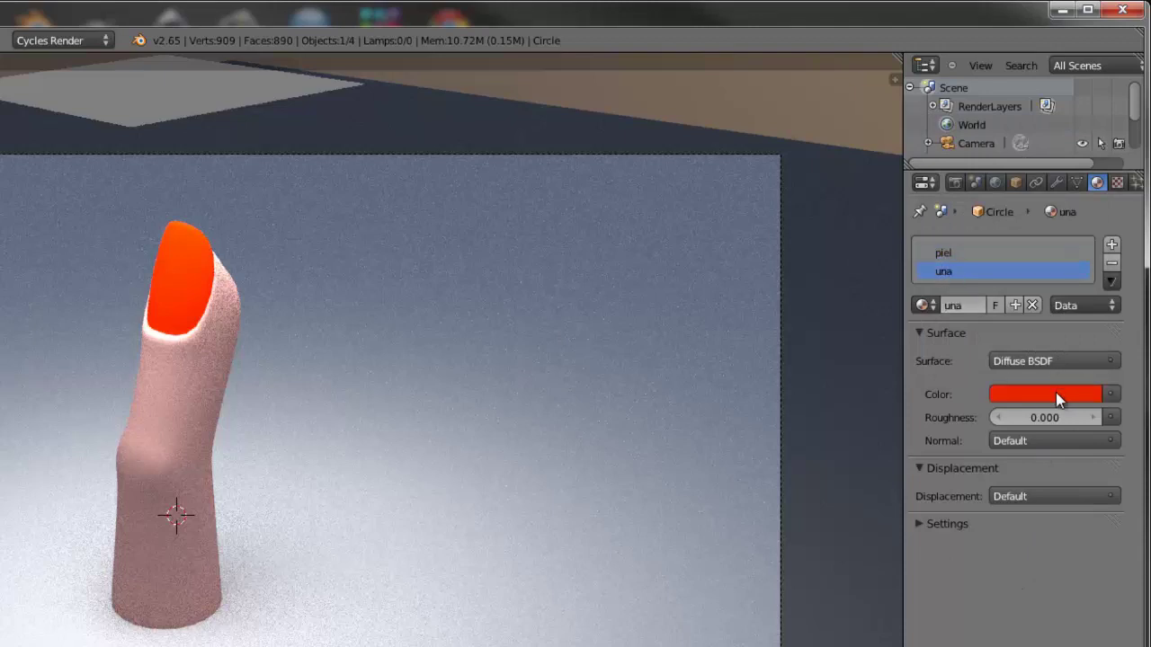
click(1019, 360)
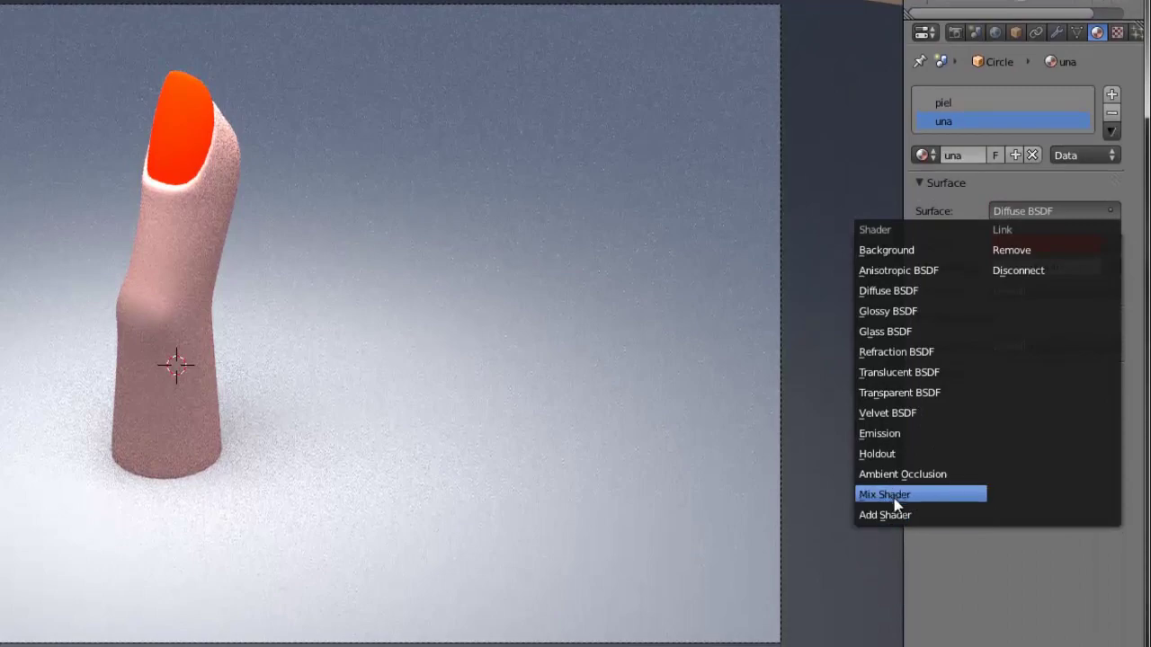
click(899, 496)
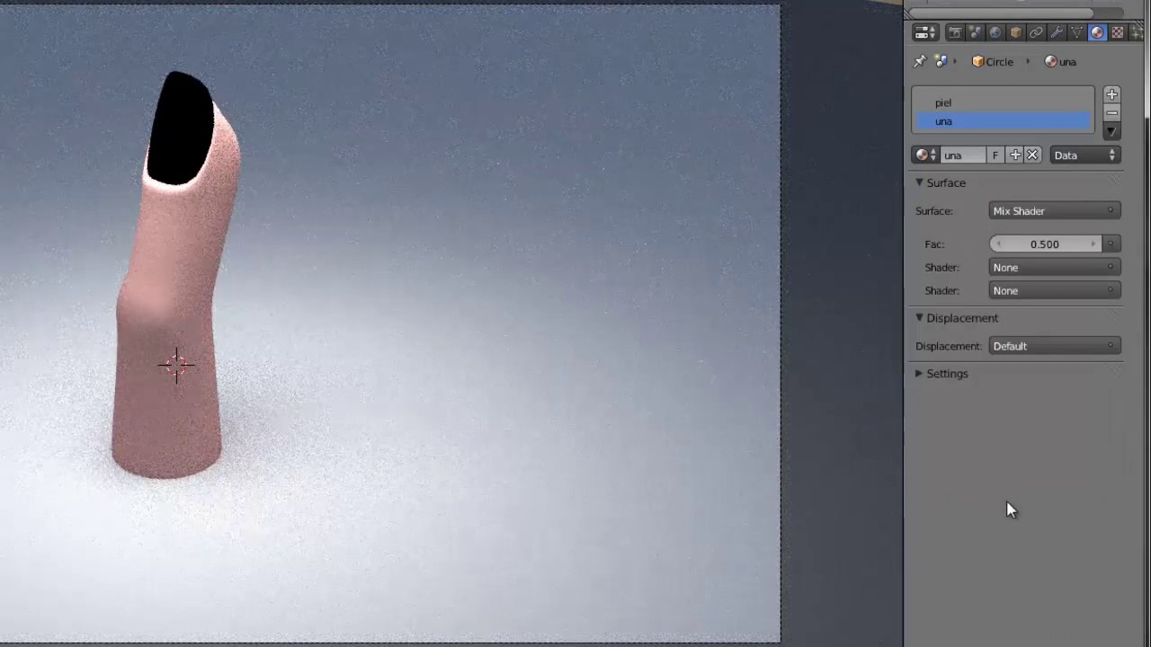
click(1007, 269)
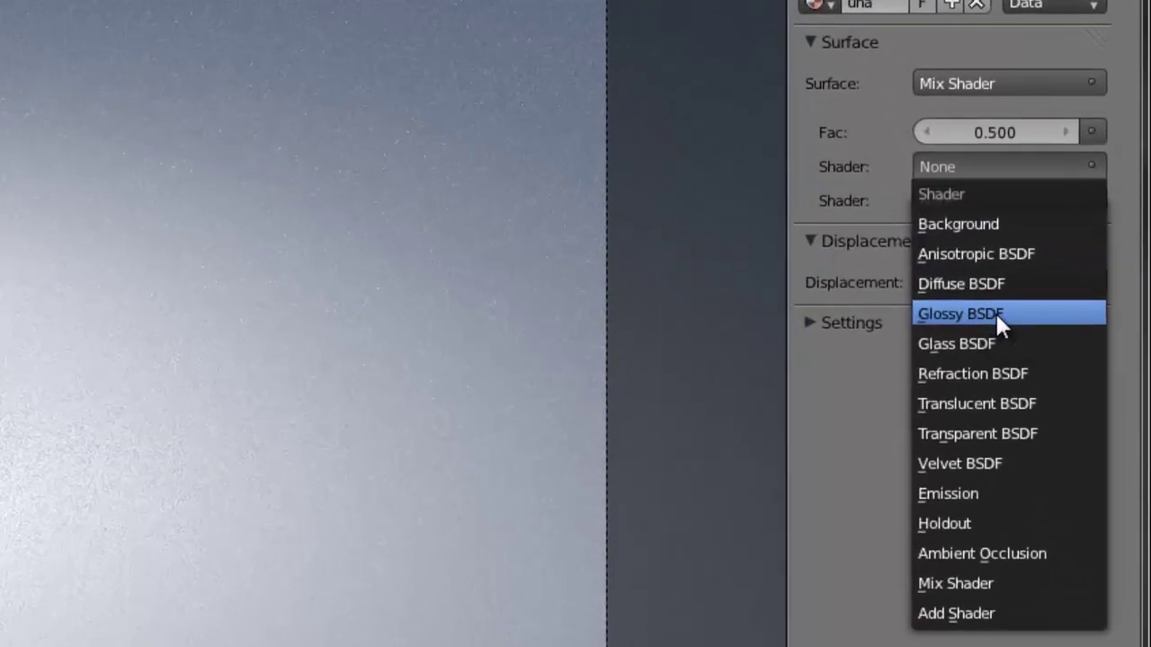
click(996, 321)
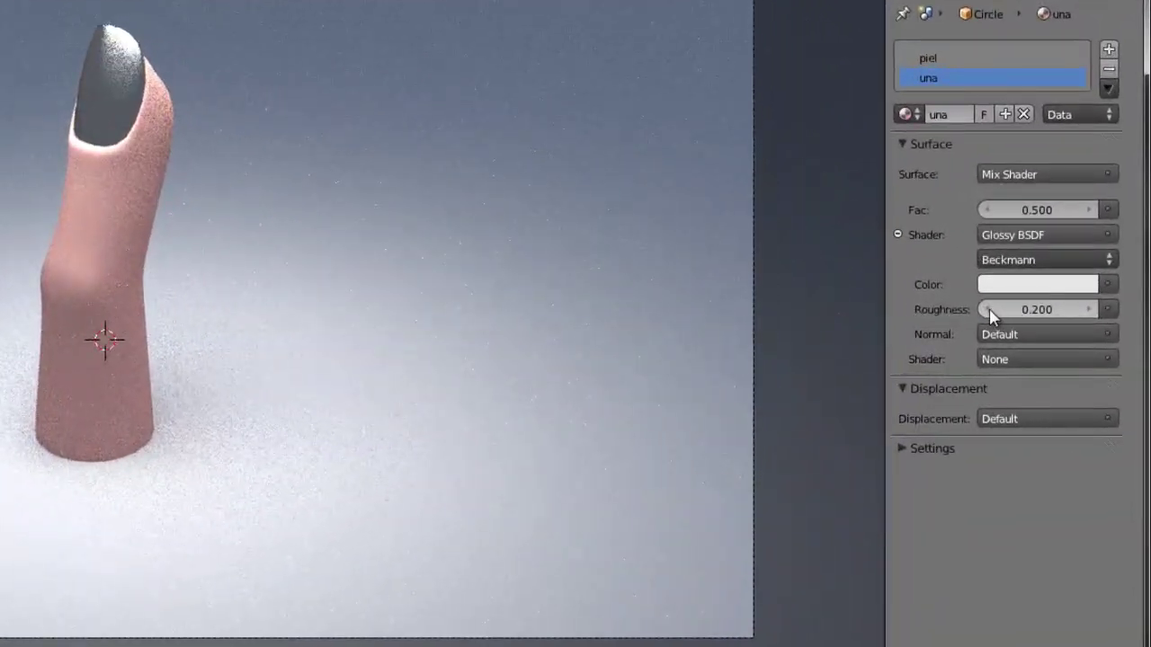
Set the Glossy BSDF roughness to 0.05.
click(1023, 313)
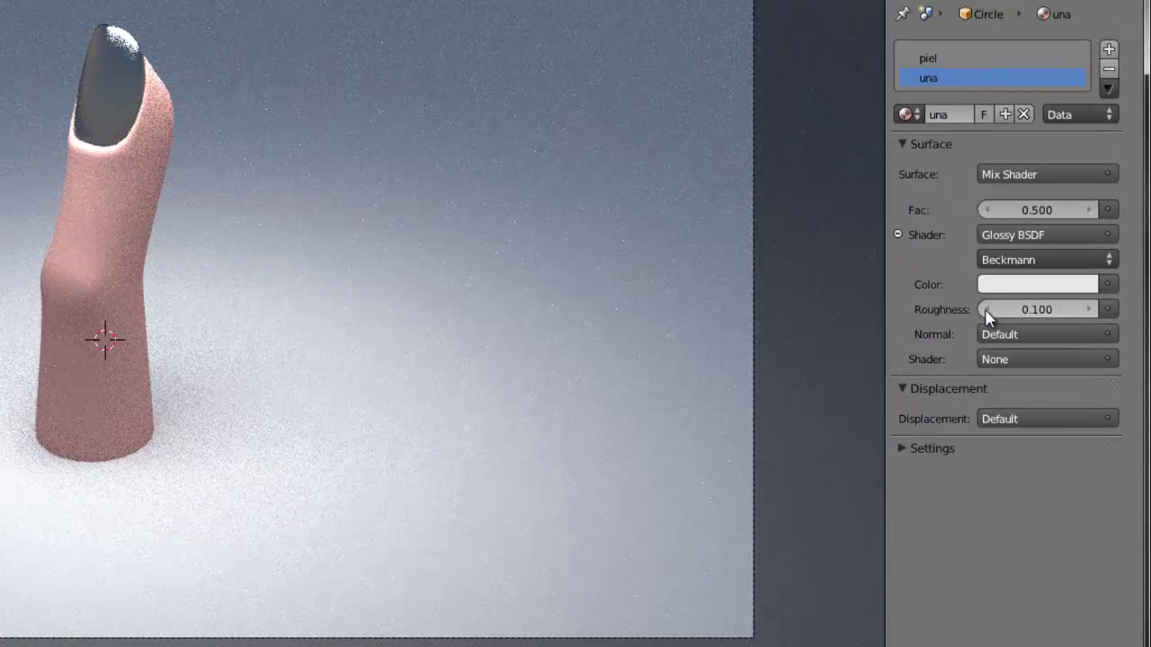
click(986, 309)
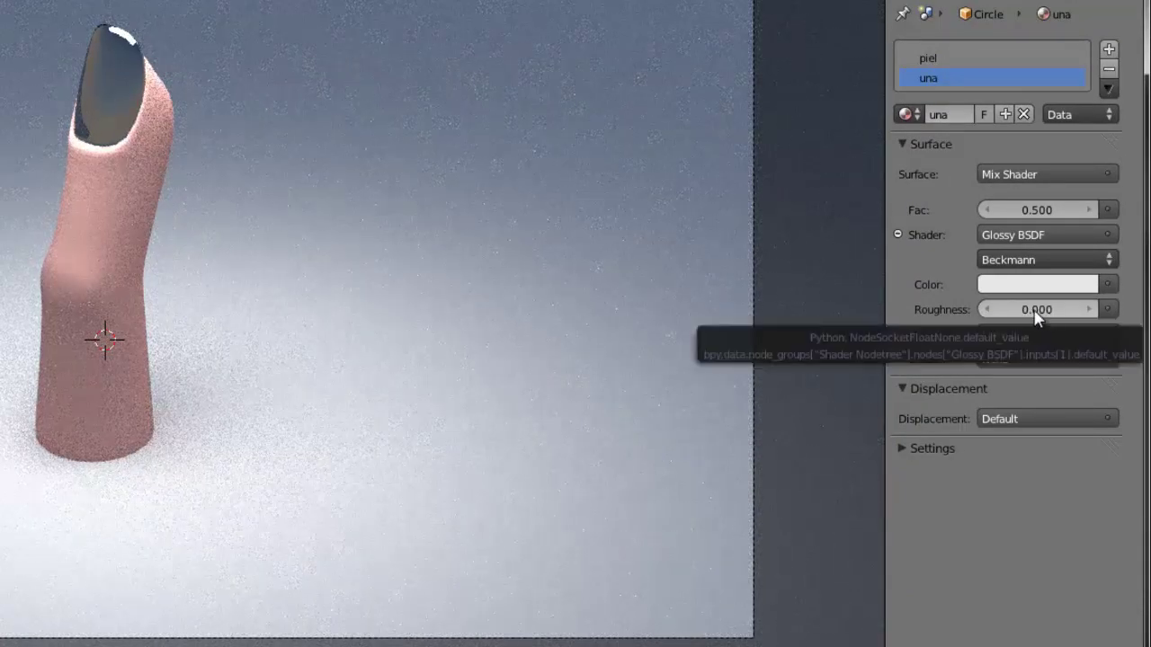
click(1032, 309)
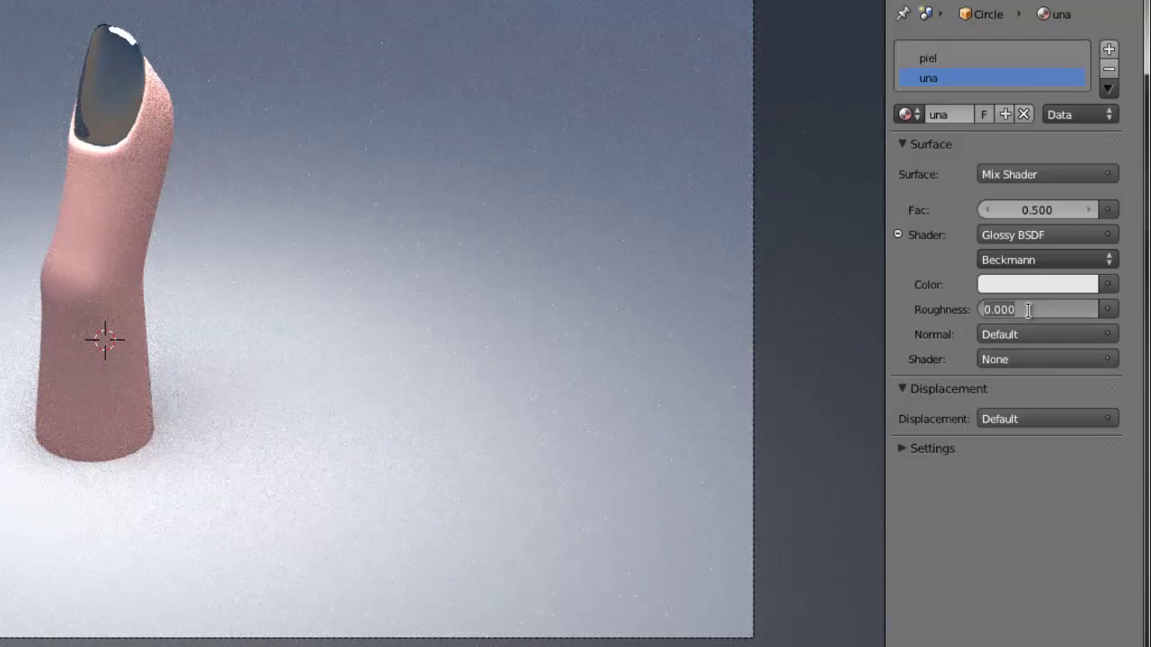
text(0.5)
key(Return)
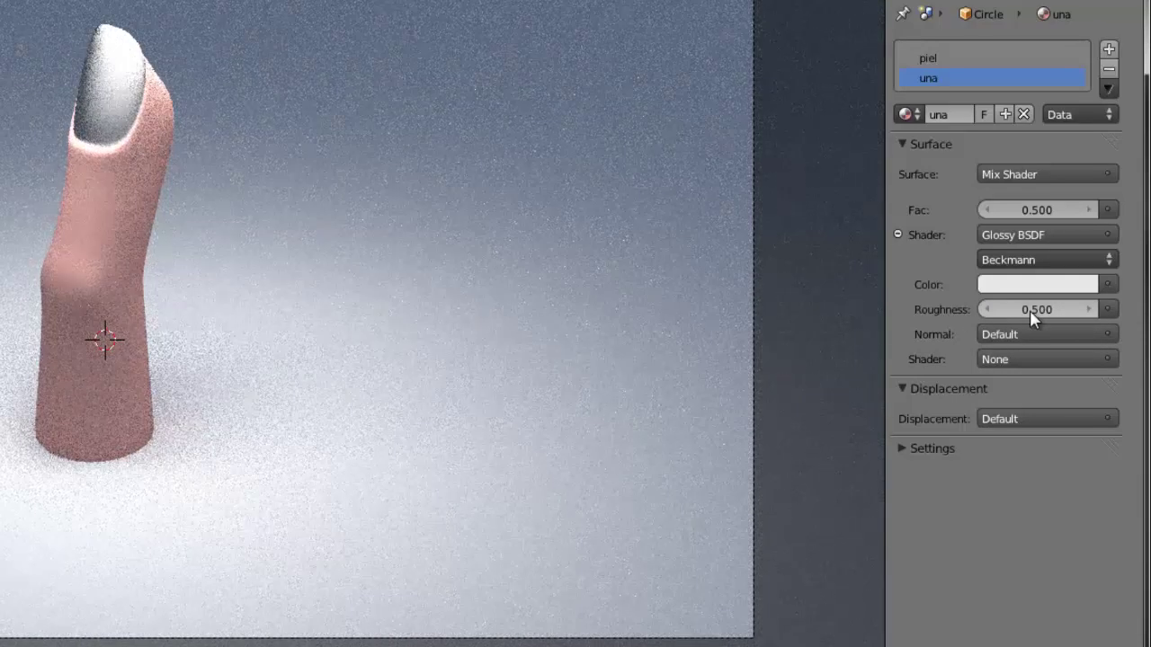
click(1030, 310)
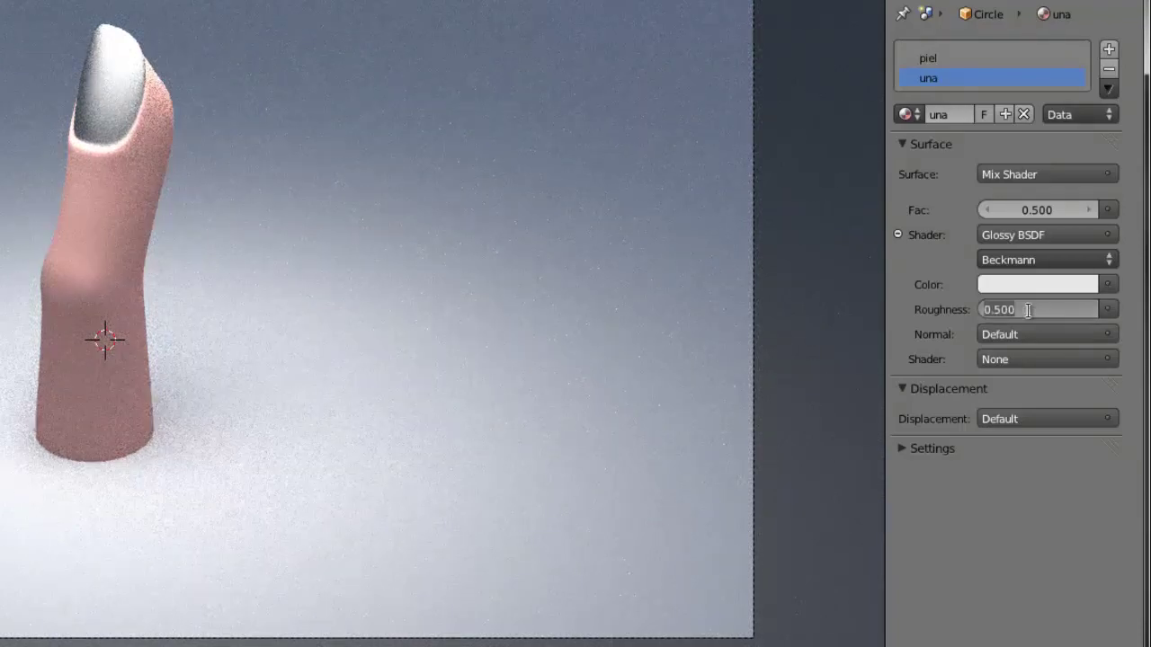
text(0.05)
key(Return)
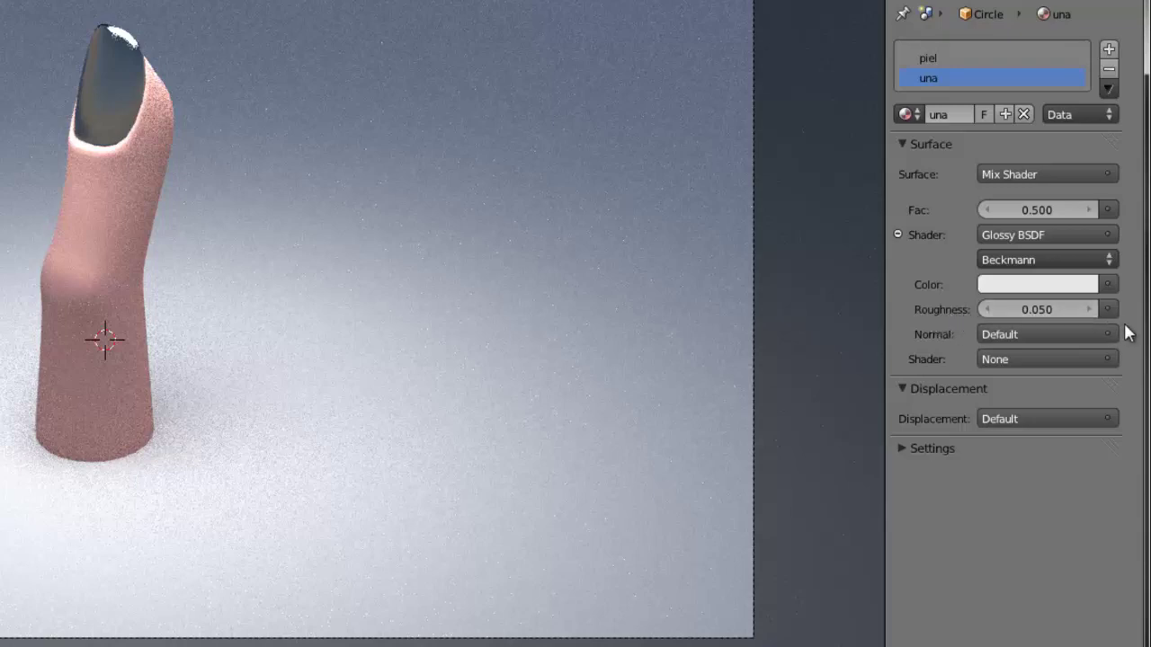
Set the second mixed shader to Diffuse BSDF and tint its colour pink.
click(1004, 367)
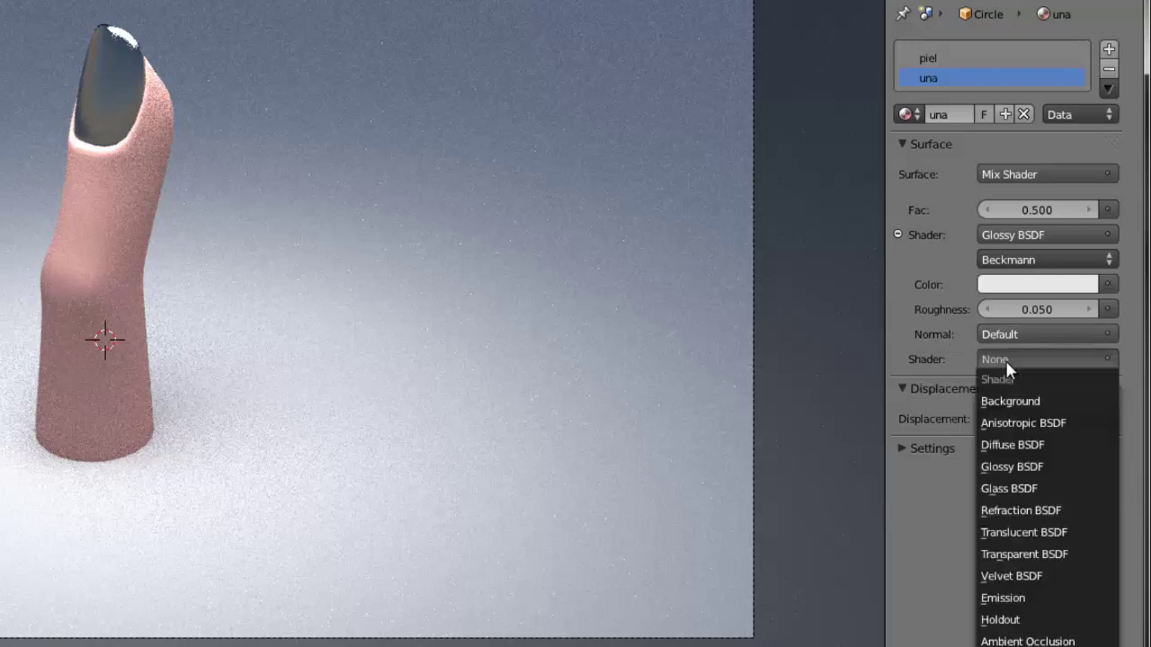
click(1021, 447)
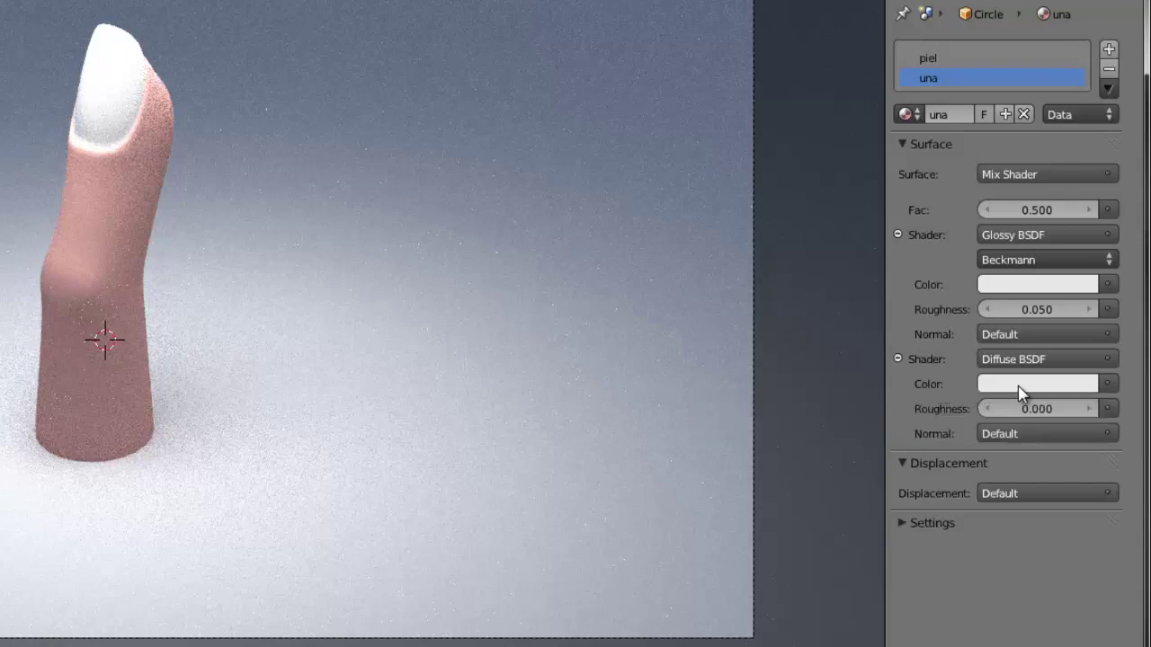
click(1022, 387)
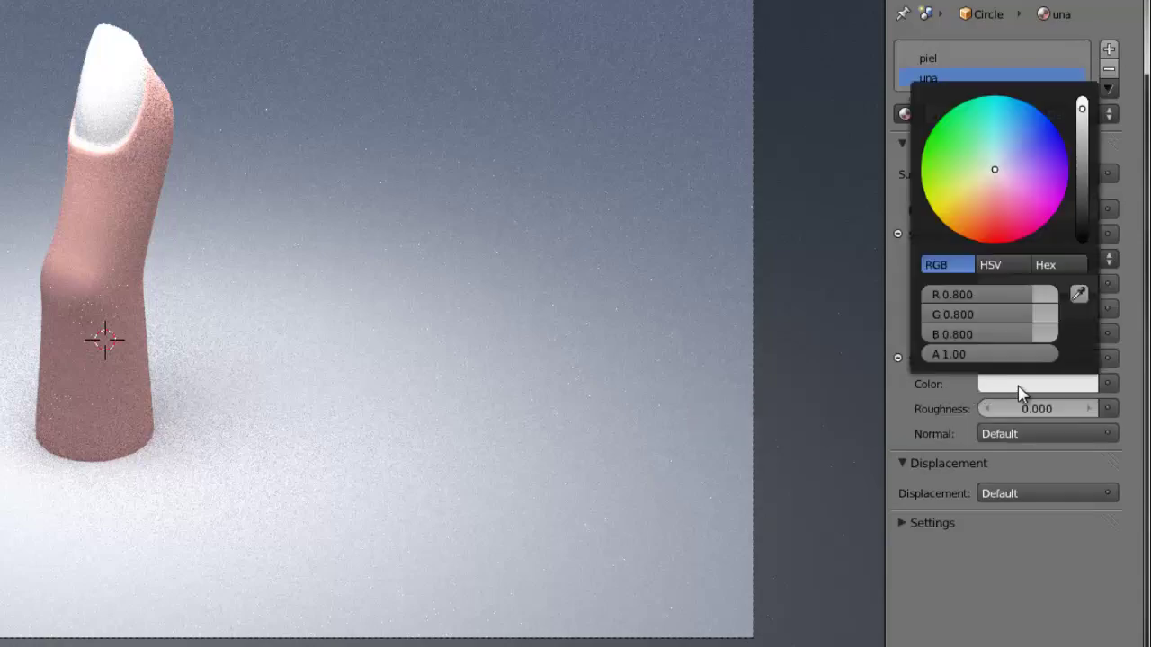
click(992, 187)
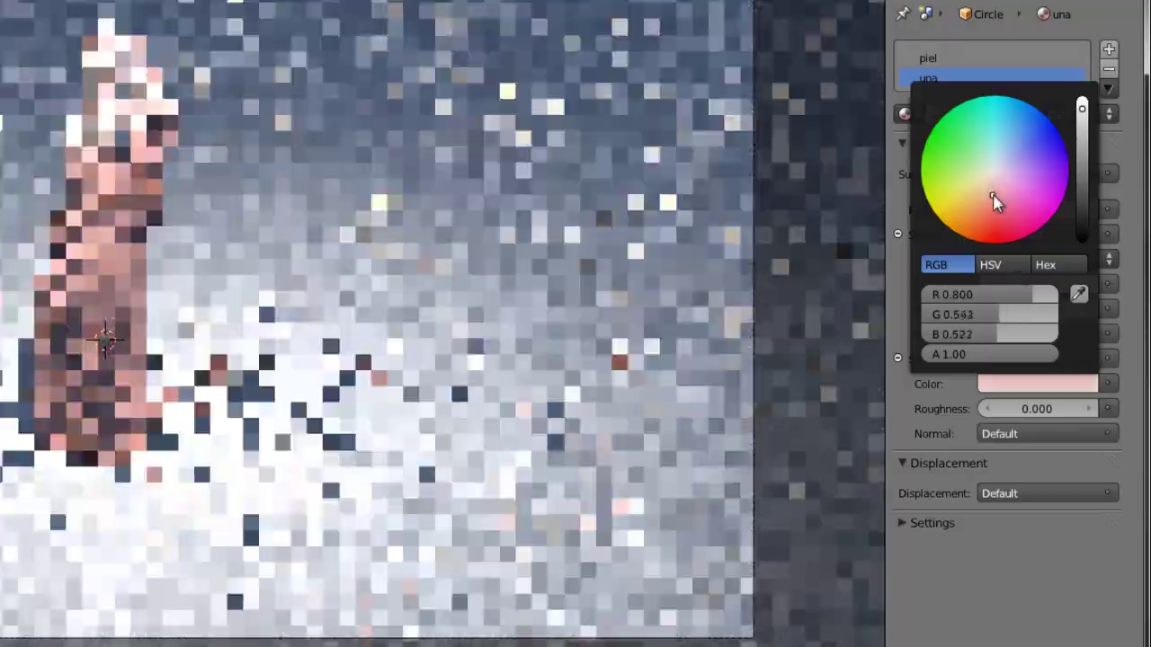
drag(992, 192, 998, 207)
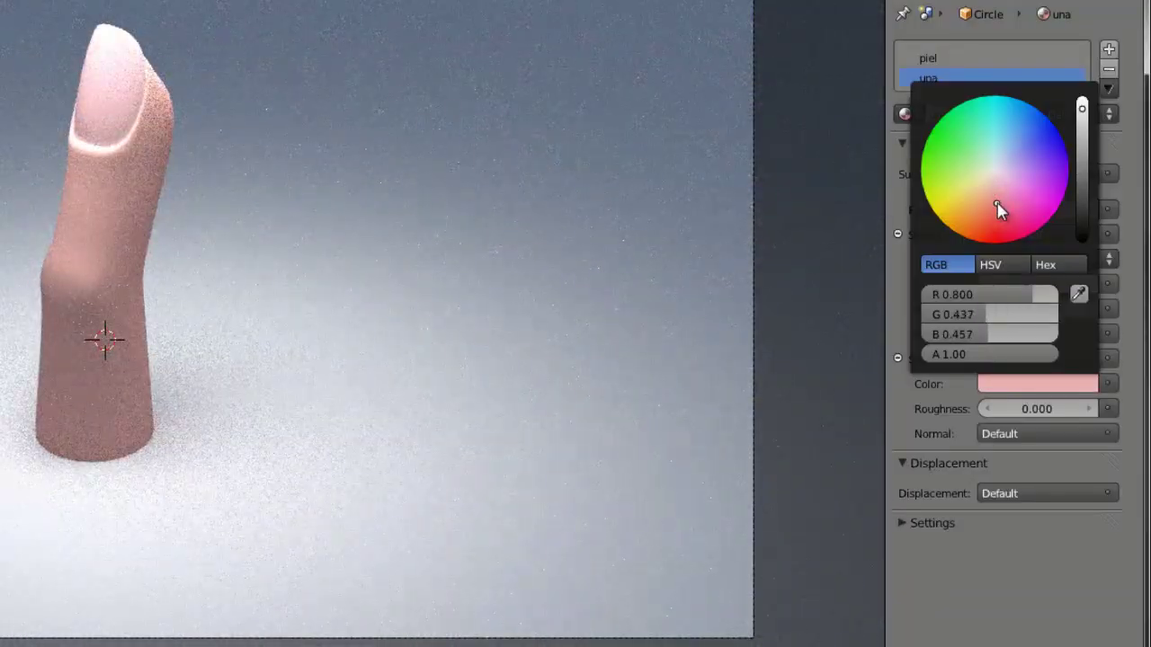
drag(998, 207, 997, 216)
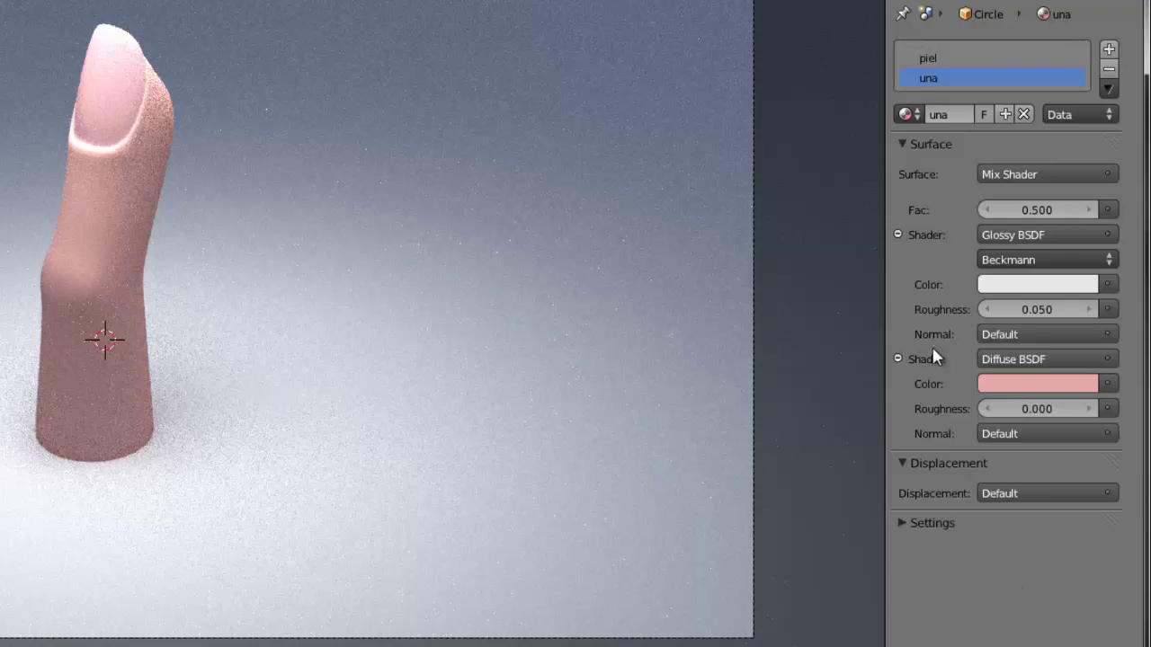
Change the diffuse colour to a deep, darker red for the nail.
click(1033, 387)
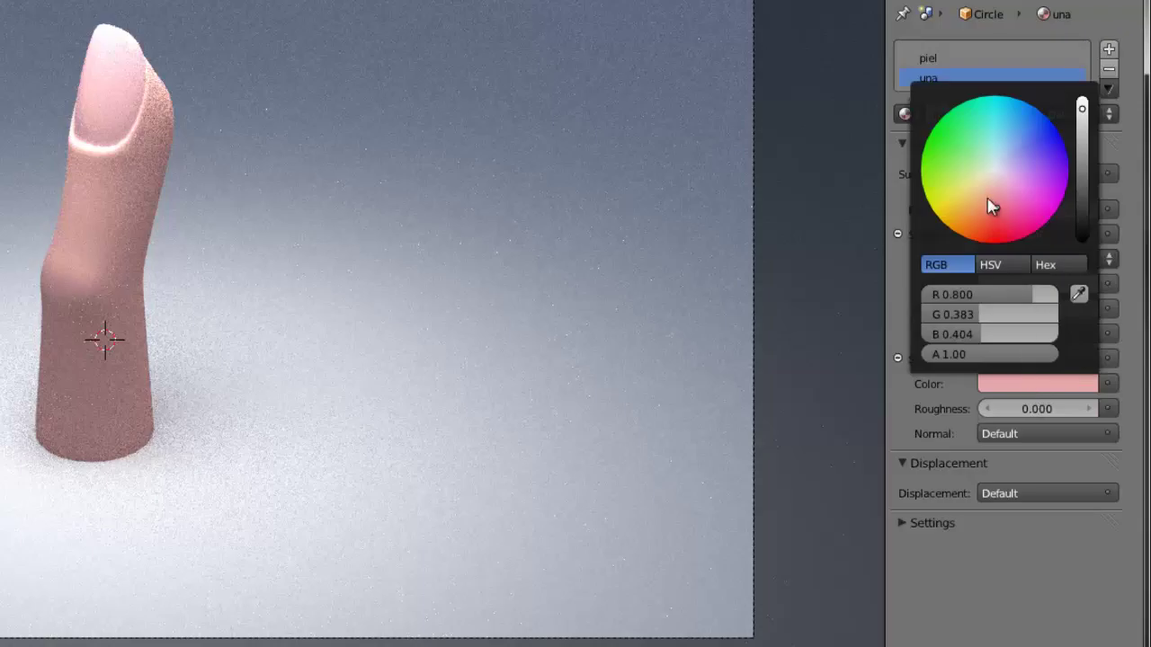
drag(995, 204, 995, 266)
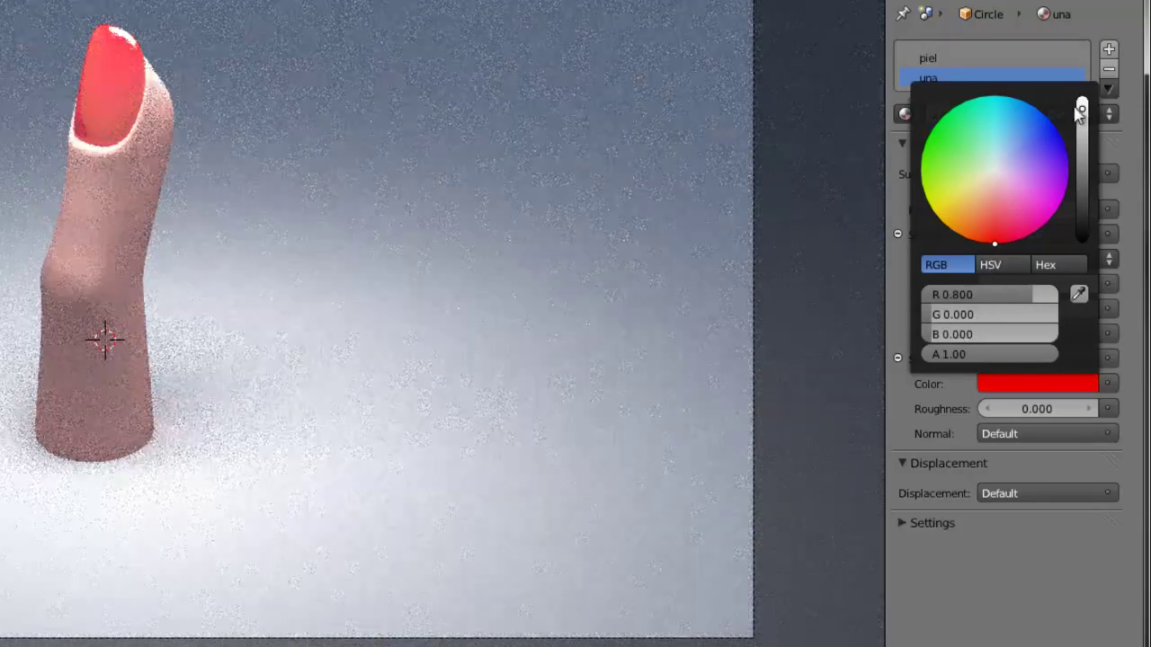
drag(1082, 110, 1083, 164)
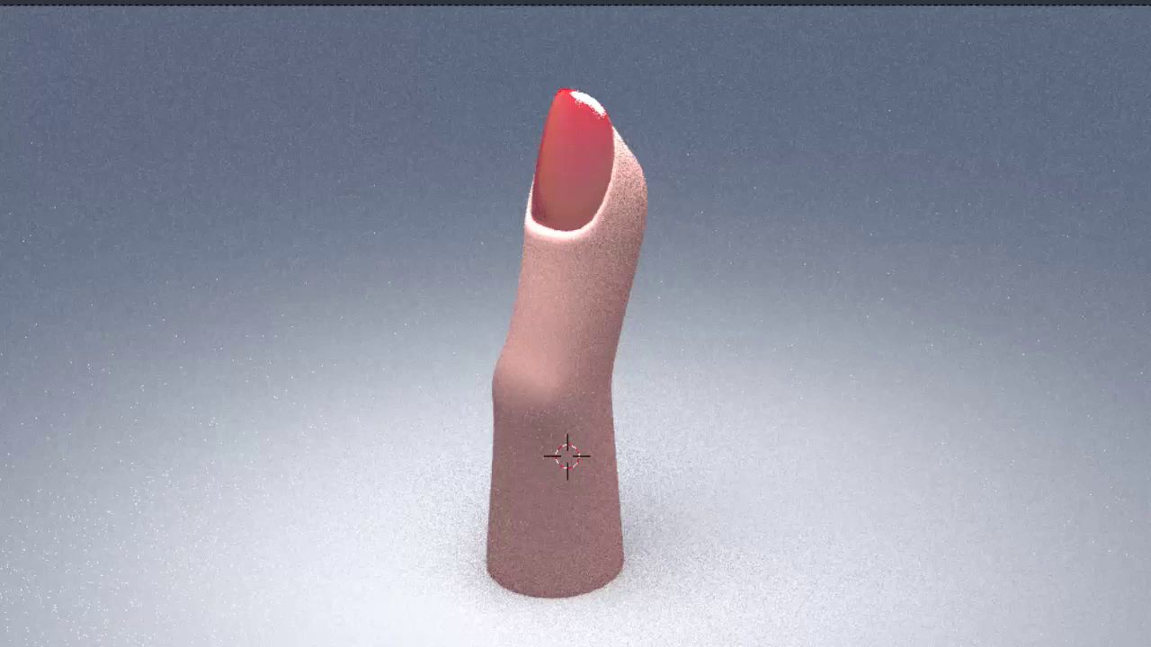
Switch the viewport back to Solid shading.
key(shift+z)
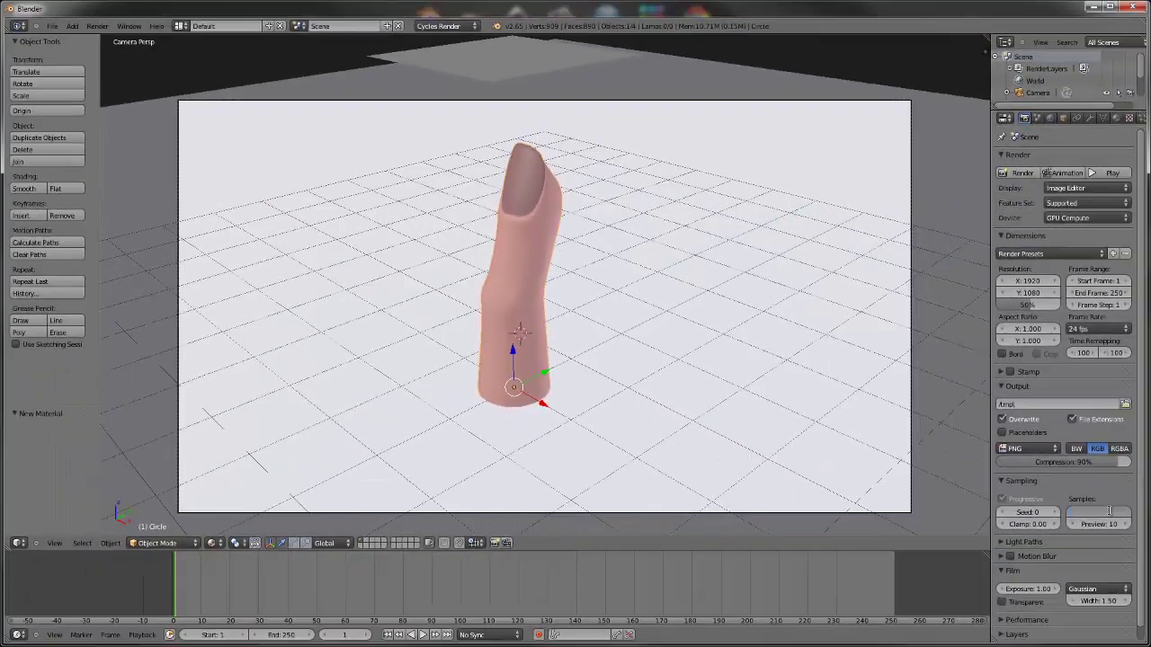
Set render samples to 200 and apply the Full Global Illumination light paths preset.
text(200)
key(Return)
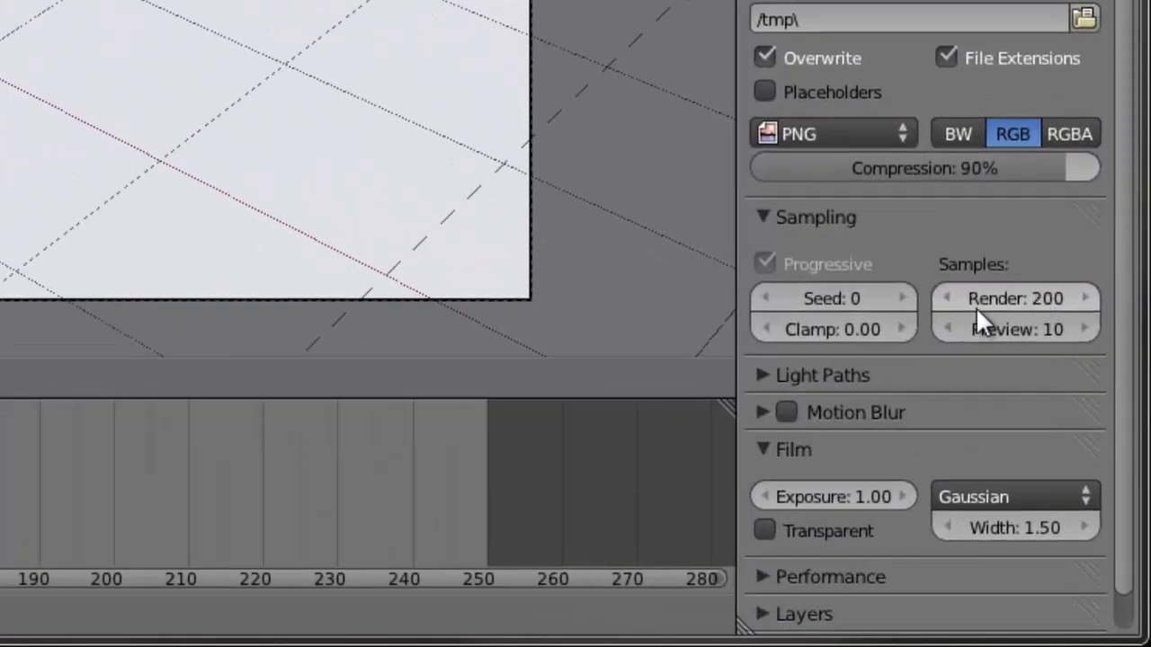
click(791, 375)
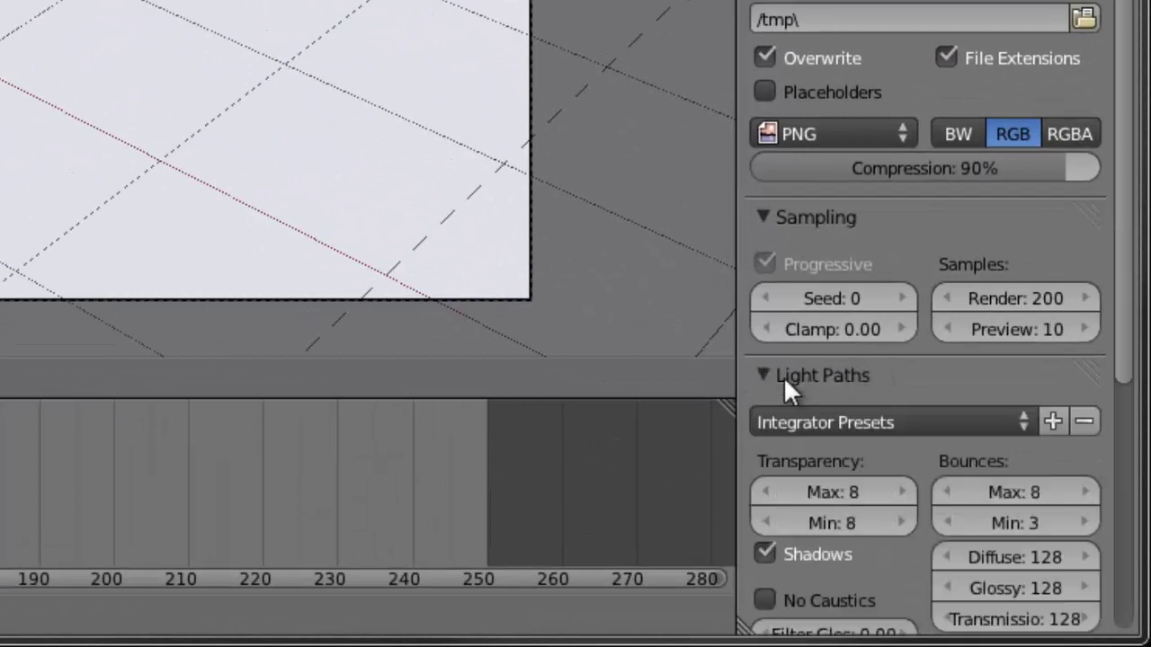
click(860, 425)
click(880, 485)
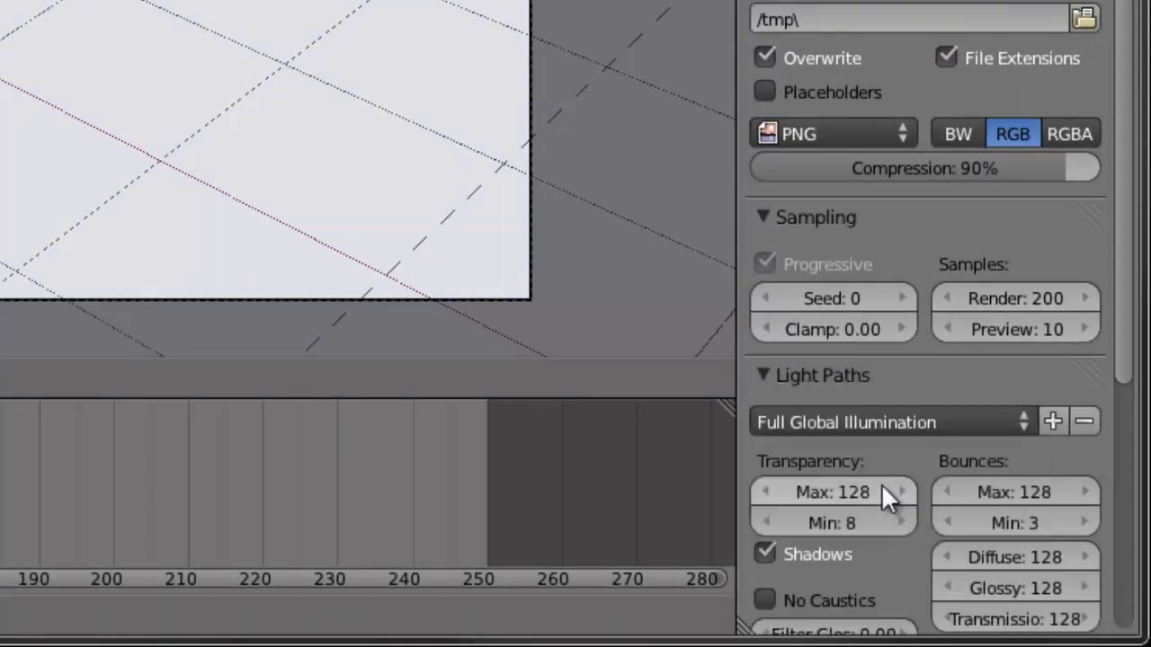
Render the final image of the red-nailed finger with F12.
scroll(894, 460, down, 5)
scroll(895, 459, down, 1)
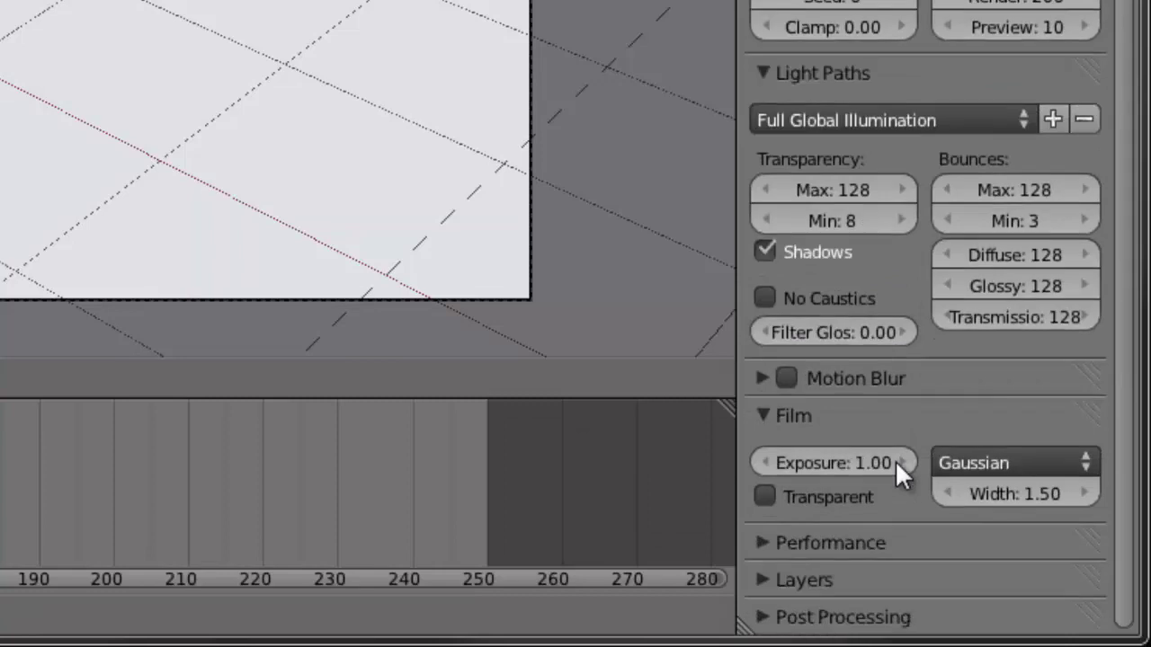
scroll(895, 460, up, 6)
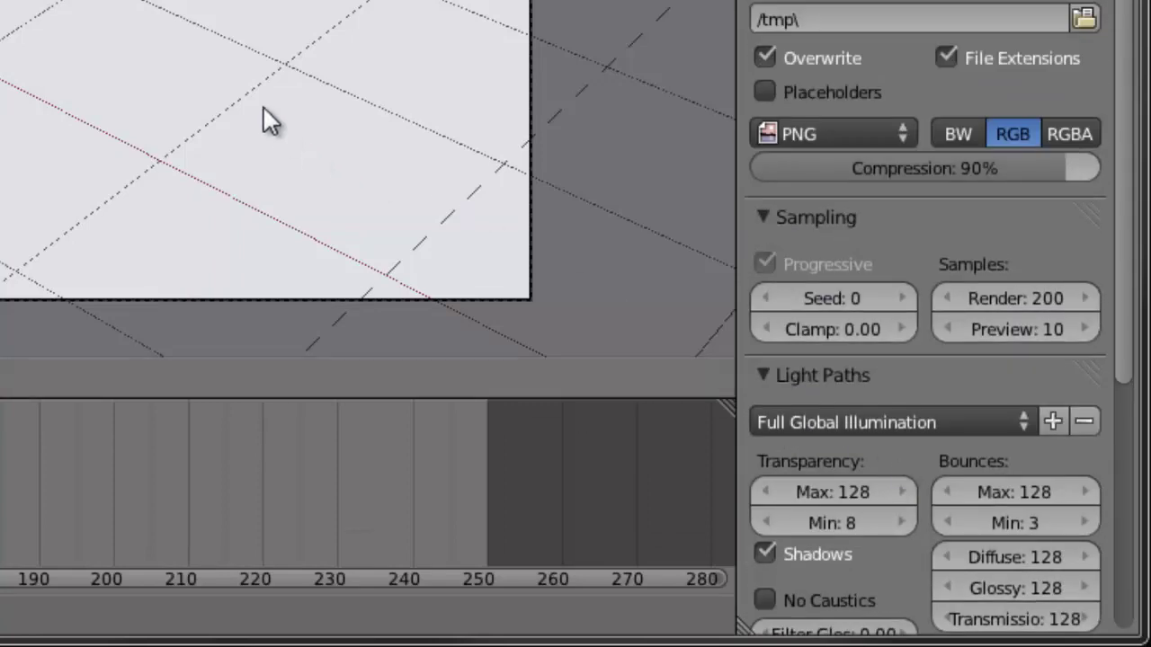
key(F12)
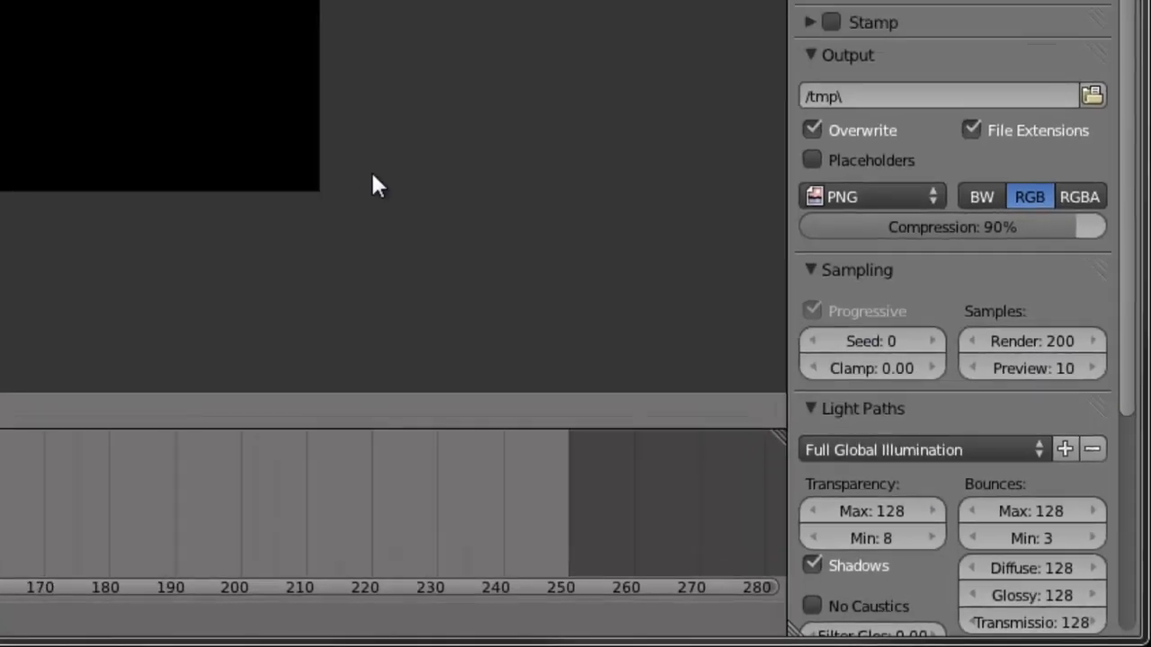